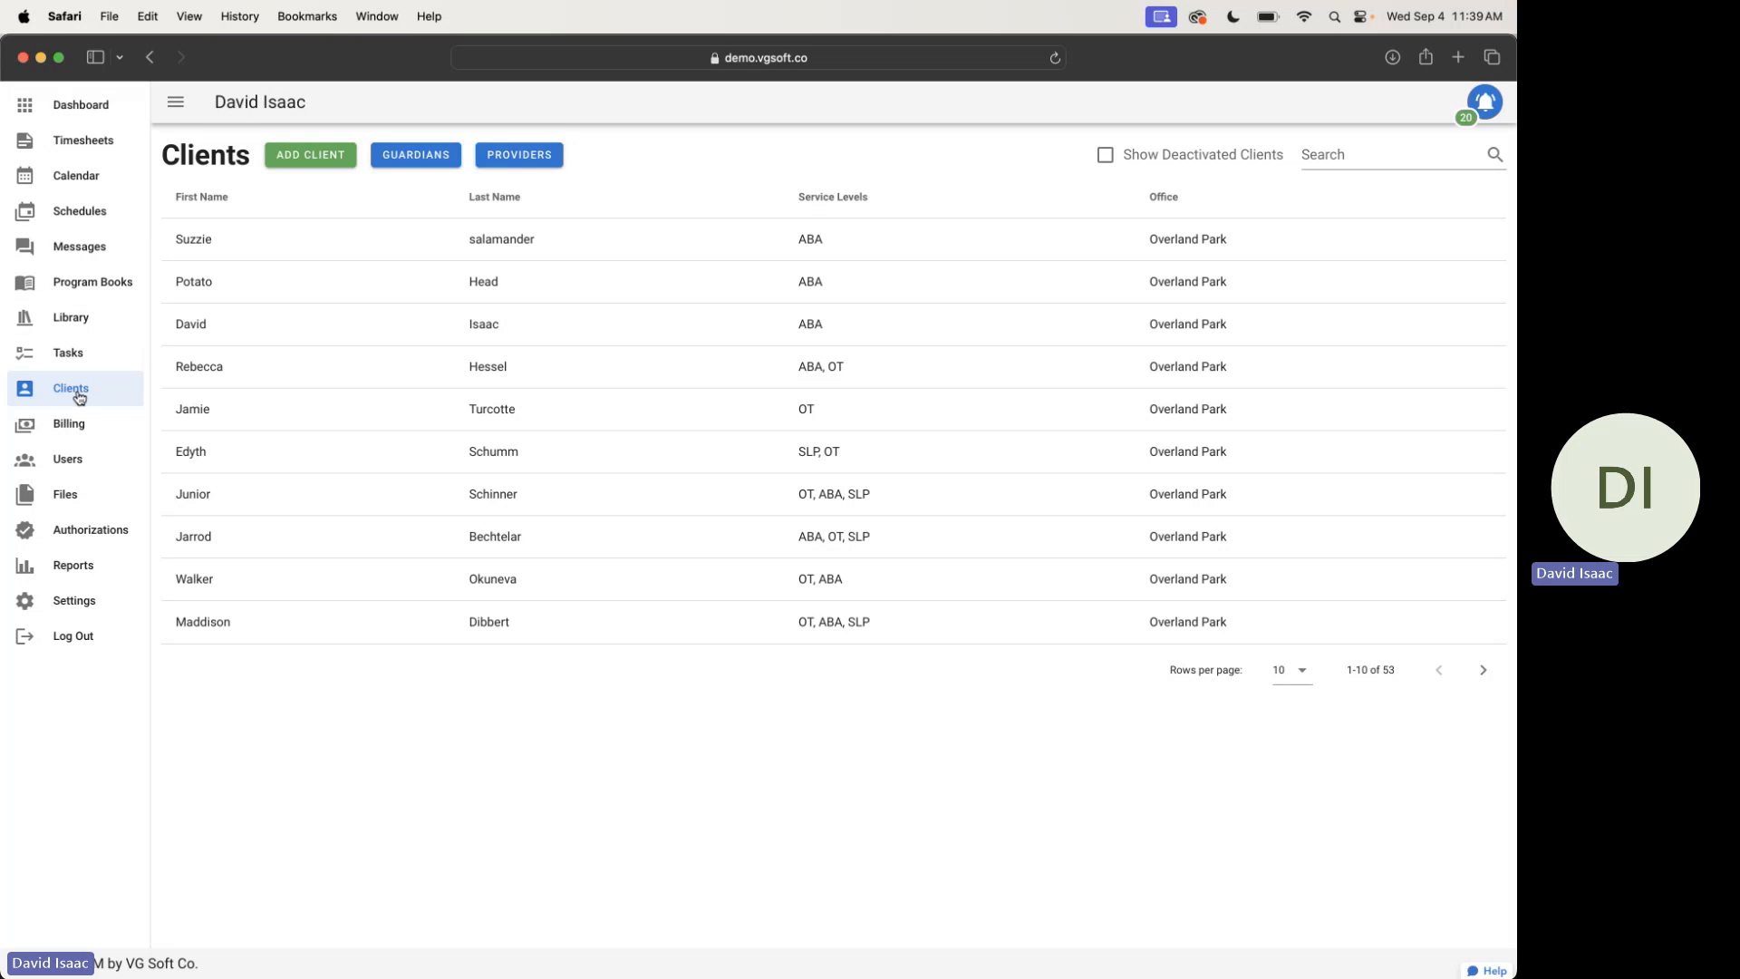
# Start a new client record and enter the client's first and last name
pyautogui.click(311, 156)
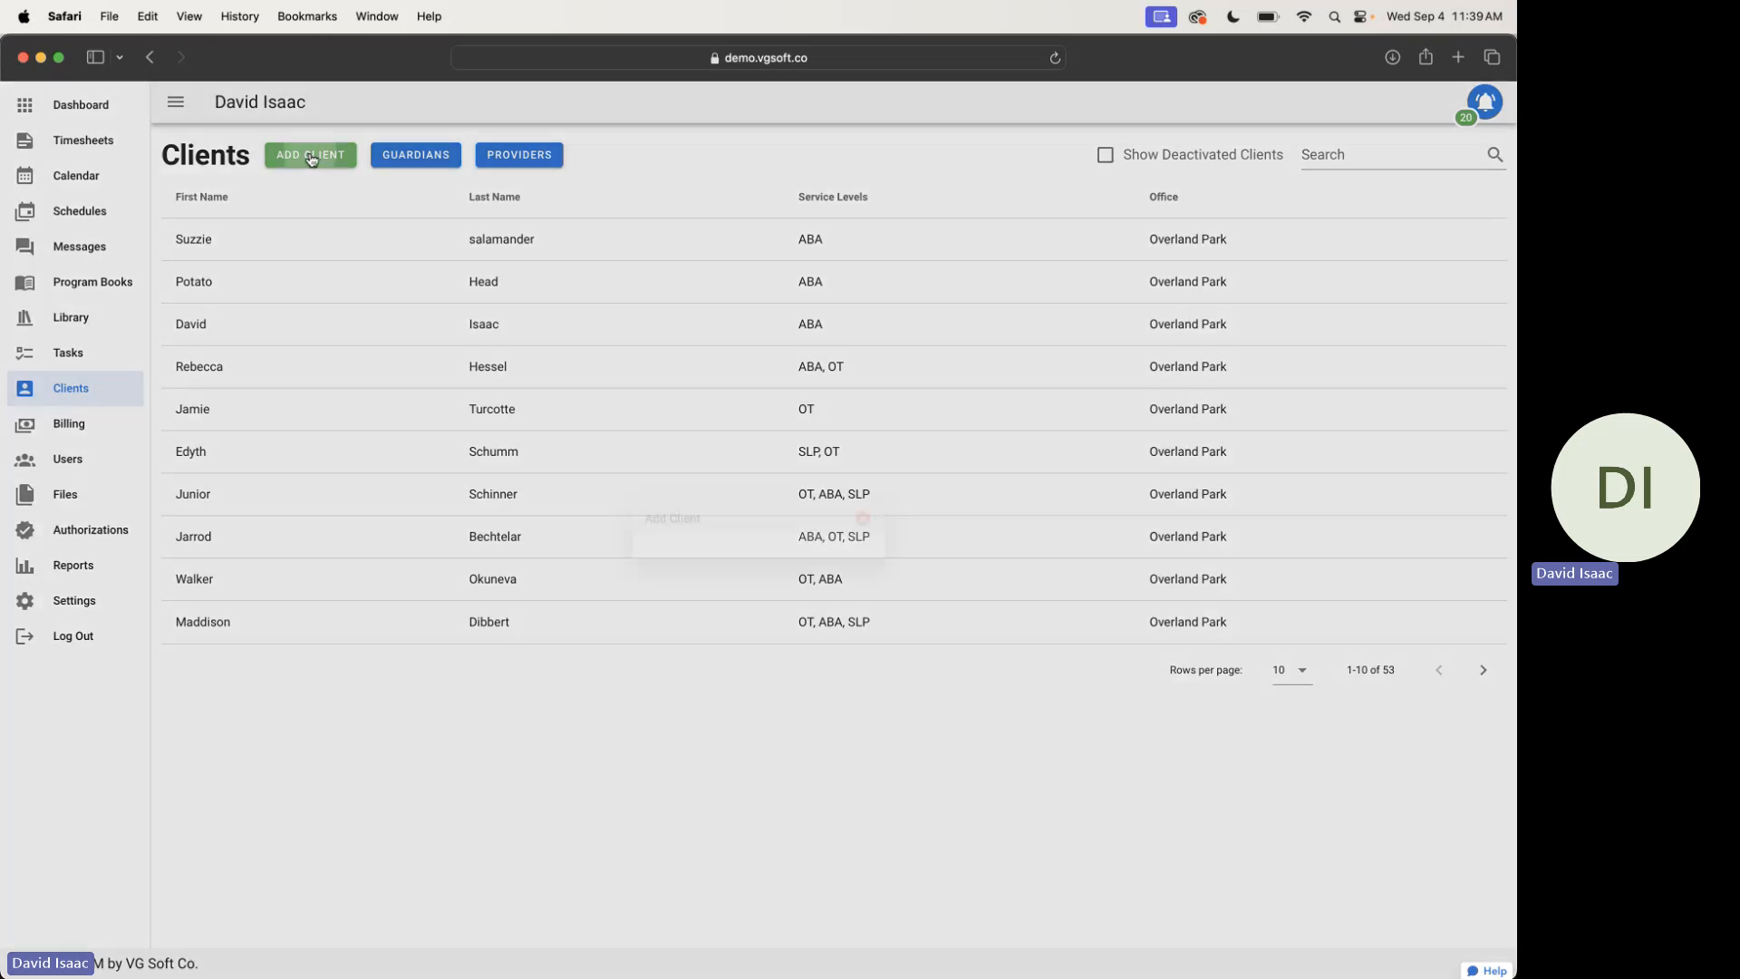
pyautogui.click(669, 433)
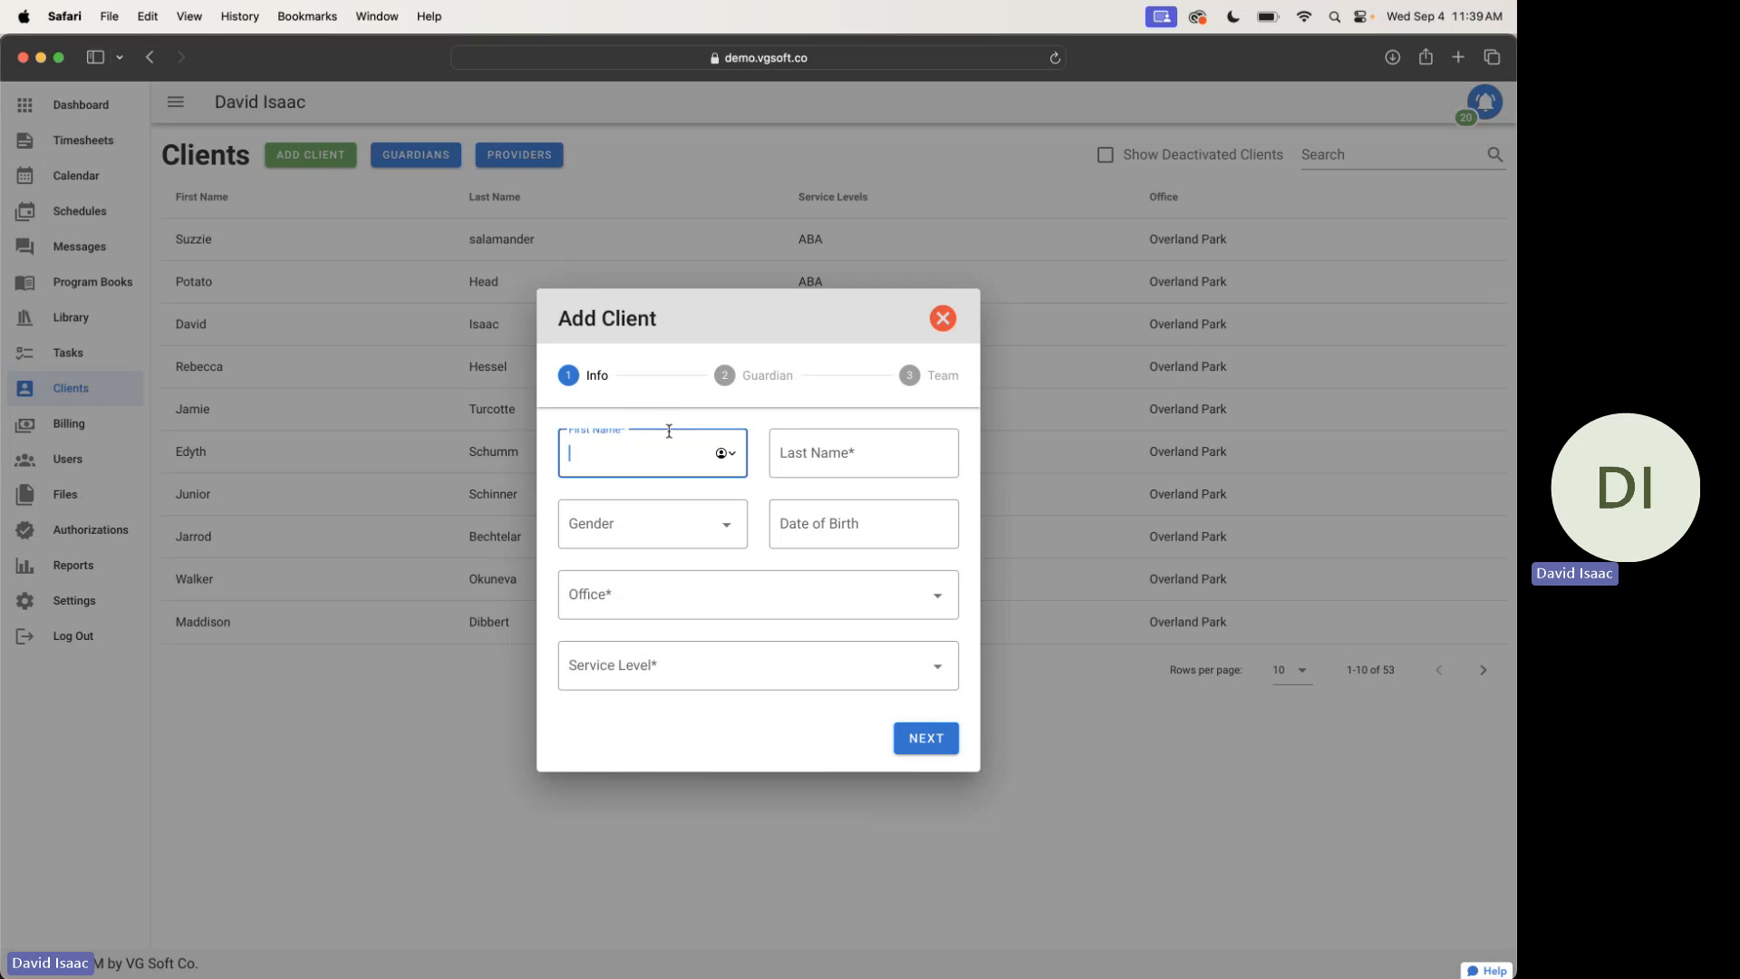
pyautogui.write('Mickey')
pyautogui.press('Tab')
pyautogui.write('Mouse')
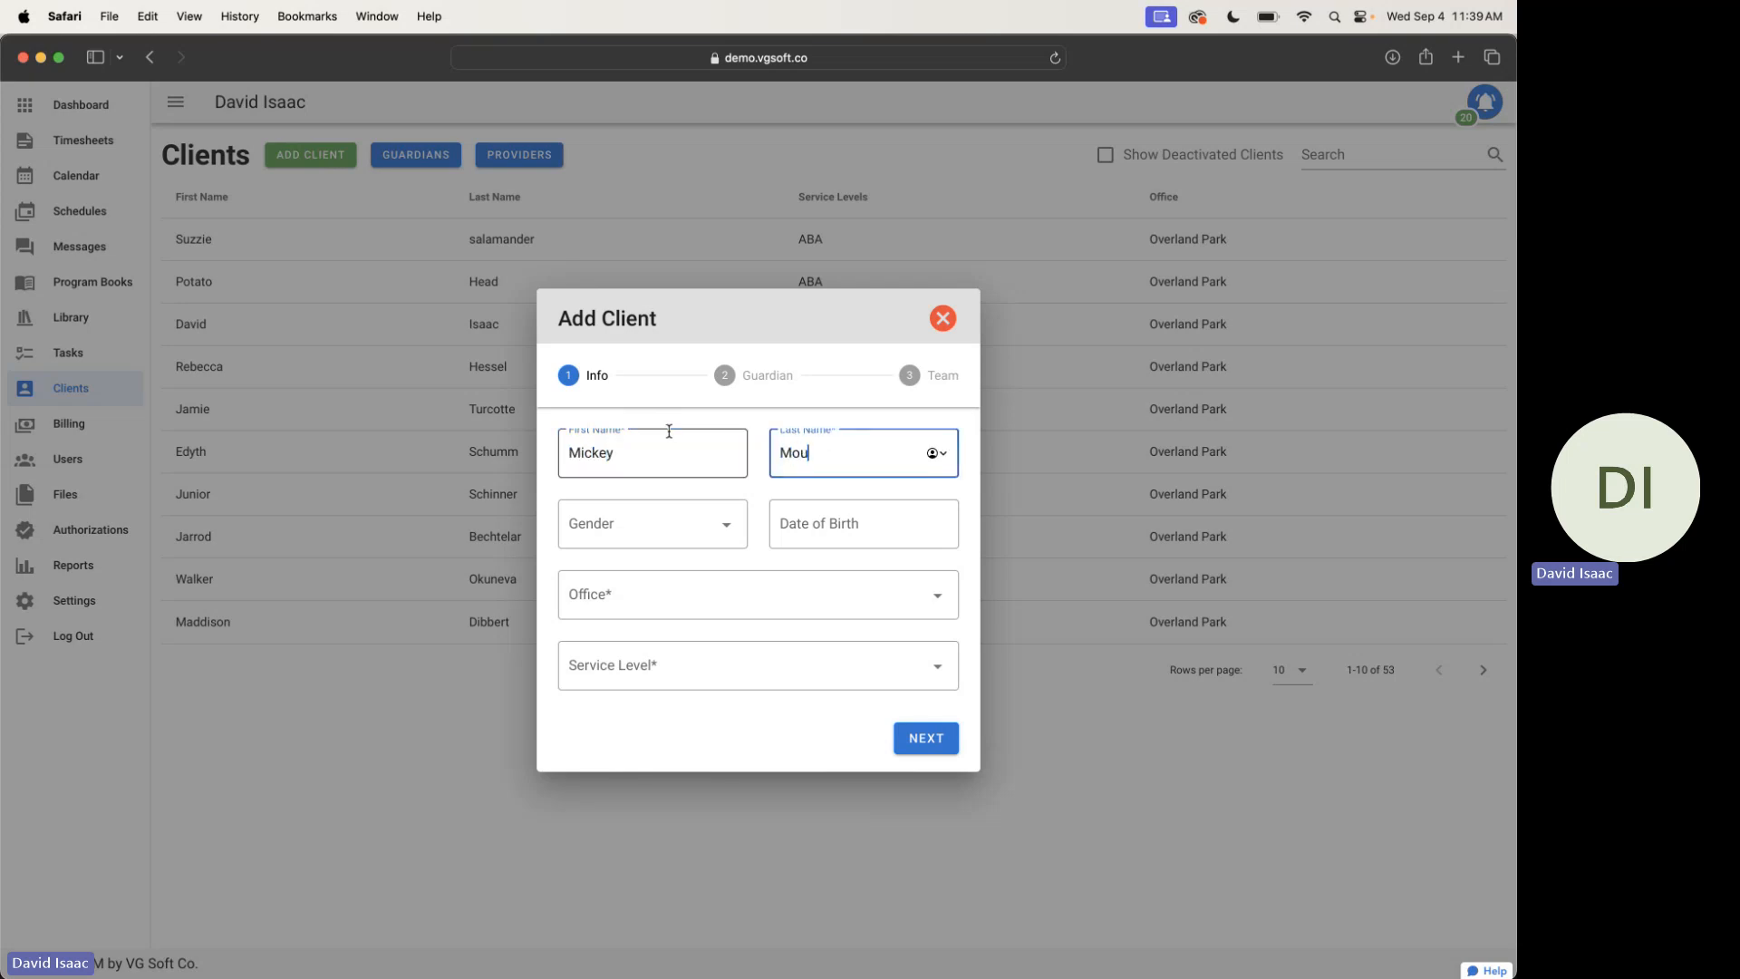
# Set the new client's gender to Male and enter the client's date of birth
pyautogui.press('Tab')
pyautogui.press('m')
pyautogui.press('Tab')
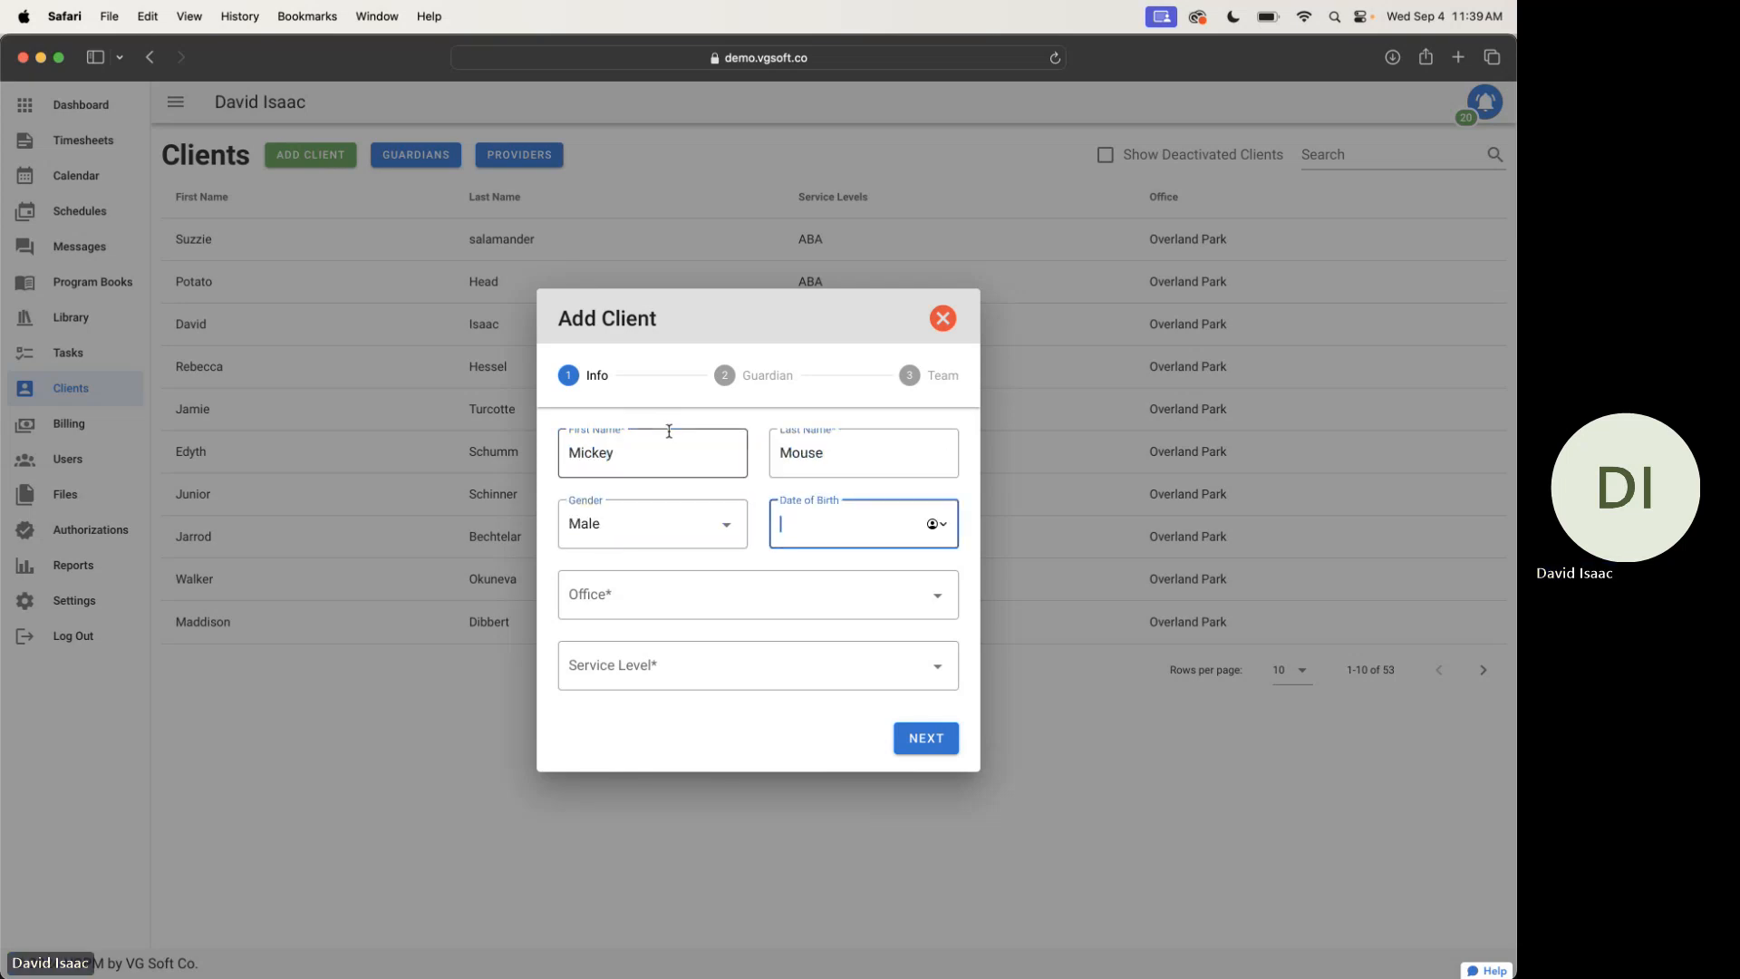
pyautogui.write('03/0')
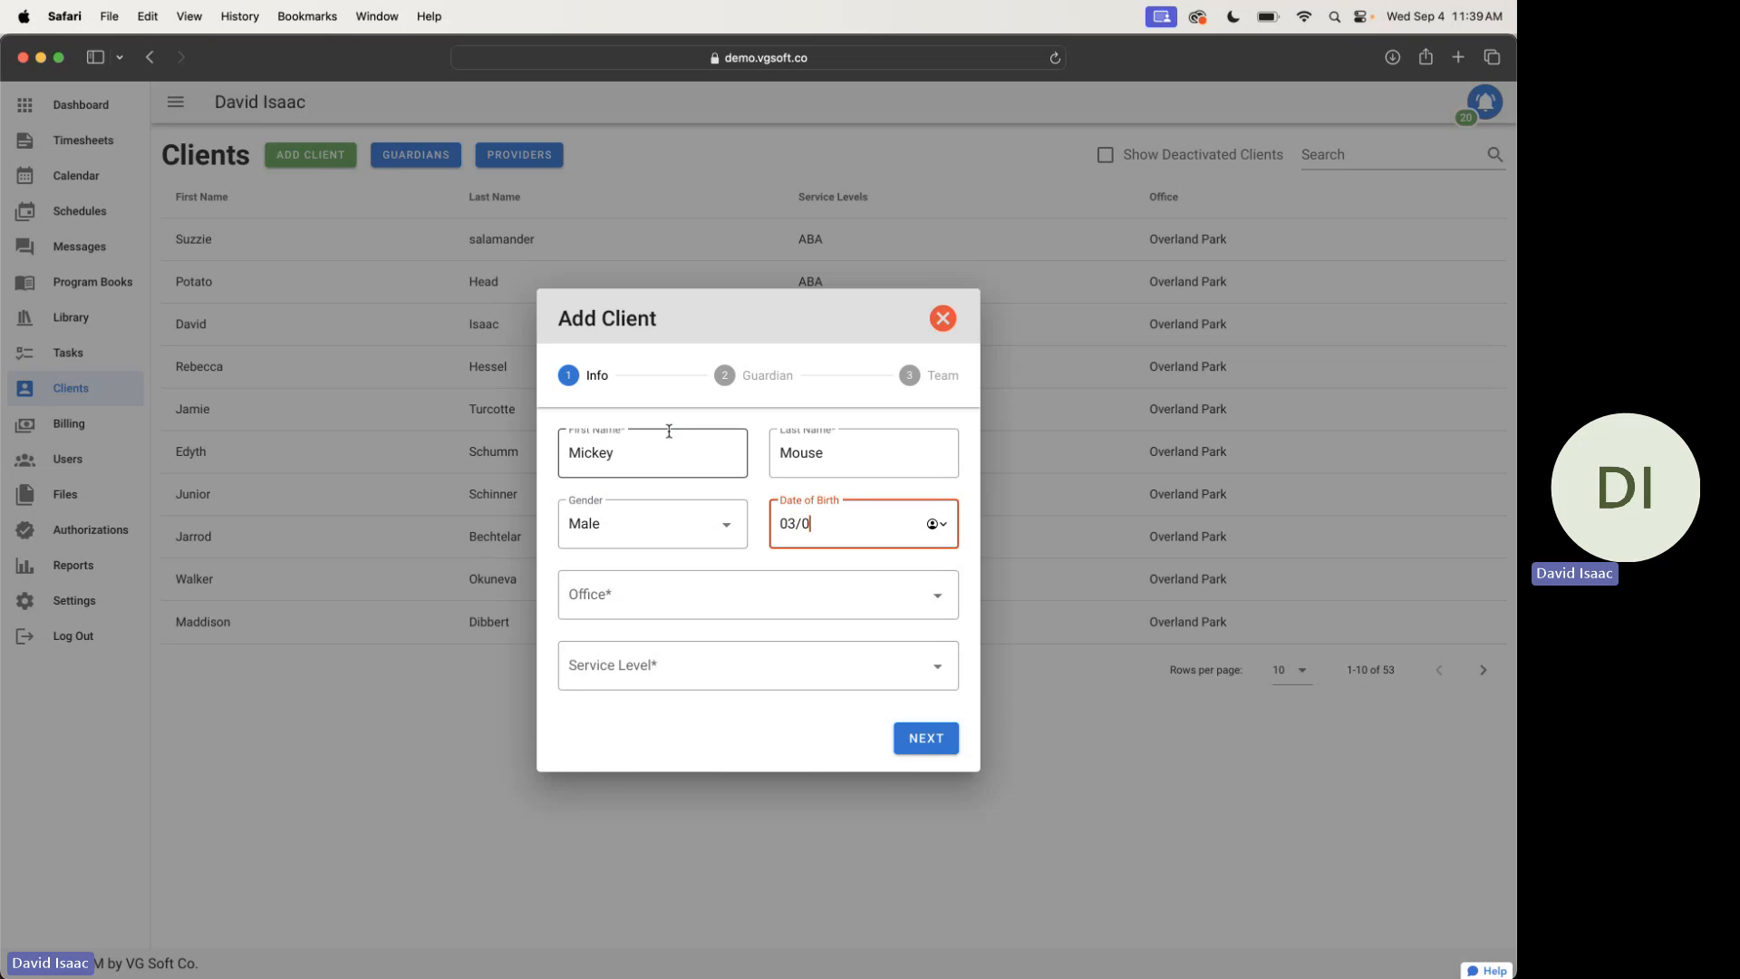
pyautogui.write('4/1')
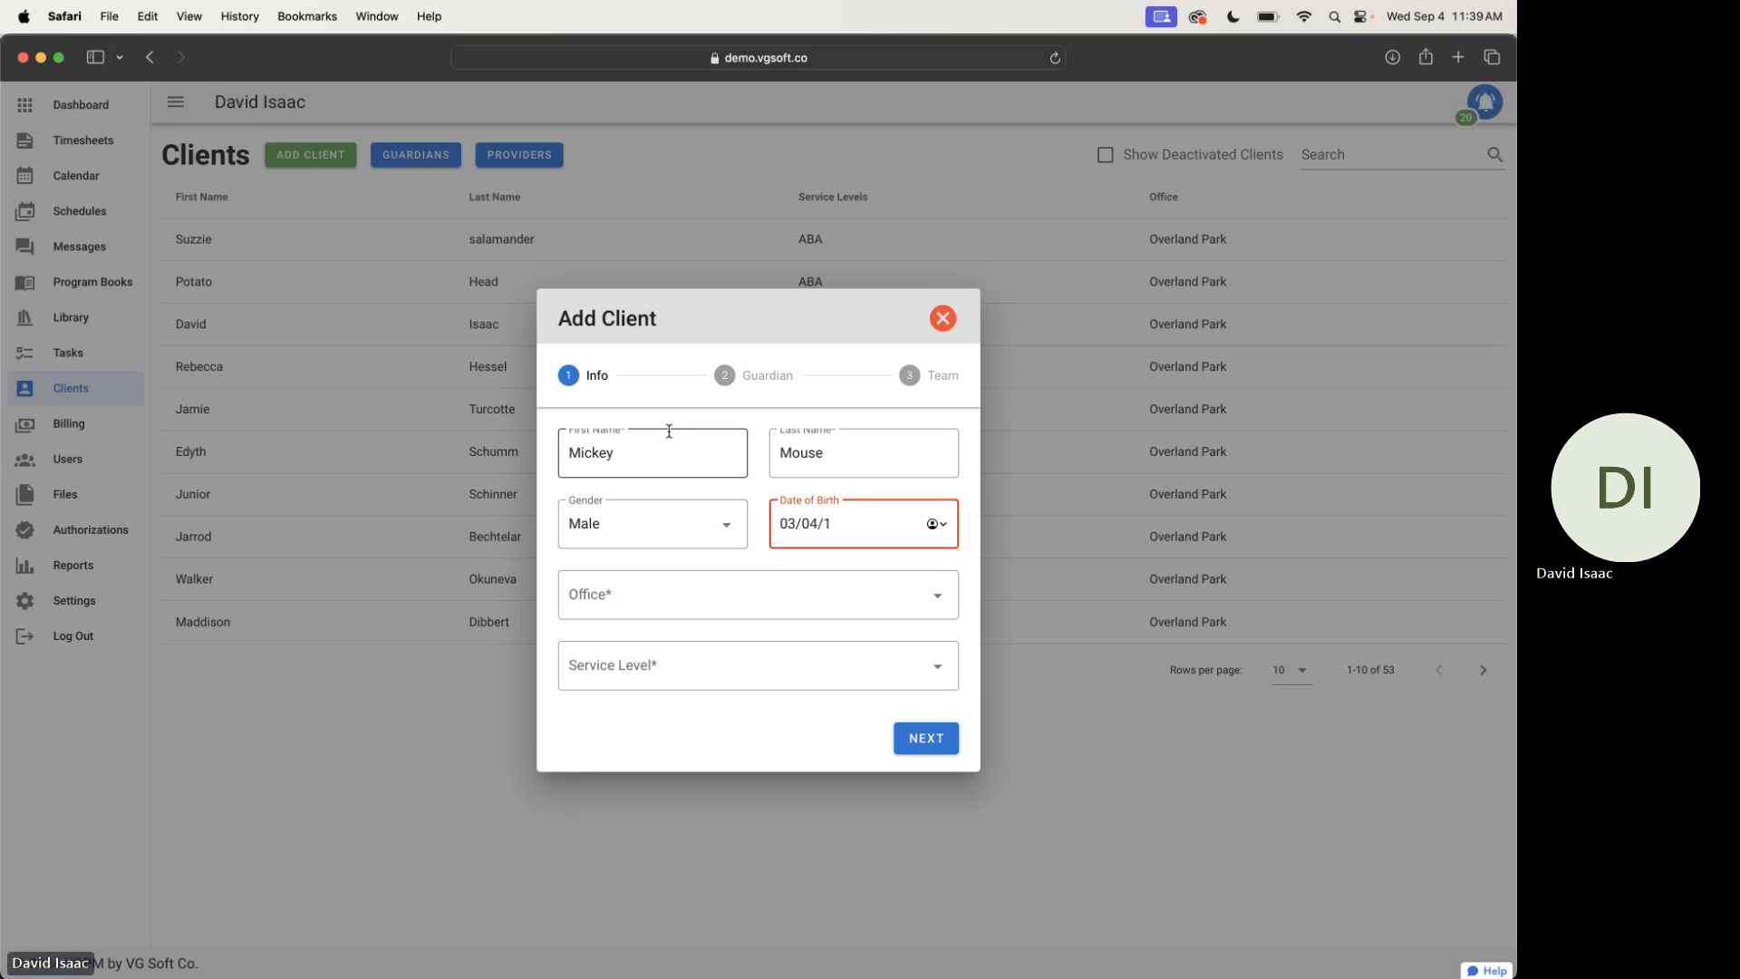
pyautogui.write('985')
pyautogui.press('Tab')
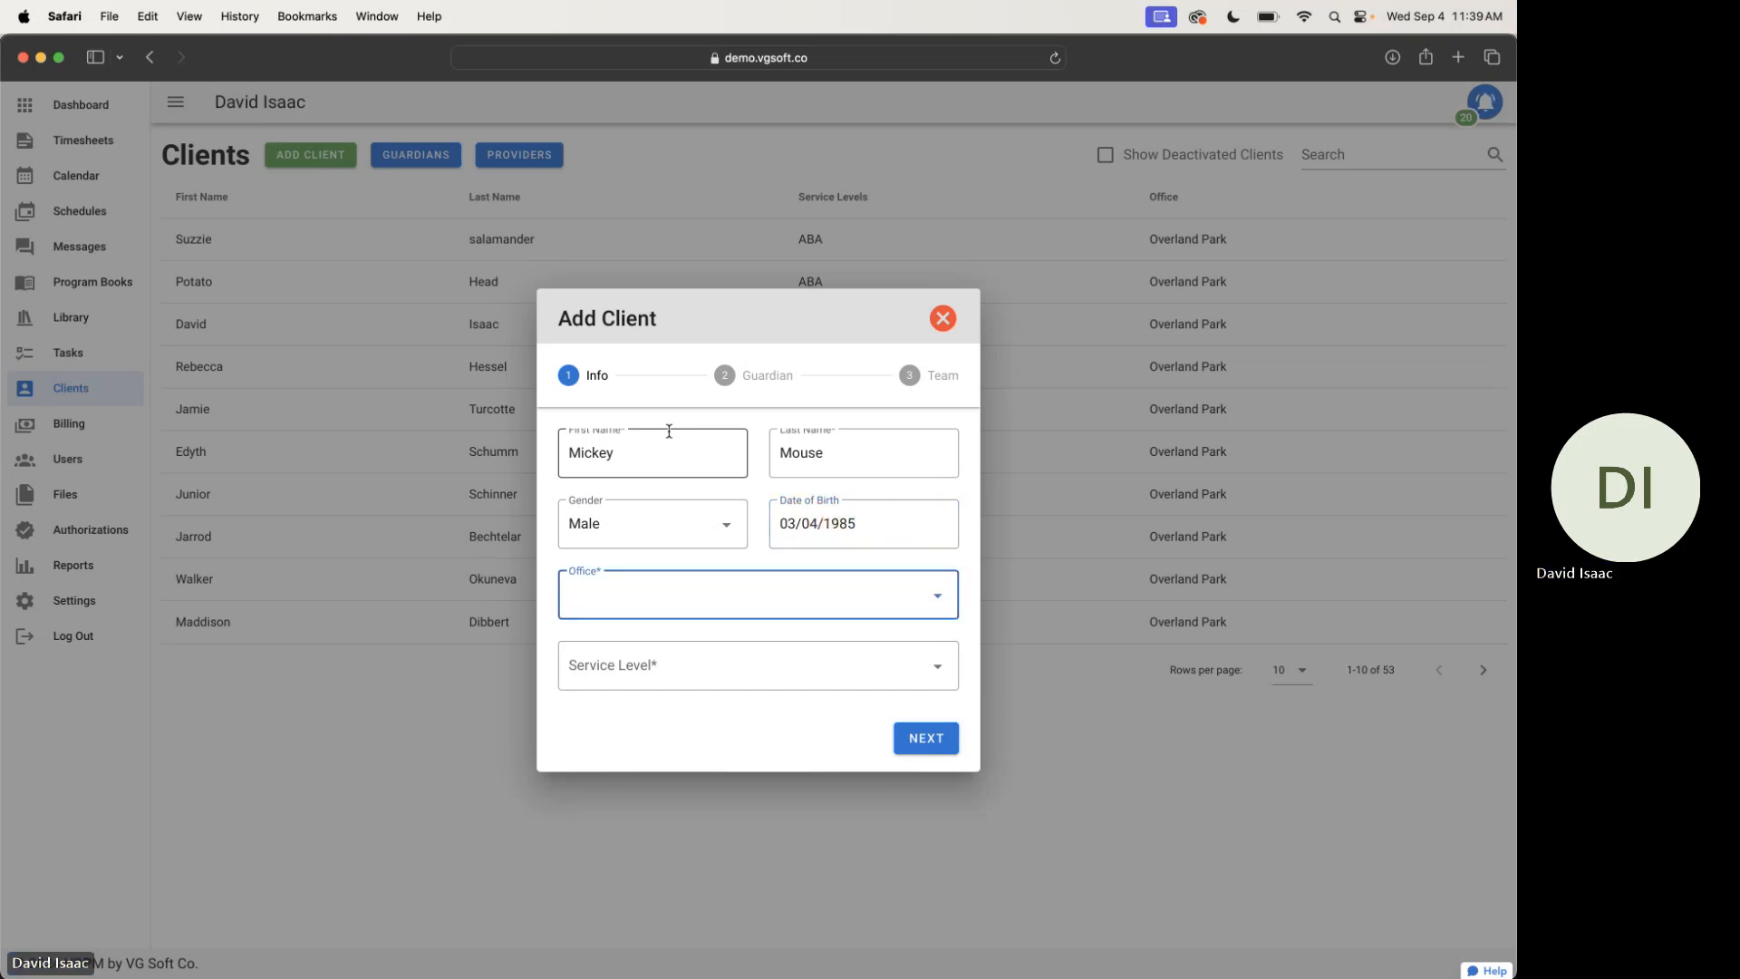
# Assign the client to the Overland Park office with the Applied Behavior Analysis service level, and proceed to the guardian stage
pyautogui.click(695, 596)
pyautogui.click(691, 603)
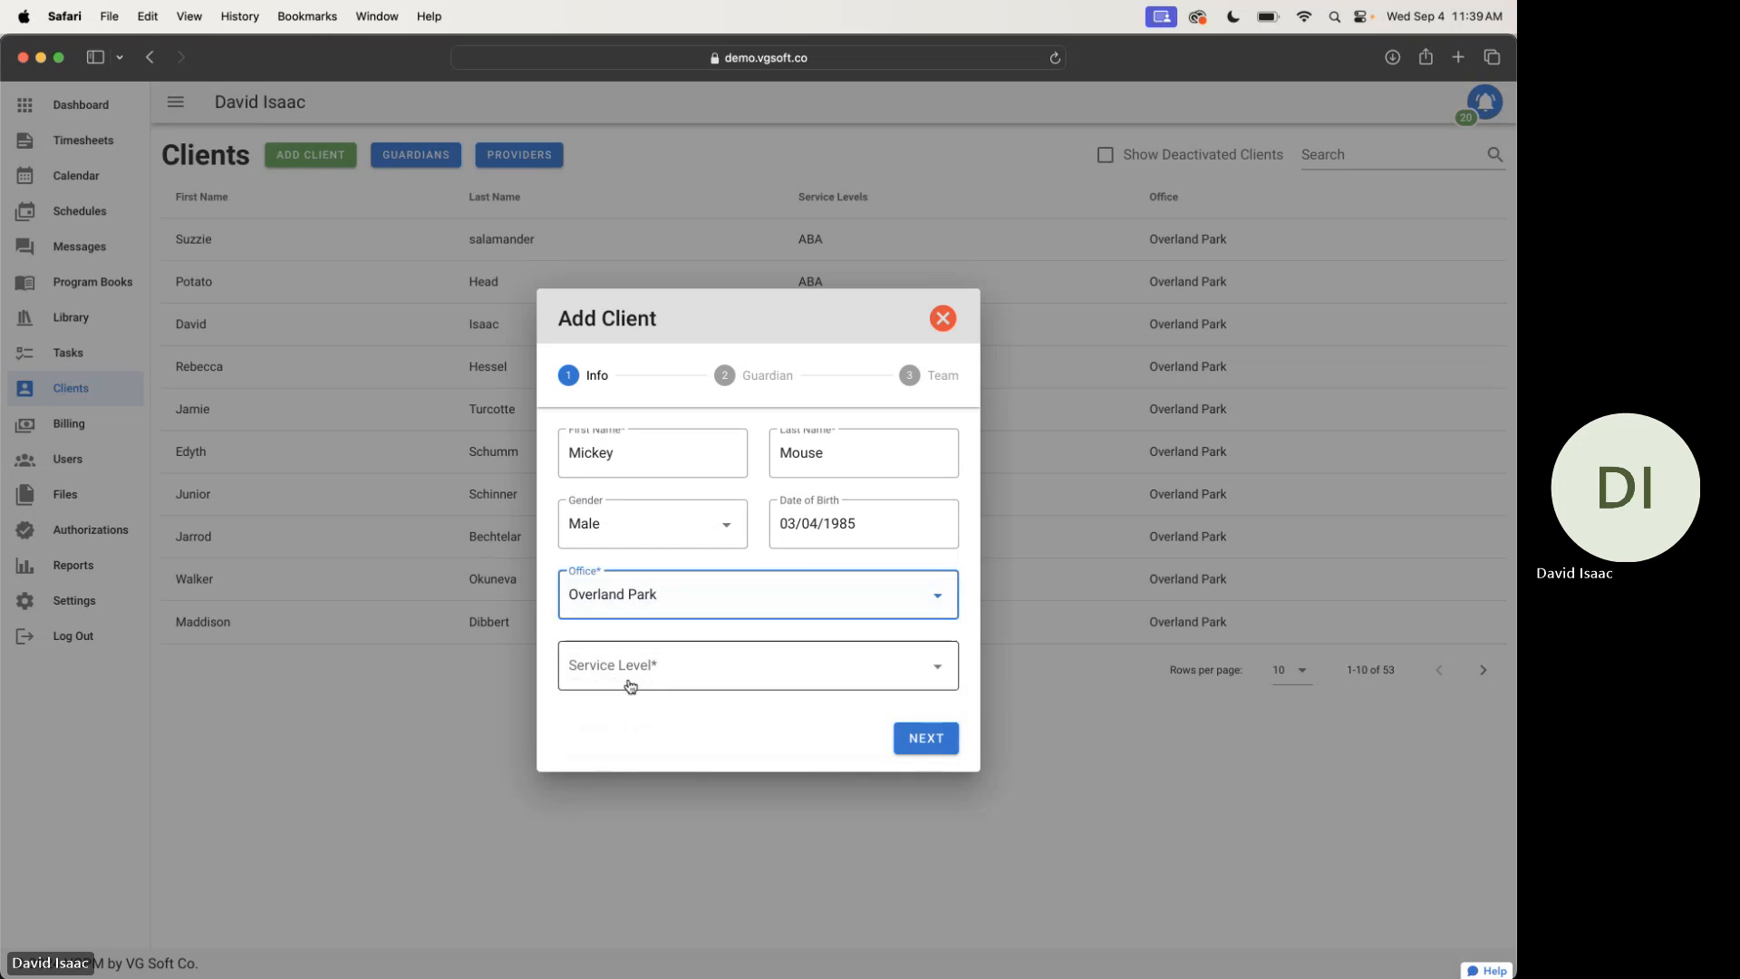
pyautogui.click(653, 669)
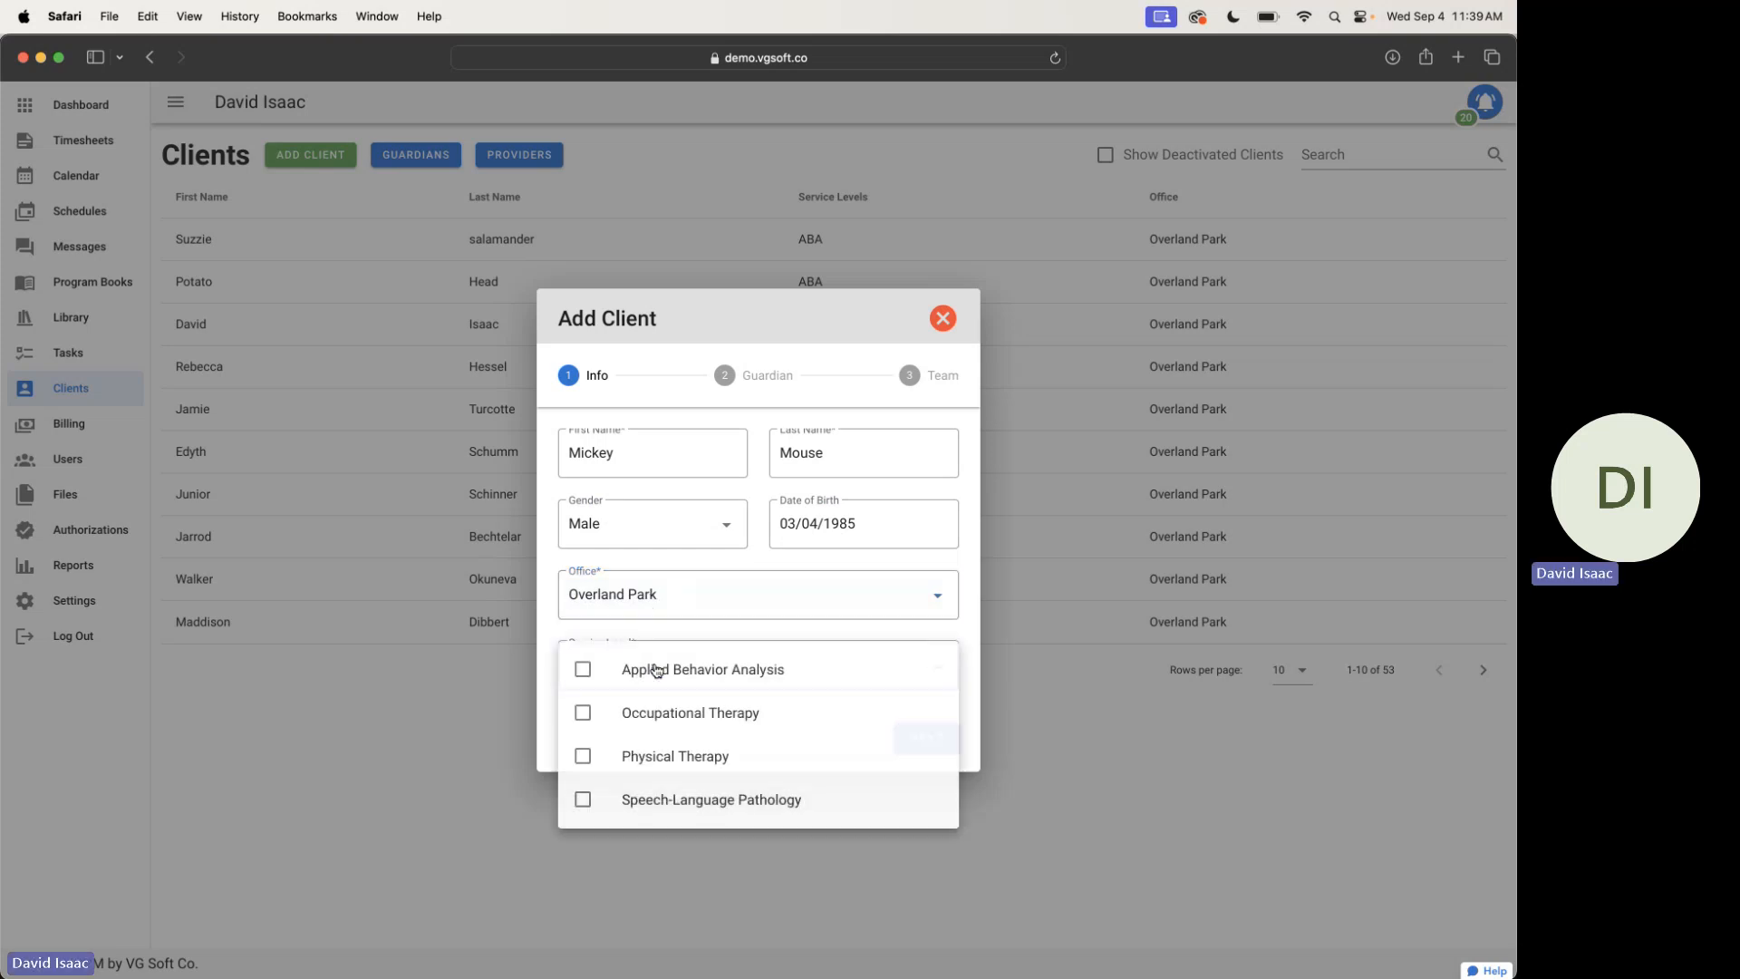
pyautogui.click(696, 669)
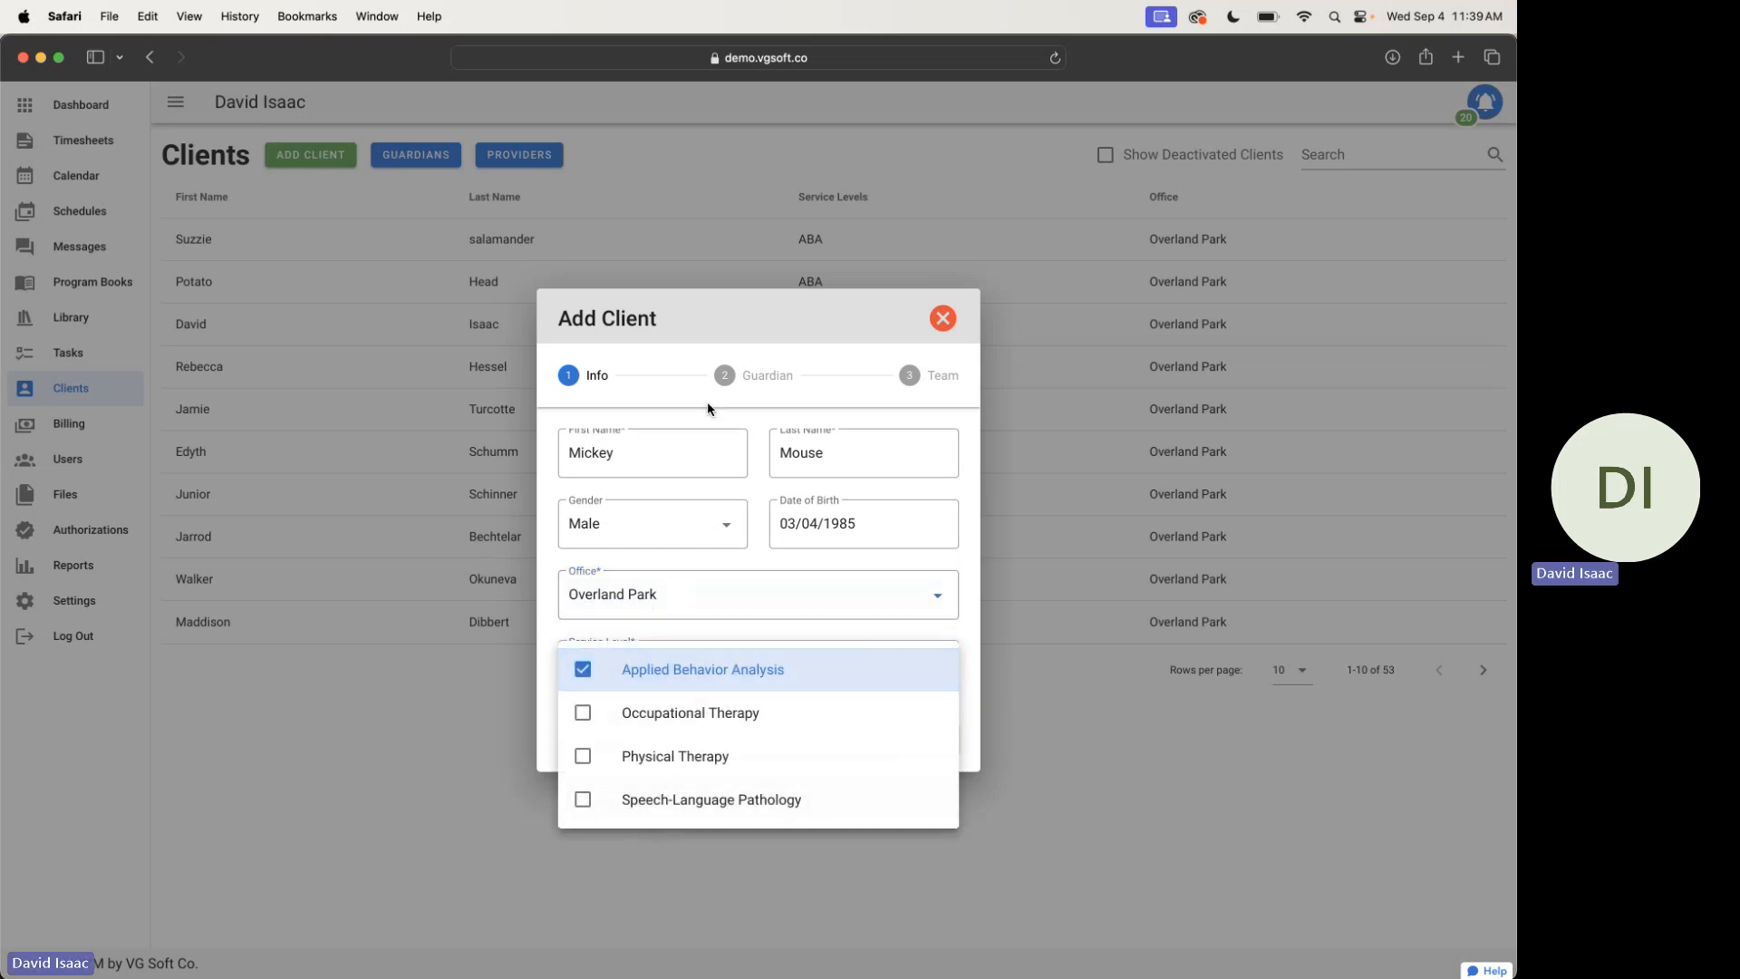
pyautogui.click(708, 400)
pyautogui.click(917, 737)
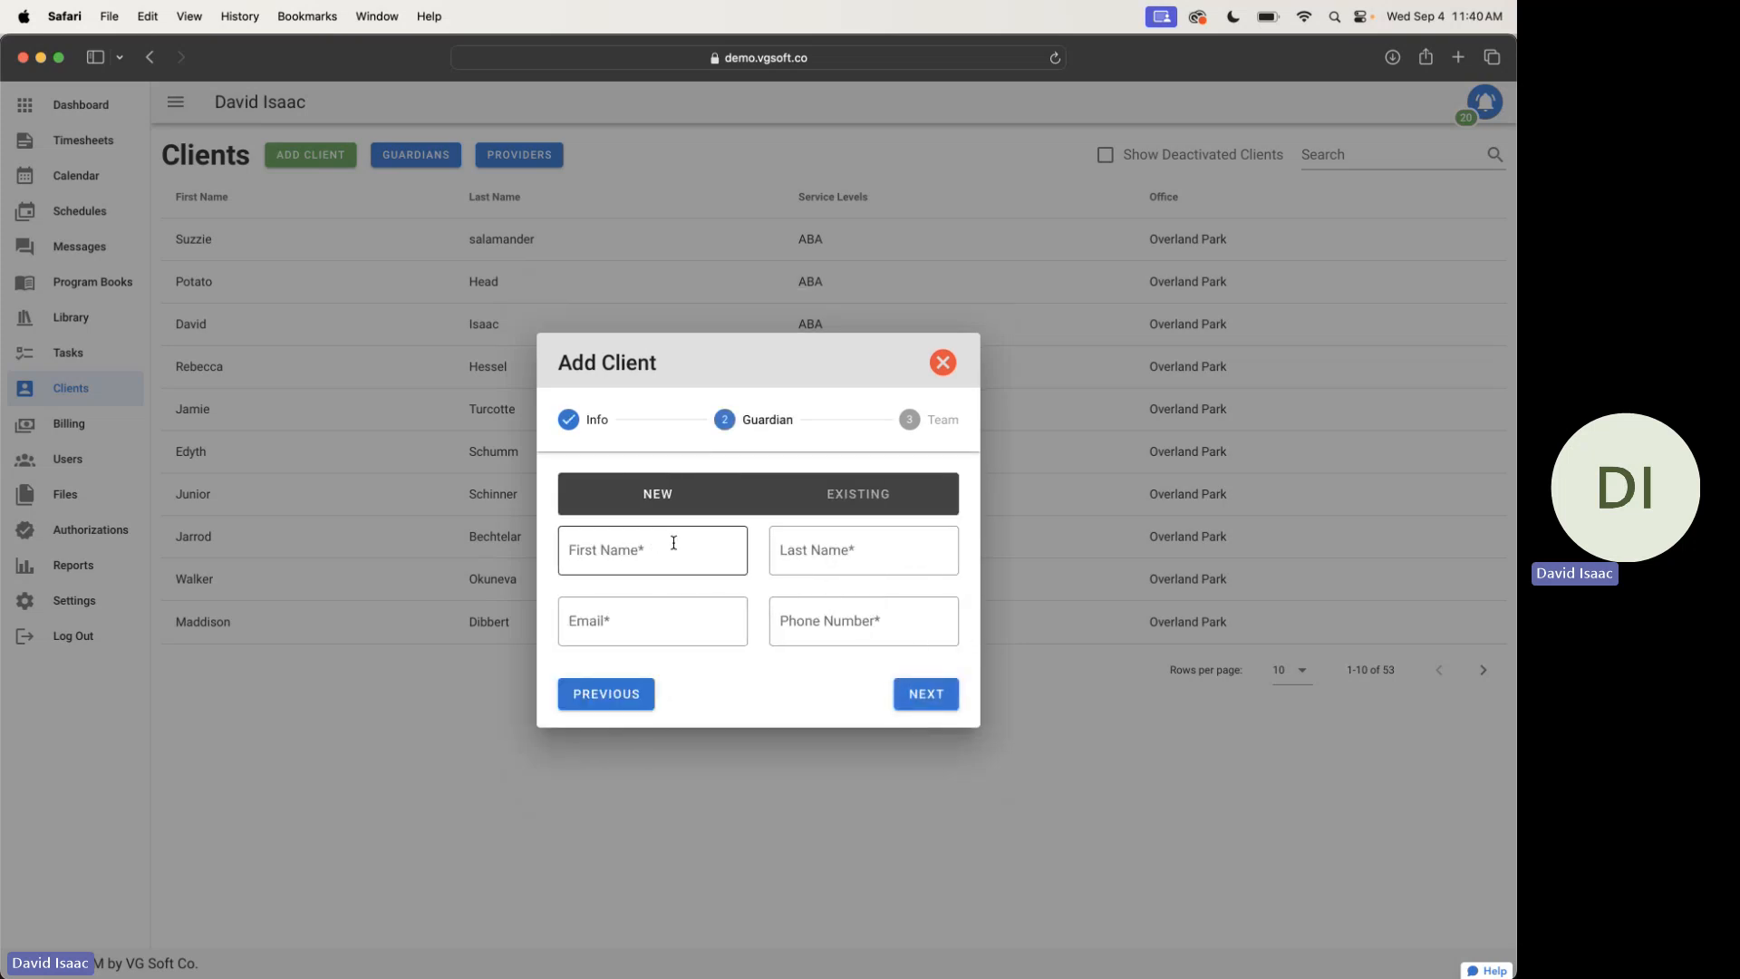
# Assign the second listed existing guardian to the client and proceed to the team stage
pyautogui.click(852, 494)
pyautogui.click(689, 585)
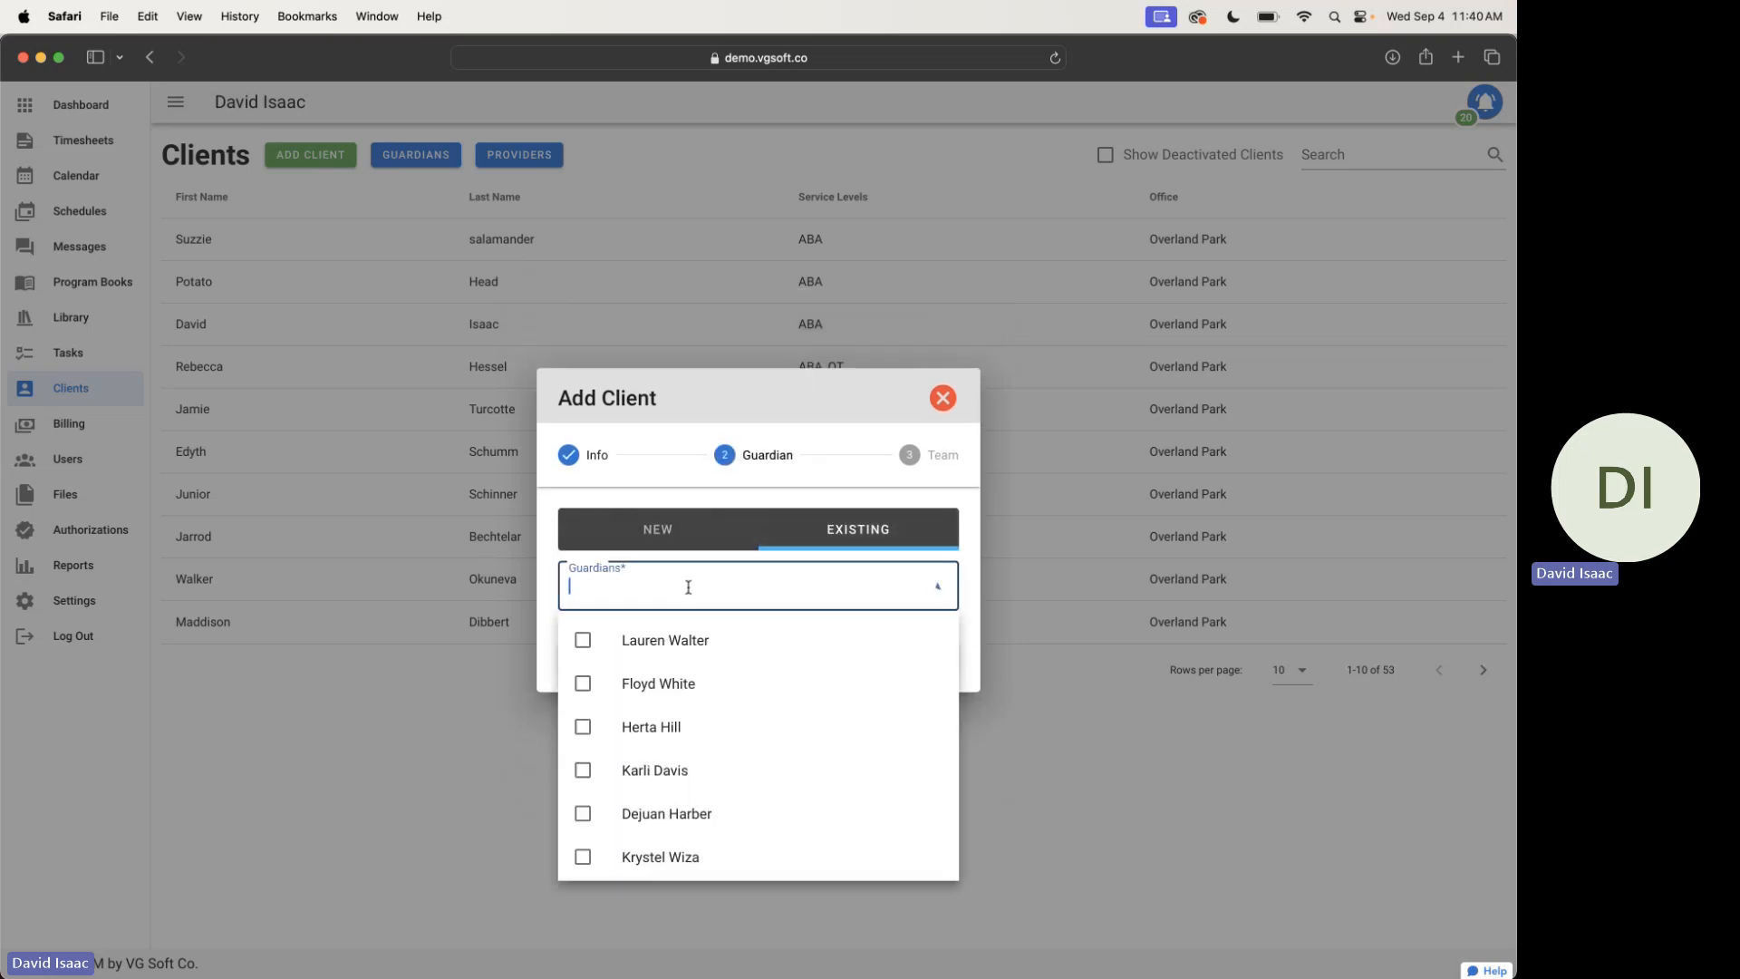
pyautogui.click(632, 684)
pyautogui.click(725, 499)
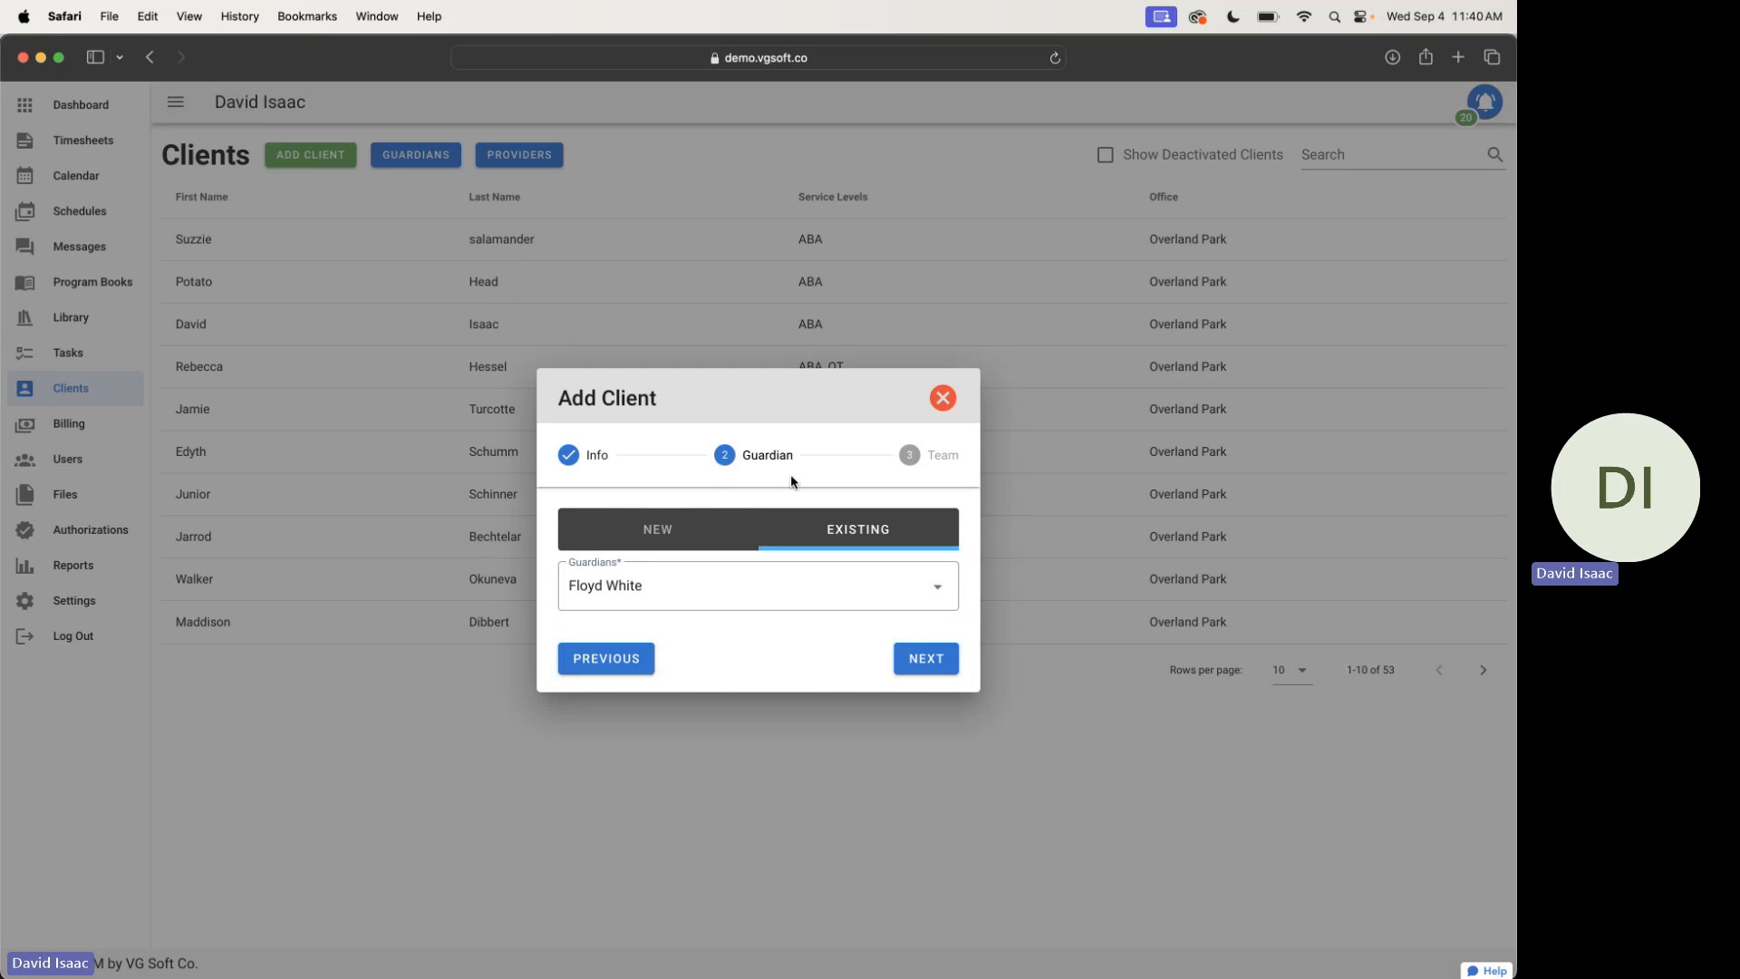
pyautogui.click(919, 657)
# Choose the Founder as Applied Behavior Analysis supervisor, leave the team empty, and add the client
pyautogui.click(723, 537)
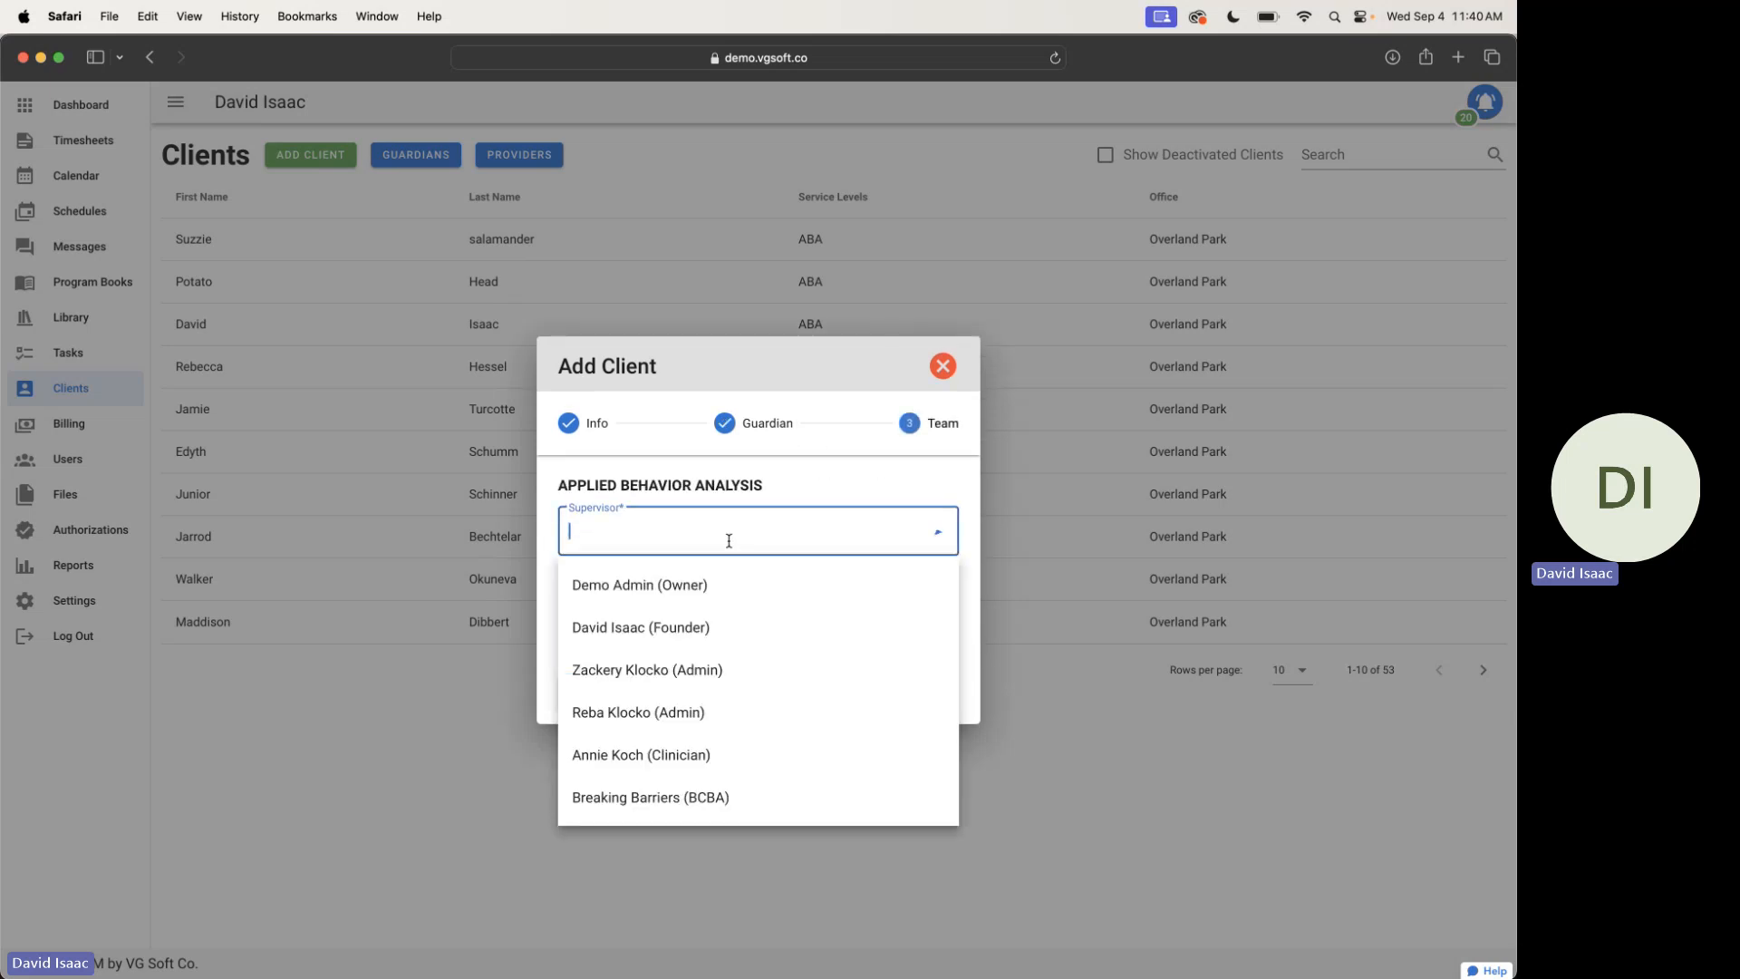
pyautogui.click(683, 626)
pyautogui.click(761, 685)
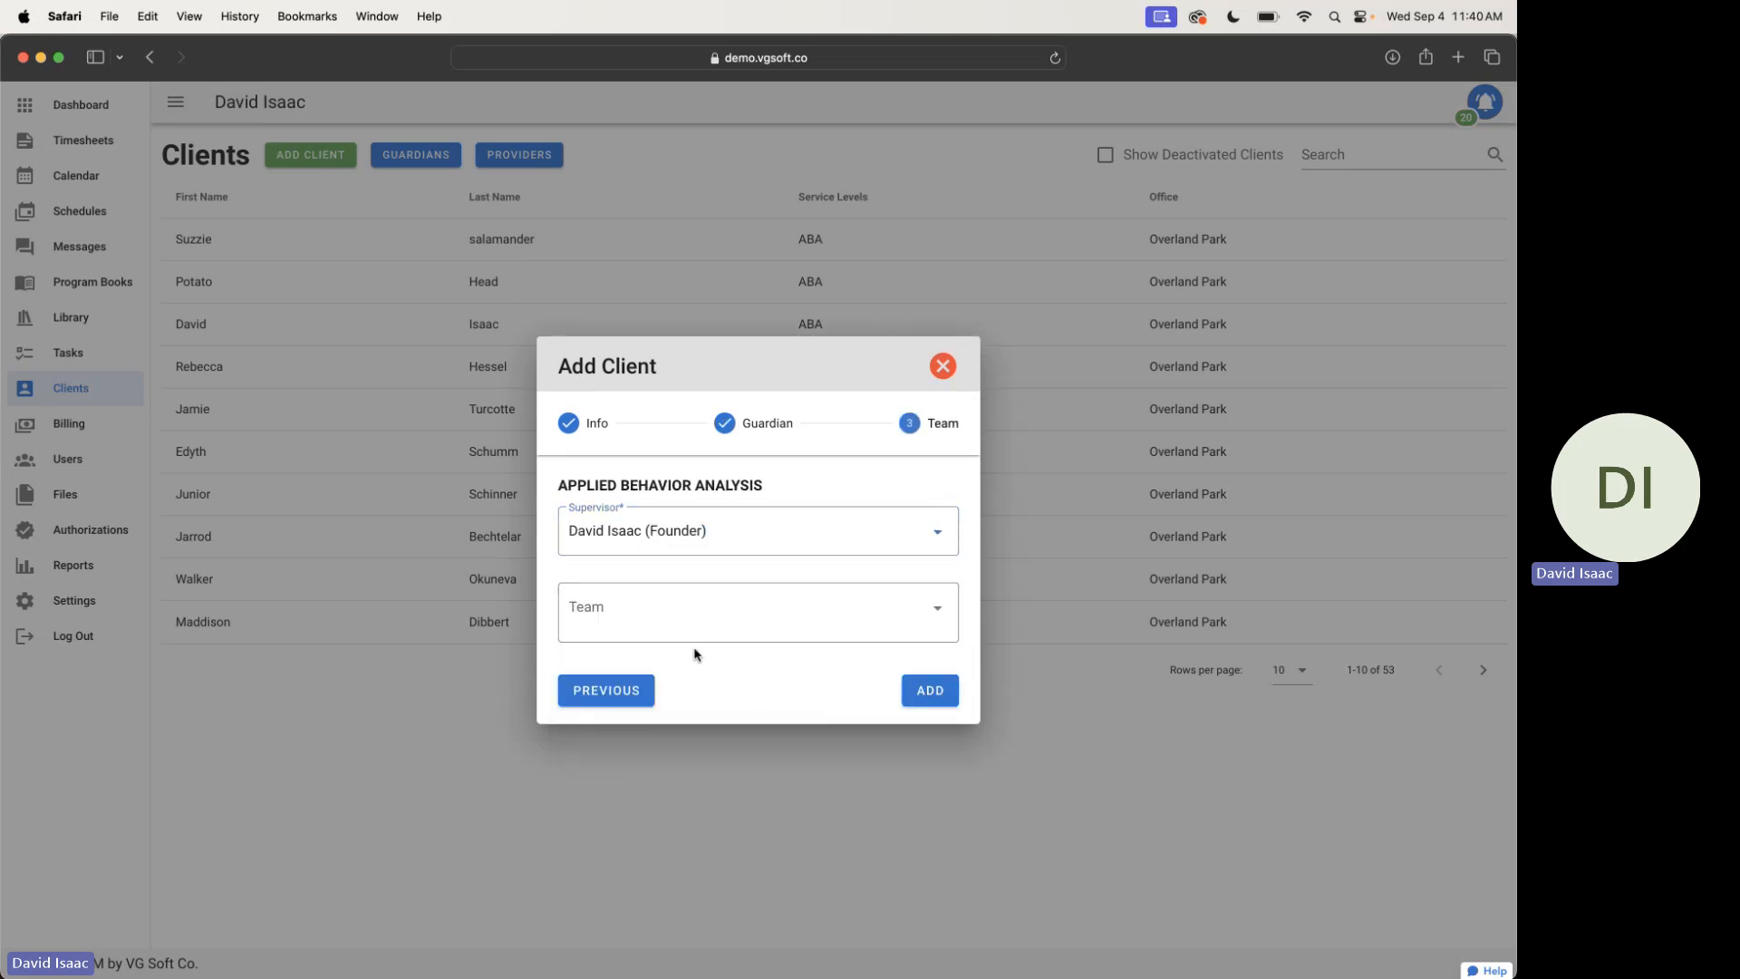
pyautogui.click(785, 608)
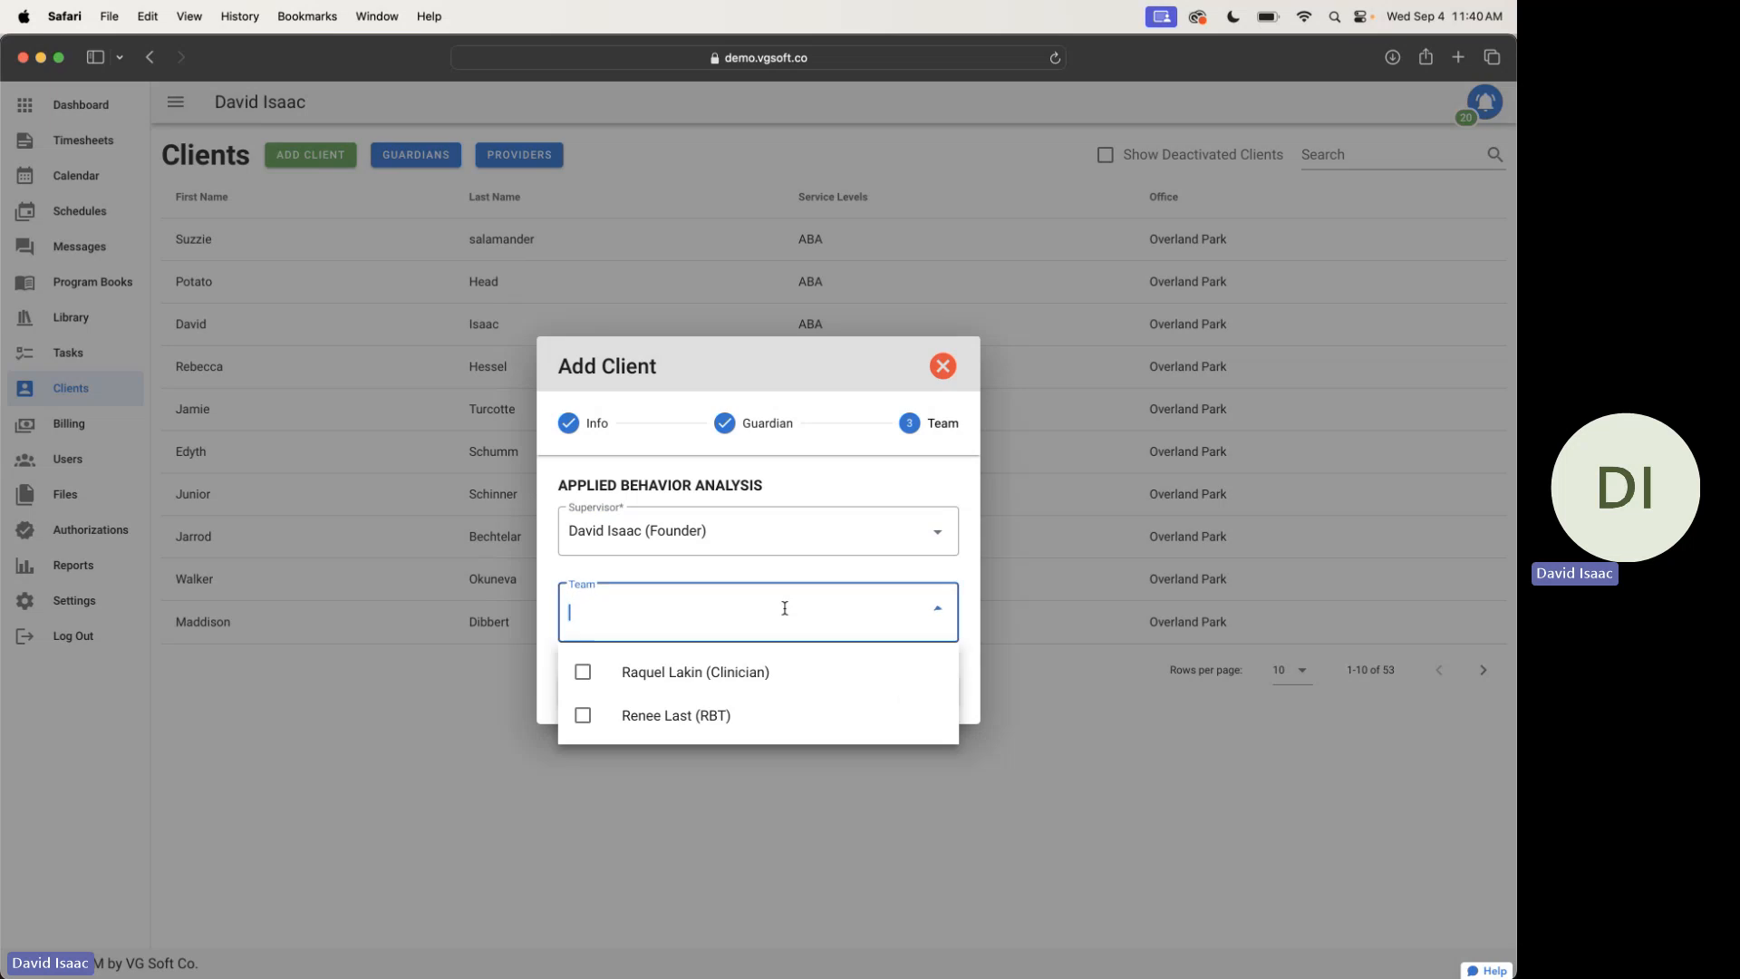
pyautogui.click(796, 570)
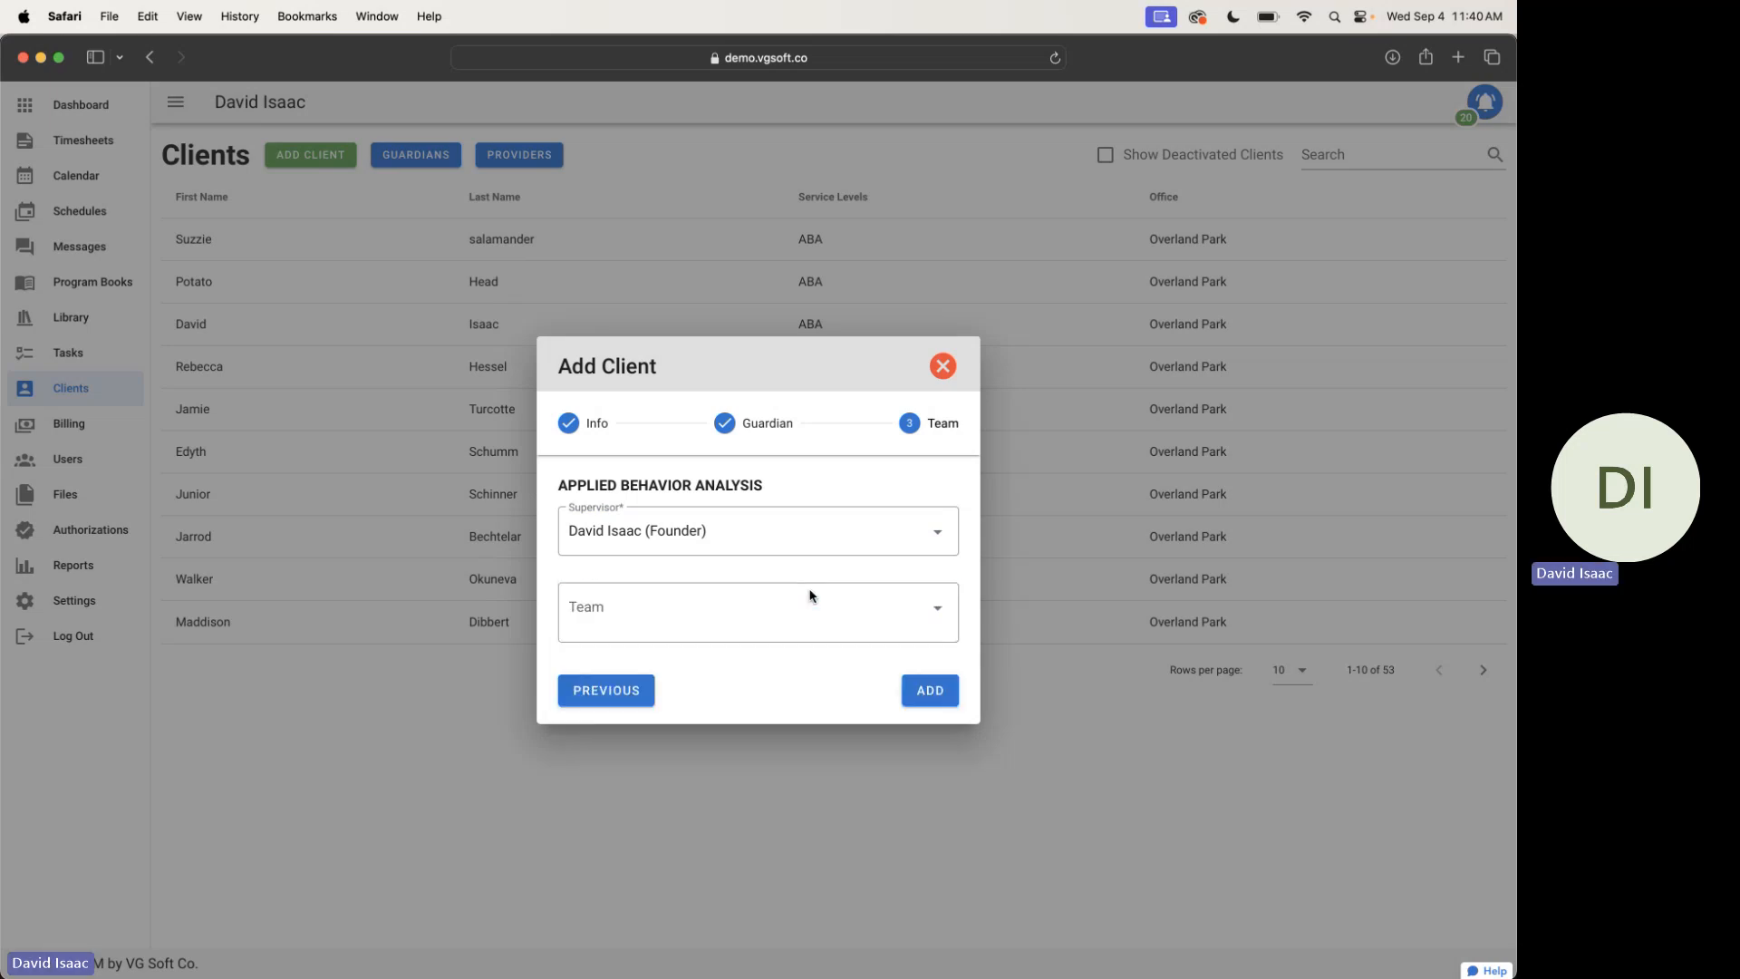
pyautogui.click(931, 692)
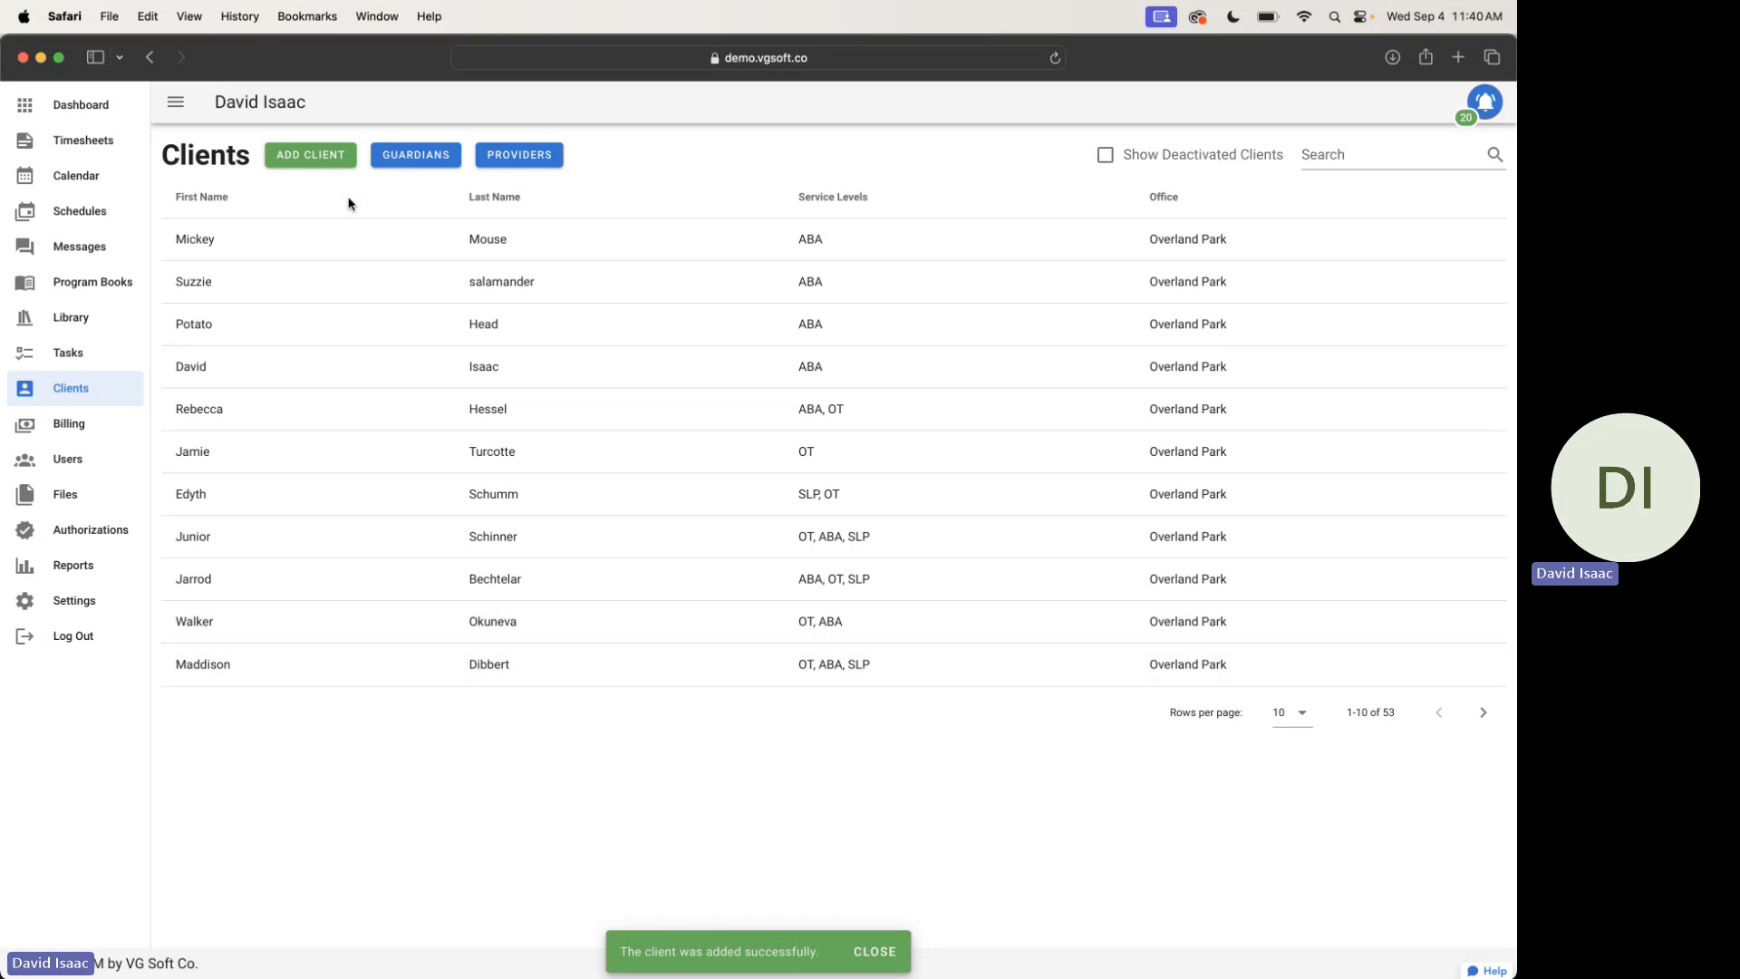
# Open the newly added client's record and go to the full profile form
pyautogui.click(404, 262)
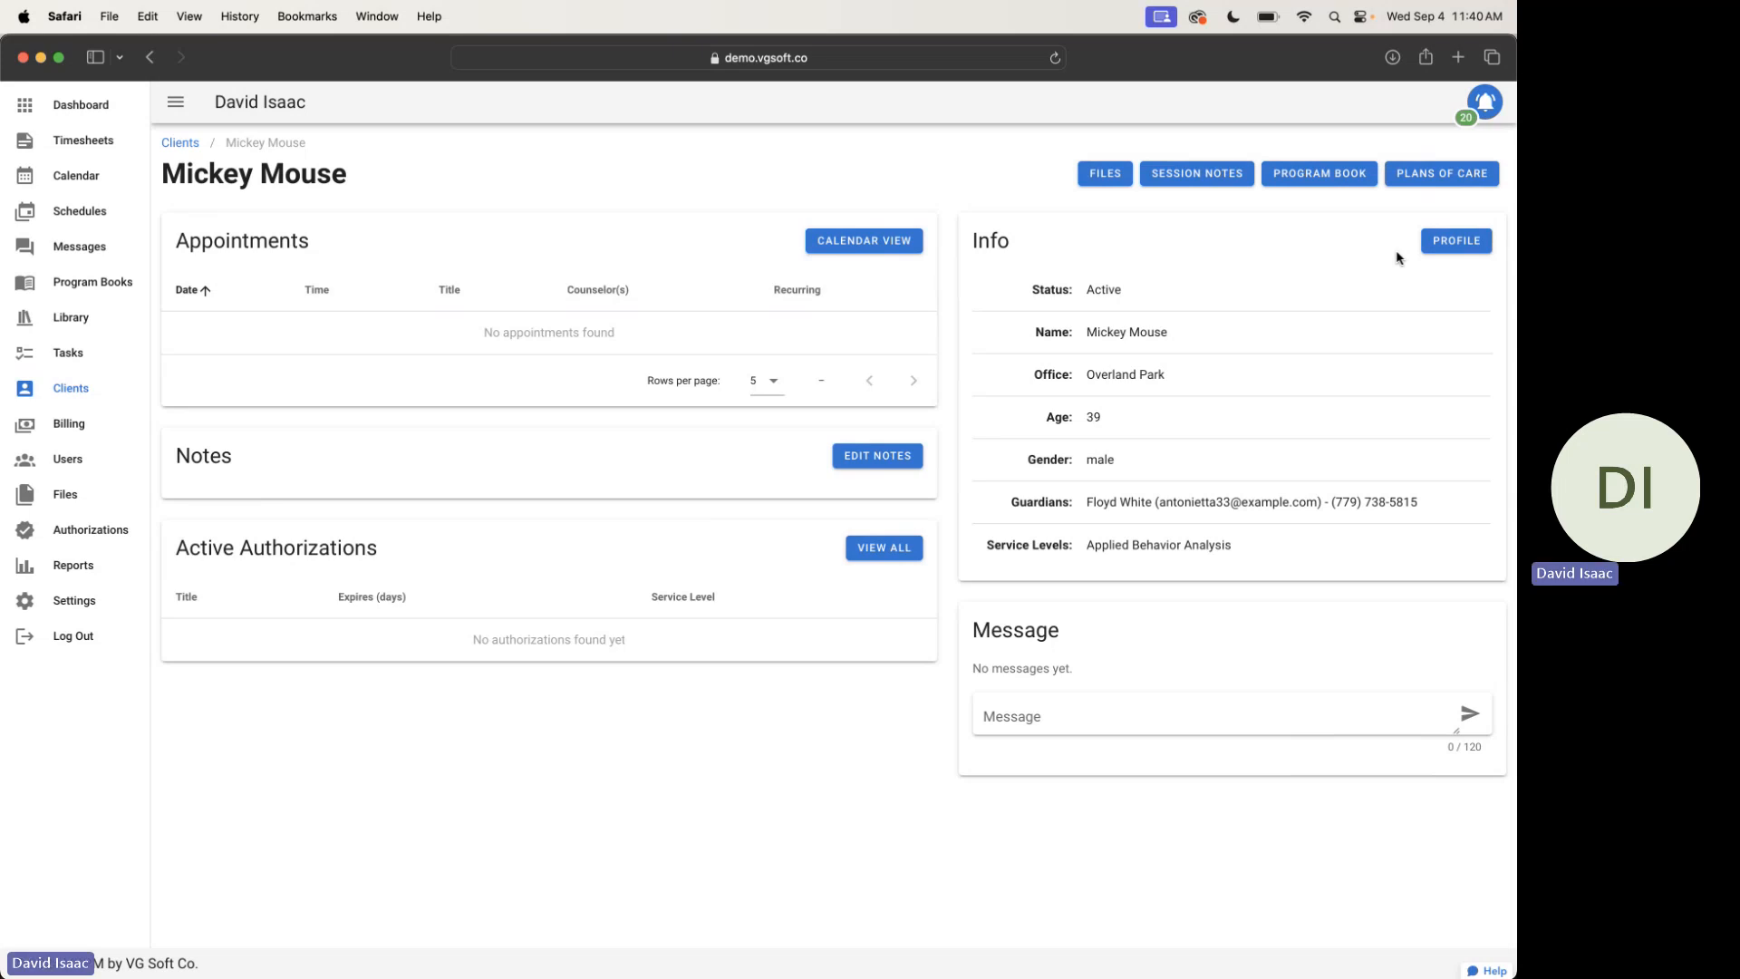
pyautogui.click(1427, 245)
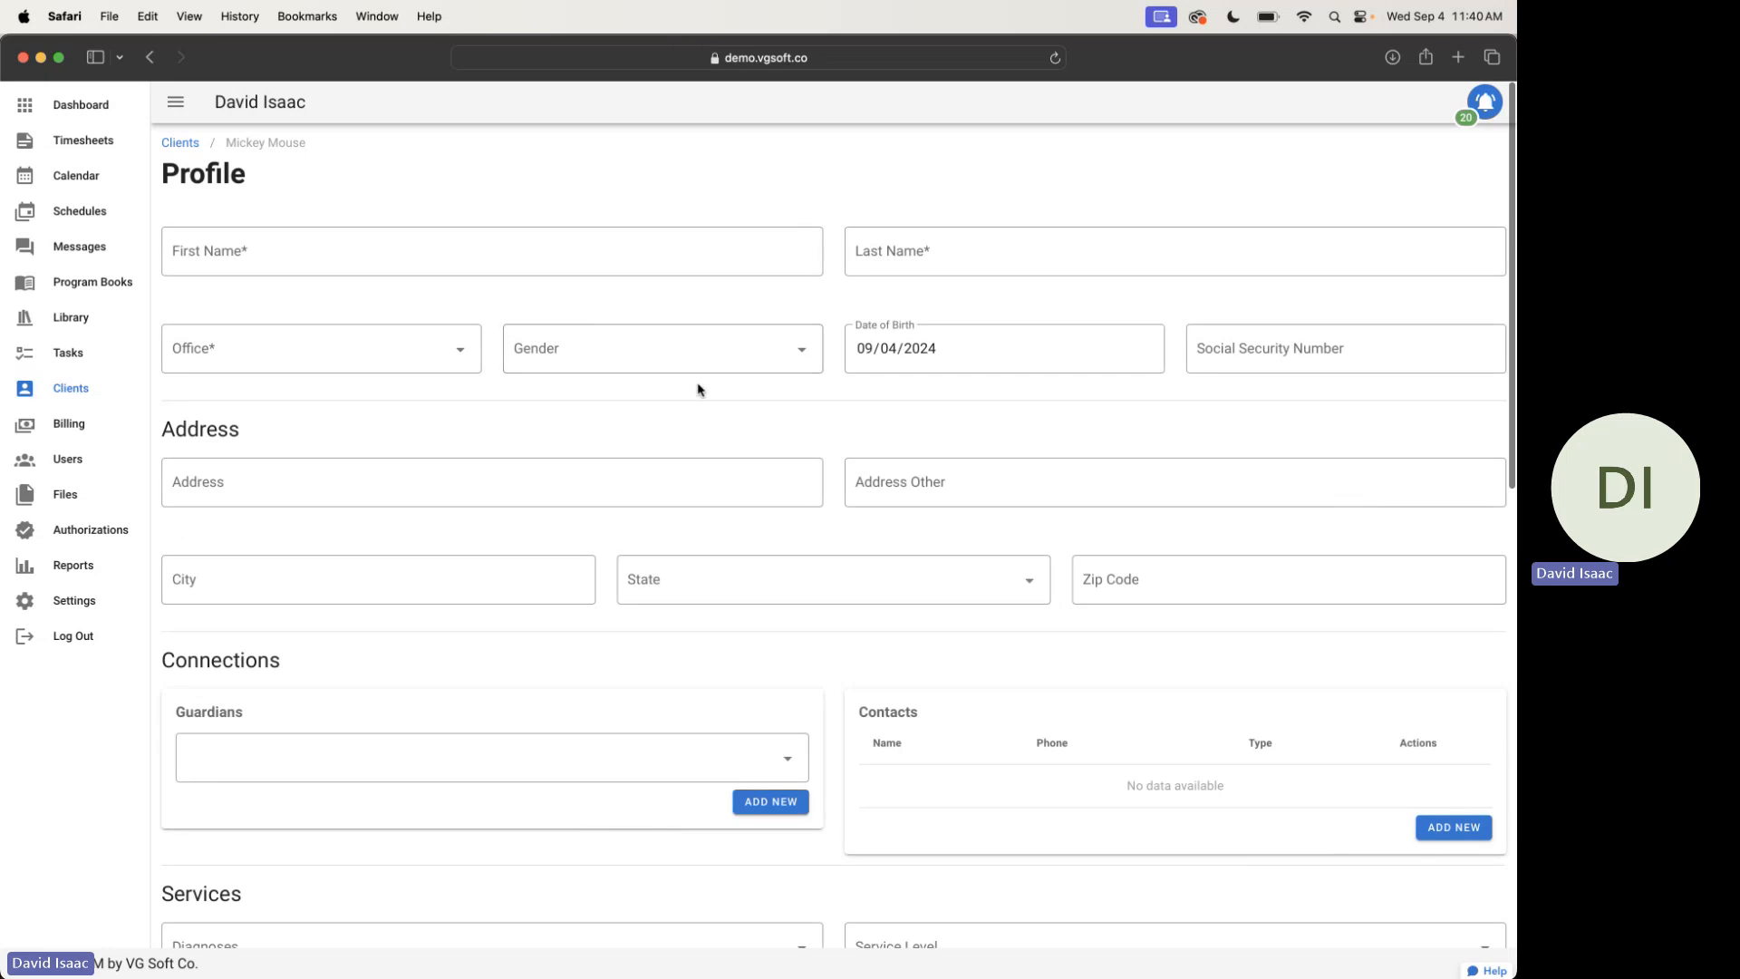
pyautogui.scroll(-2, 387, 340)
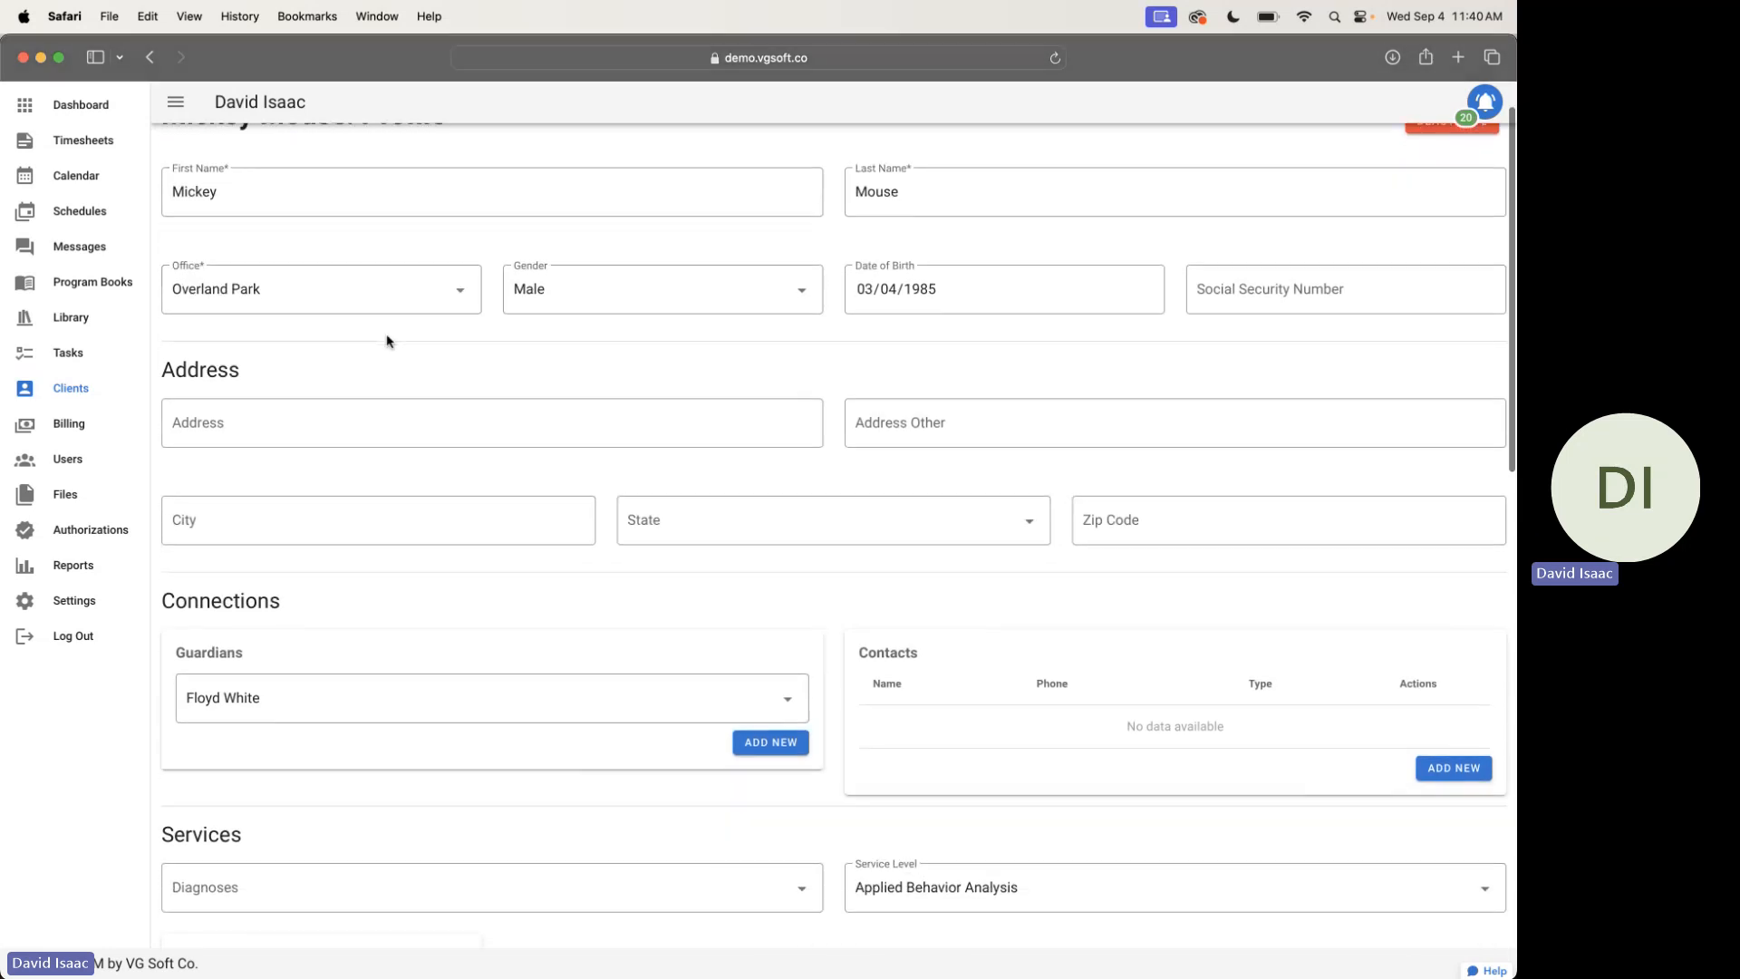
# Enter the client's street address in the profile, leaving the second address line empty
pyautogui.scroll(-1, 412, 358)
pyautogui.click(429, 386)
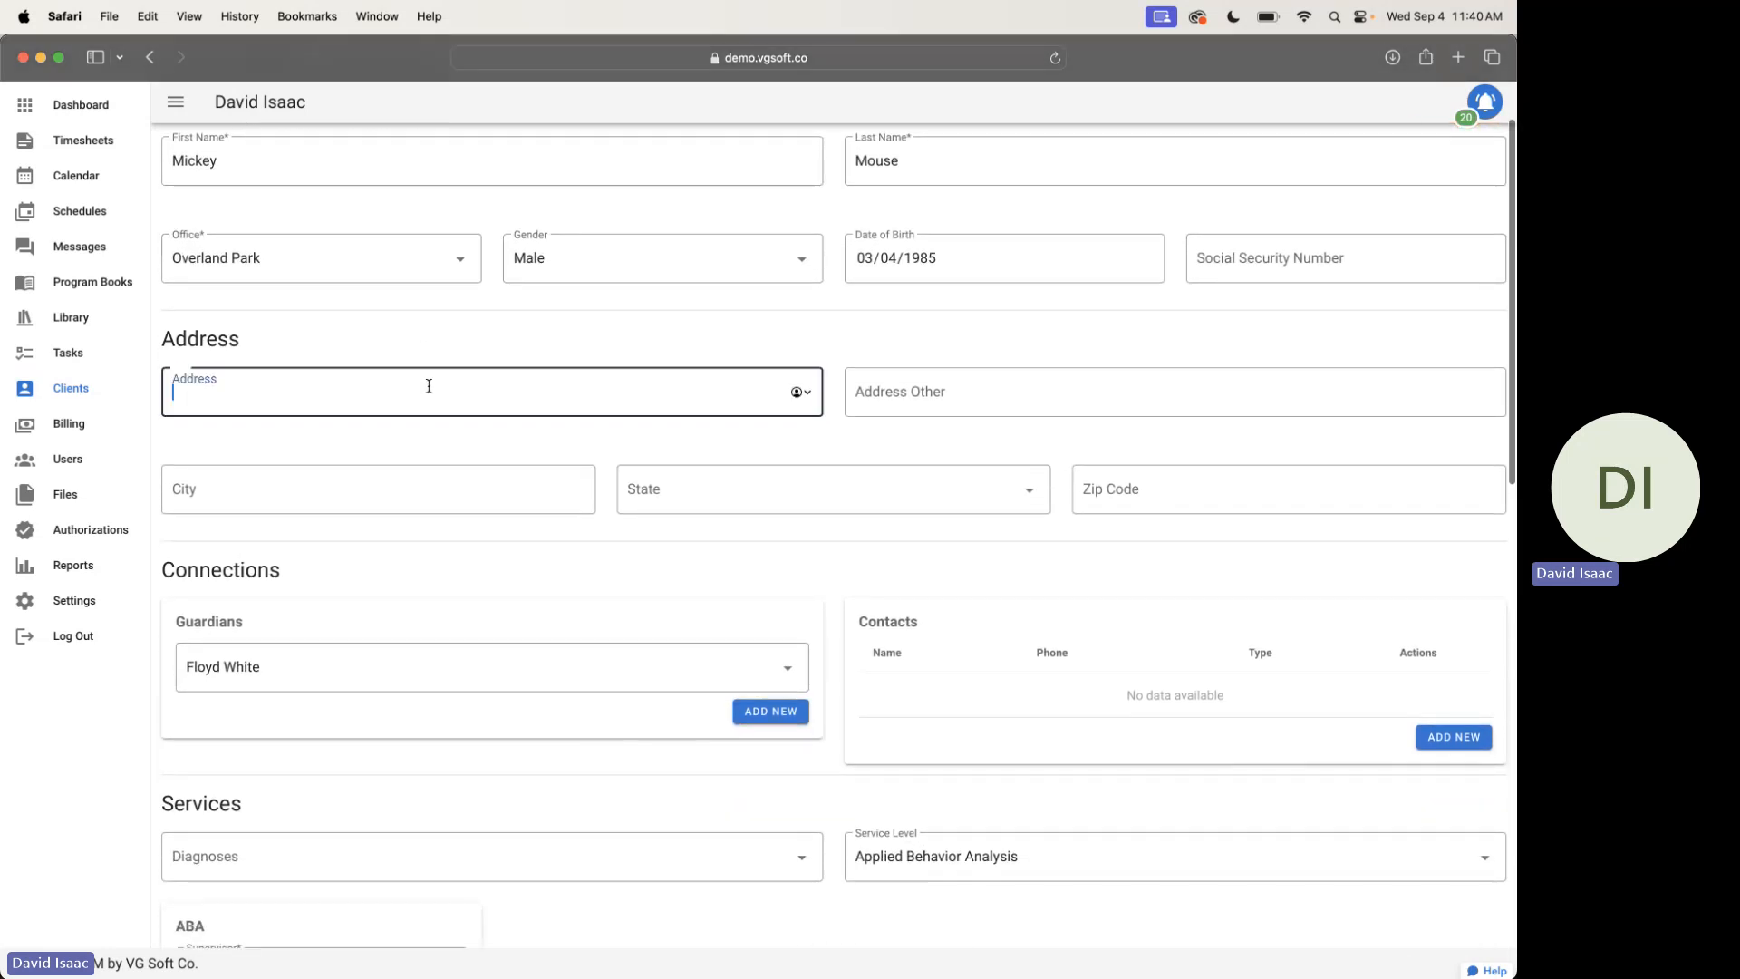
pyautogui.write('1234 Main')
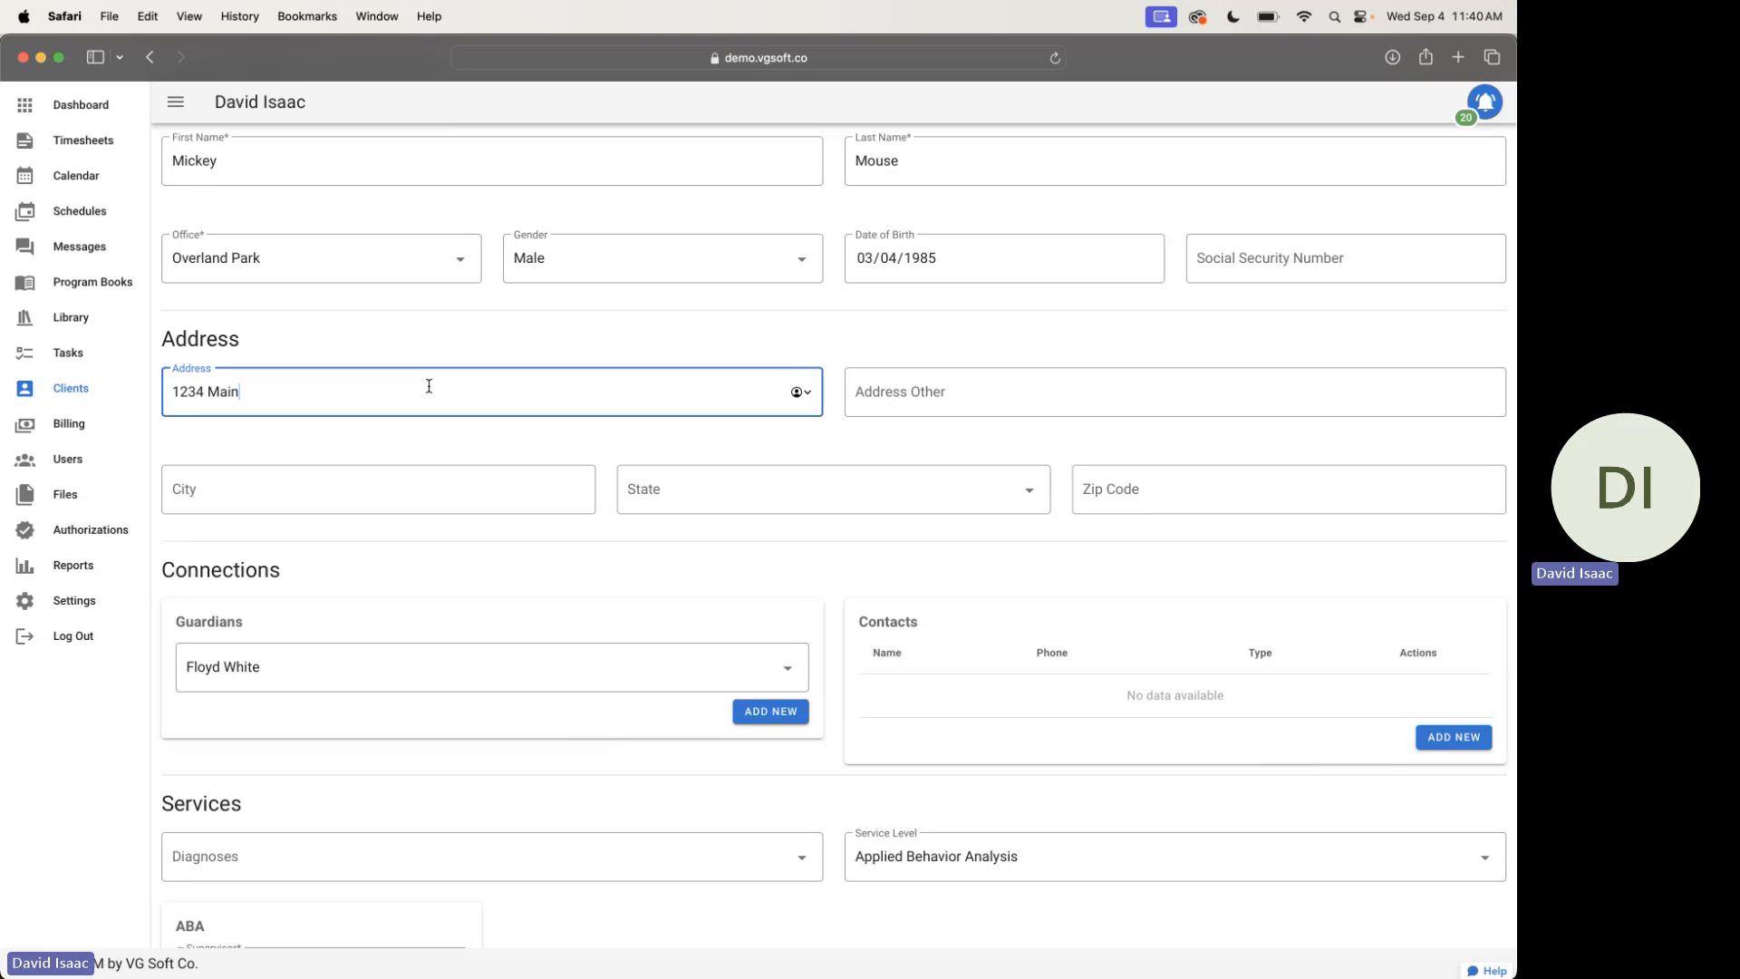
pyautogui.press('Tab')
pyautogui.hotkey('shift', 'Tab')
pyautogui.press('Right')
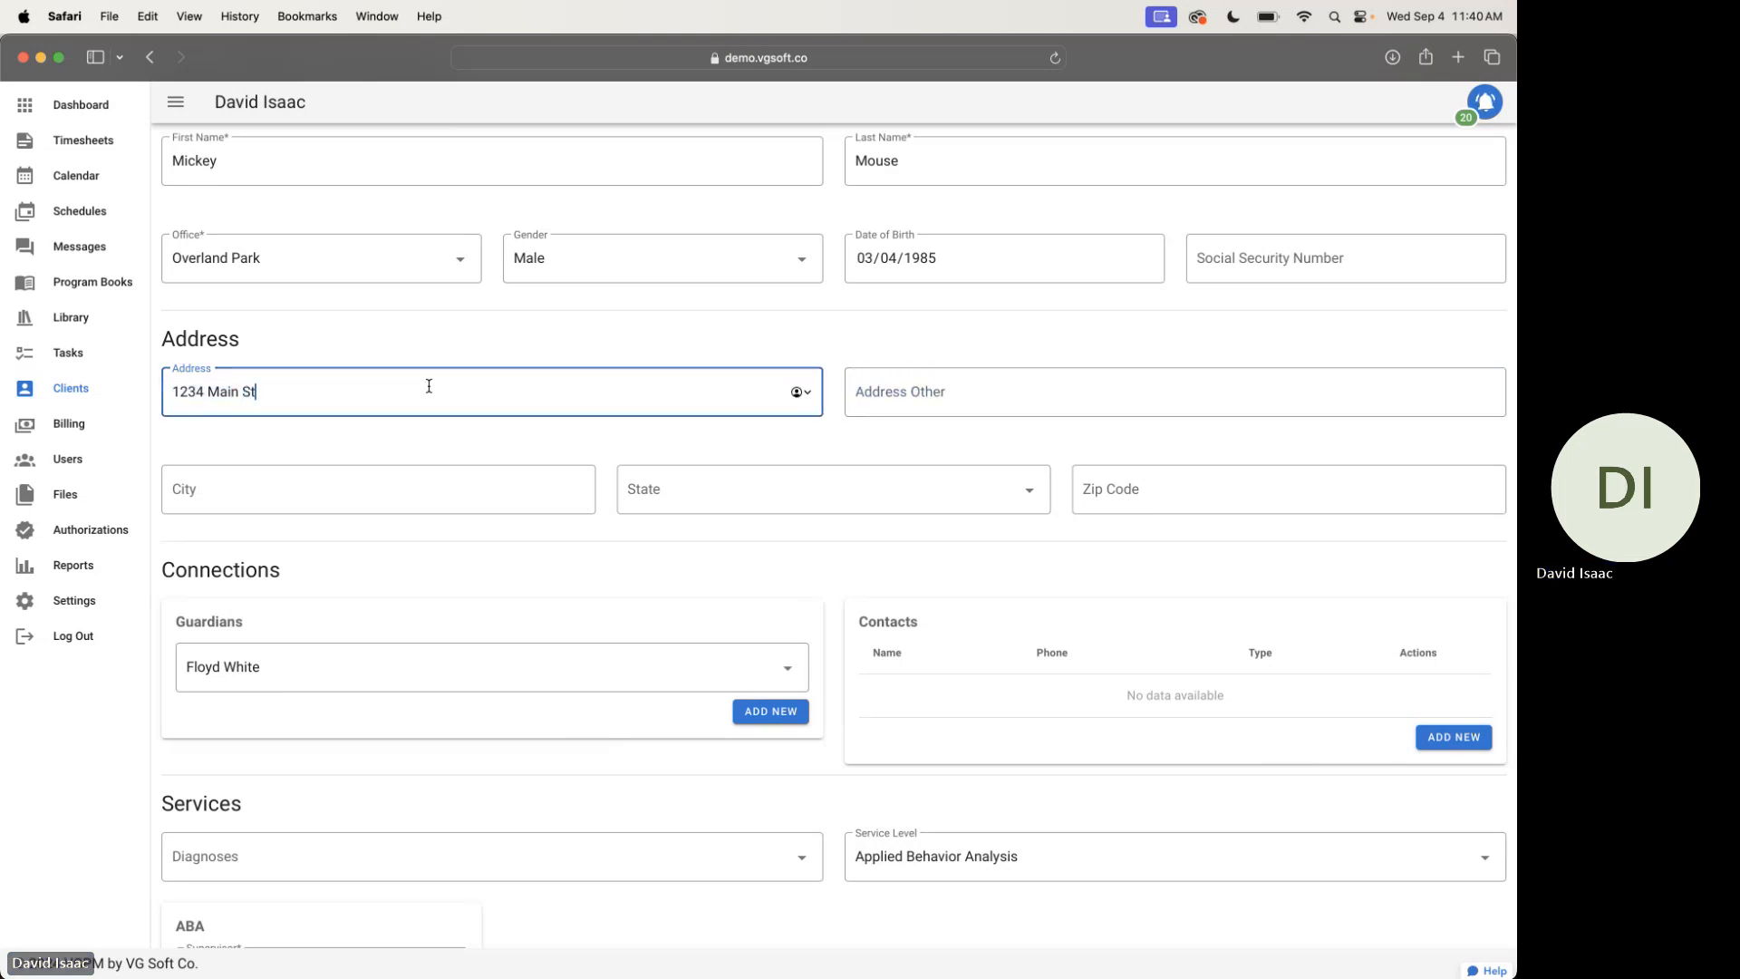
pyautogui.press('Tab')
pyautogui.press('Tab')
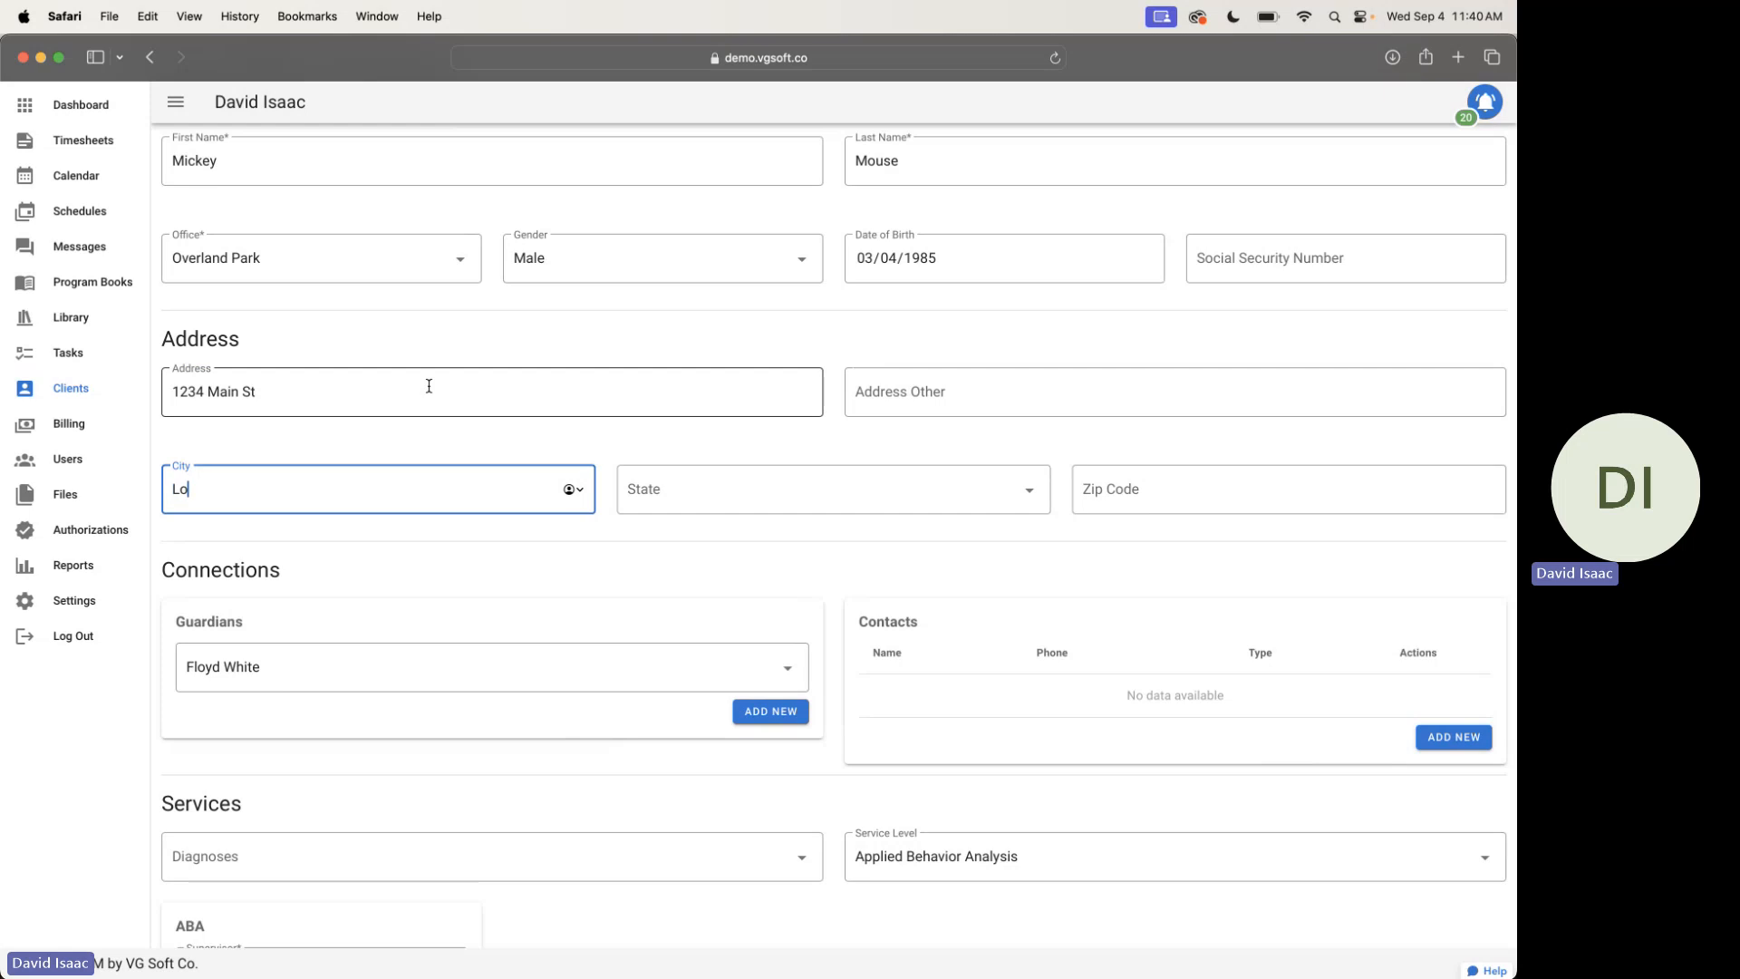
# Fill in the city, state and zip code of the client's address
pyautogui.write('Los Angeles')
pyautogui.press('Tab')
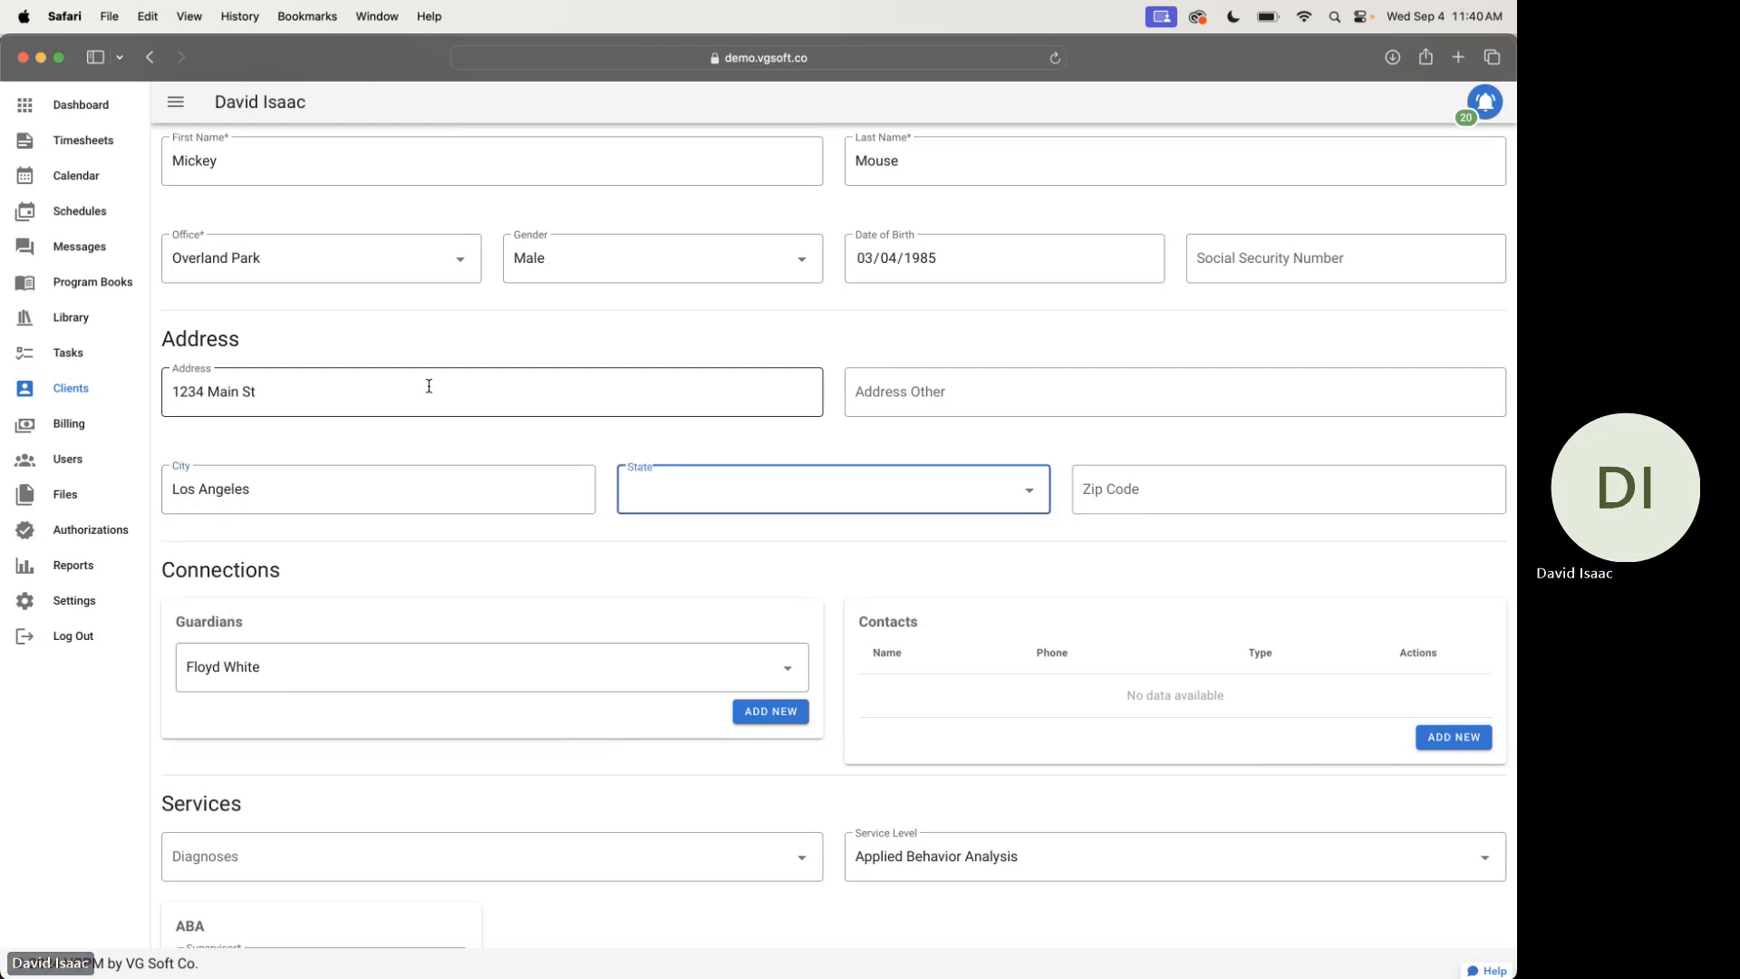
pyautogui.press('c')
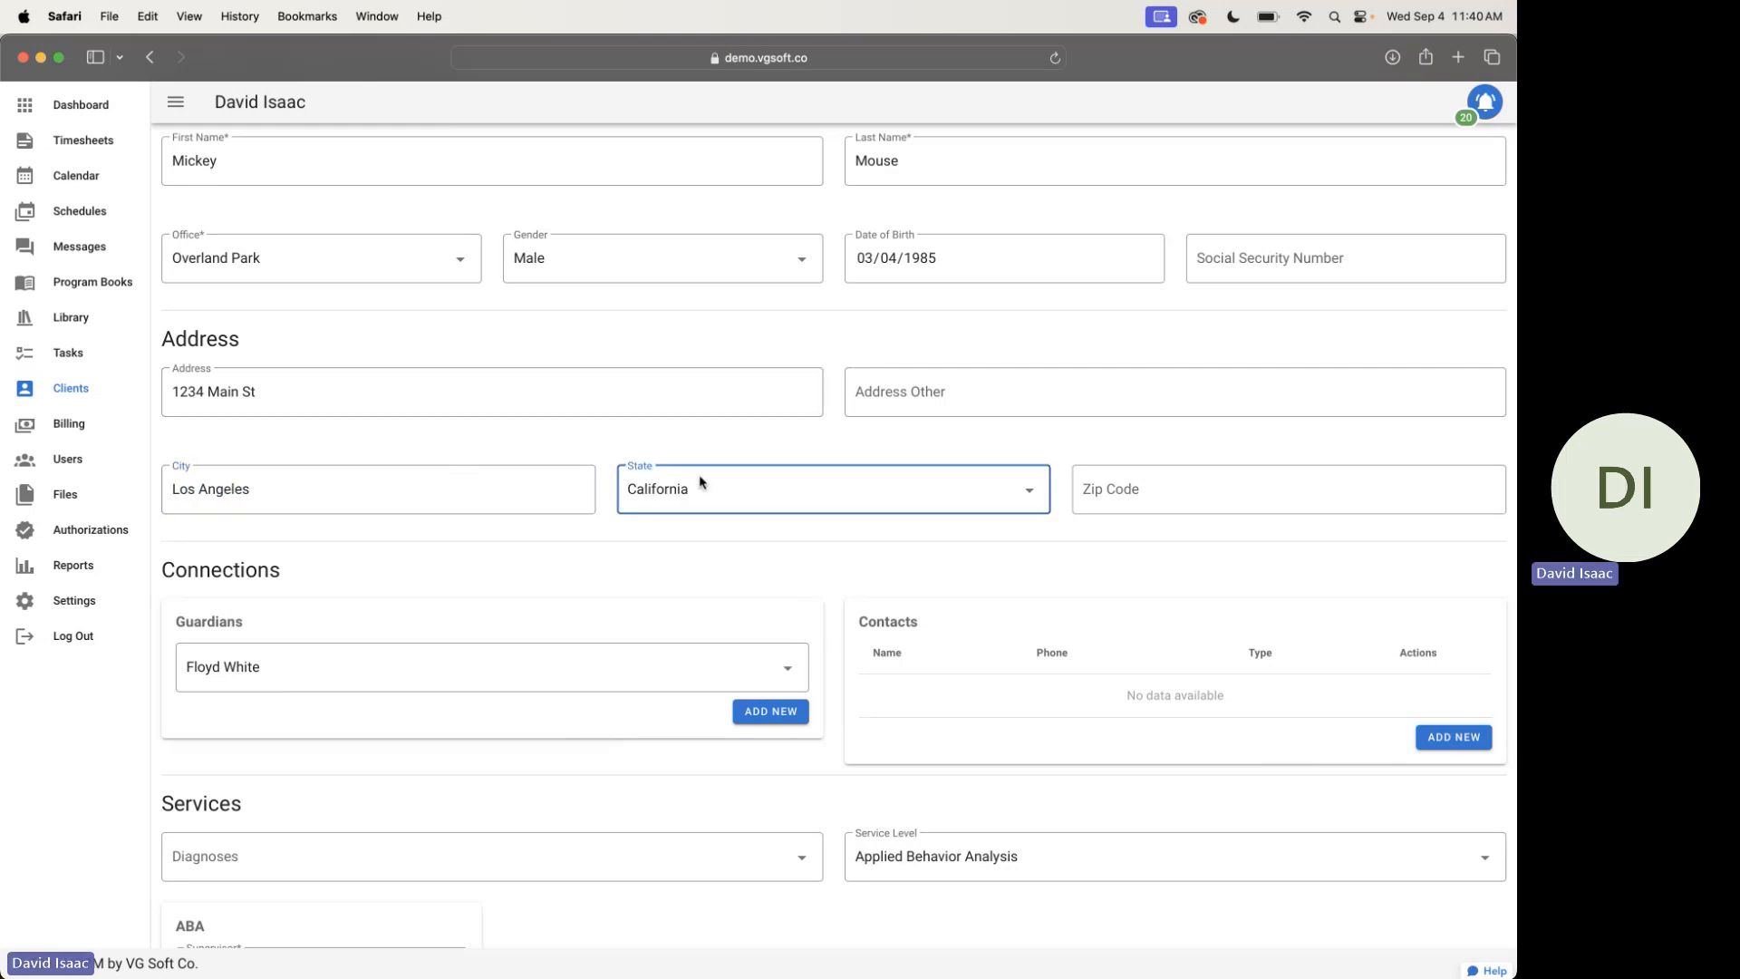
pyautogui.click(1124, 492)
pyautogui.write('12345')
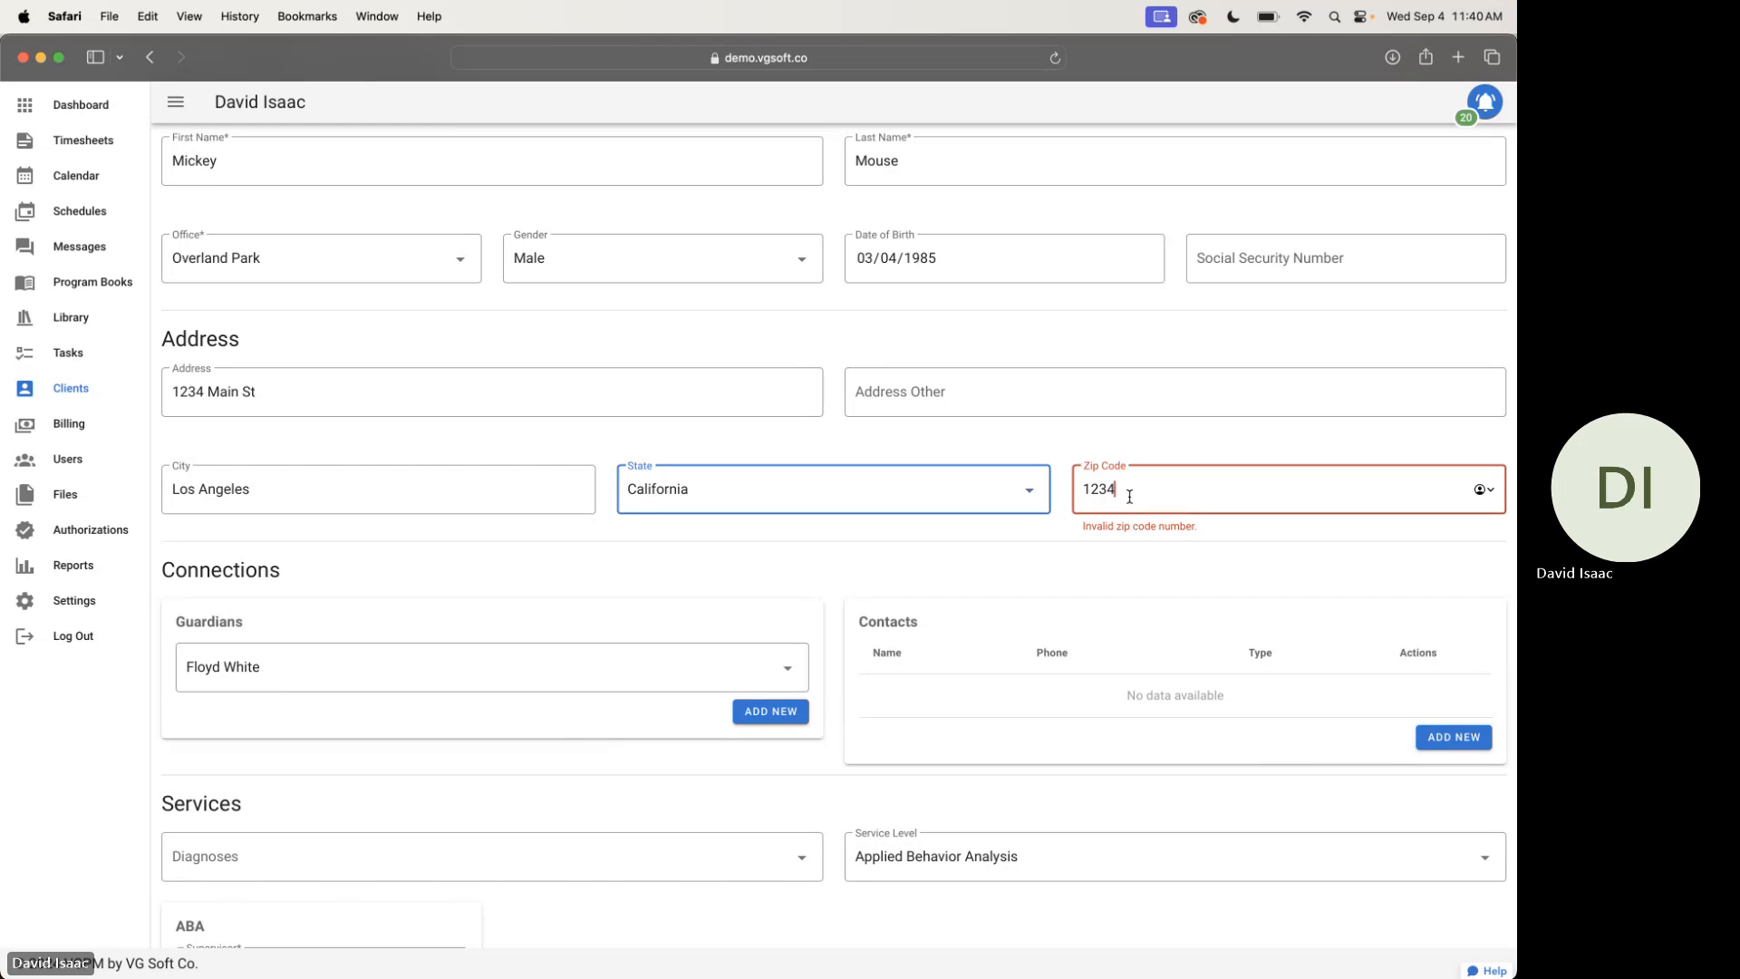
pyautogui.press('Tab')
# Add the diagnosis F84.0 - Autistic Disorder to the client's services
pyautogui.scroll(-5, 773, 567)
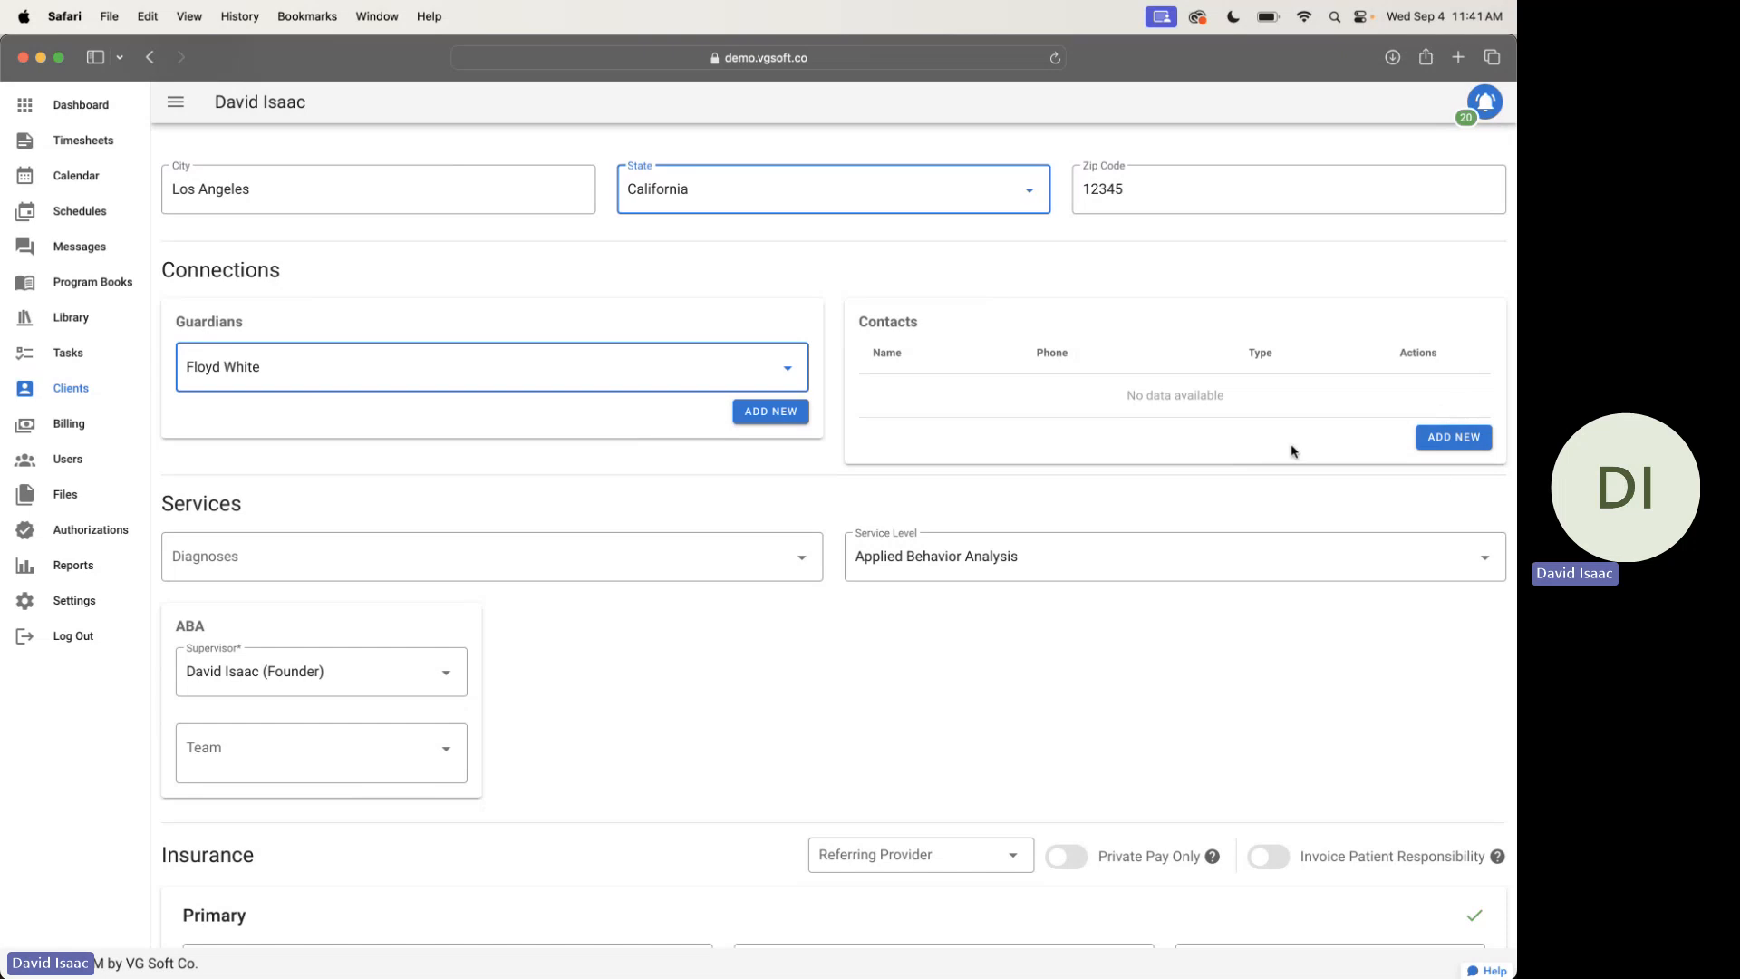
pyautogui.scroll(-3, 757, 571)
pyautogui.click(453, 389)
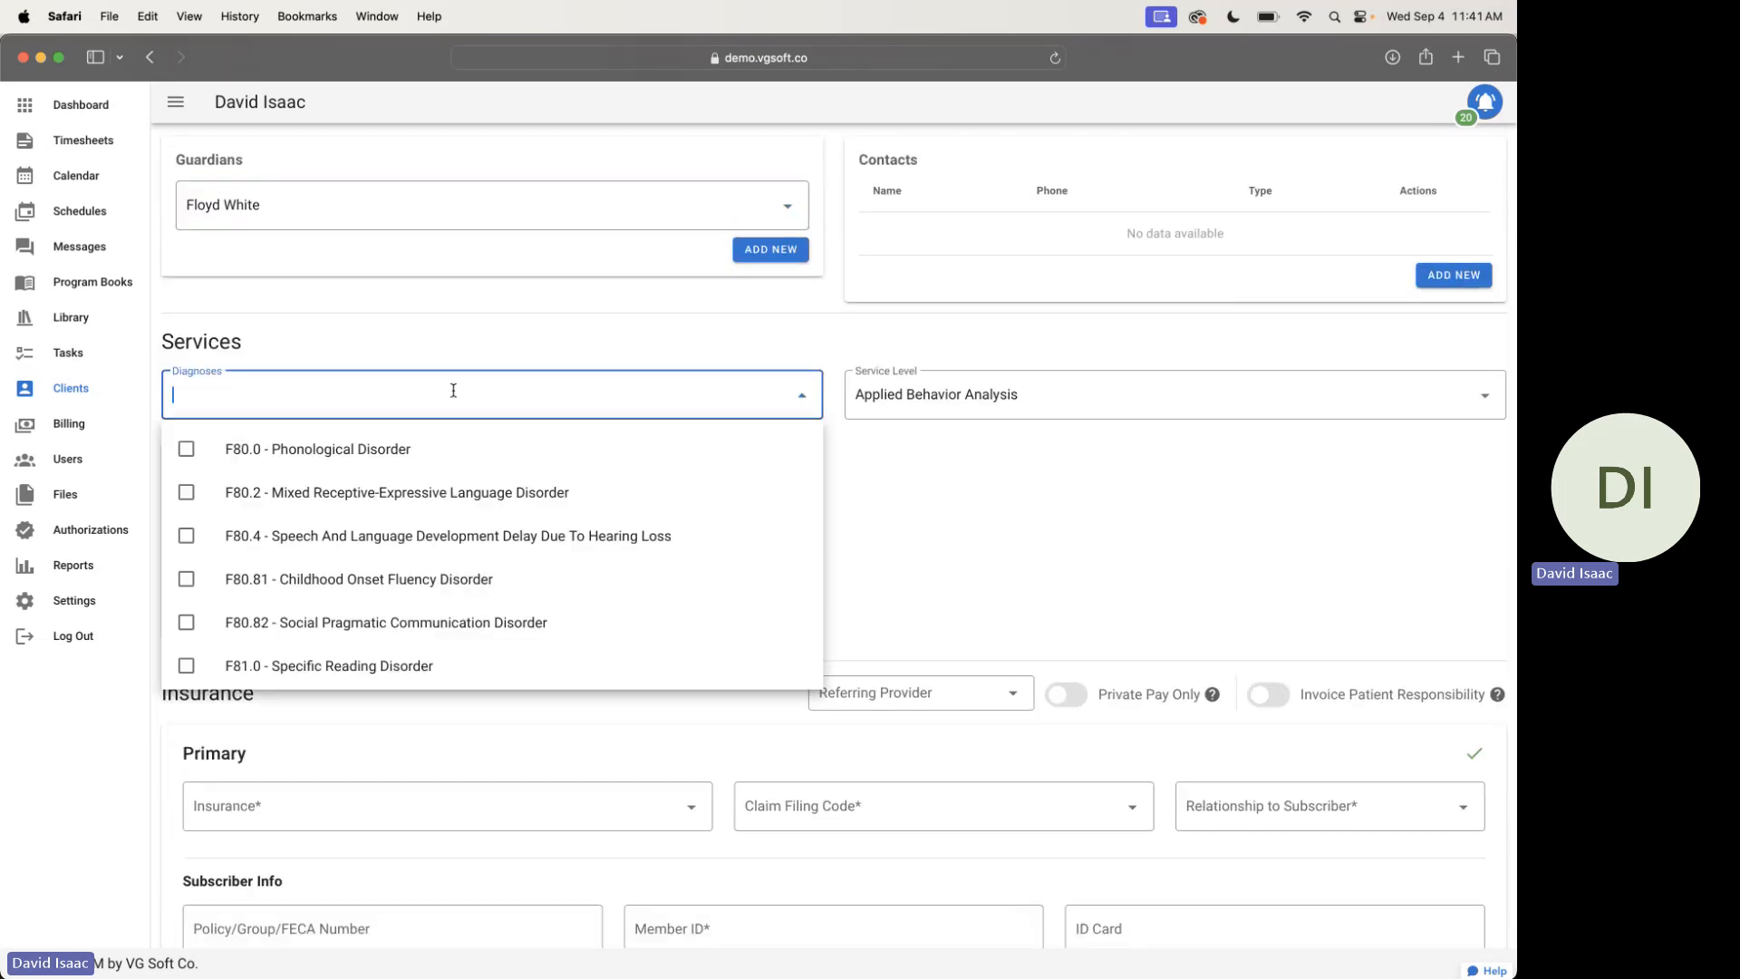
pyautogui.write('F84.0')
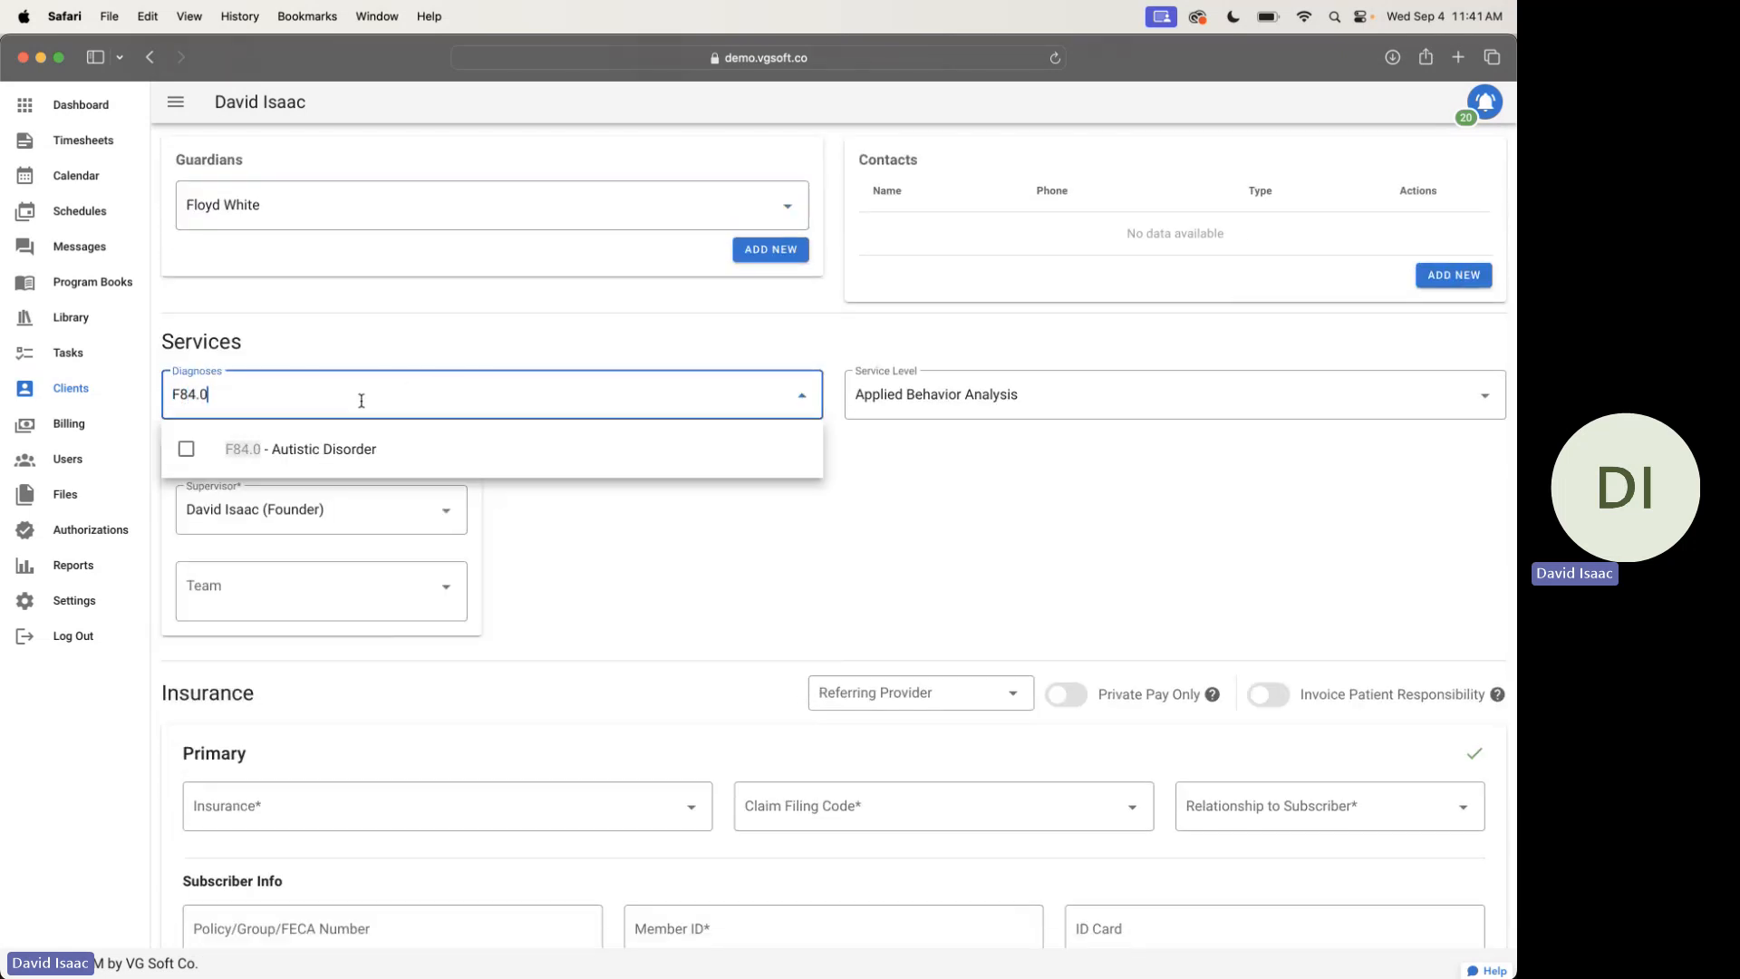
pyautogui.click(187, 450)
pyautogui.click(566, 510)
# Open the form for adding a new referring provider in the insurance section and close it without adding one
pyautogui.scroll(-2, 621, 470)
pyautogui.scroll(-2, 622, 469)
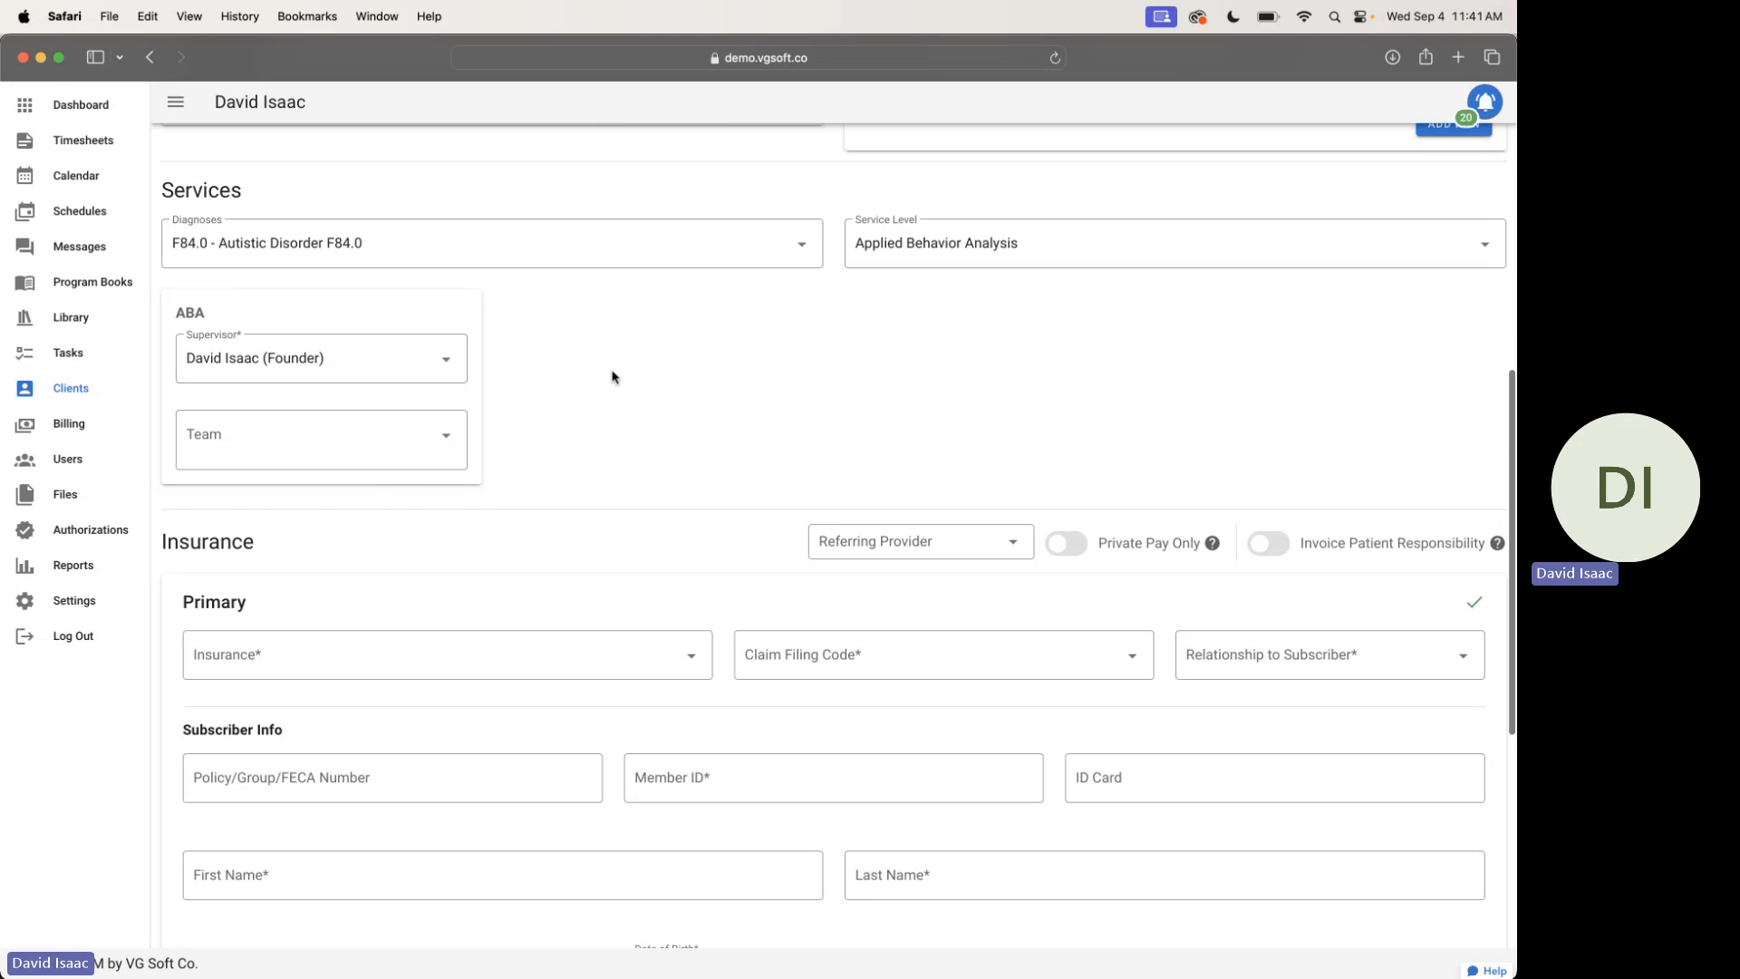
pyautogui.scroll(-3, 611, 377)
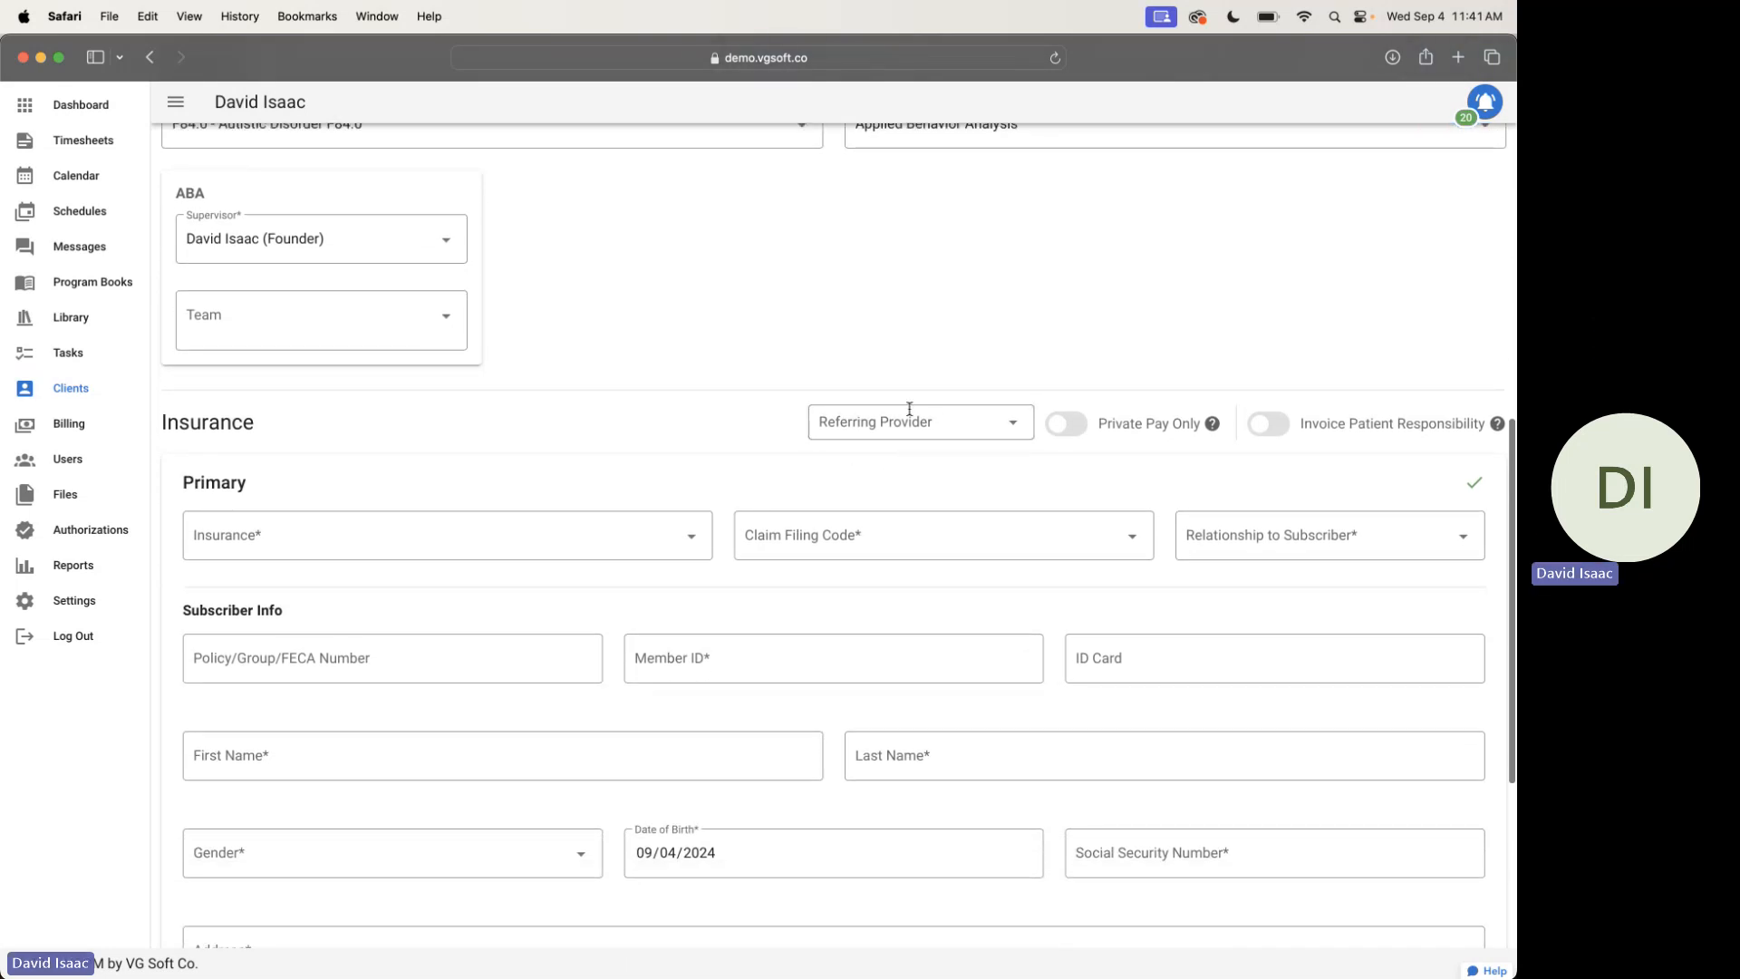
pyautogui.click(901, 424)
pyautogui.click(703, 439)
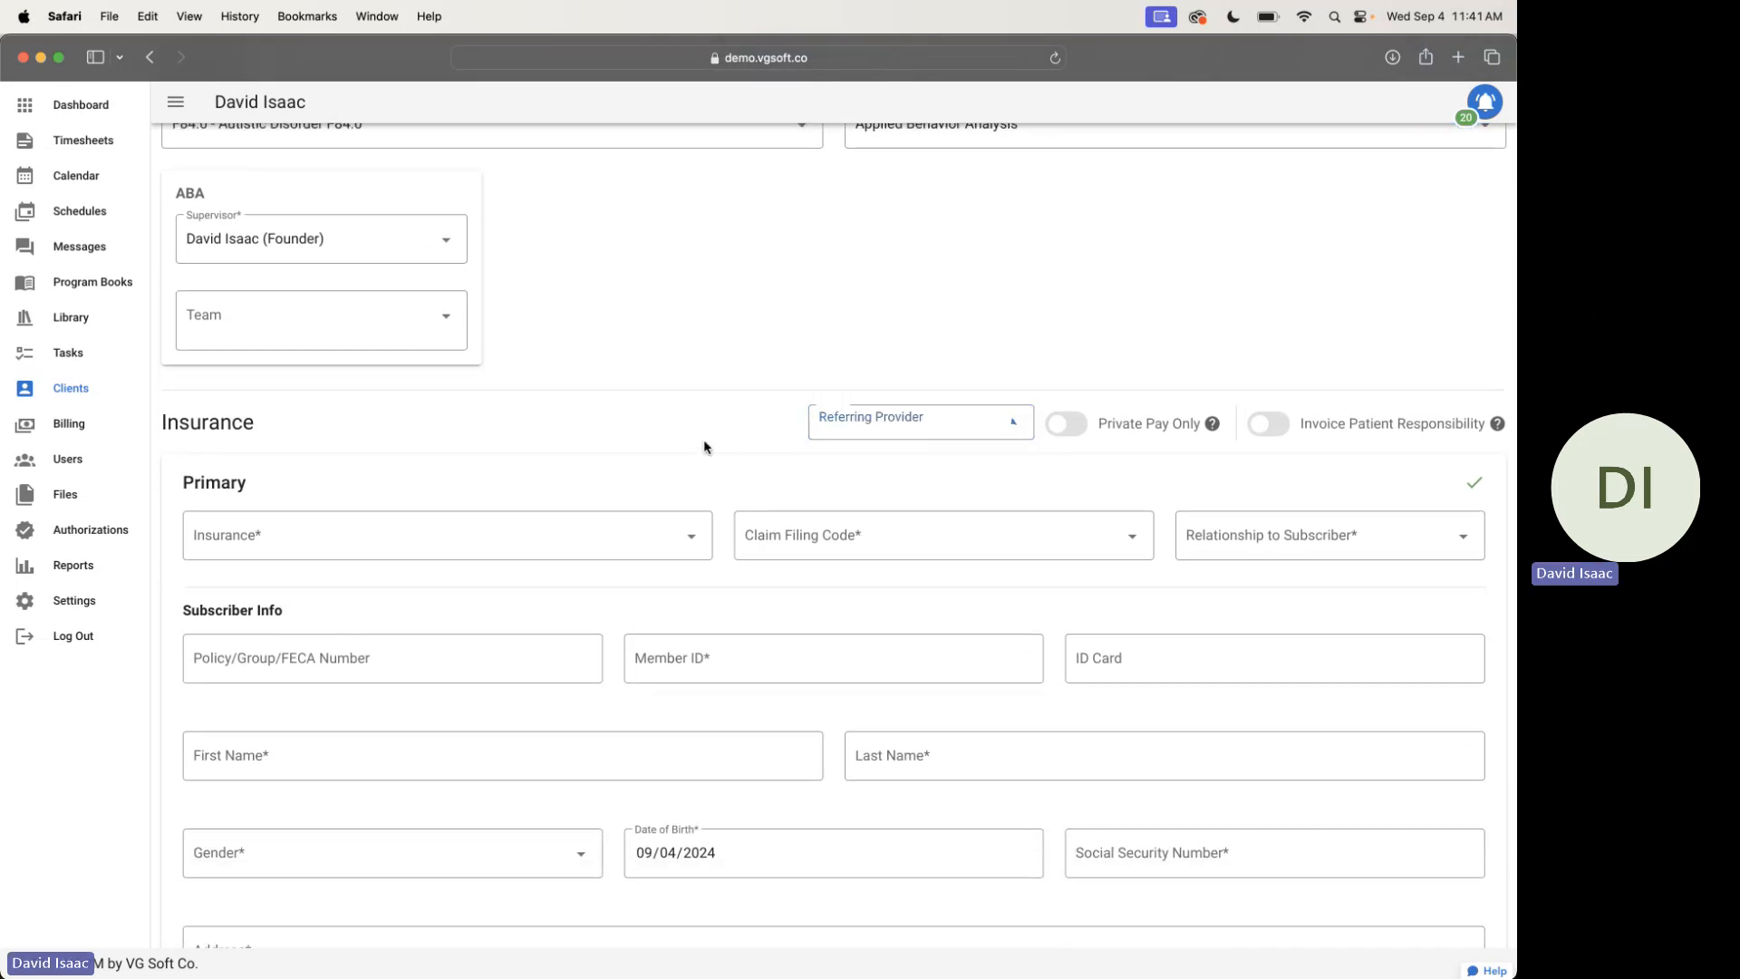
pyautogui.click(852, 419)
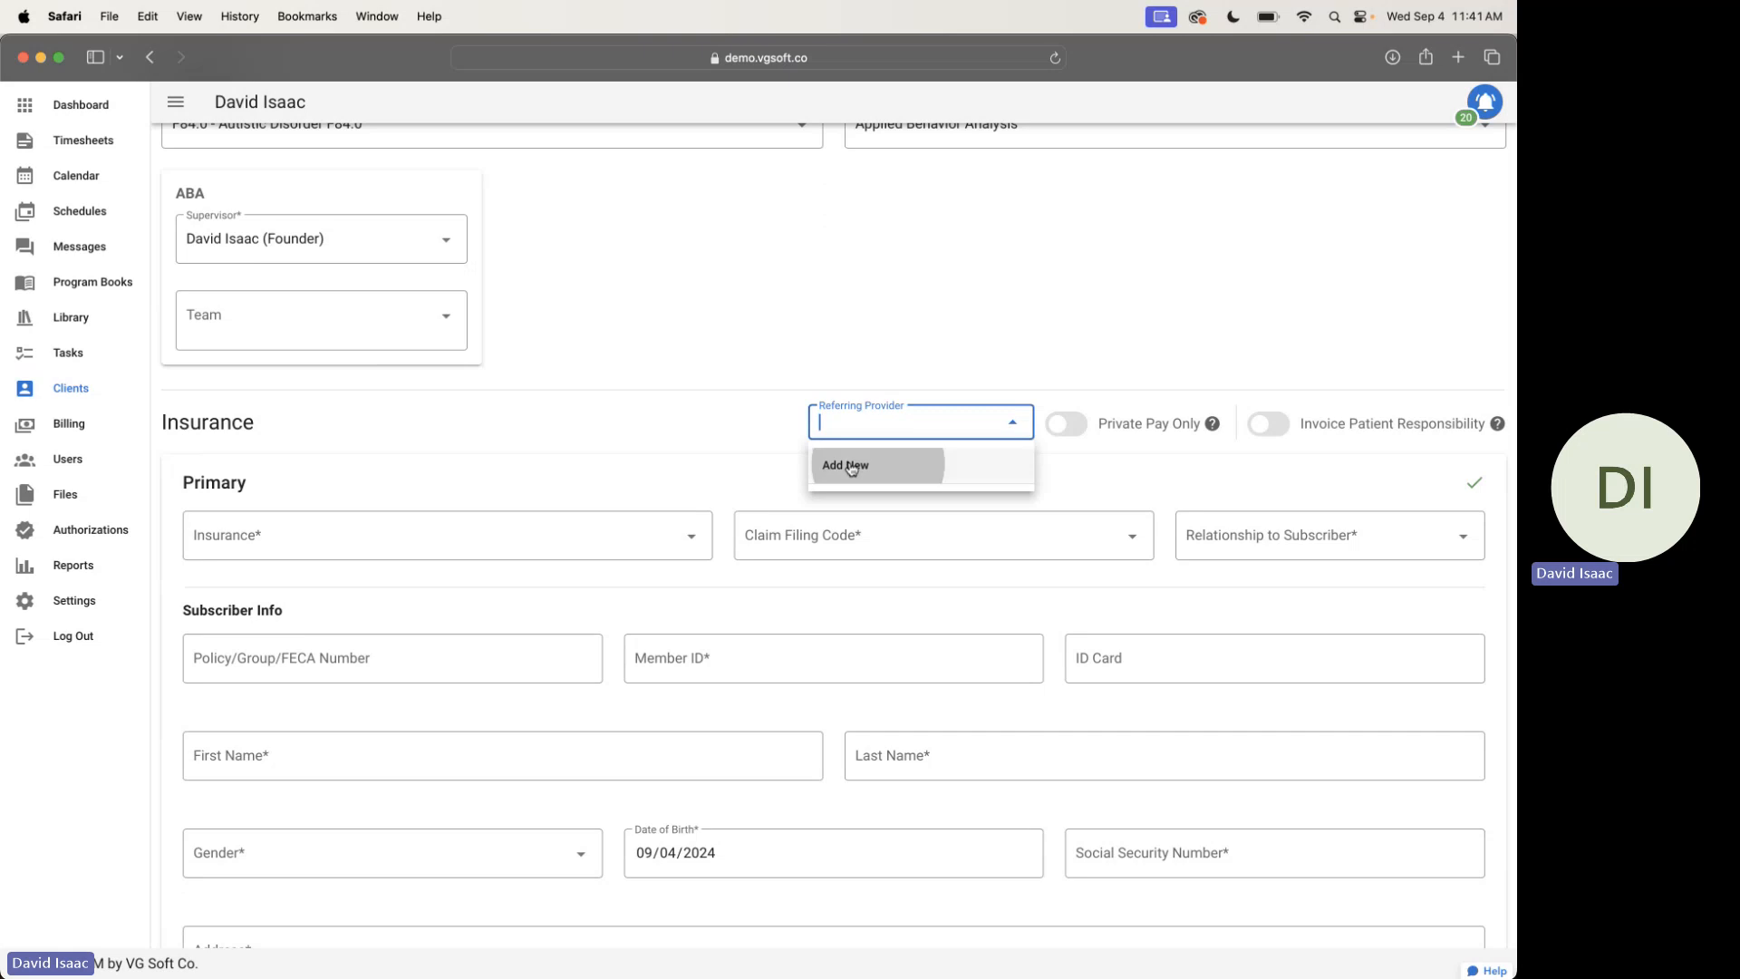
pyautogui.click(852, 468)
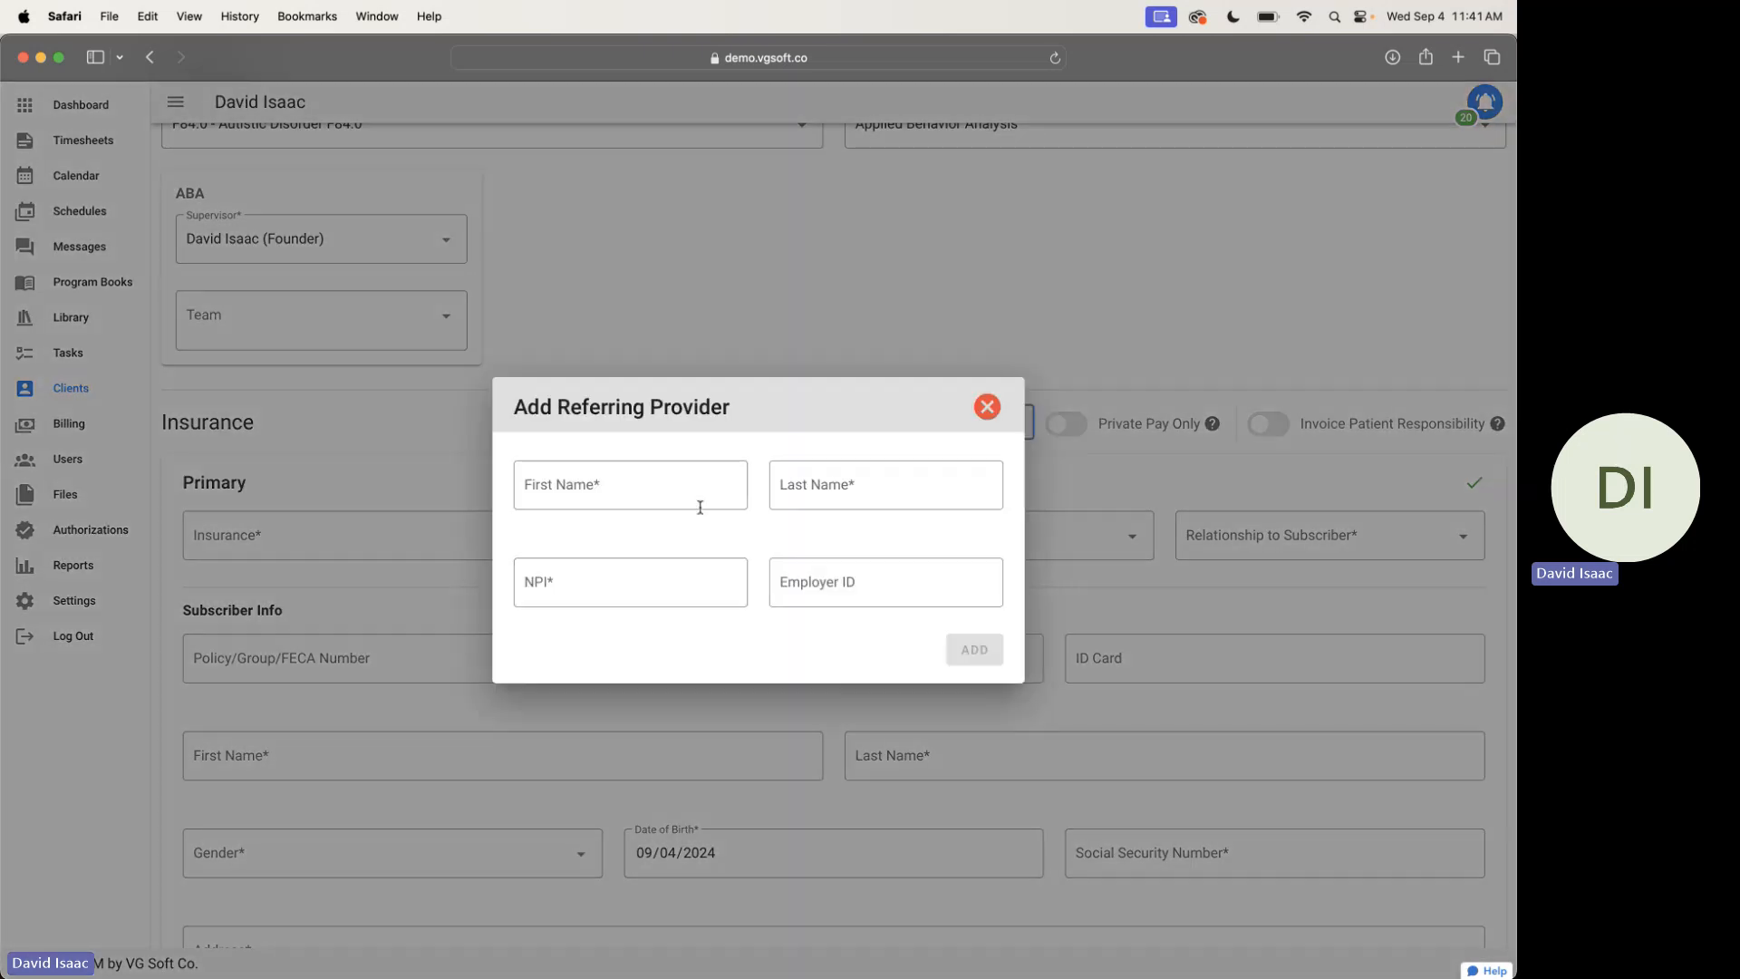
pyautogui.click(990, 419)
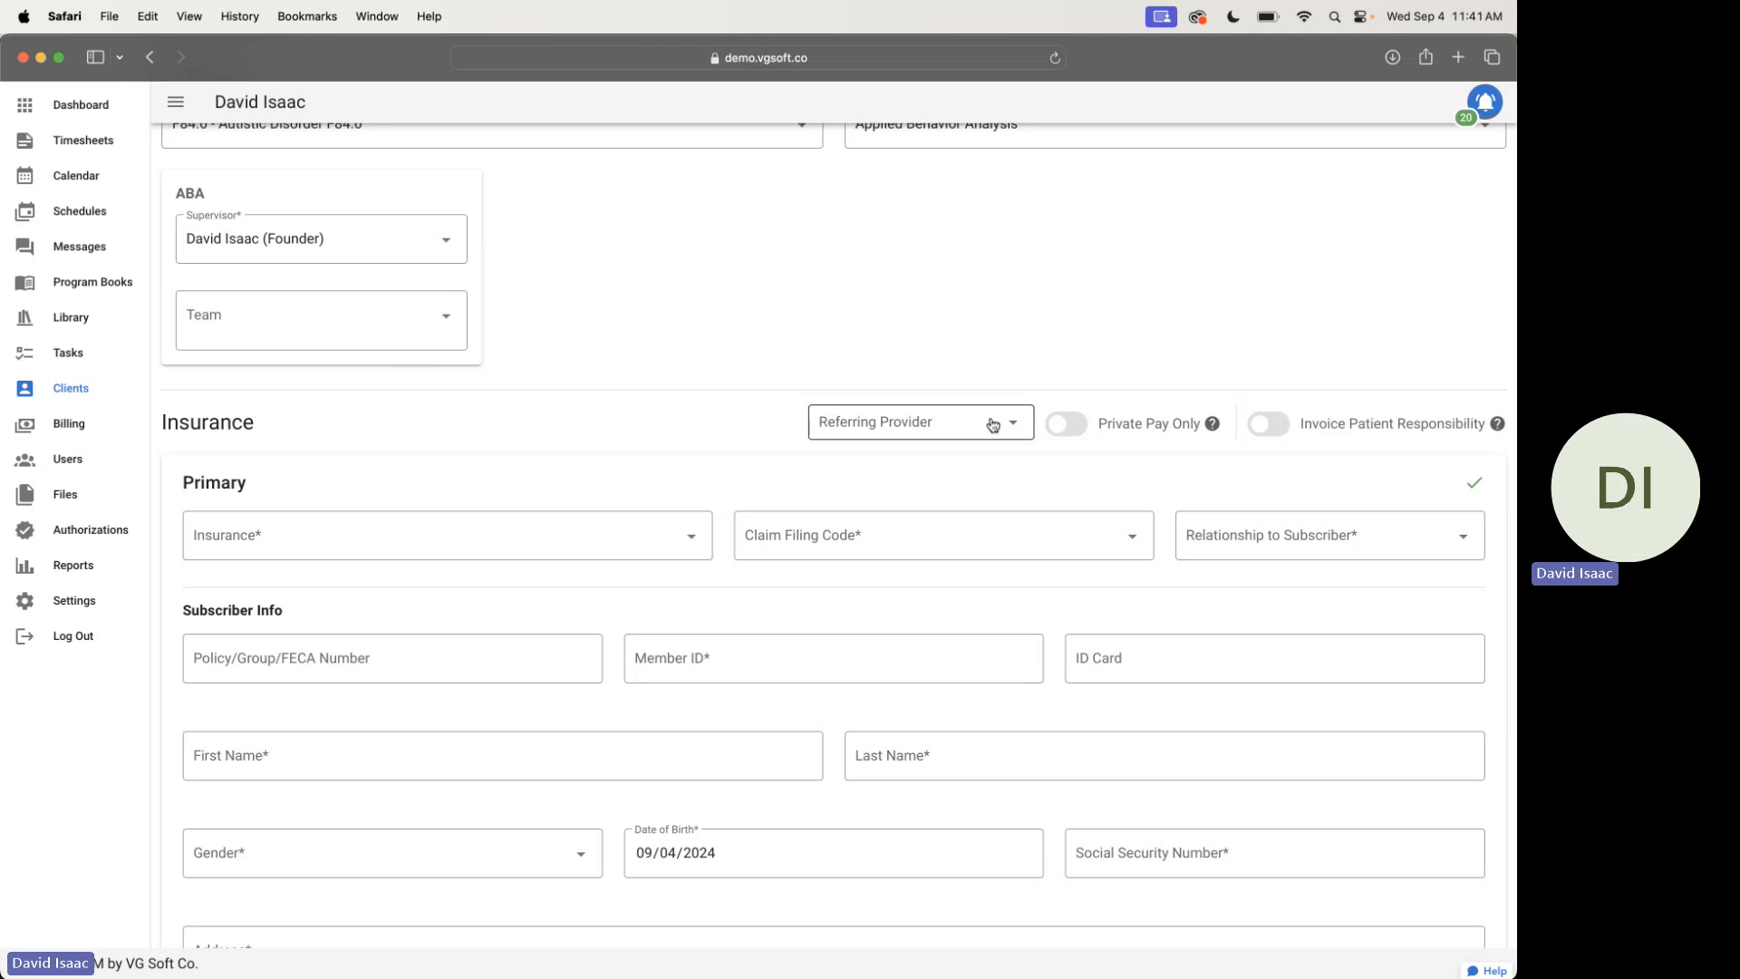
# Set the primary insurance to DEMO PAYER with claim filing code Medicaid and relationship to subscriber Self
pyautogui.scroll(-3, 635, 464)
pyautogui.click(684, 447)
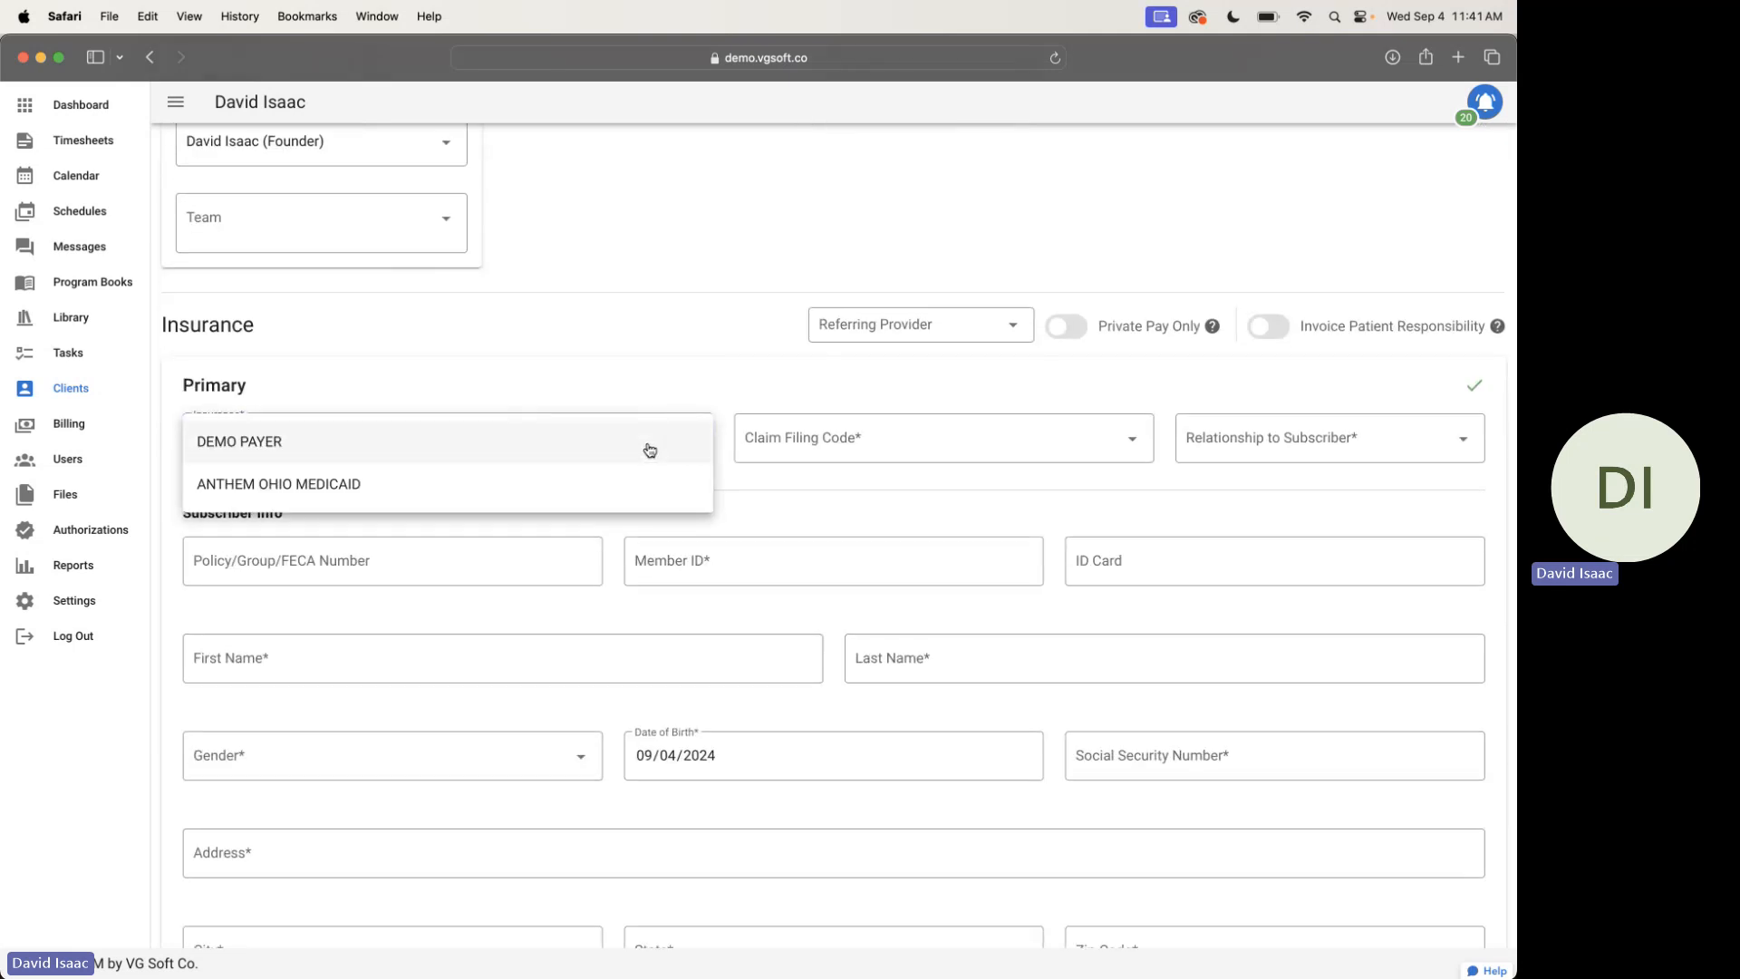
pyautogui.click(462, 450)
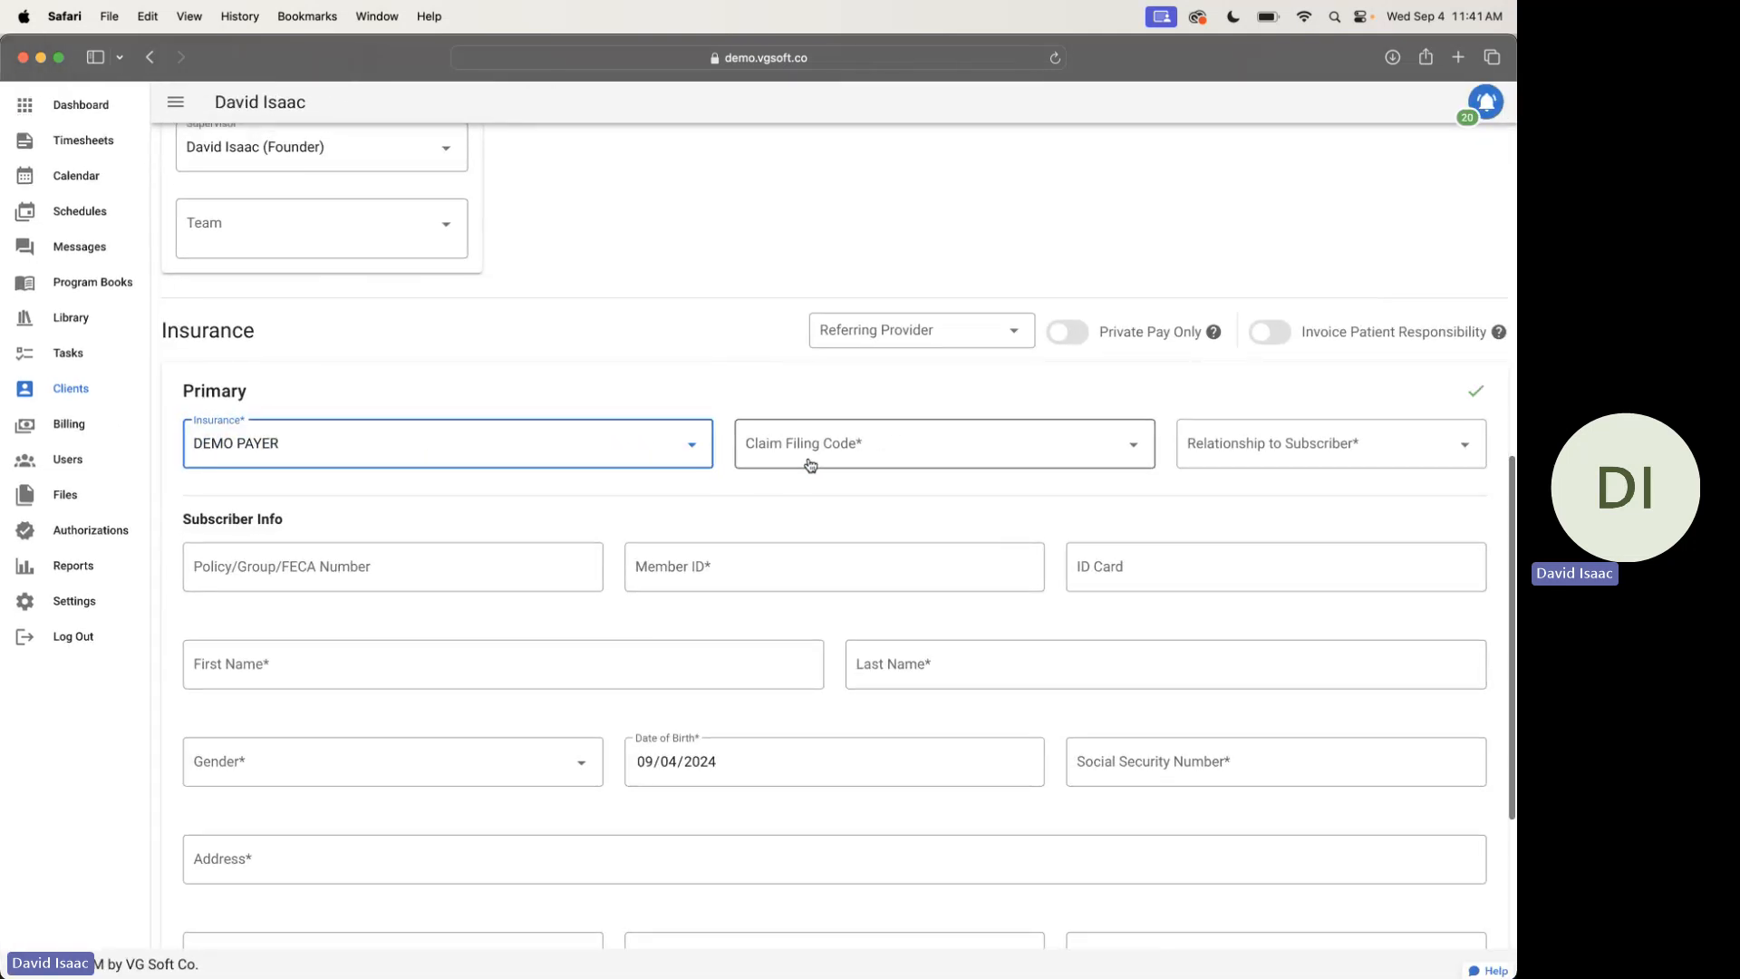
pyautogui.click(885, 448)
pyautogui.scroll(-5, 884, 585)
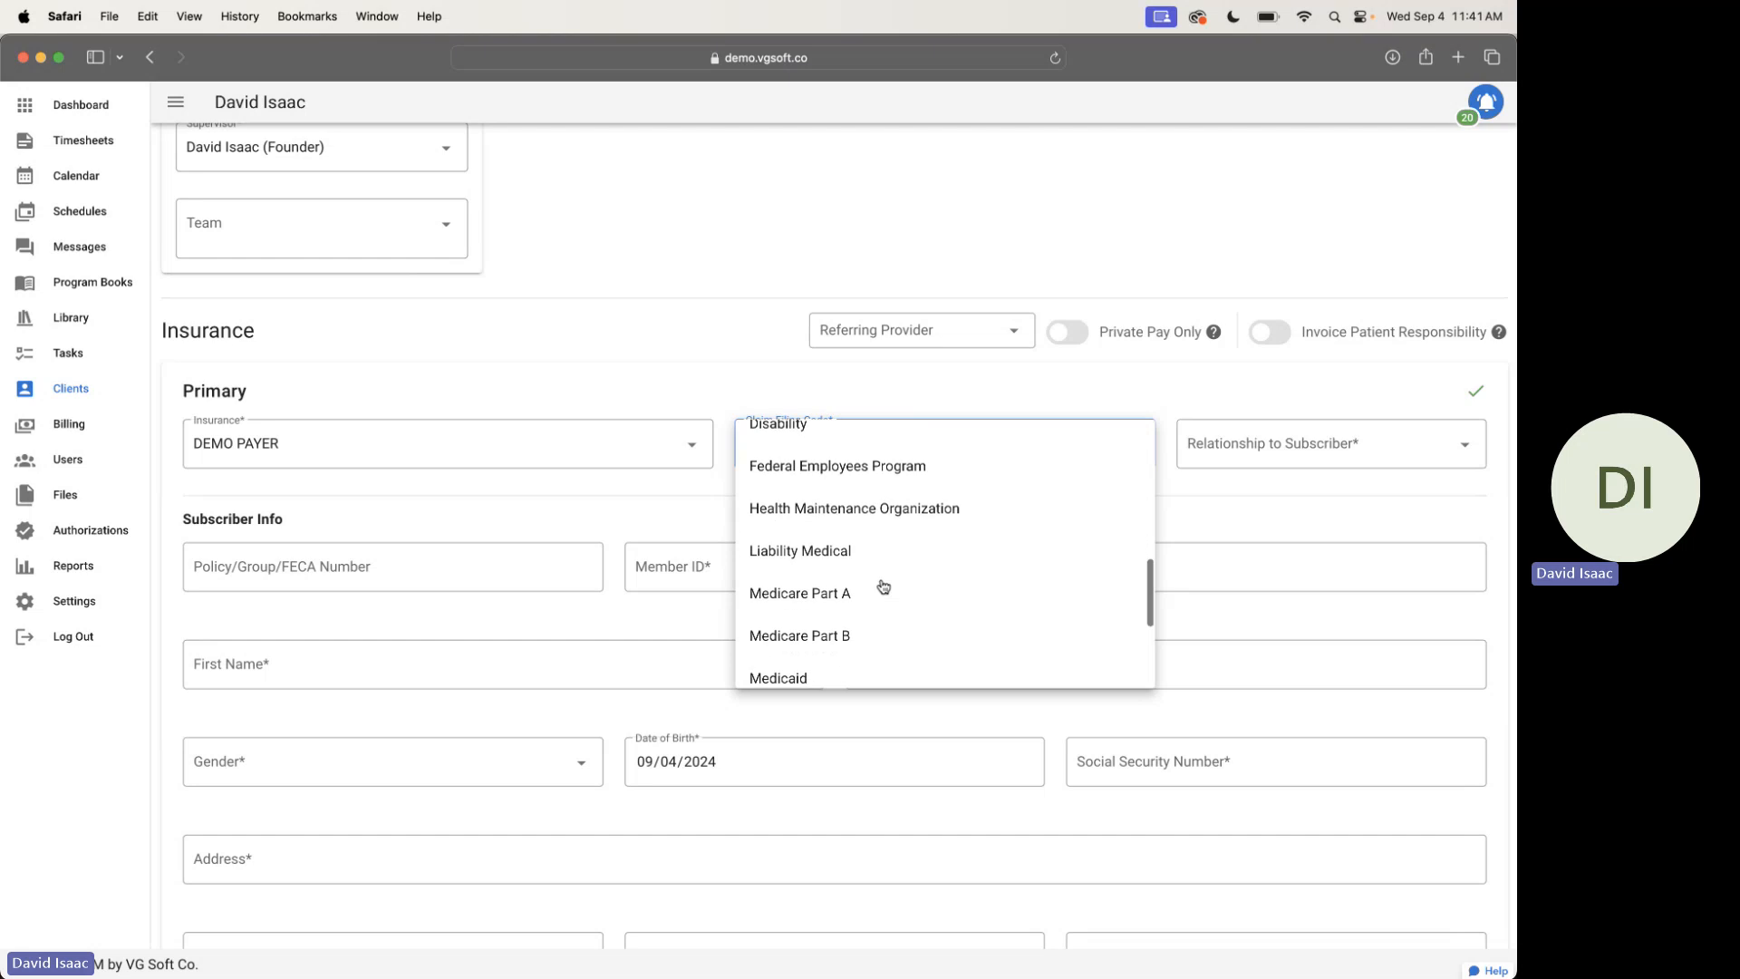
pyautogui.scroll(-2, 884, 586)
pyautogui.click(828, 599)
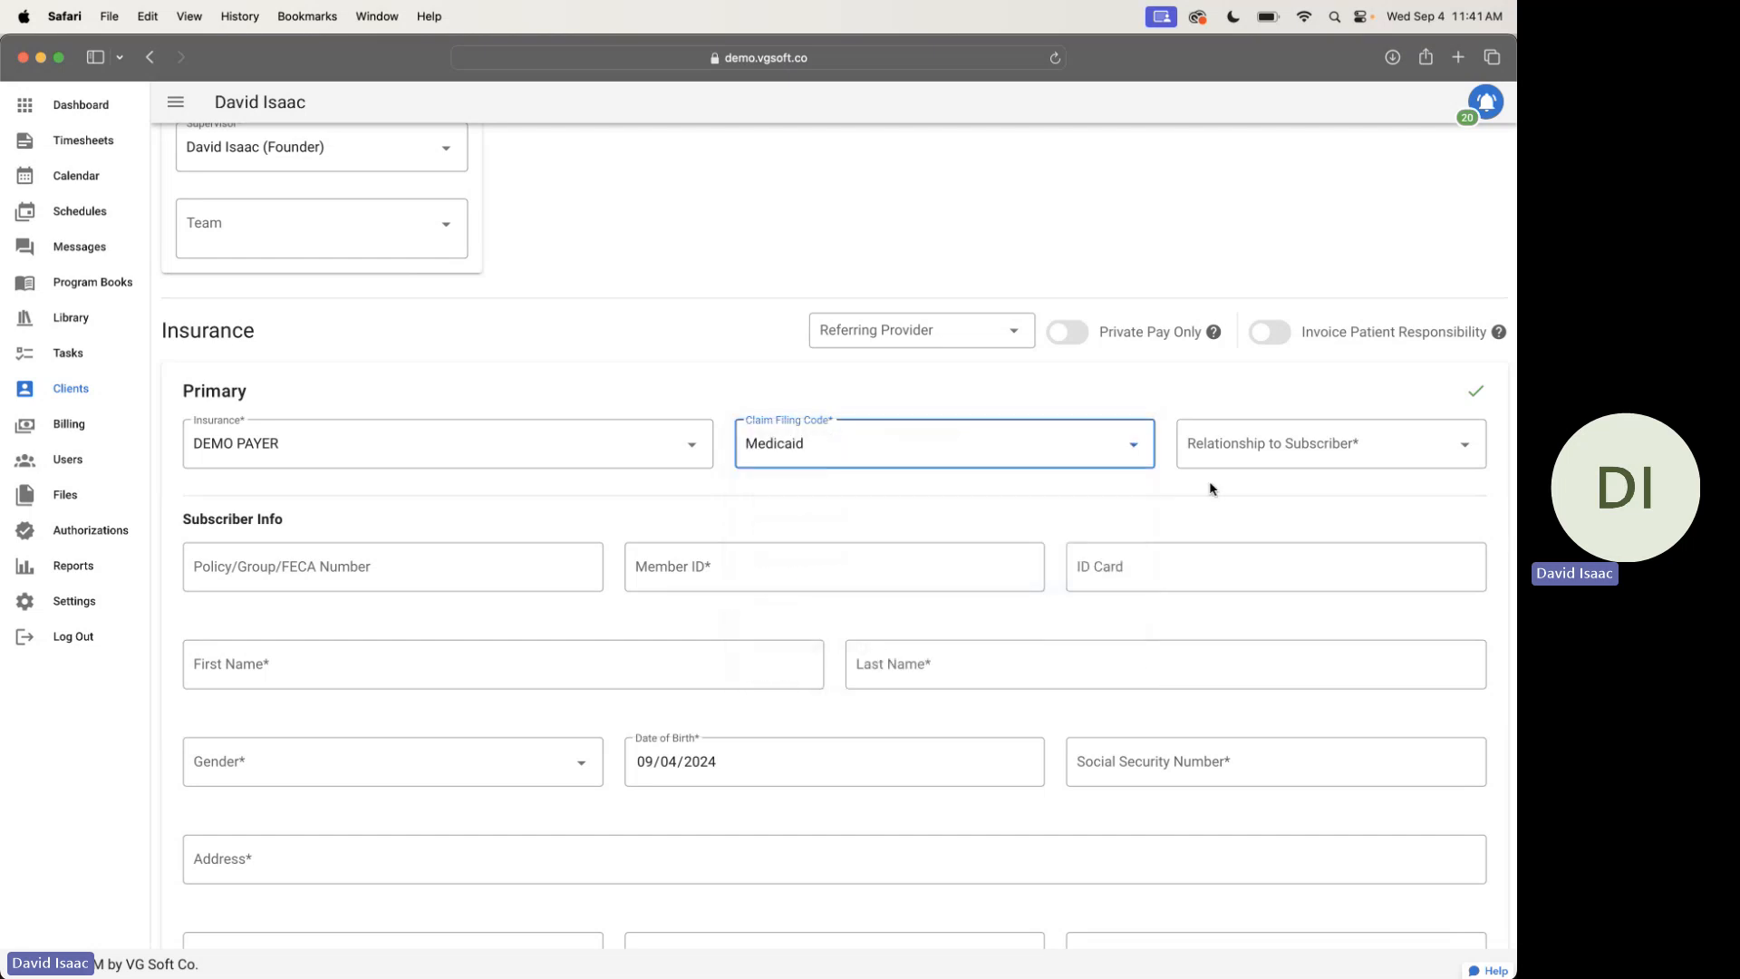
pyautogui.click(1307, 459)
pyautogui.click(1270, 453)
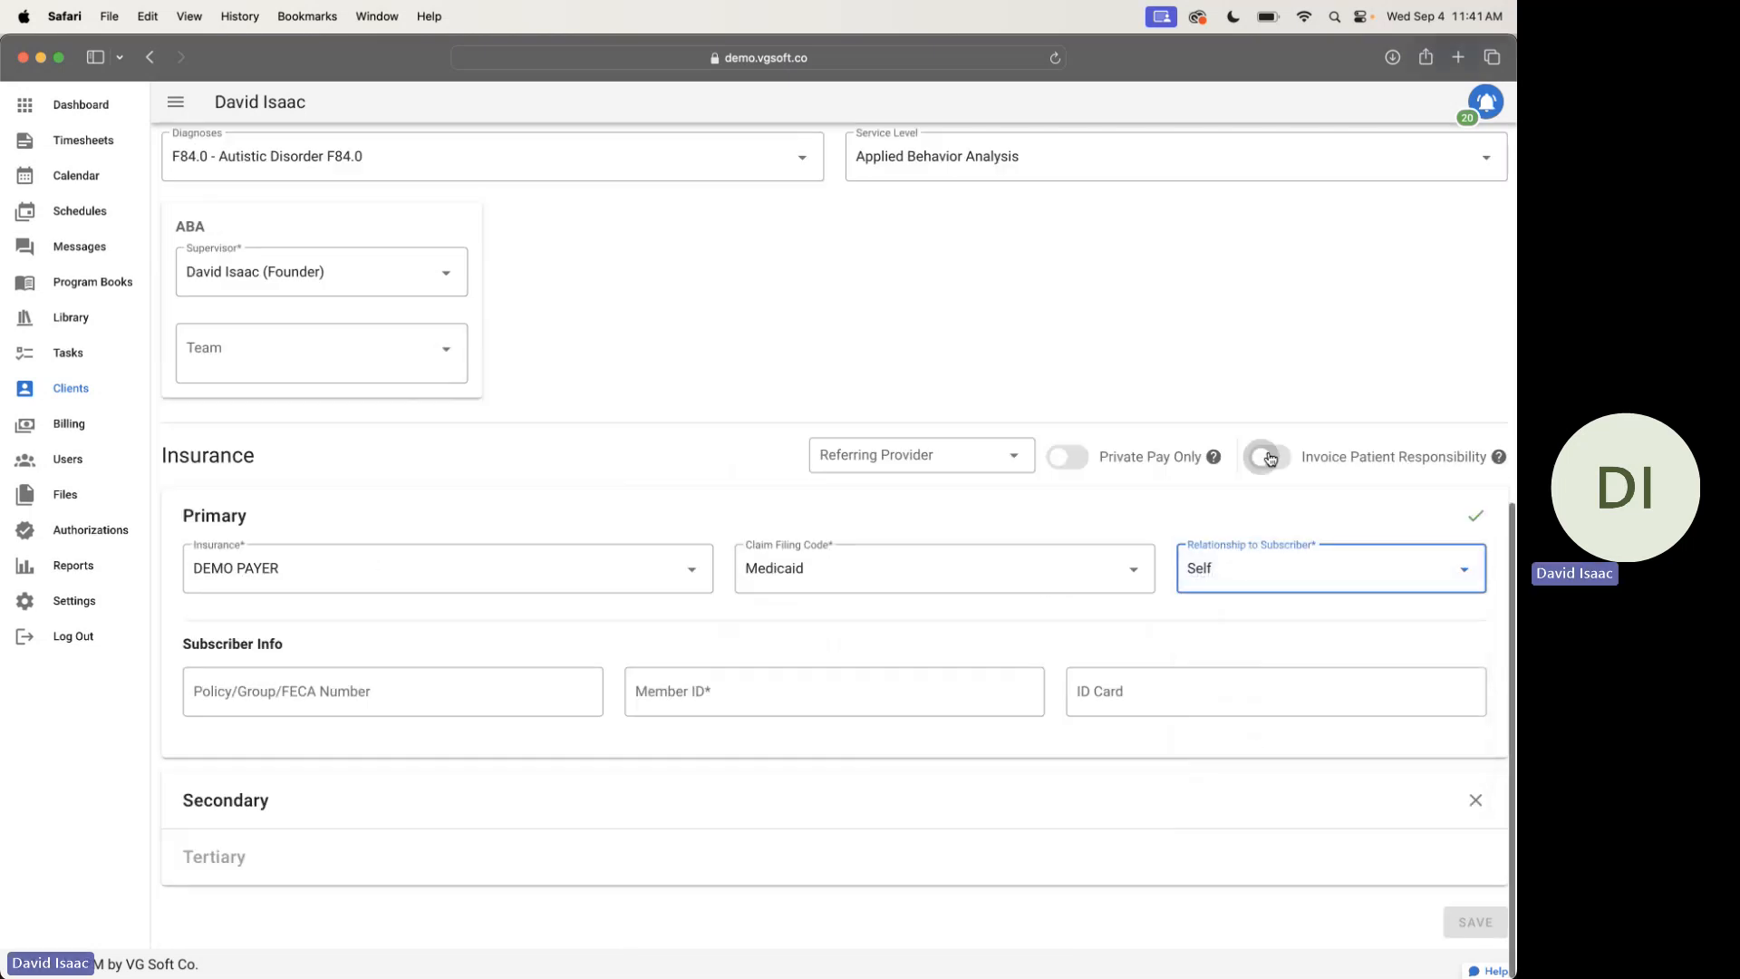
# Enter the subscriber's member ID for the primary insurance and save the client's profile
pyautogui.click(859, 686)
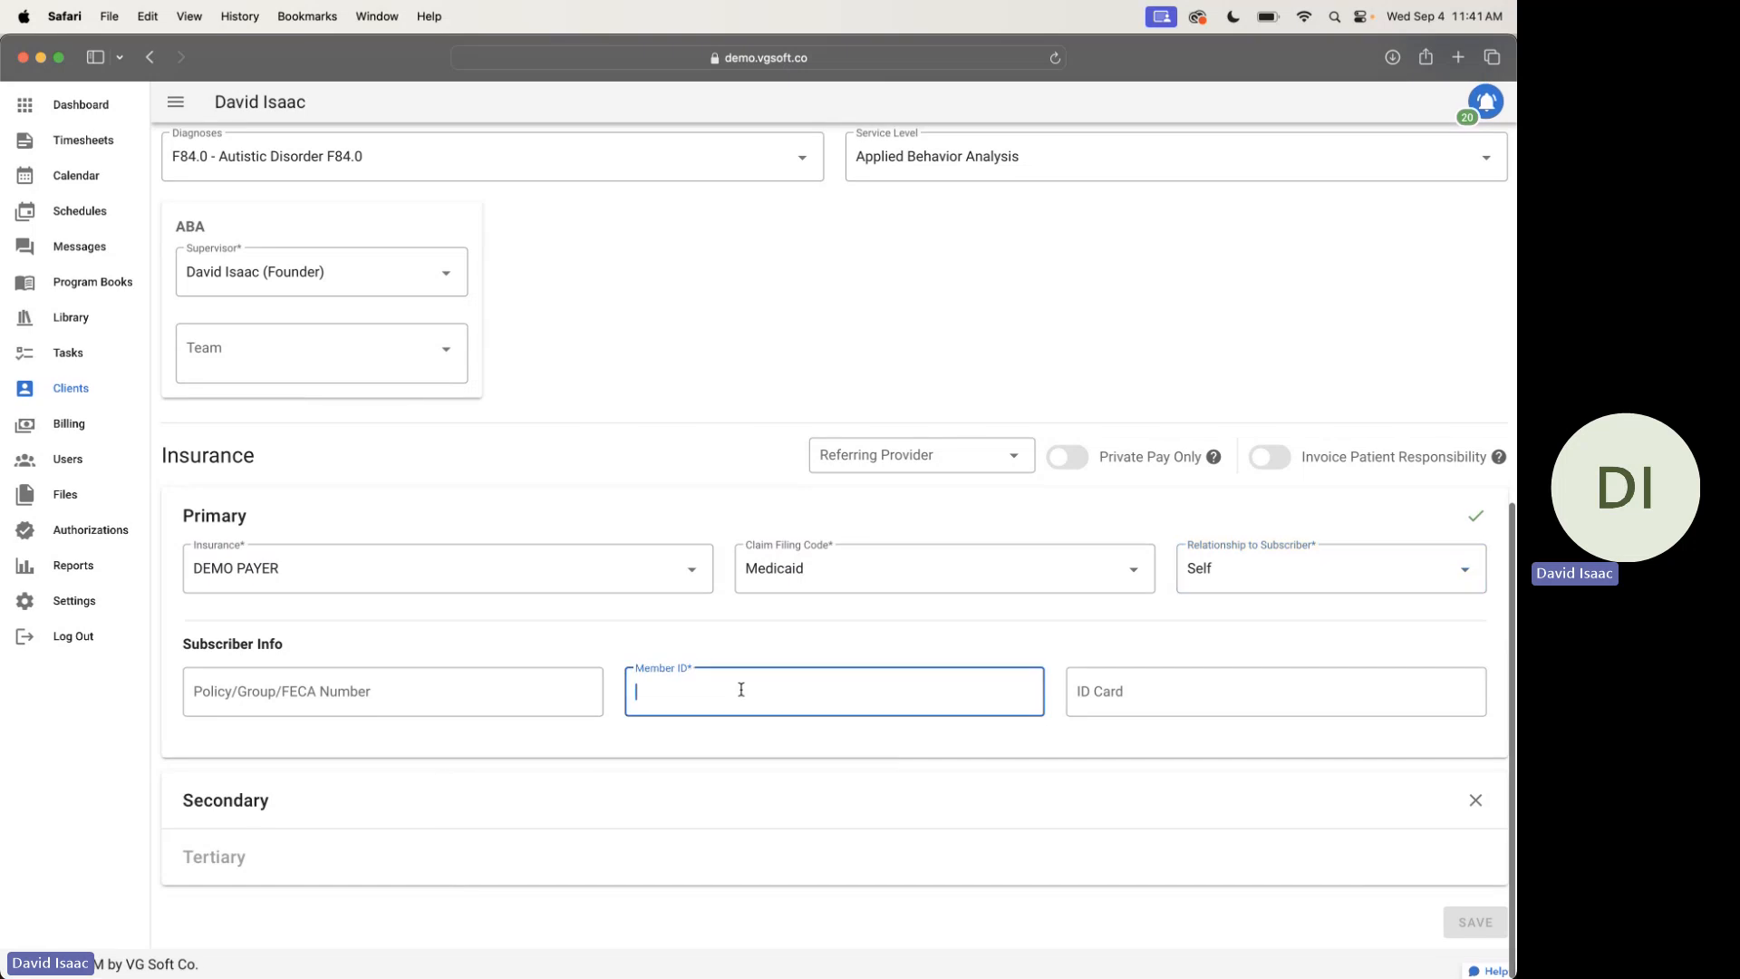
pyautogui.write('1234567890')
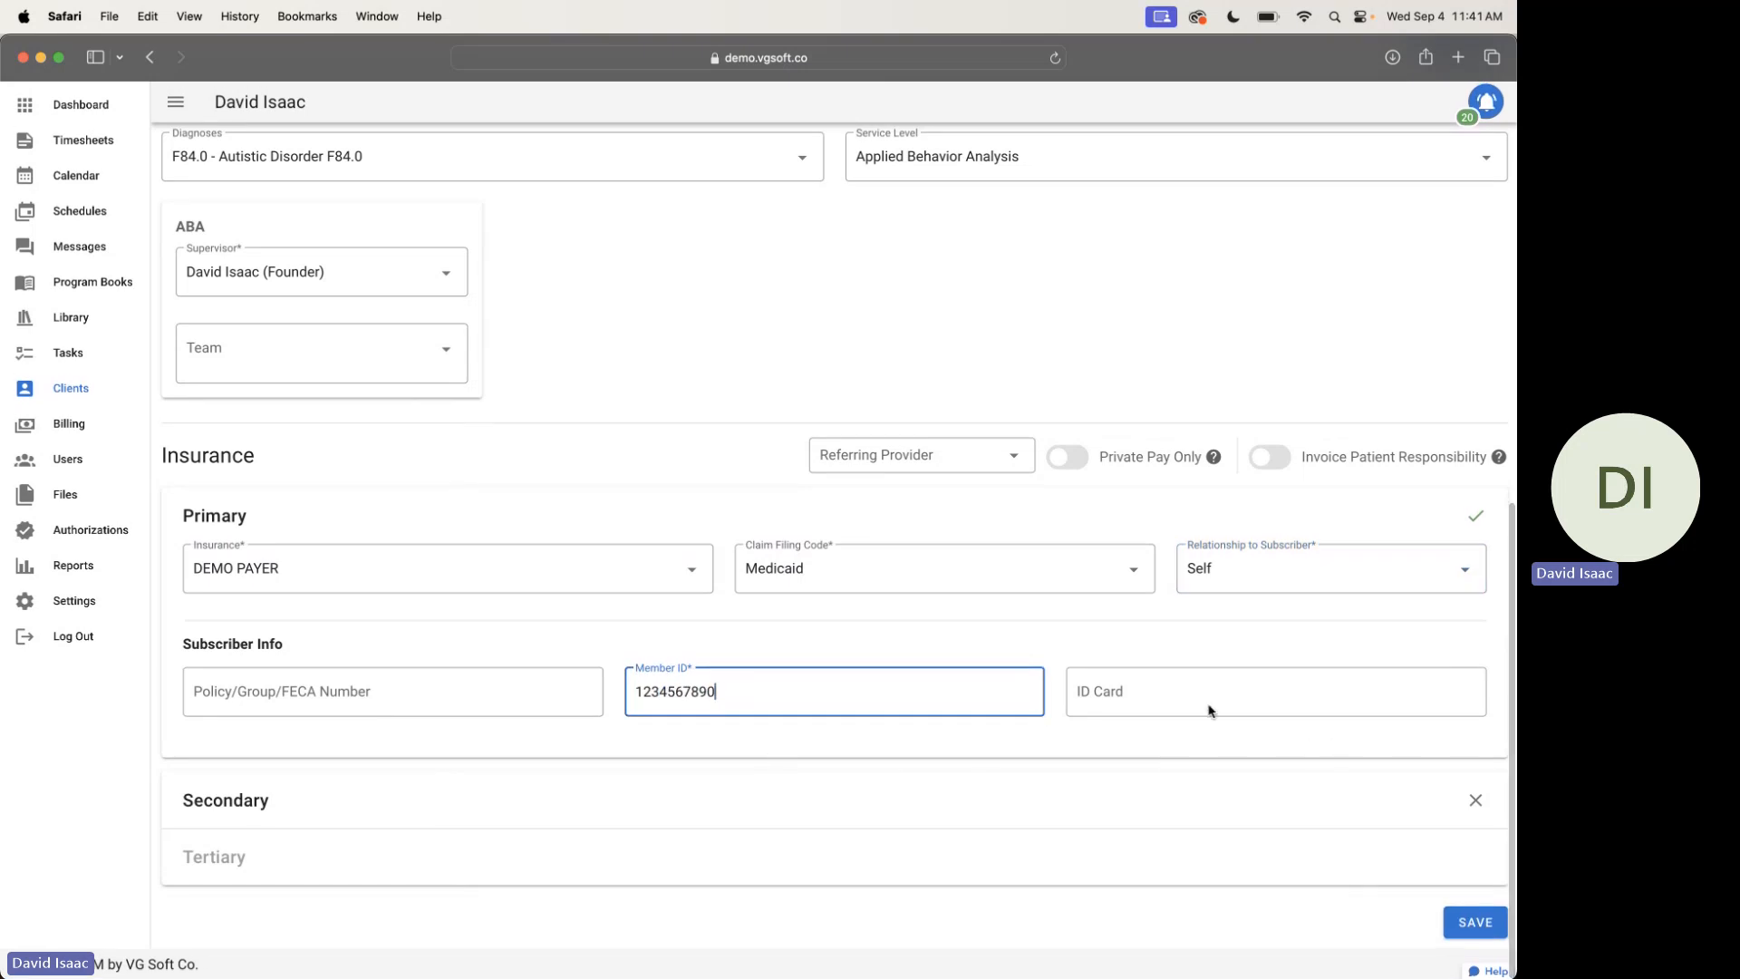
pyautogui.scroll(5, 1087, 536)
pyautogui.scroll(-4, 1089, 538)
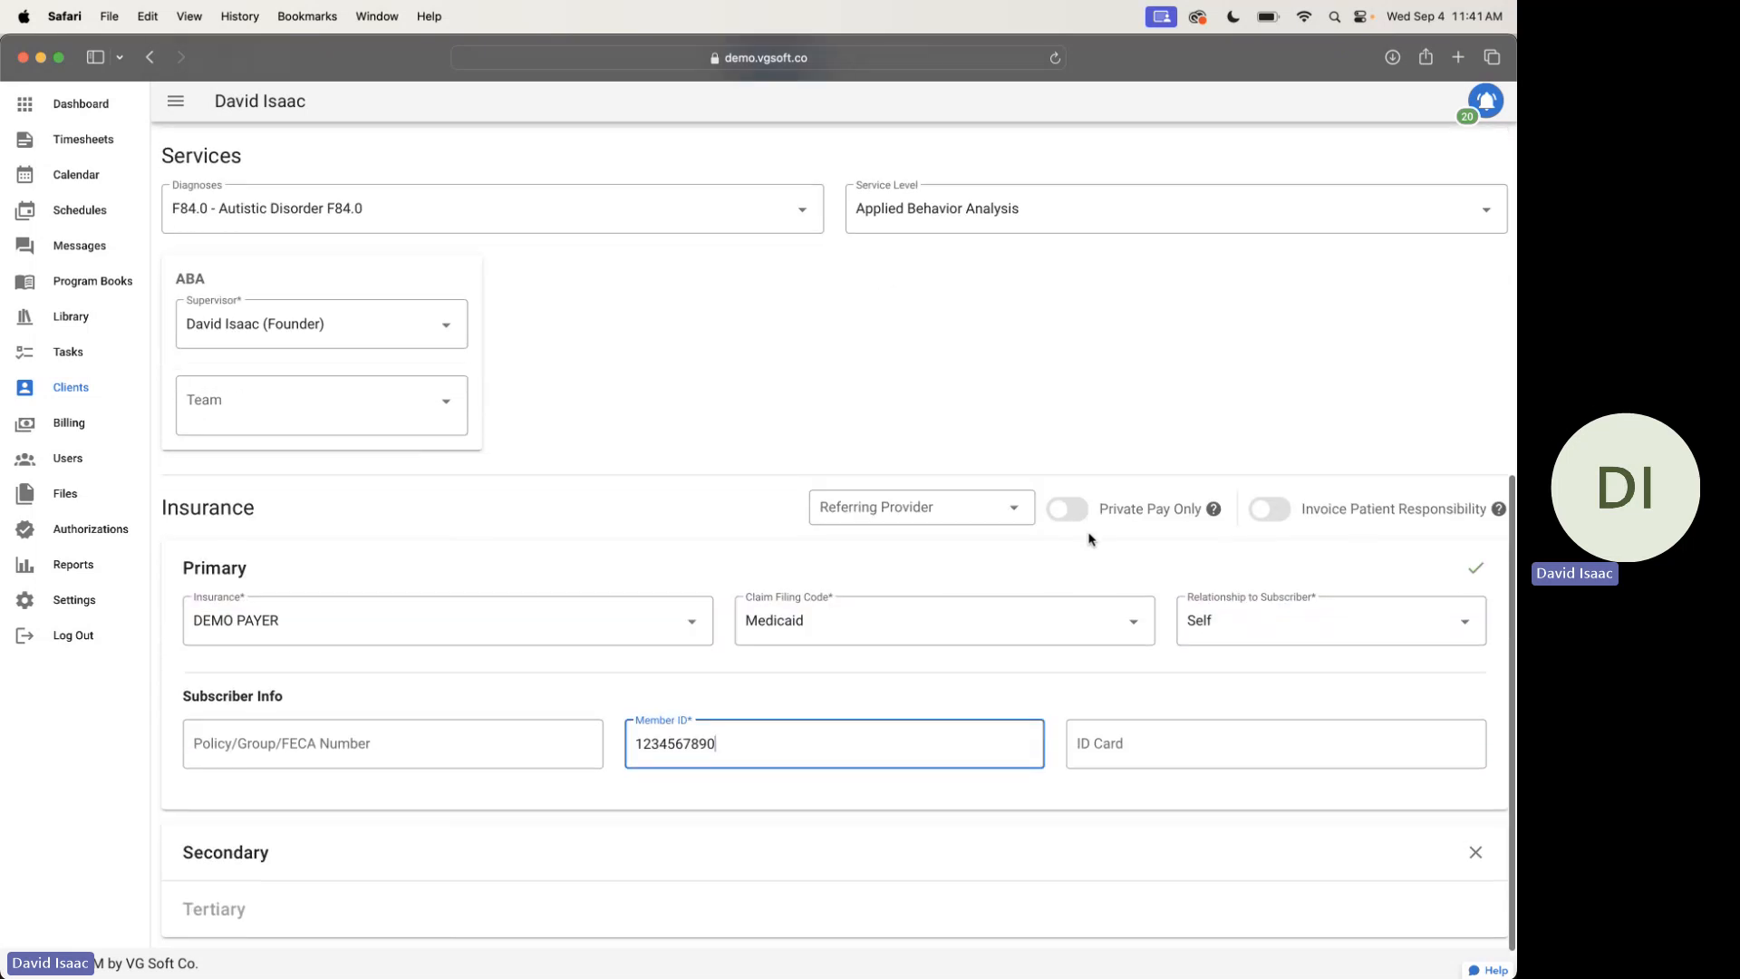
pyautogui.scroll(5, 1090, 539)
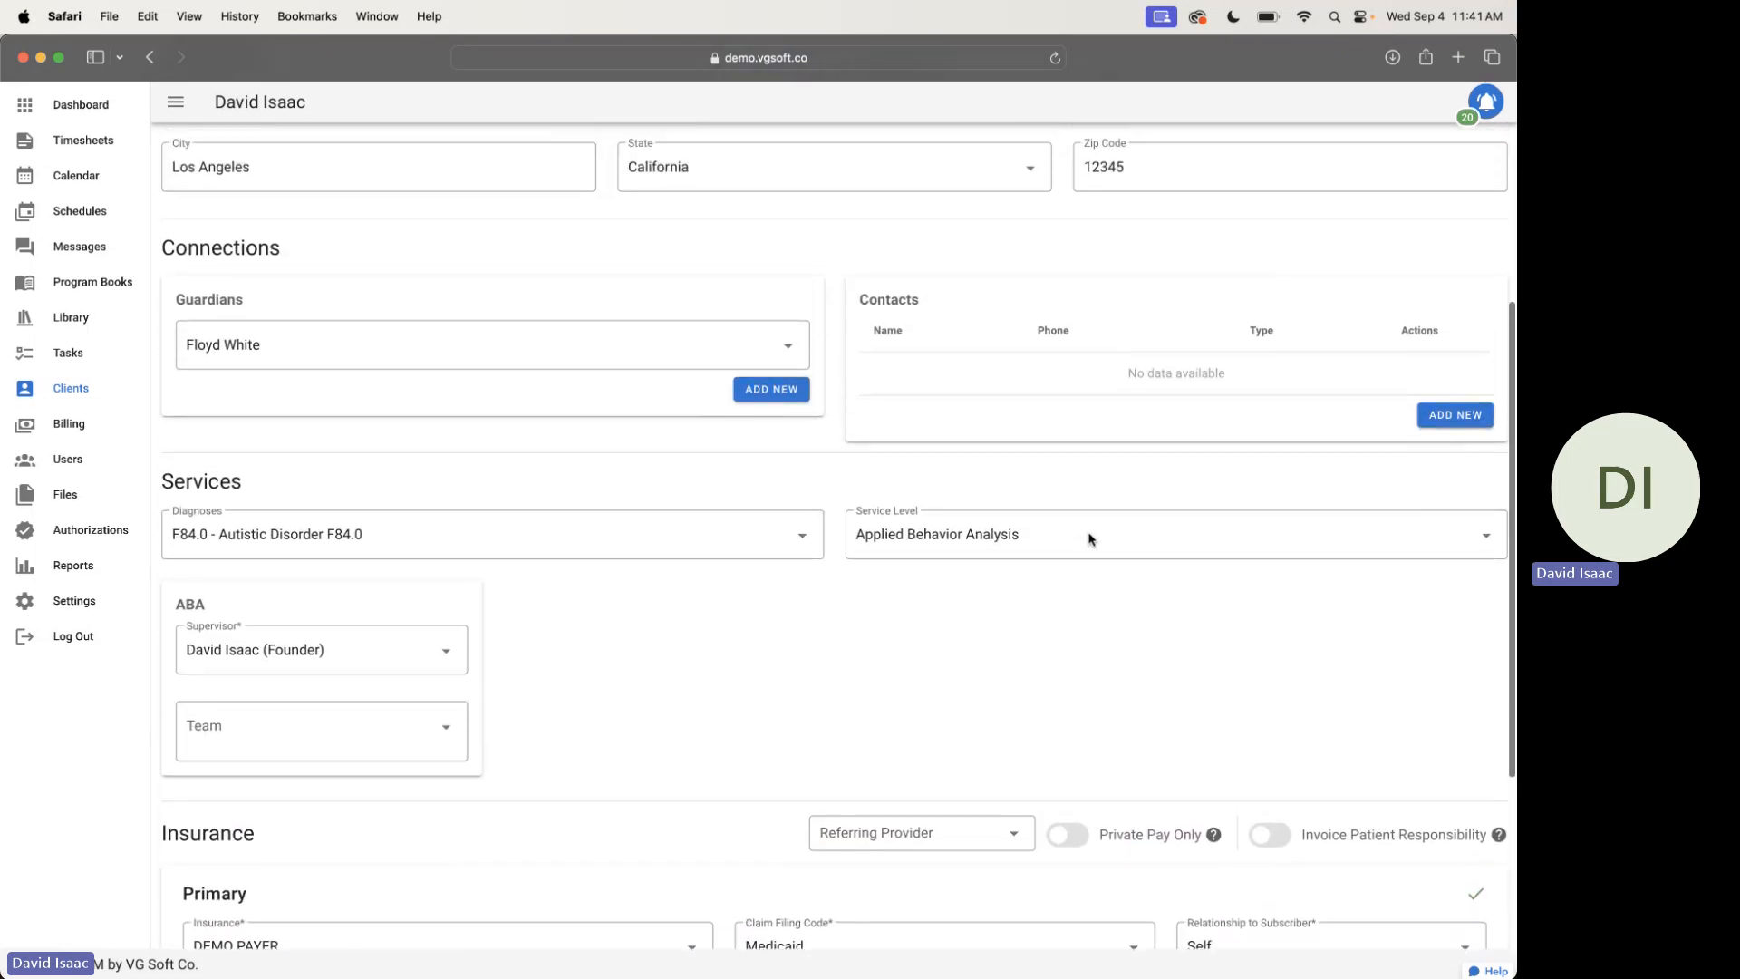
pyautogui.scroll(-6, 1092, 536)
pyautogui.click(1464, 922)
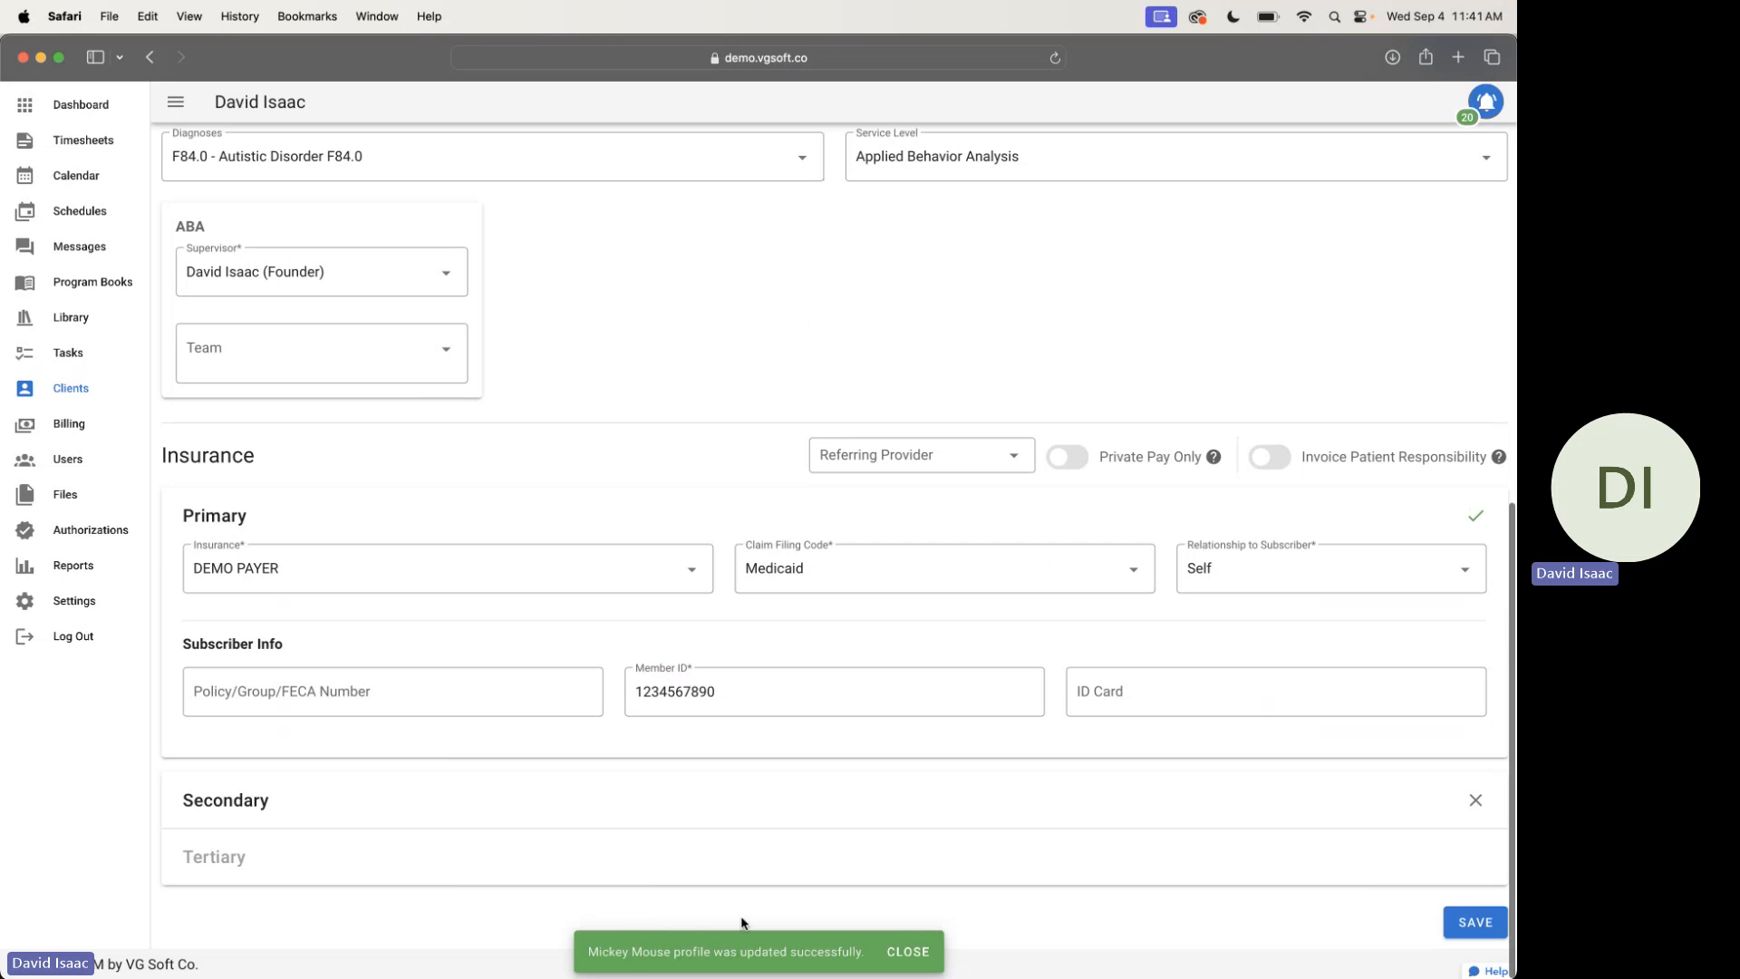
# Return to the client's overview page and open the full list of the client's authorizations
pyautogui.scroll(15, 534, 390)
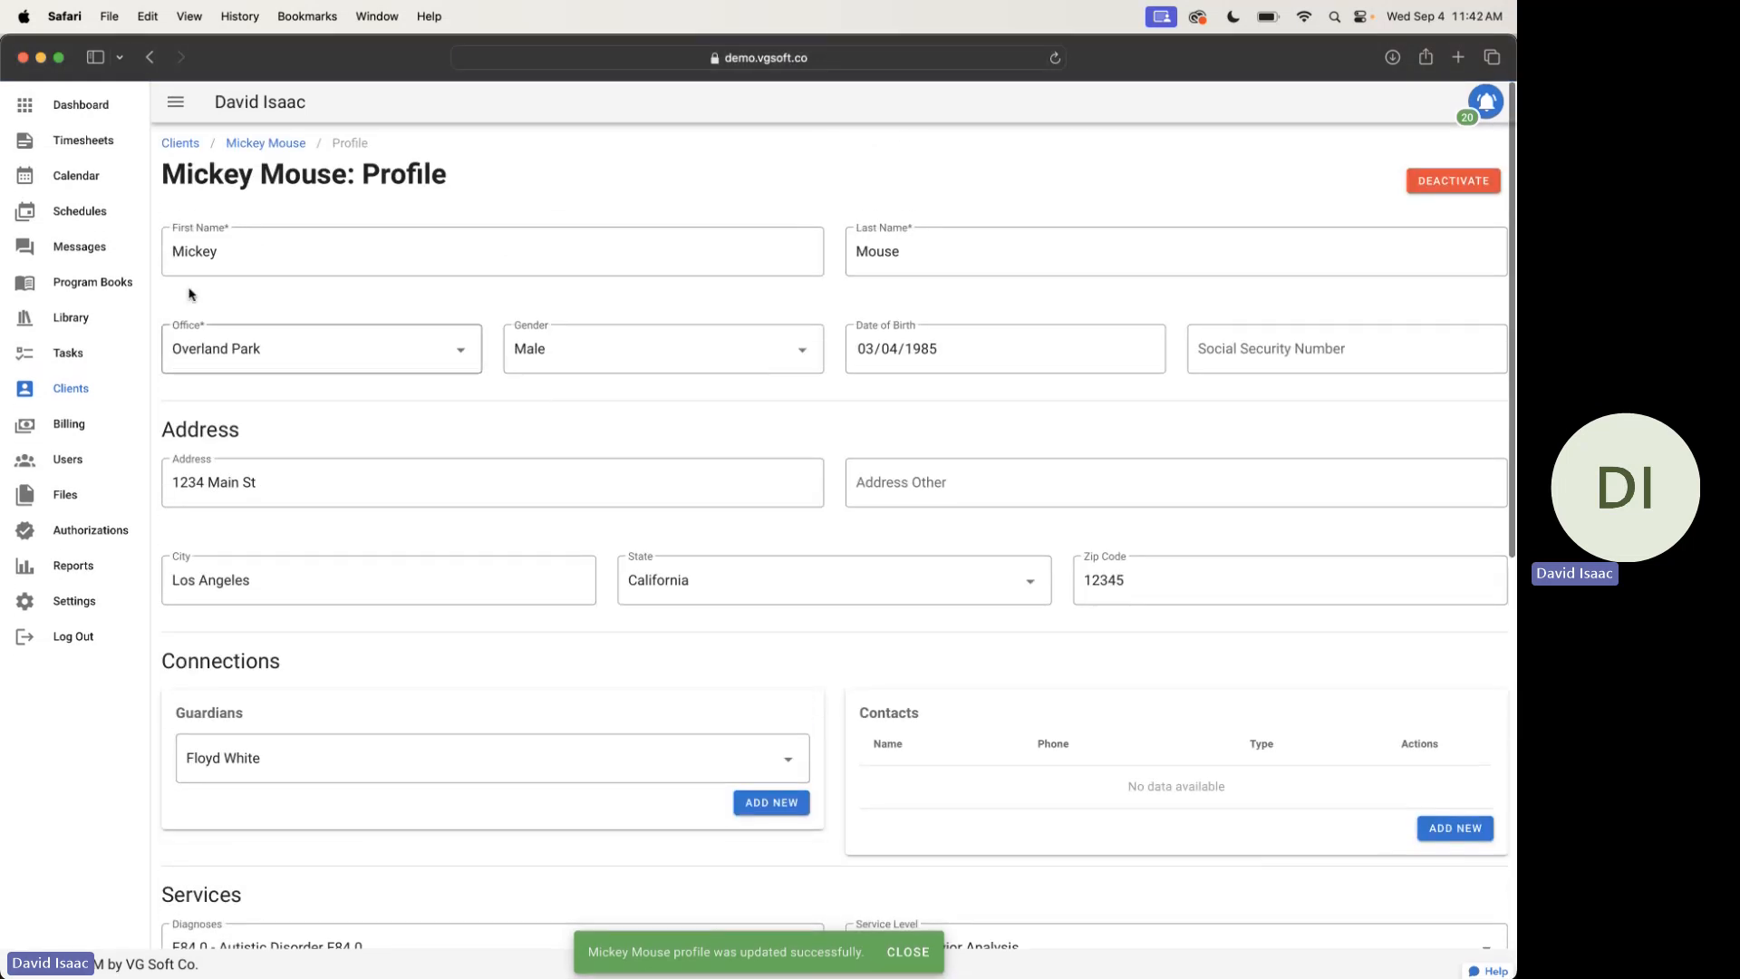
pyautogui.click(260, 152)
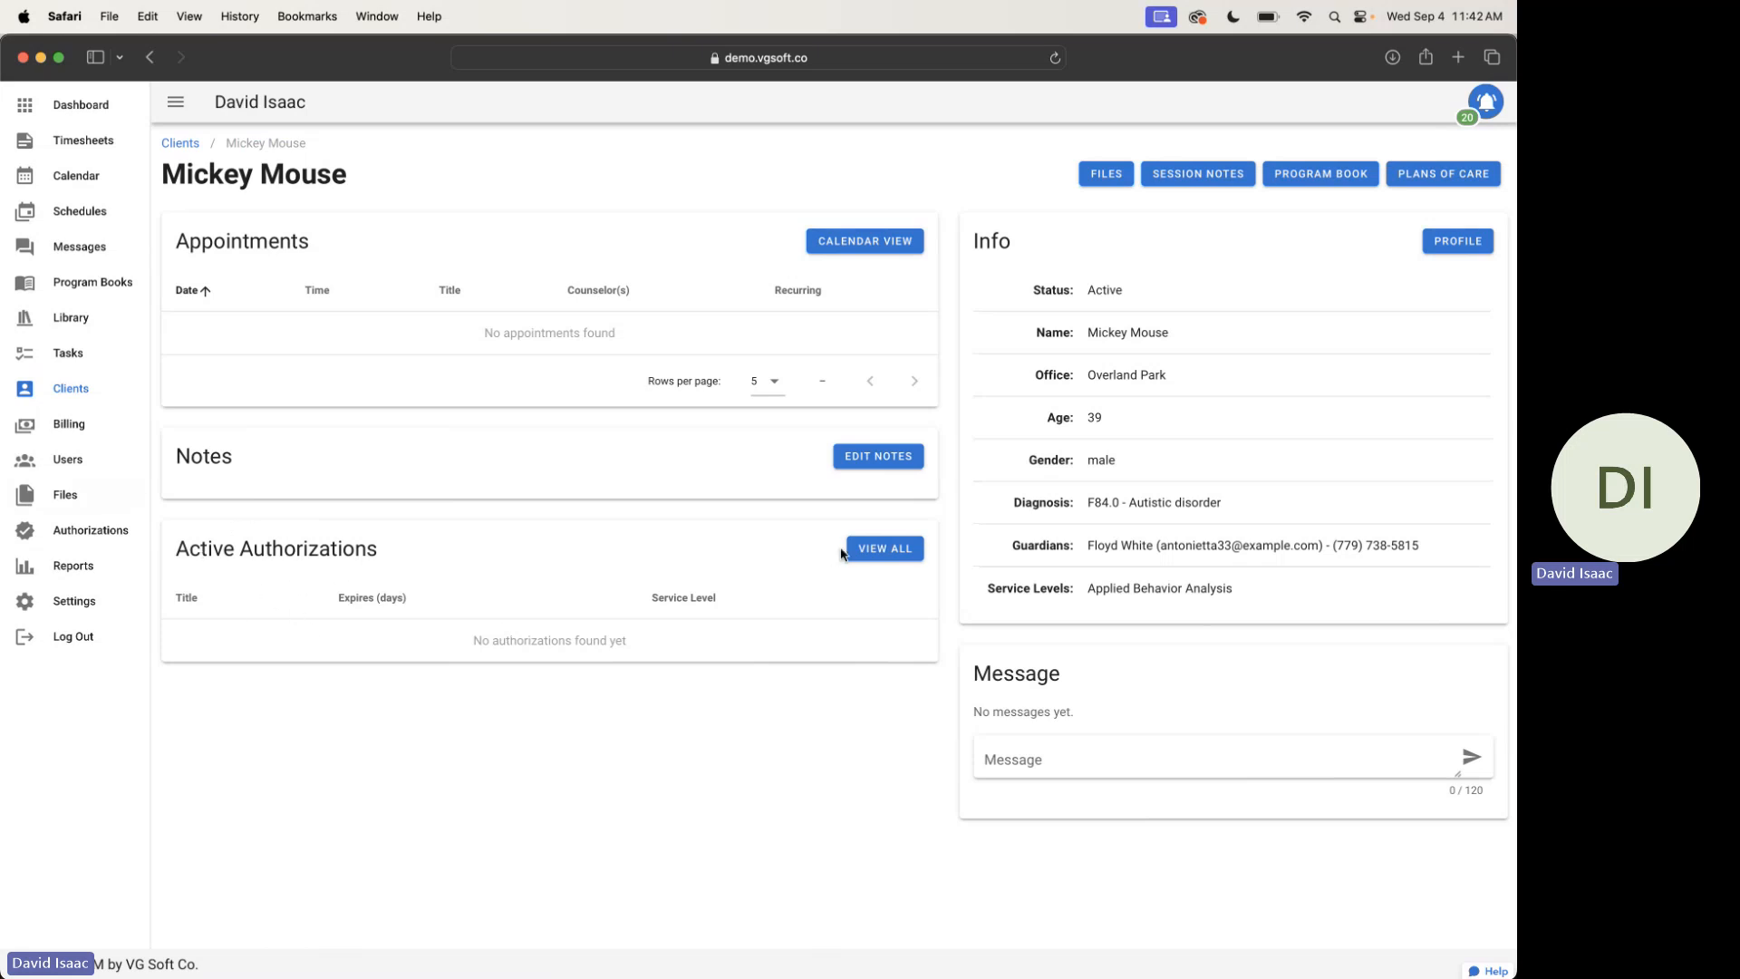
pyautogui.click(886, 562)
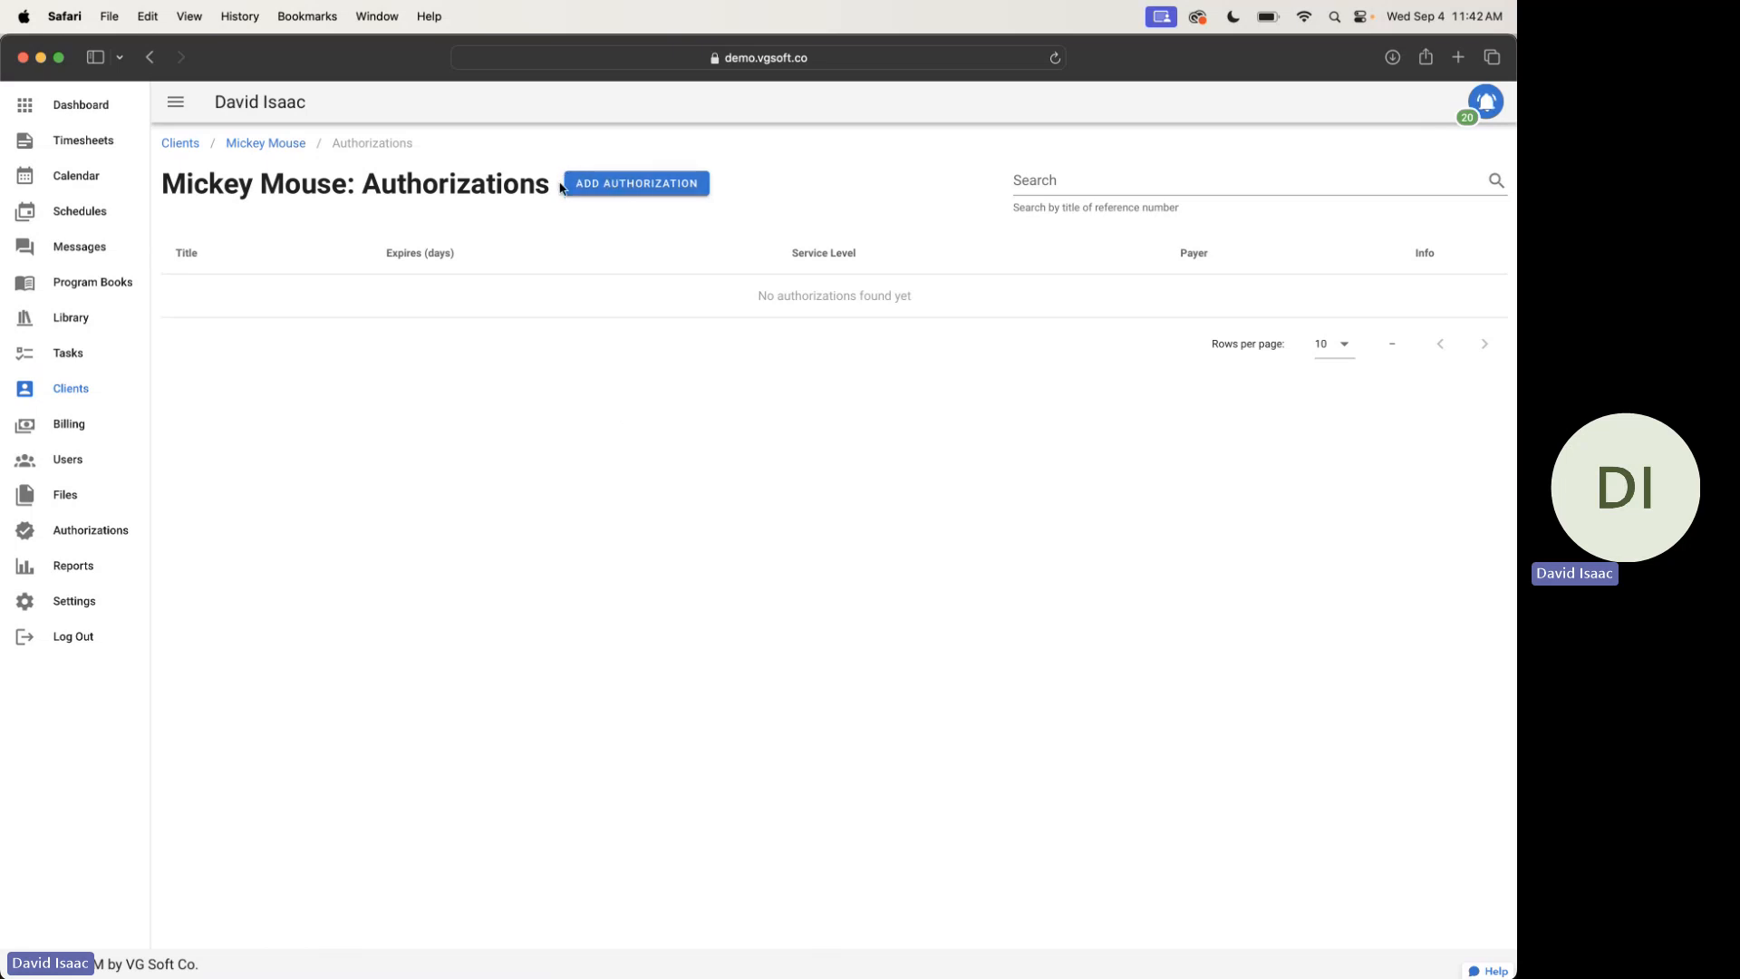
# Start a new authorization for the client titled "MiMo Ongoing Treatment Authorization", leaving the reference number empty
pyautogui.click(613, 183)
pyautogui.click(567, 324)
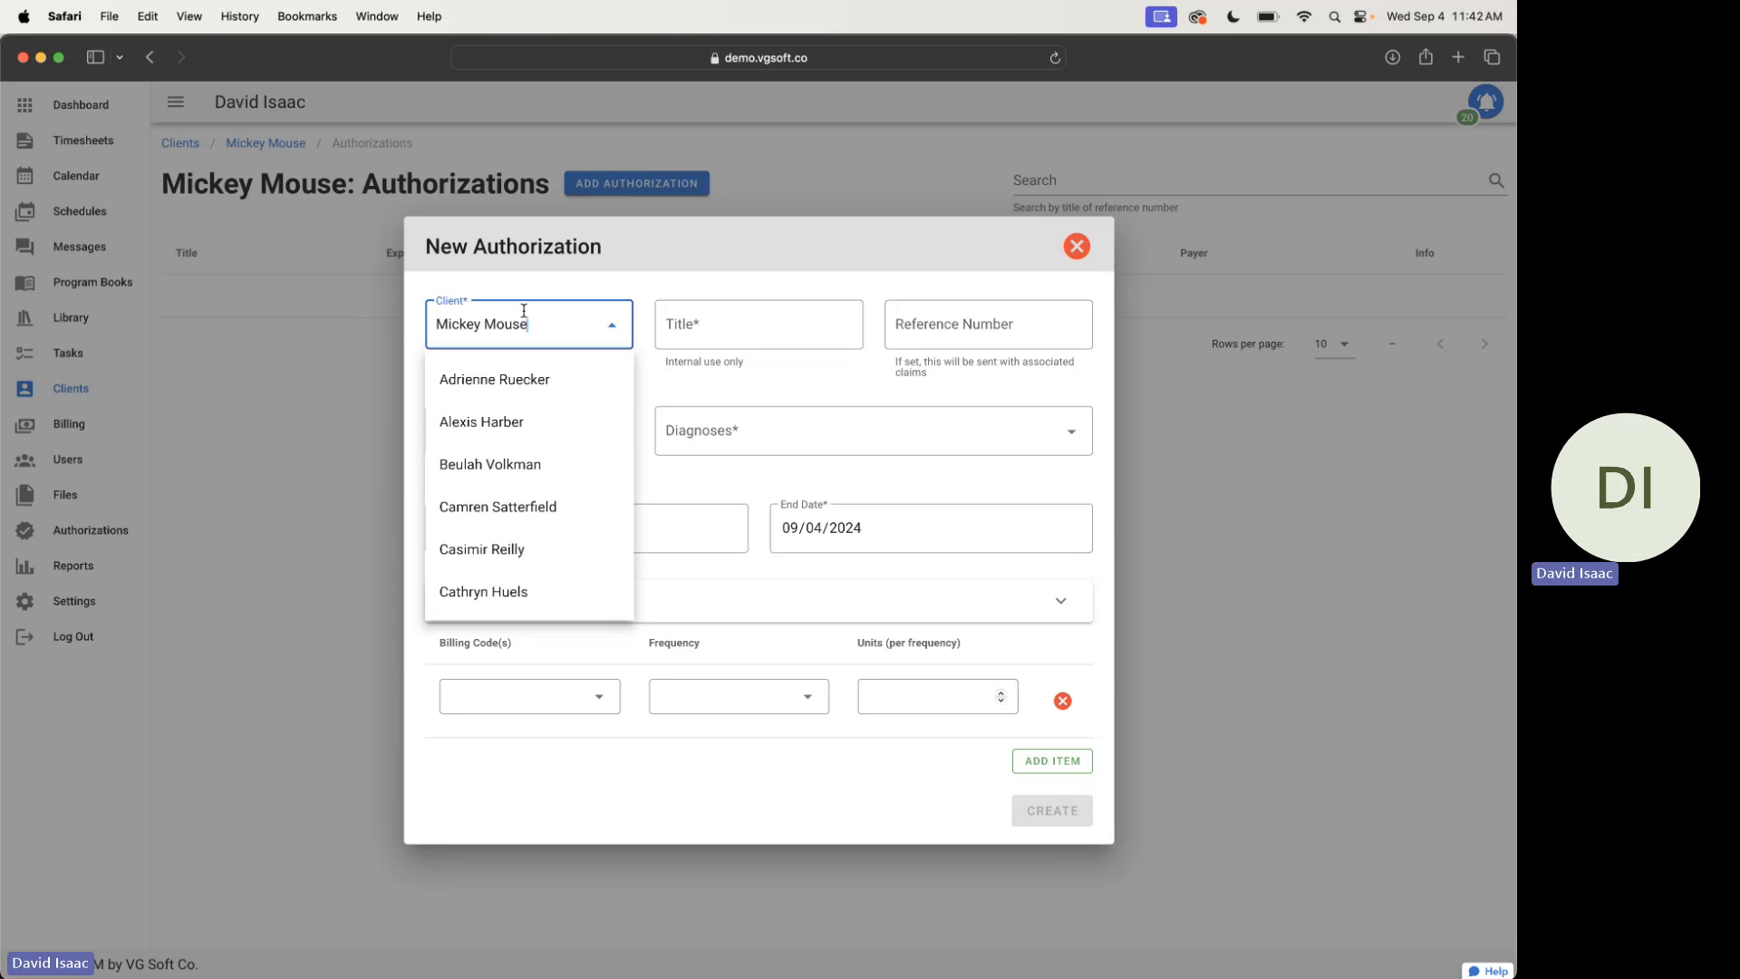
pyautogui.click(567, 290)
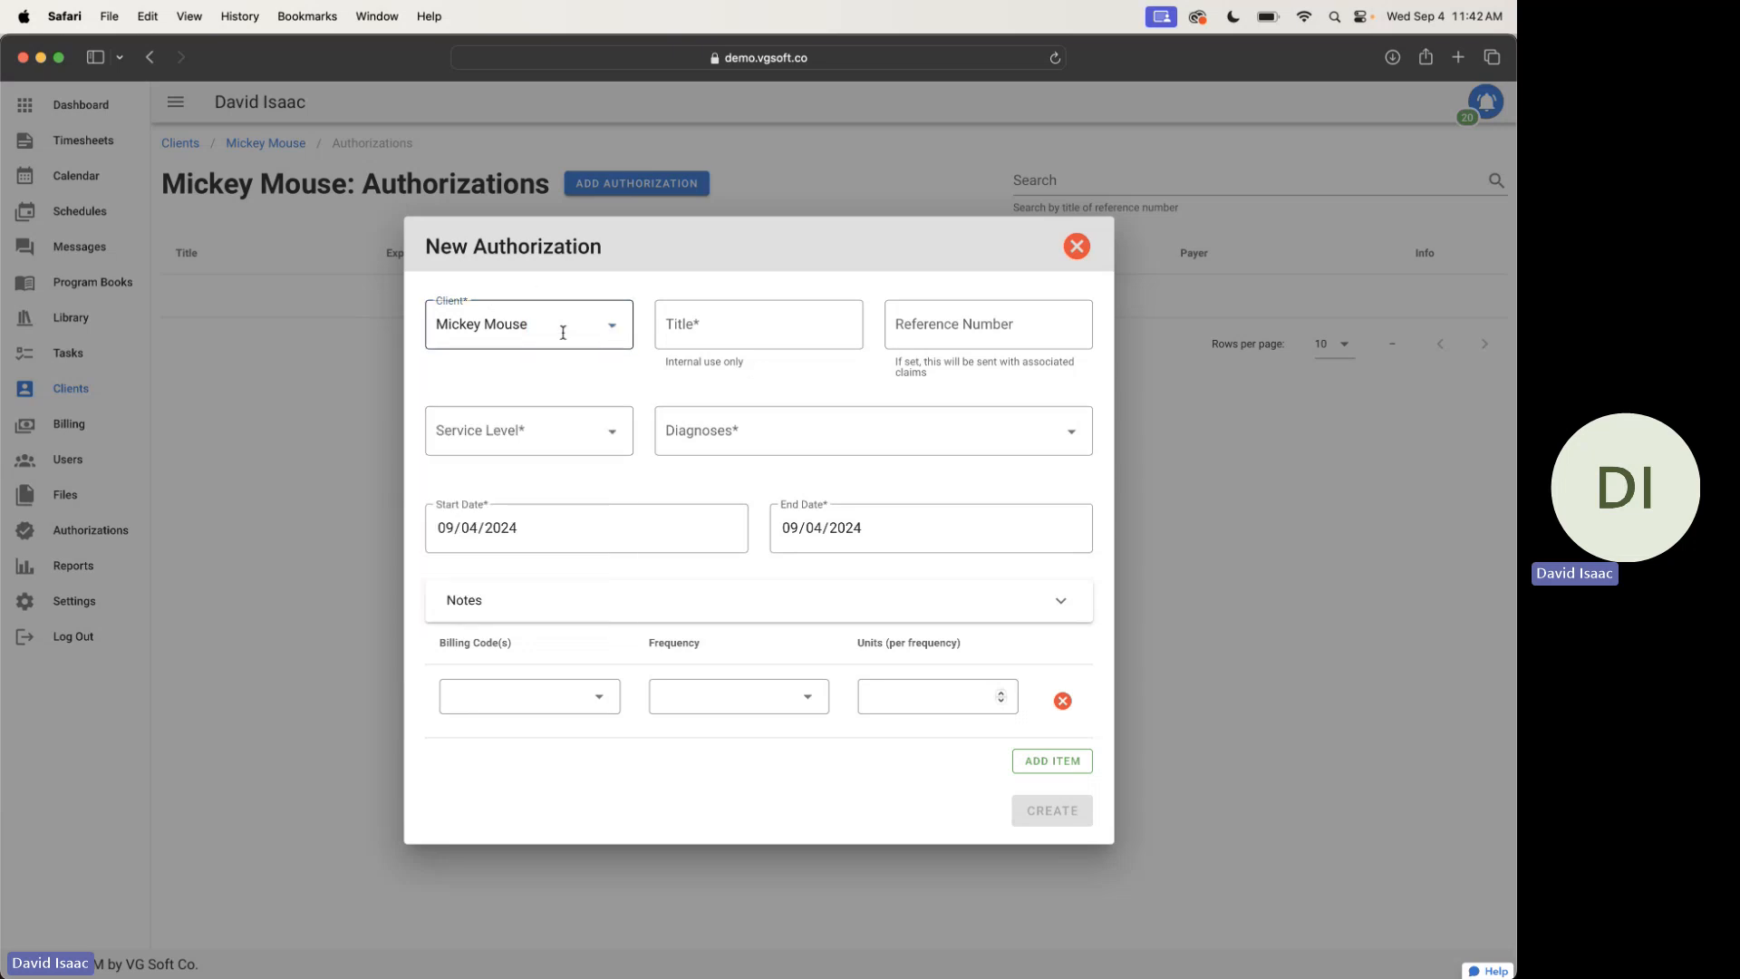
pyautogui.click(774, 340)
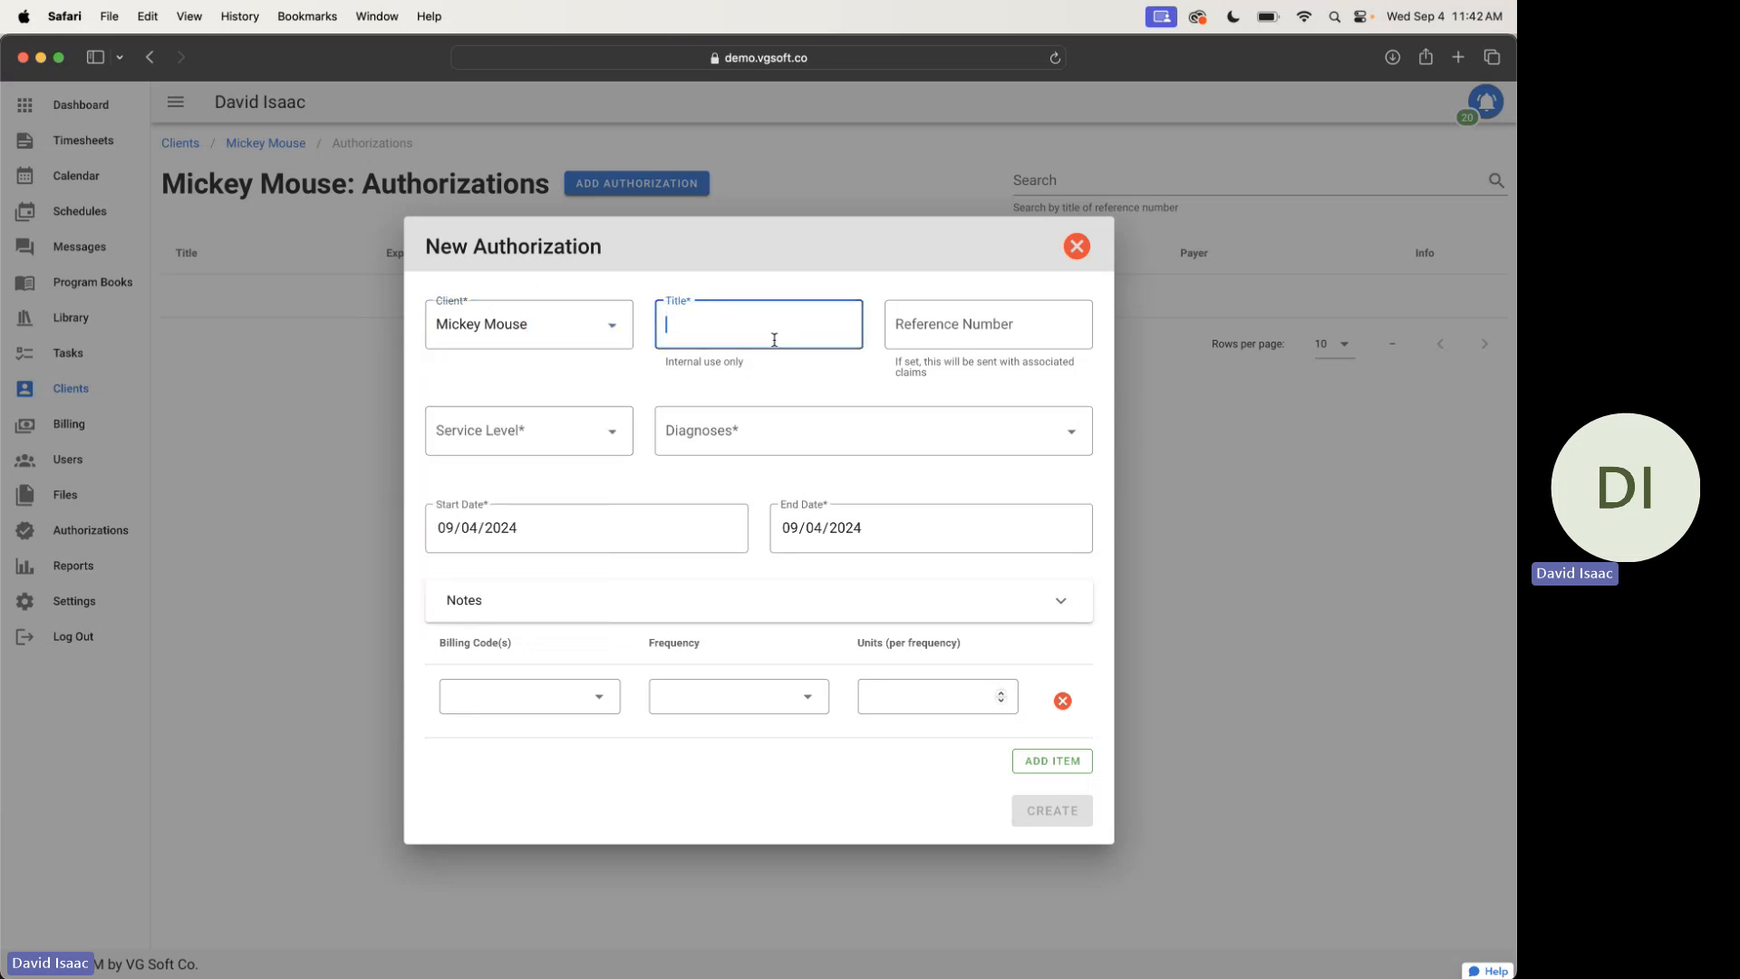
pyautogui.write('MiMo OnGoing Treatment Authorization')
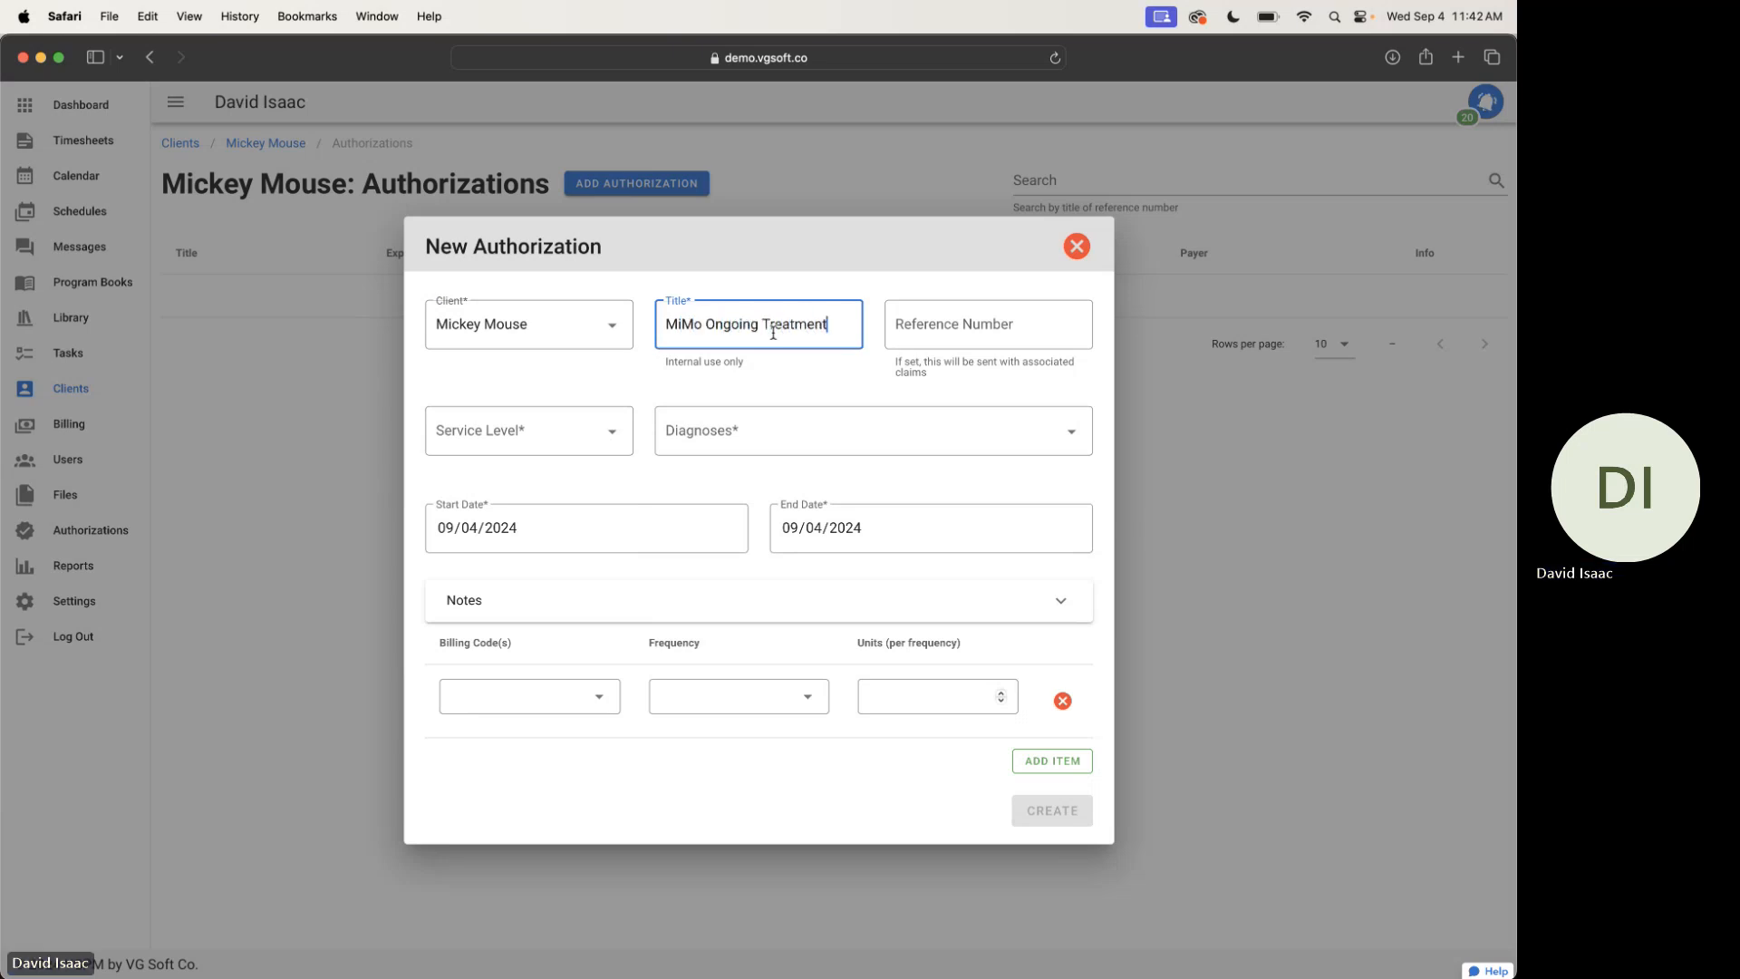
pyautogui.press('Tab')
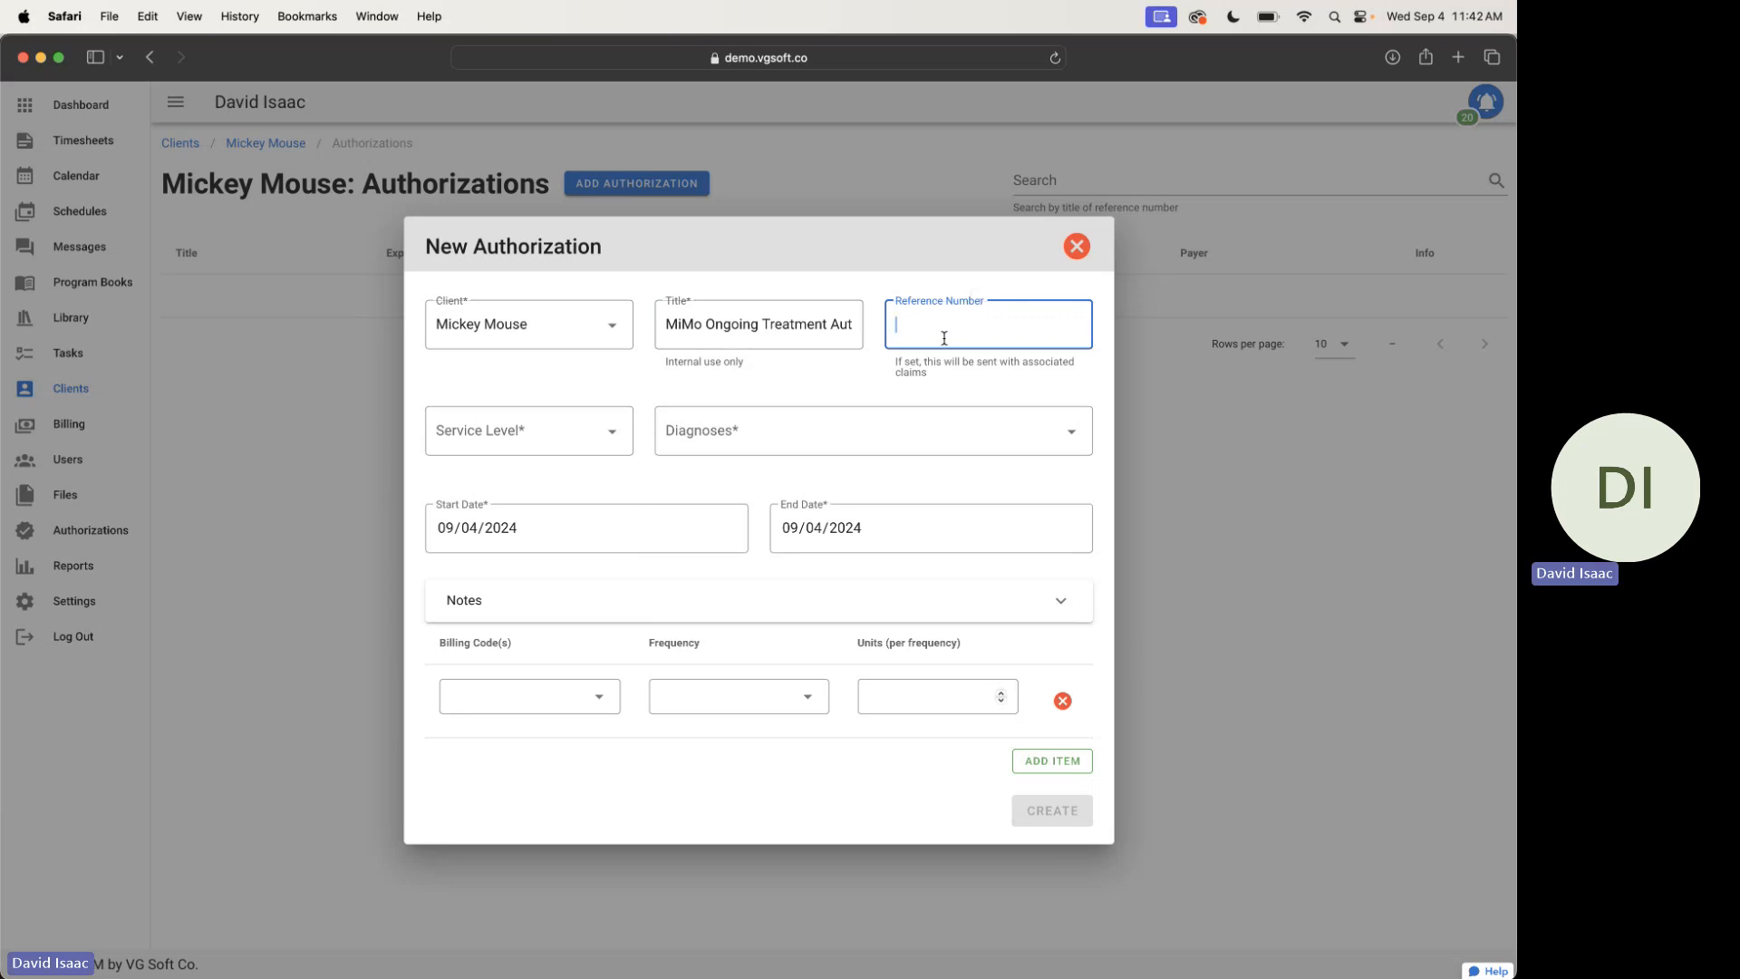
# Set the authorization's service level to ABA and its diagnosis to F84.0 - Autistic Disorder
pyautogui.click(608, 429)
pyautogui.click(579, 443)
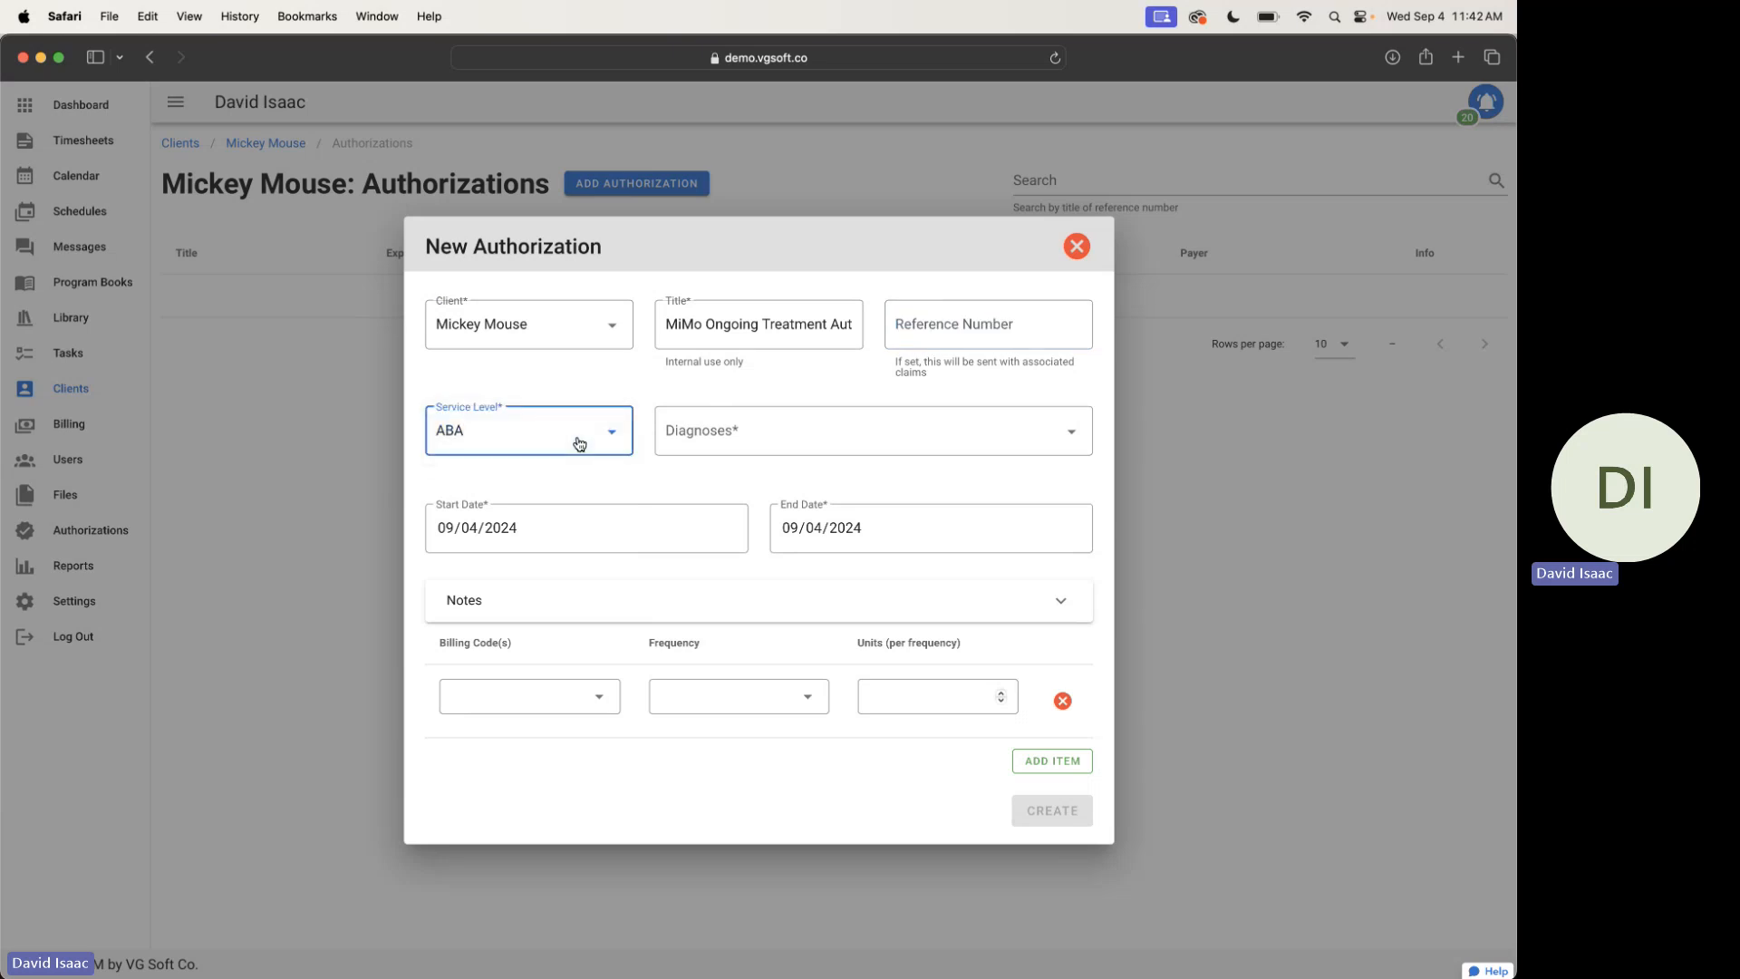
pyautogui.click(832, 426)
pyautogui.write('F84.0')
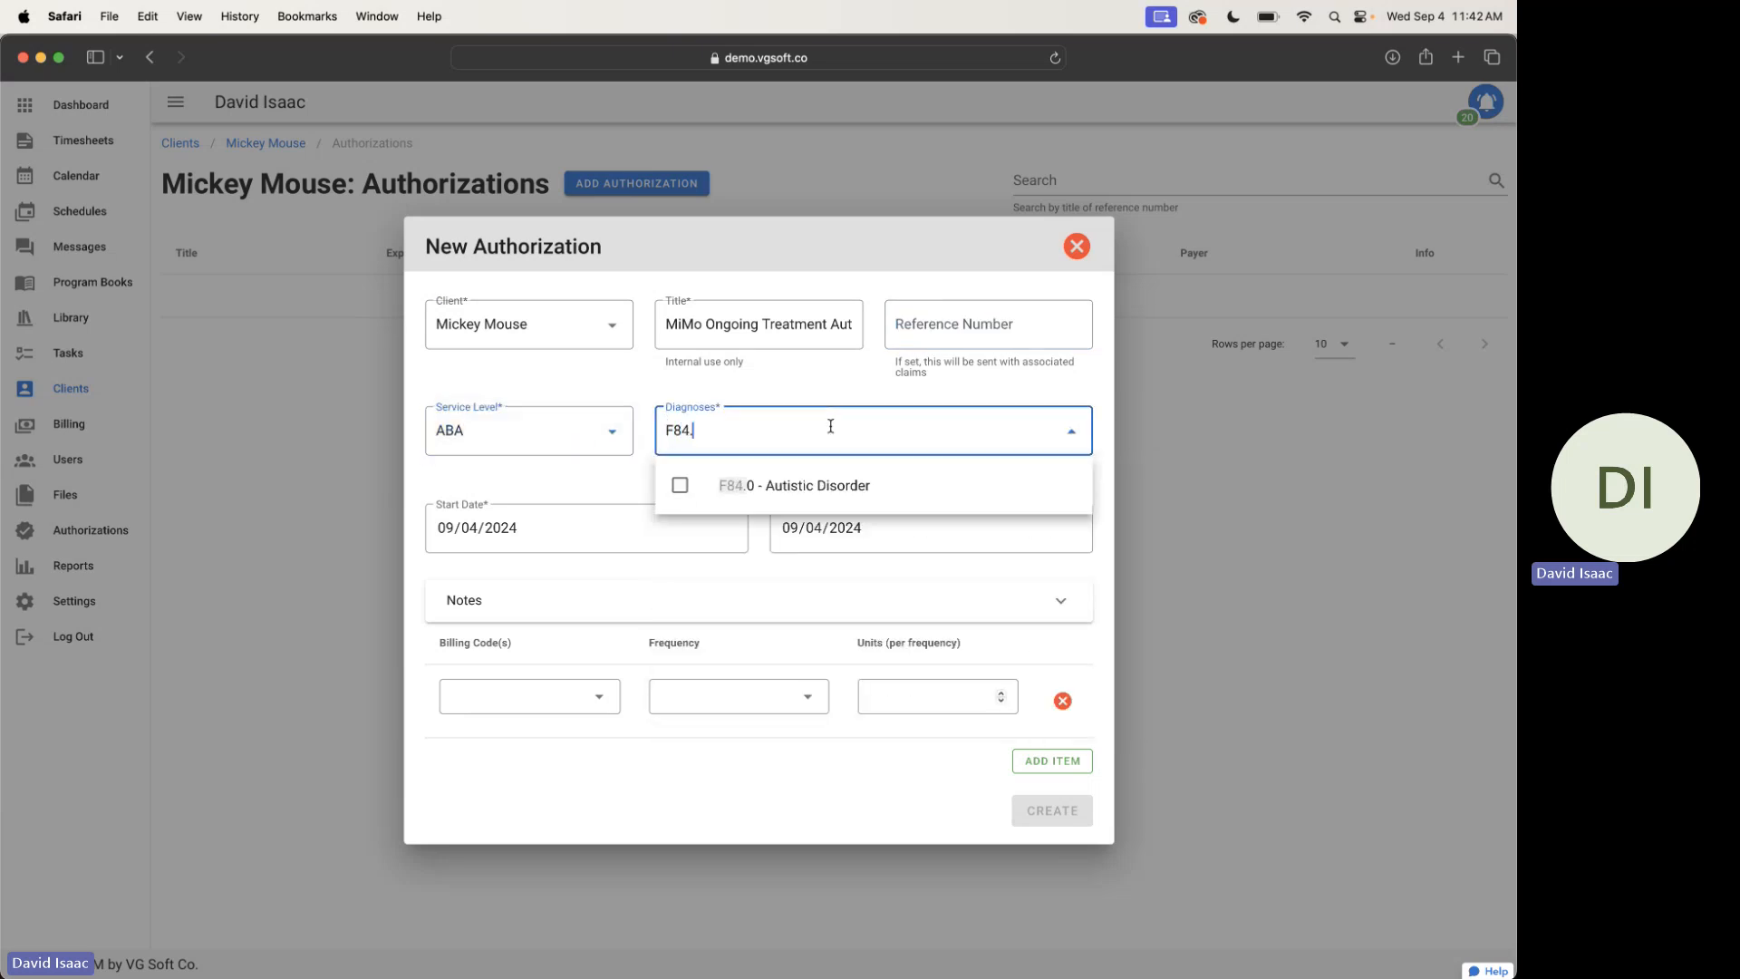
pyautogui.click(680, 485)
pyautogui.click(571, 517)
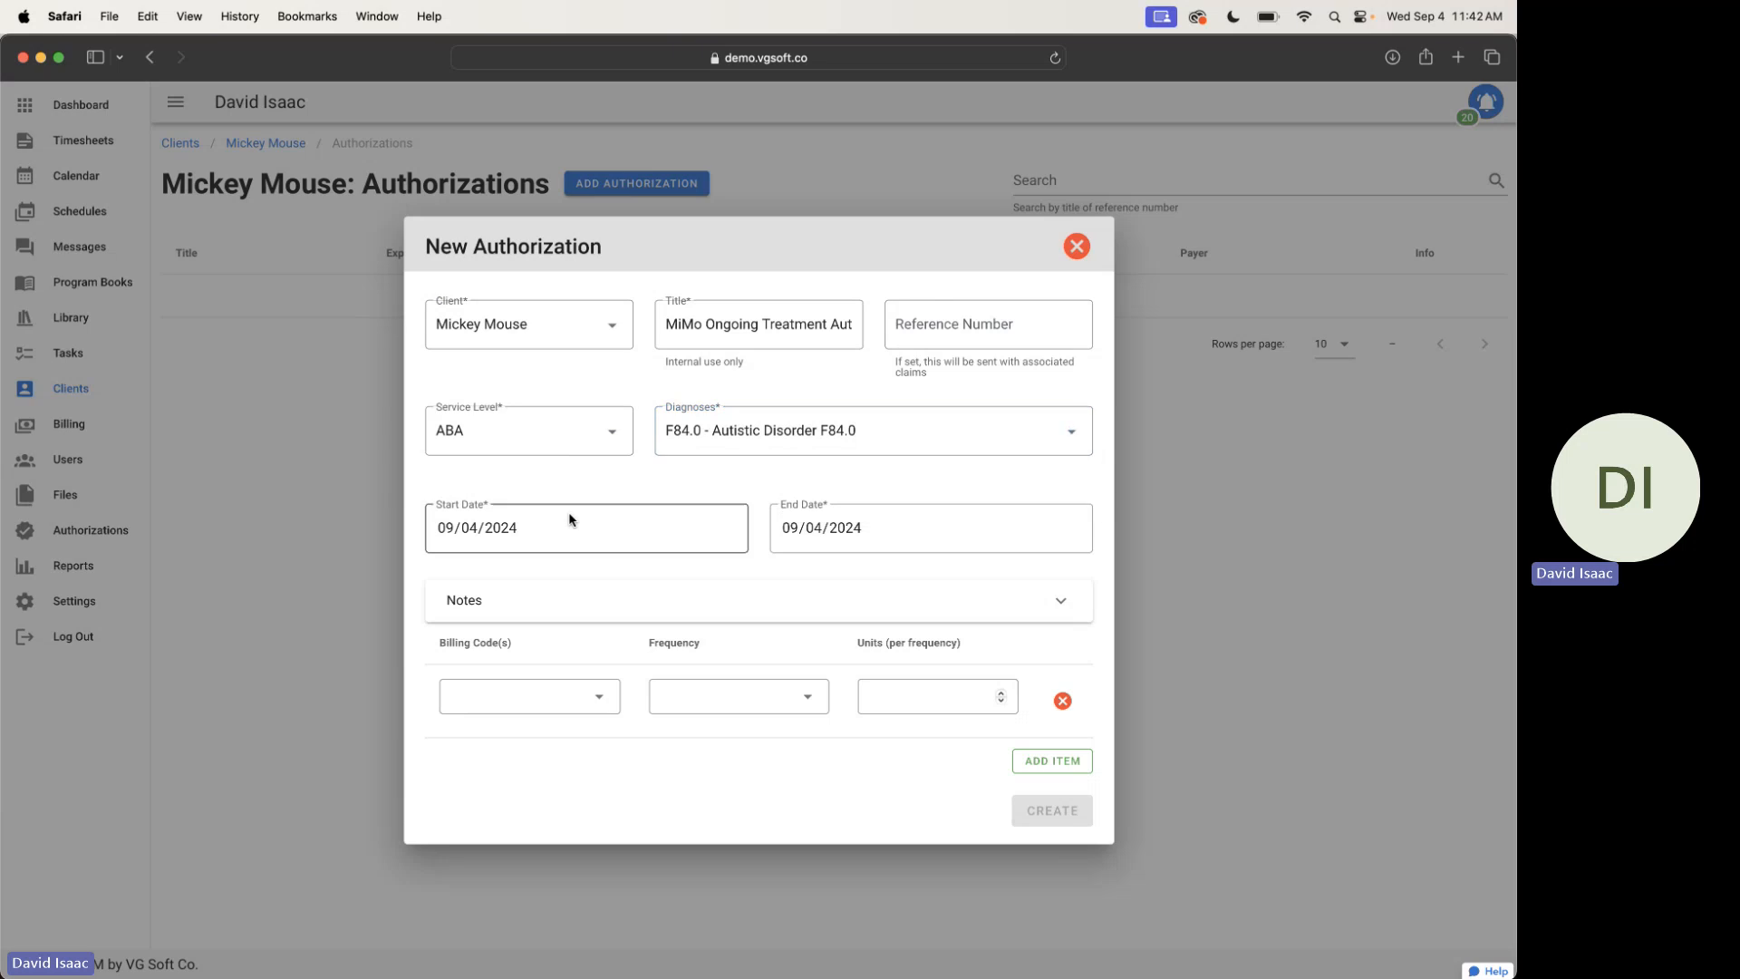
# Set the authorization's end date to 09/04/2025
pyautogui.click(892, 527)
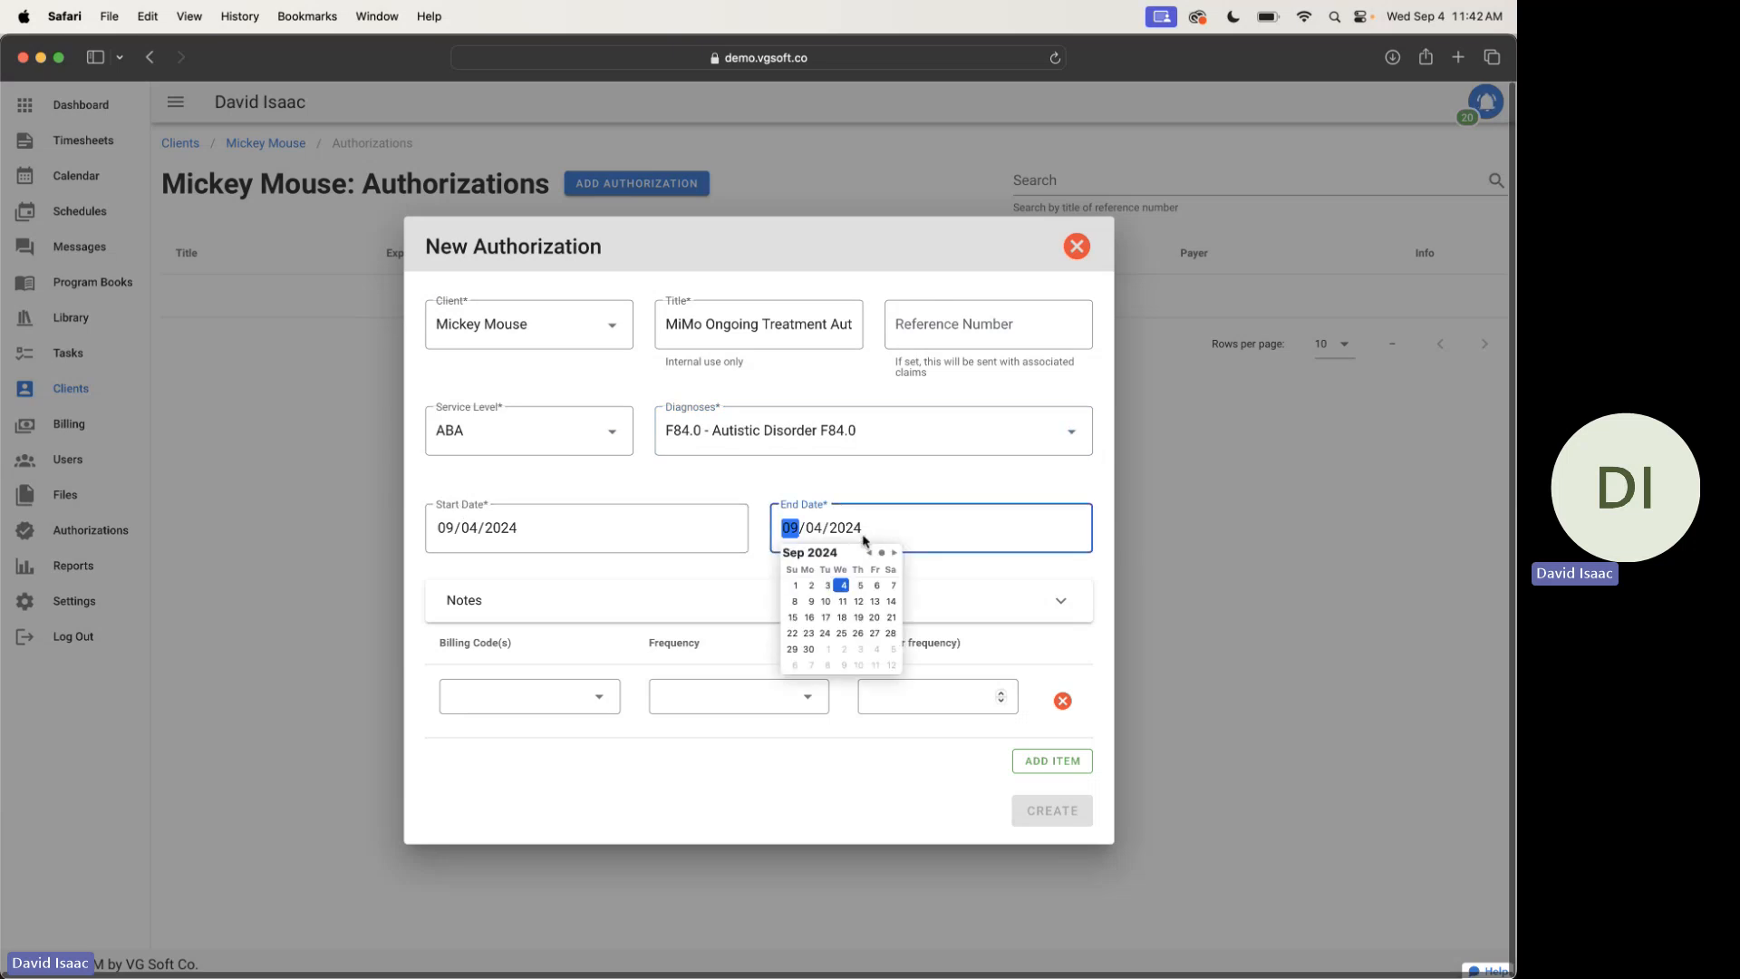
pyautogui.click(865, 530)
pyautogui.write('2025')
pyautogui.press('Tab')
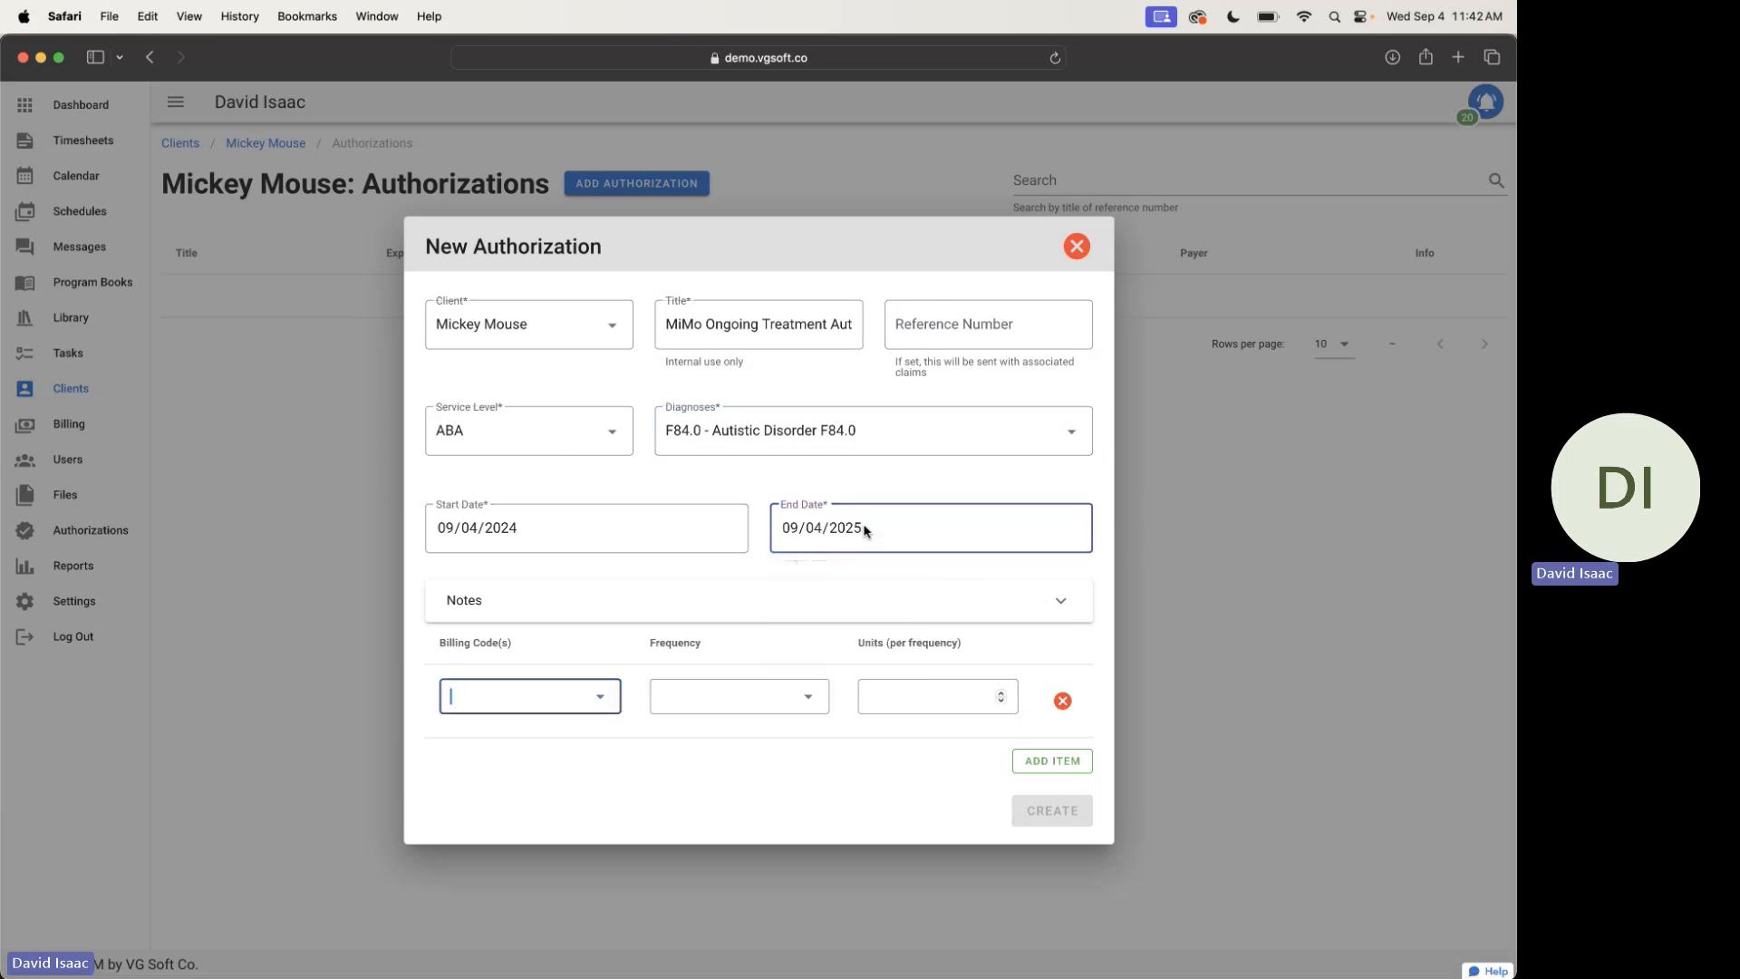
pyautogui.click(788, 530)
pyautogui.write('09042')
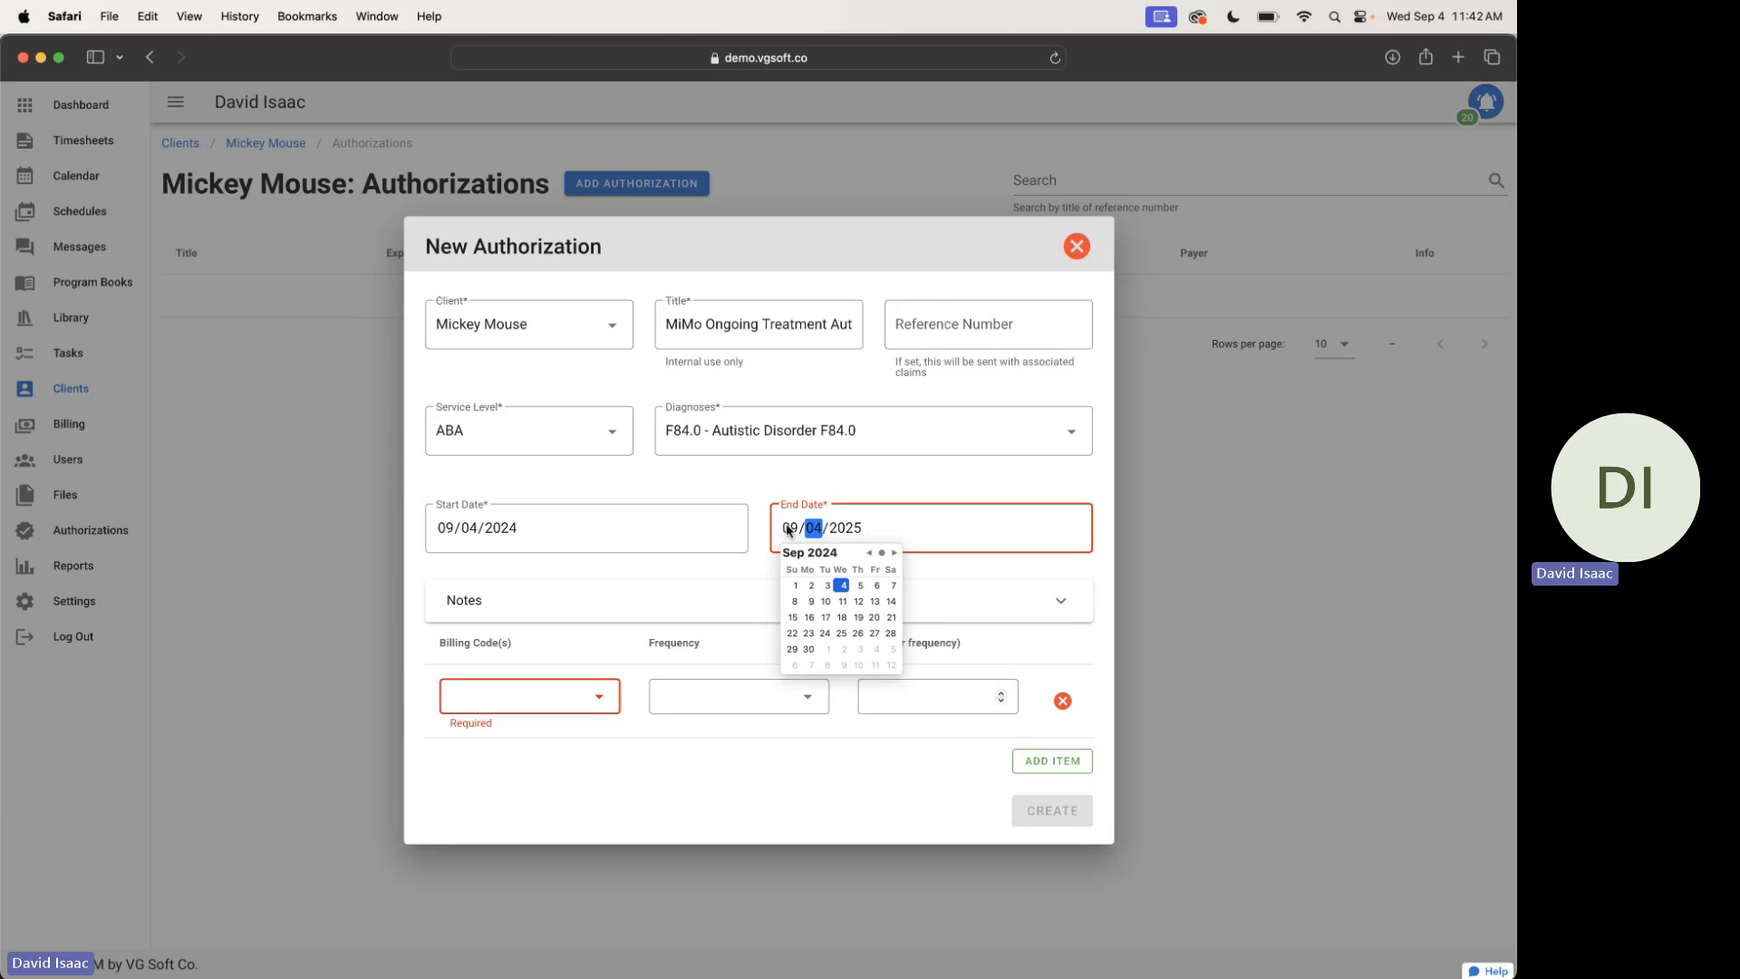
pyautogui.write('2025')
pyautogui.press('Tab')
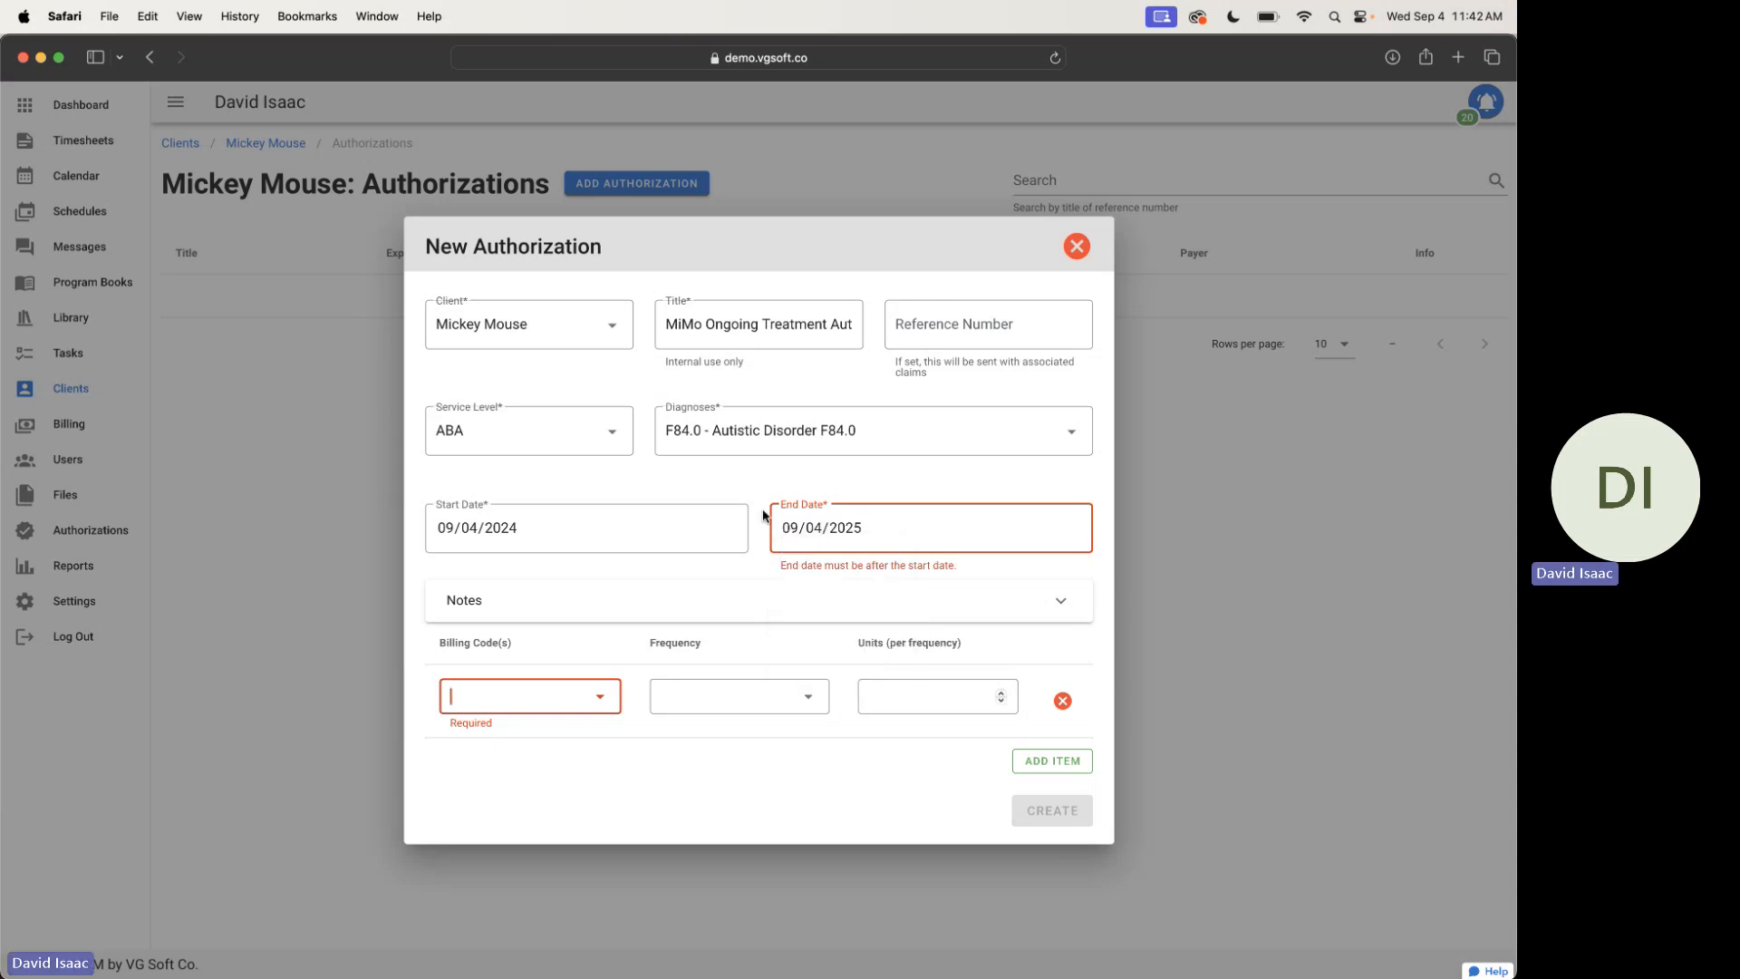
# Re-enter 09/04/2024 as the authorization's start date and recheck the end date so the date range validates
pyautogui.click(446, 529)
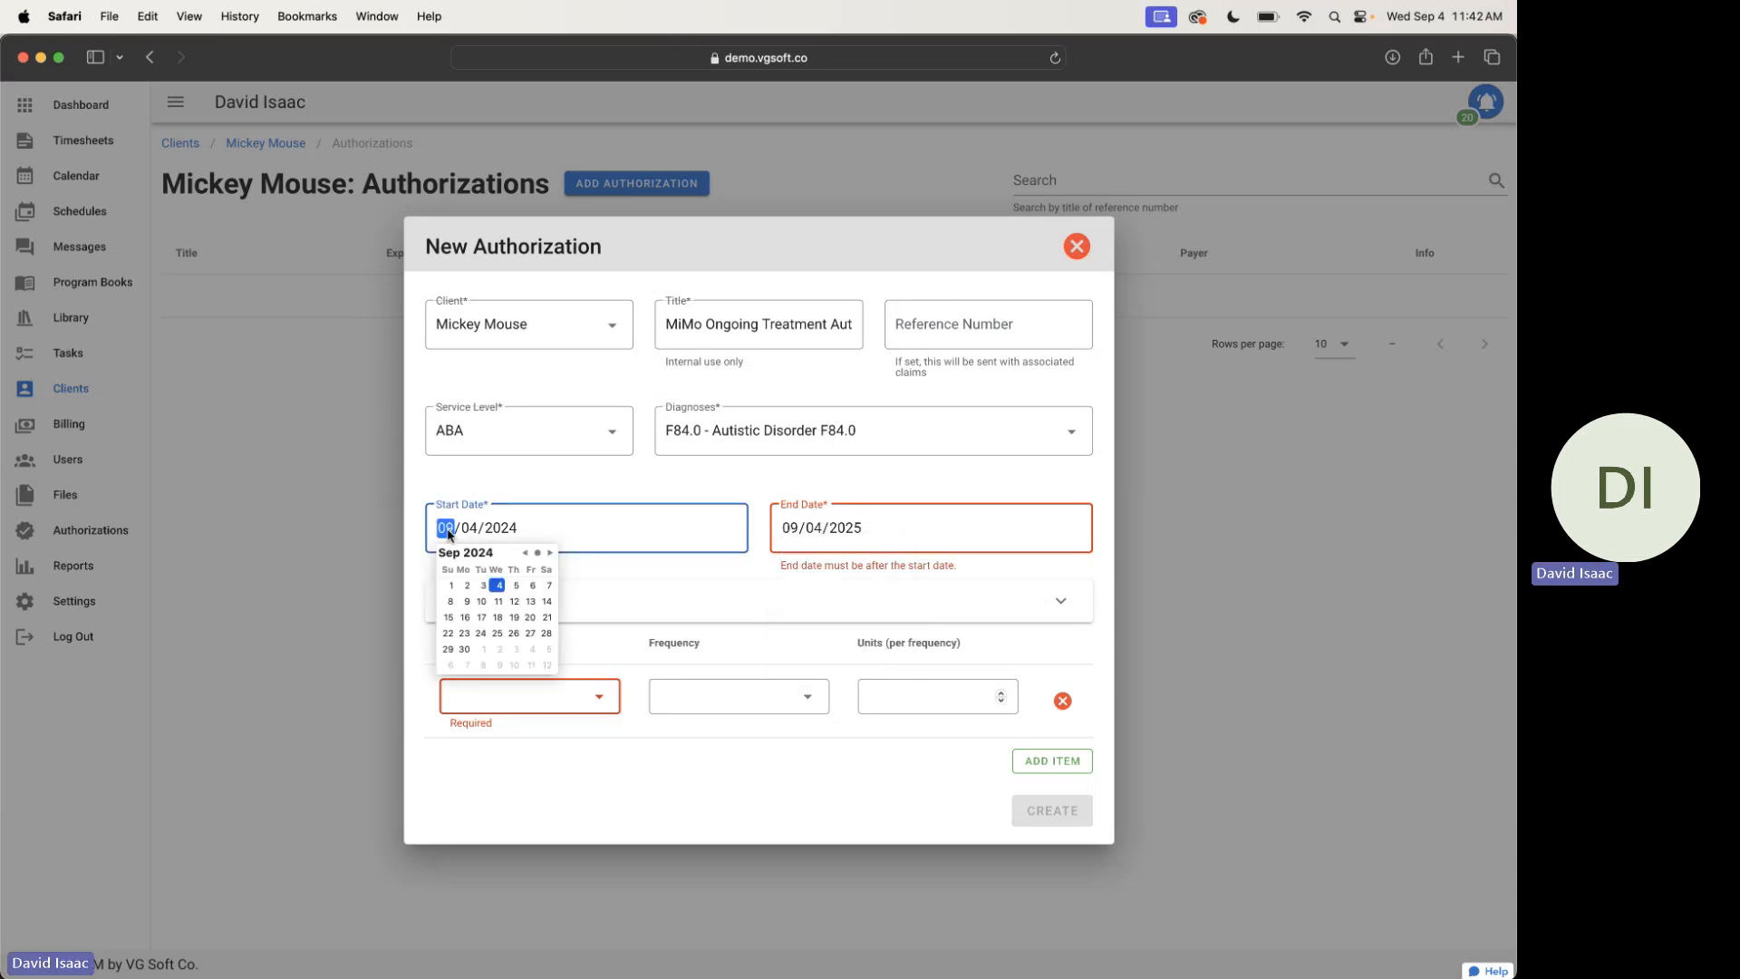
pyautogui.write('09142024')
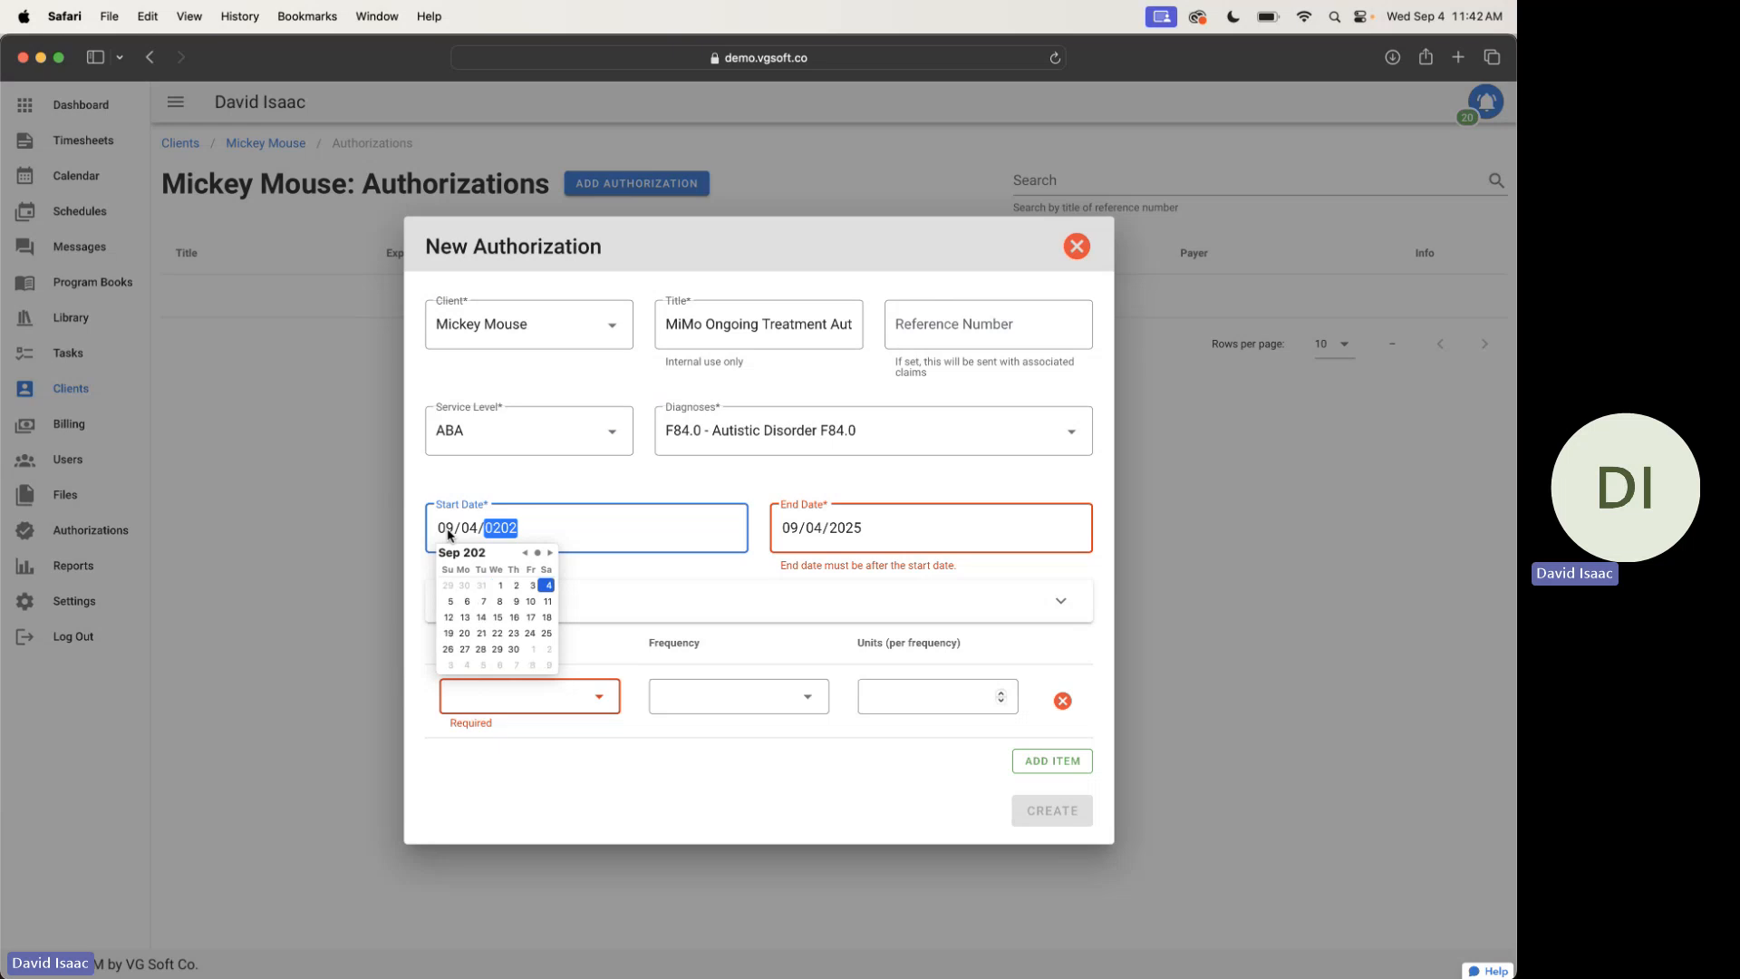
pyautogui.press('Tab')
pyautogui.press('Tab')
pyautogui.press('Tab')
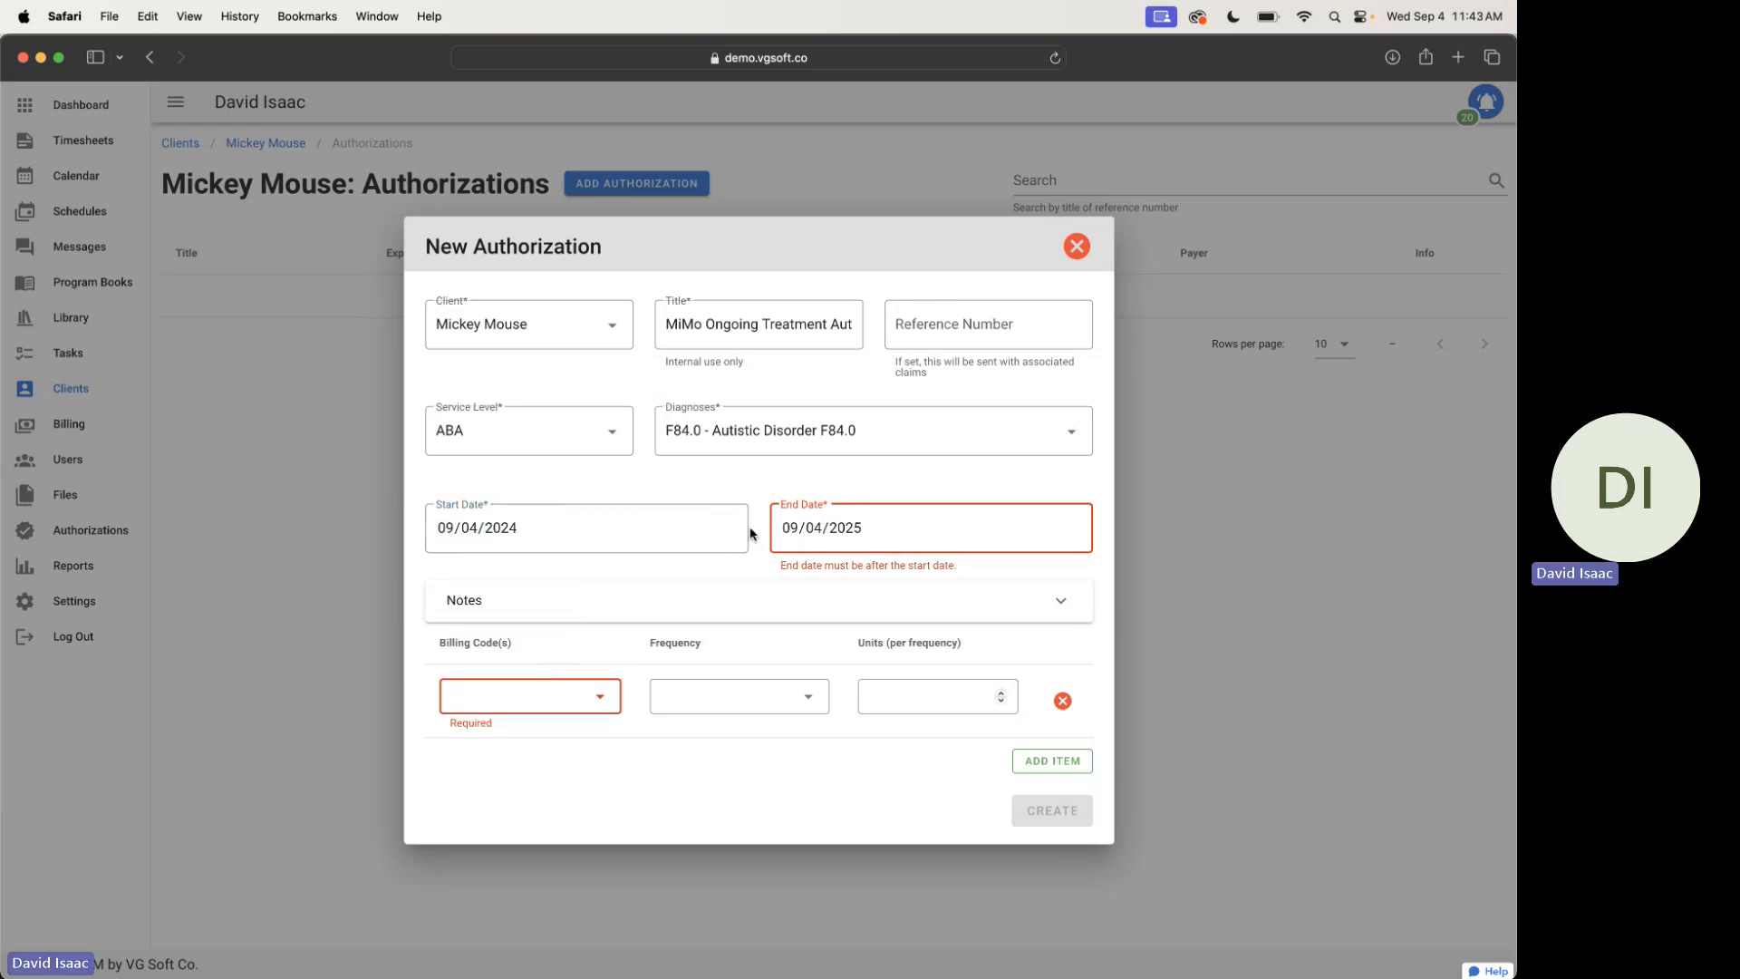
pyautogui.click(785, 531)
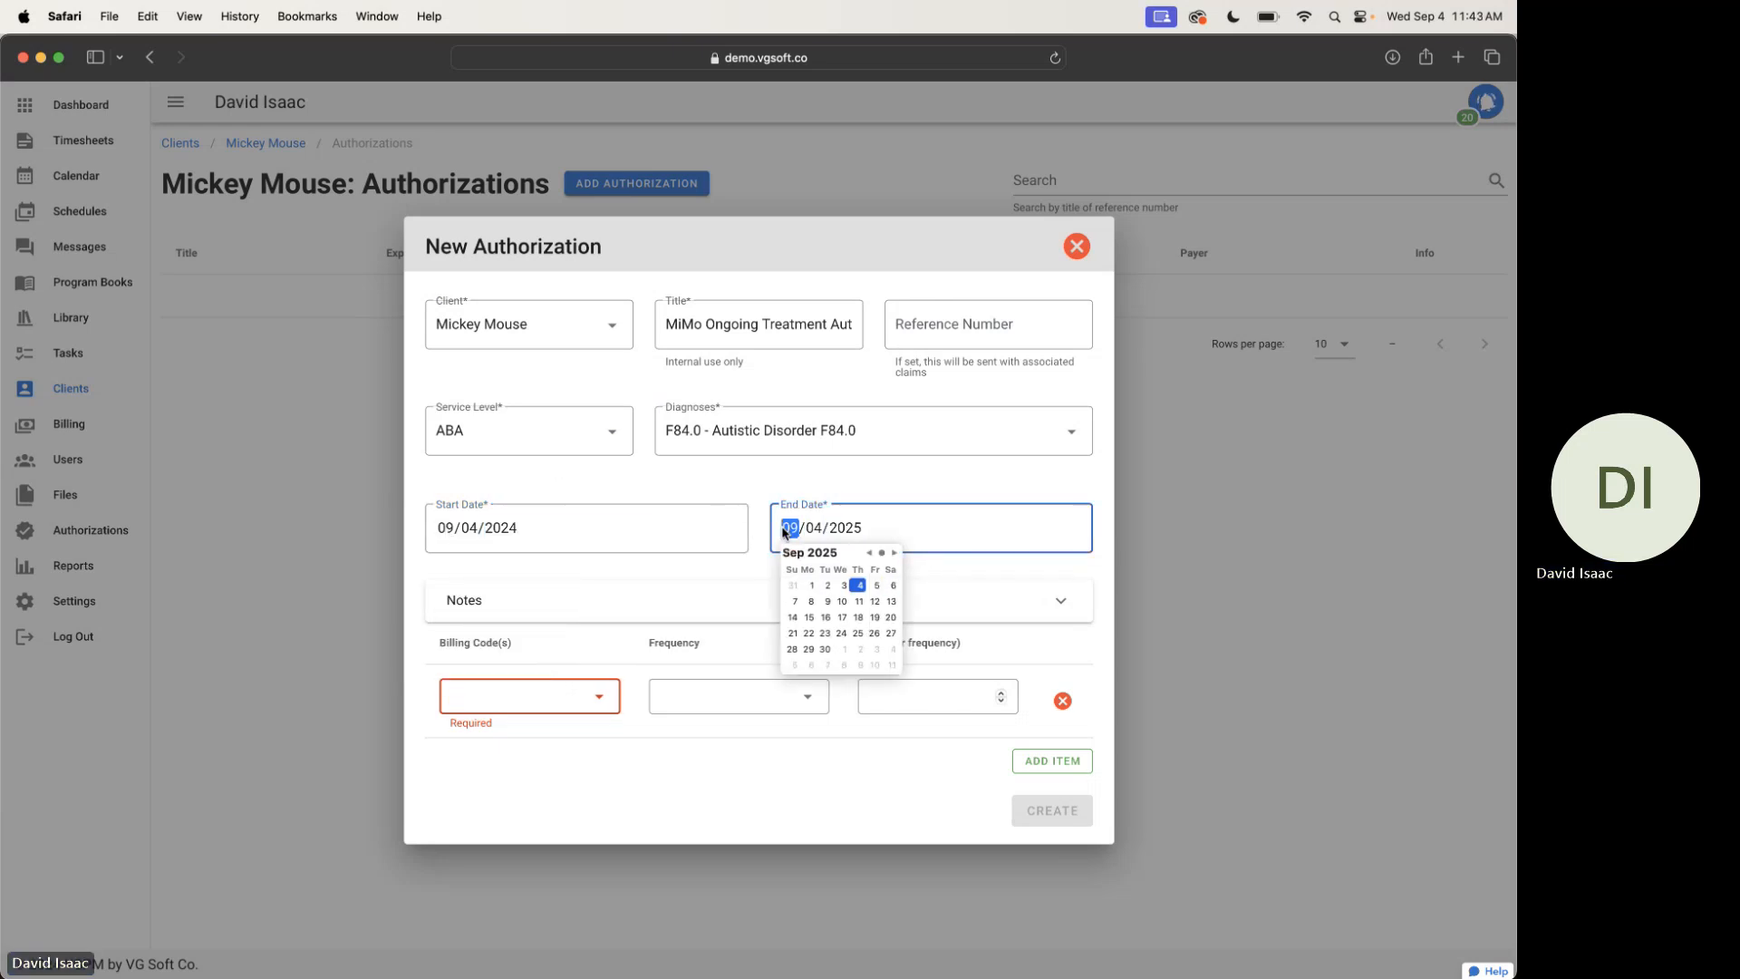
pyautogui.press('Tab')
pyautogui.press('Tab')
pyautogui.press('Tab')
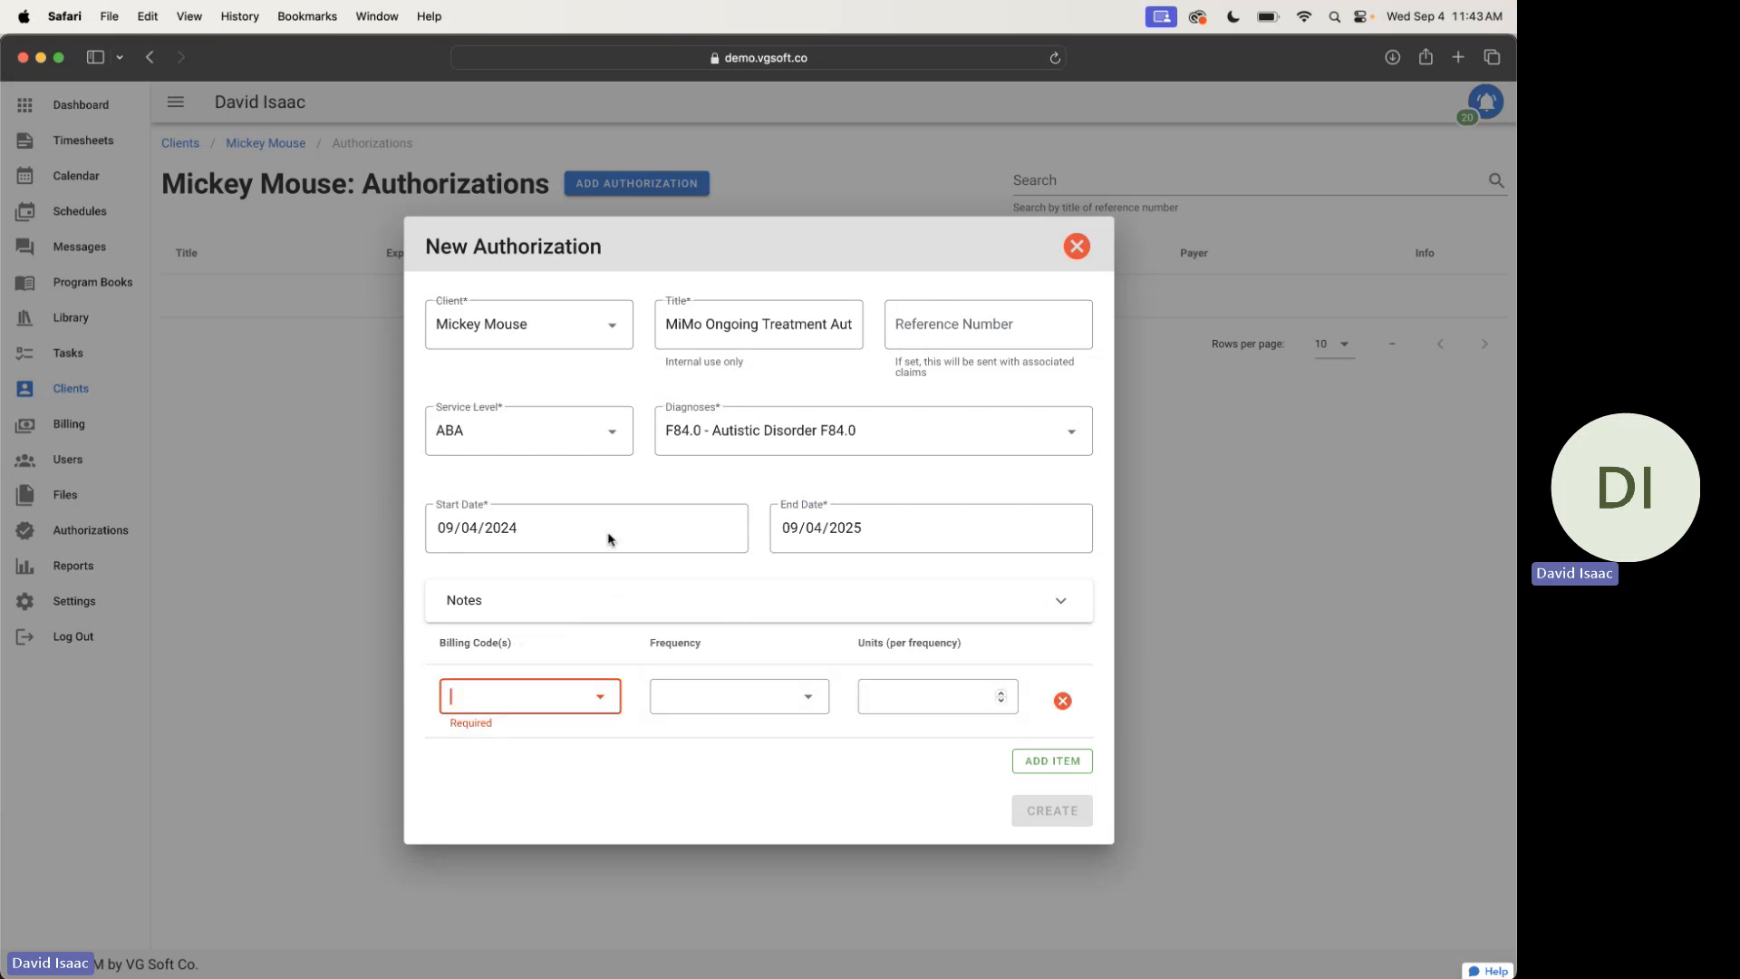
# Expand the authorization's notes section and add three more billing code rows
pyautogui.click(691, 609)
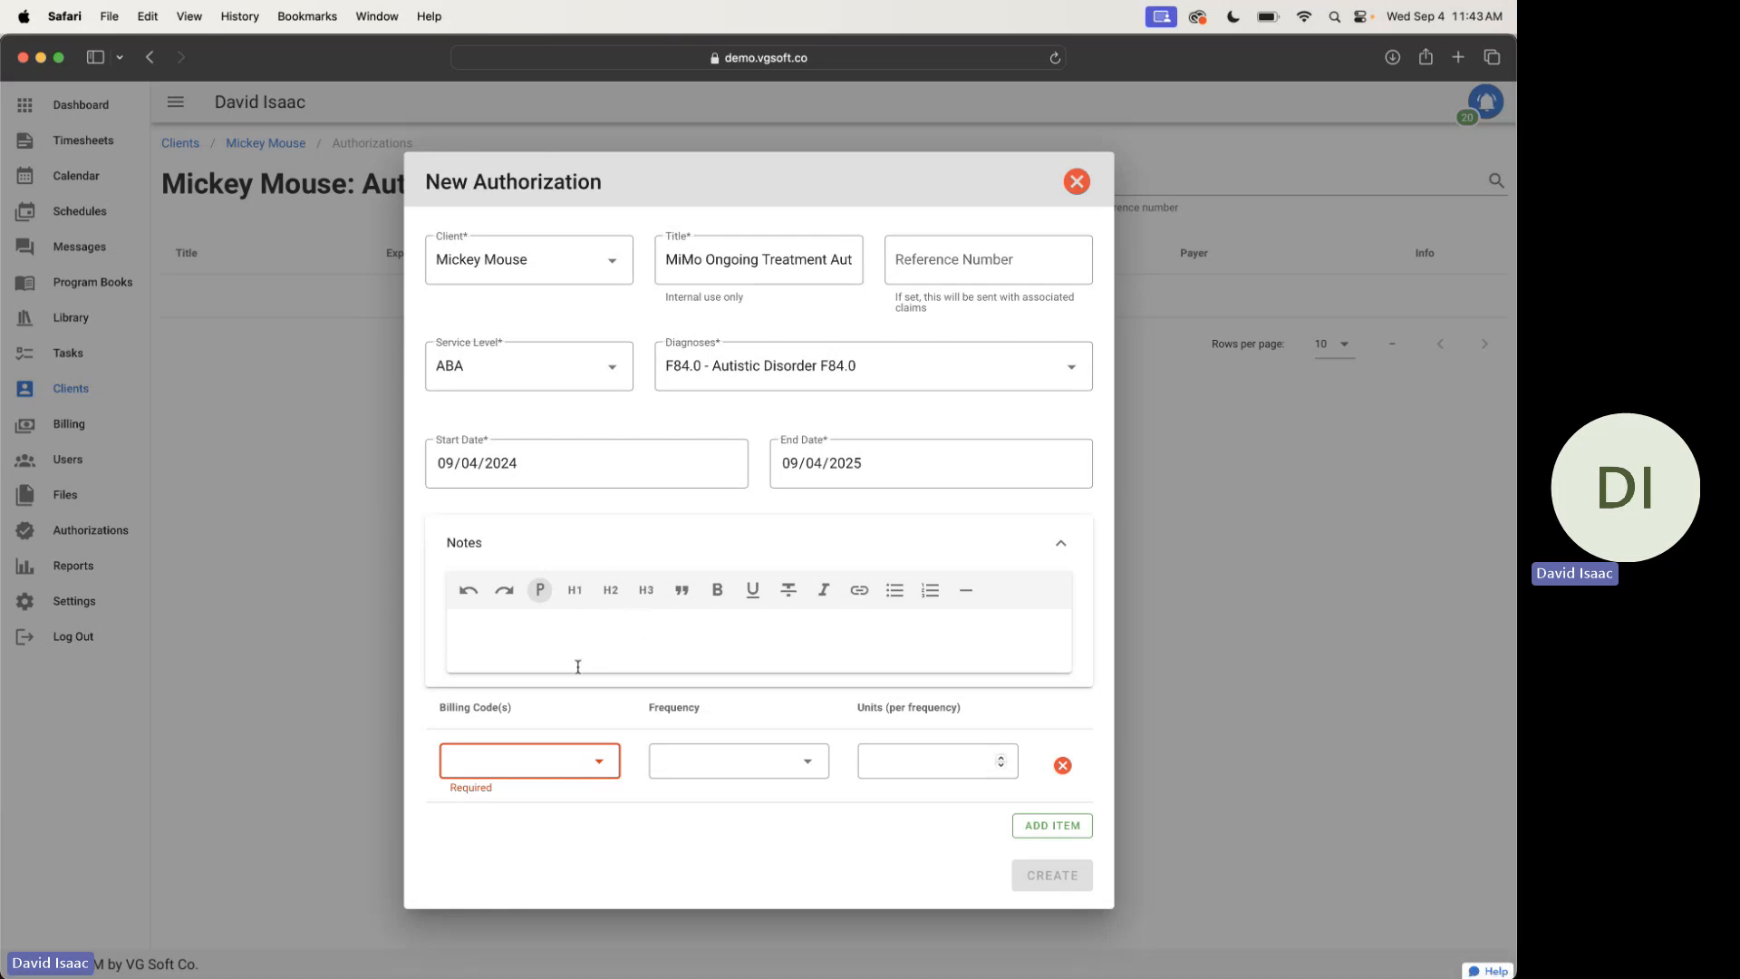
pyautogui.click(1033, 825)
pyautogui.click(1041, 875)
pyautogui.scroll(-2, 1033, 868)
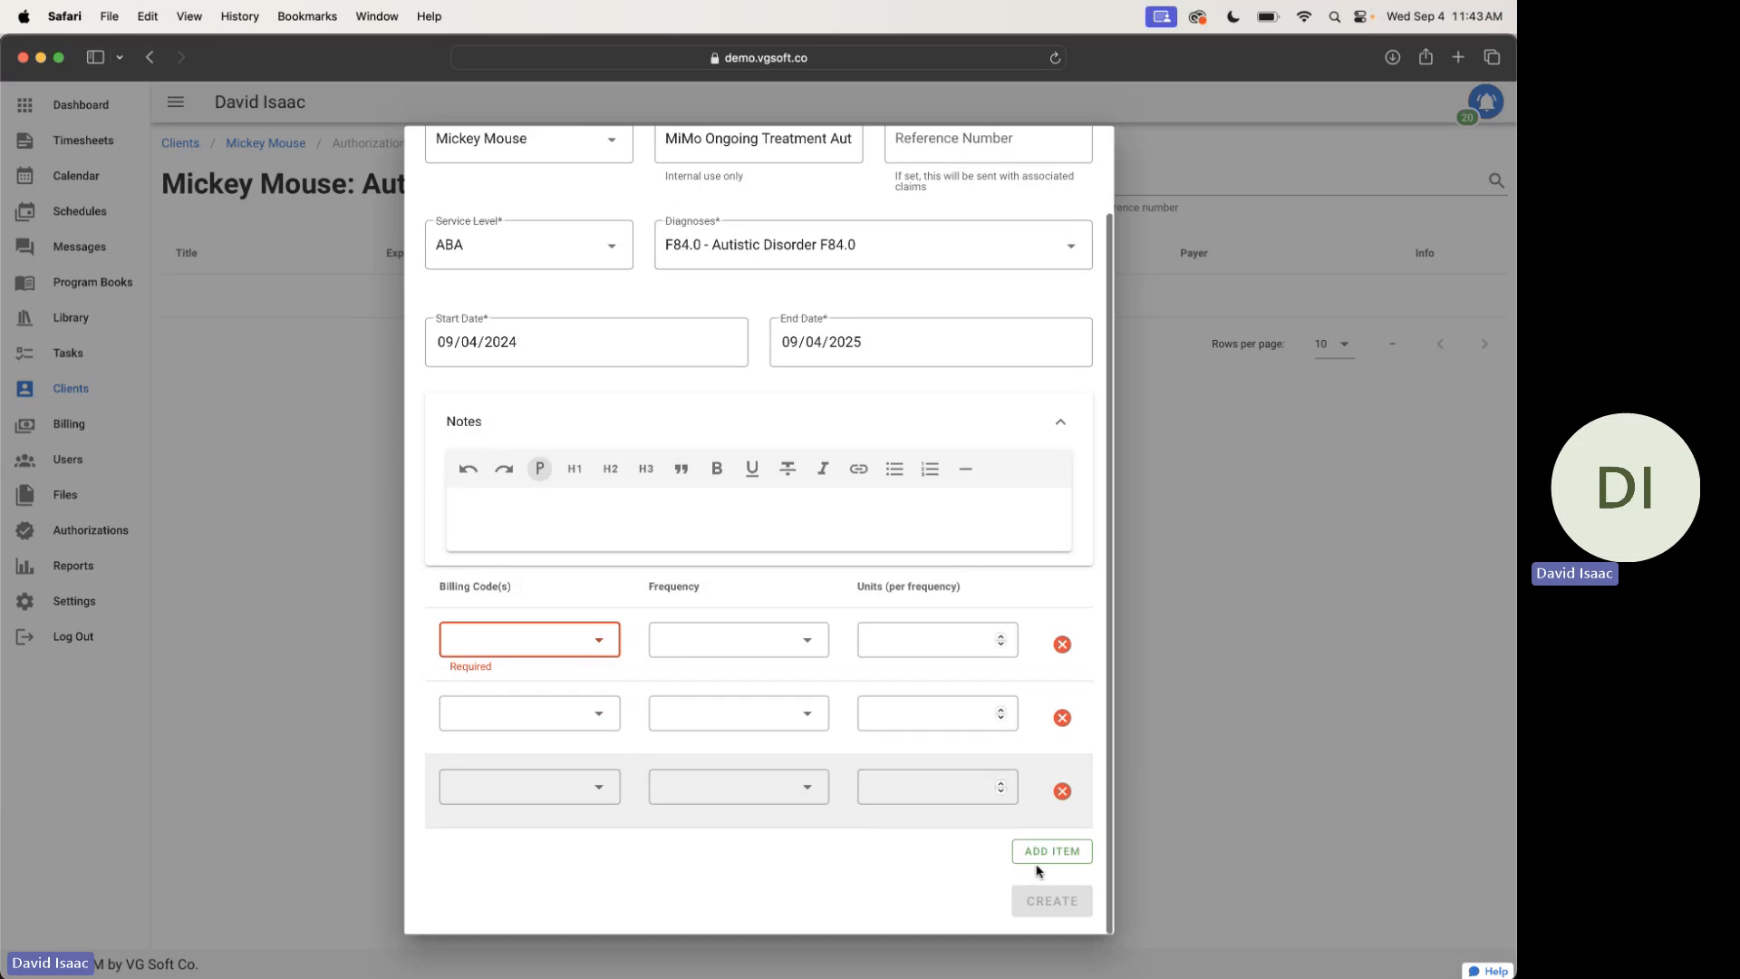
pyautogui.click(1034, 867)
pyautogui.scroll(-2, 801, 699)
# Assign billing codes 97151 and 97152 to two separate authorization rows
pyautogui.click(598, 566)
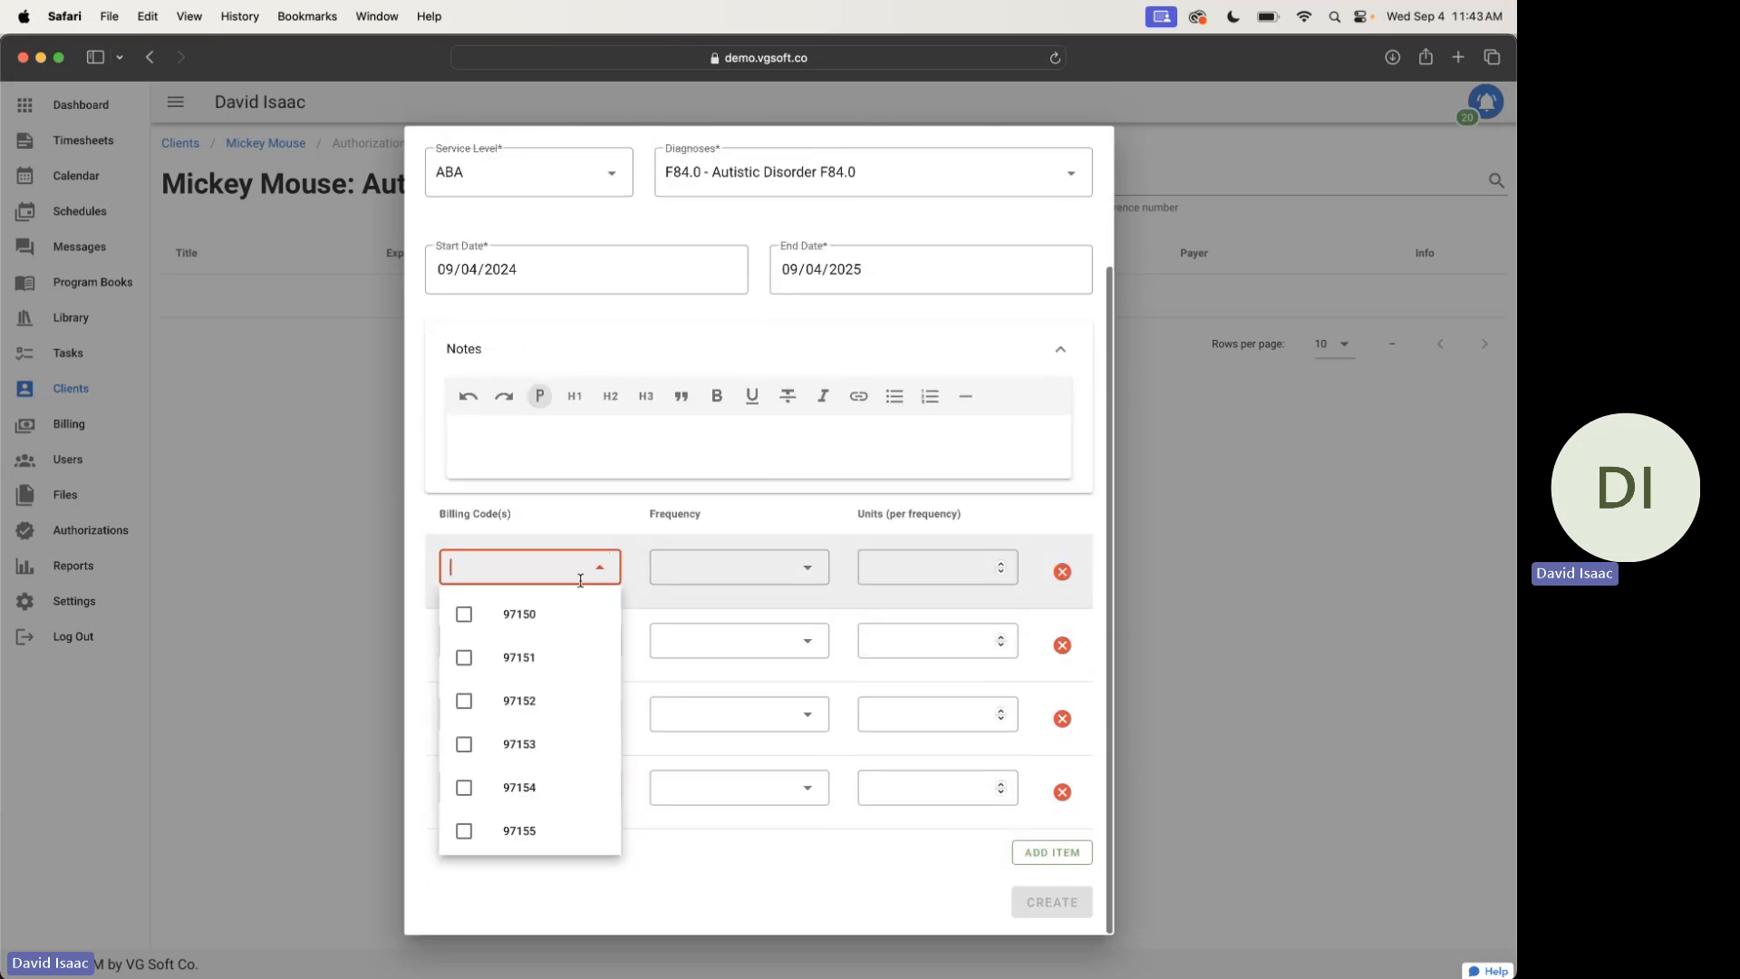
pyautogui.click(519, 657)
pyautogui.click(587, 529)
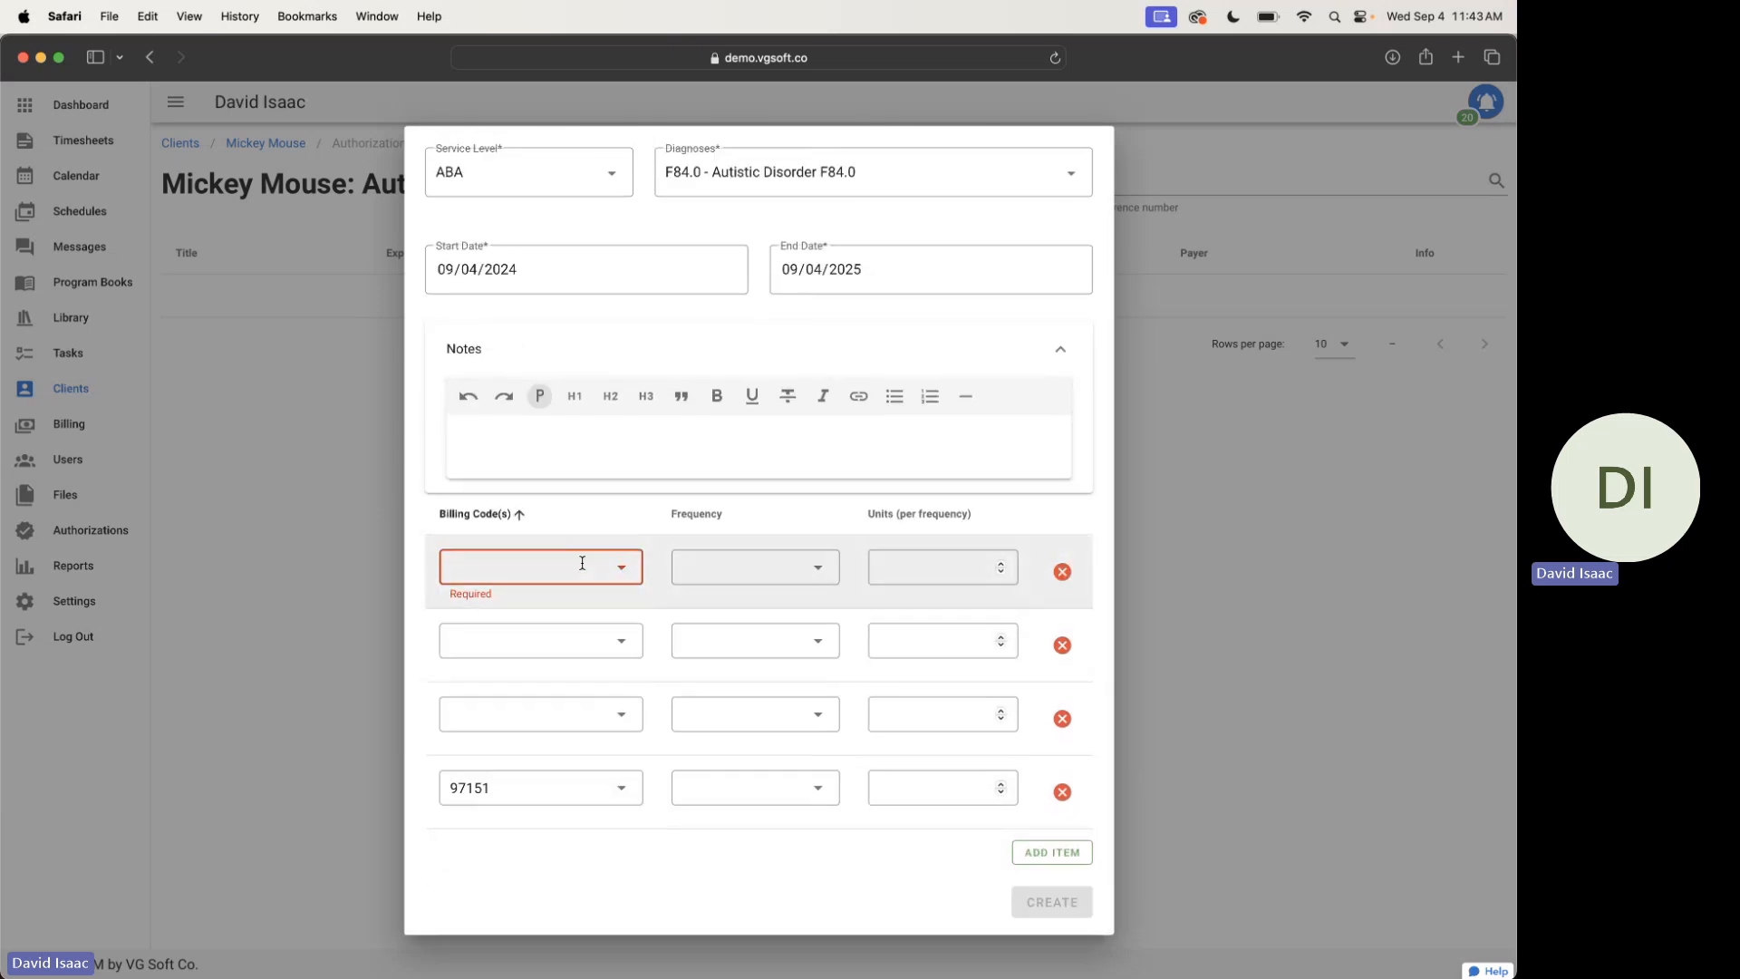
pyautogui.click(603, 640)
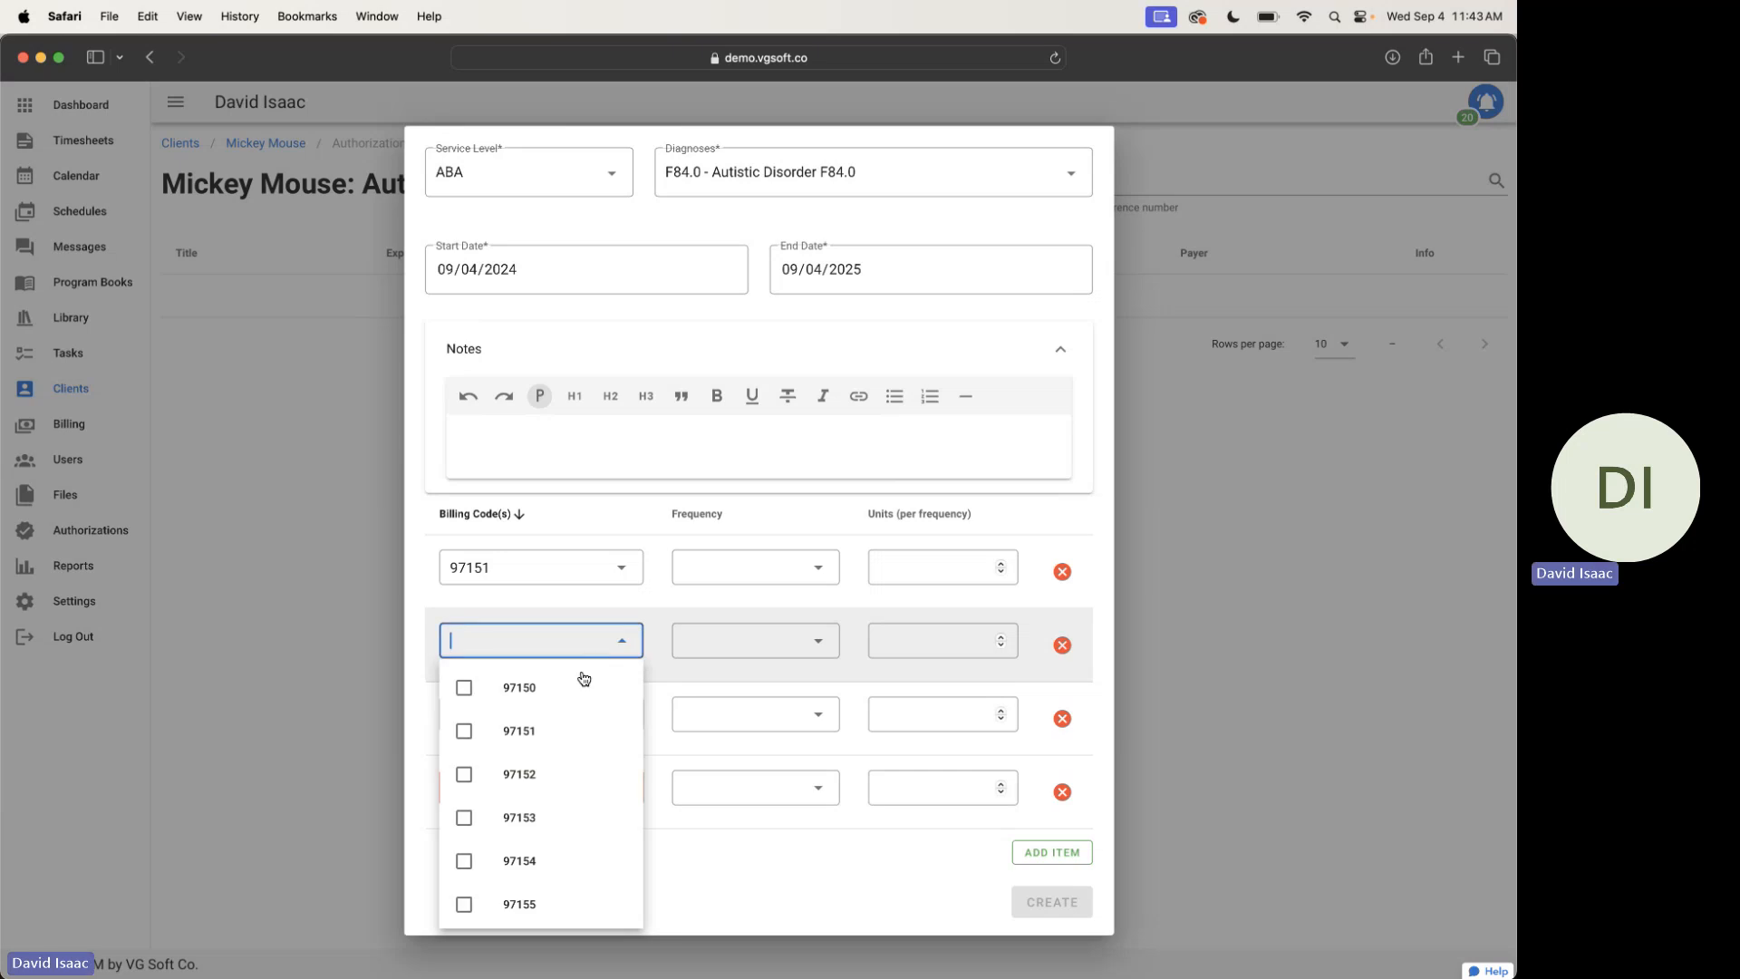
pyautogui.click(538, 774)
pyautogui.click(673, 841)
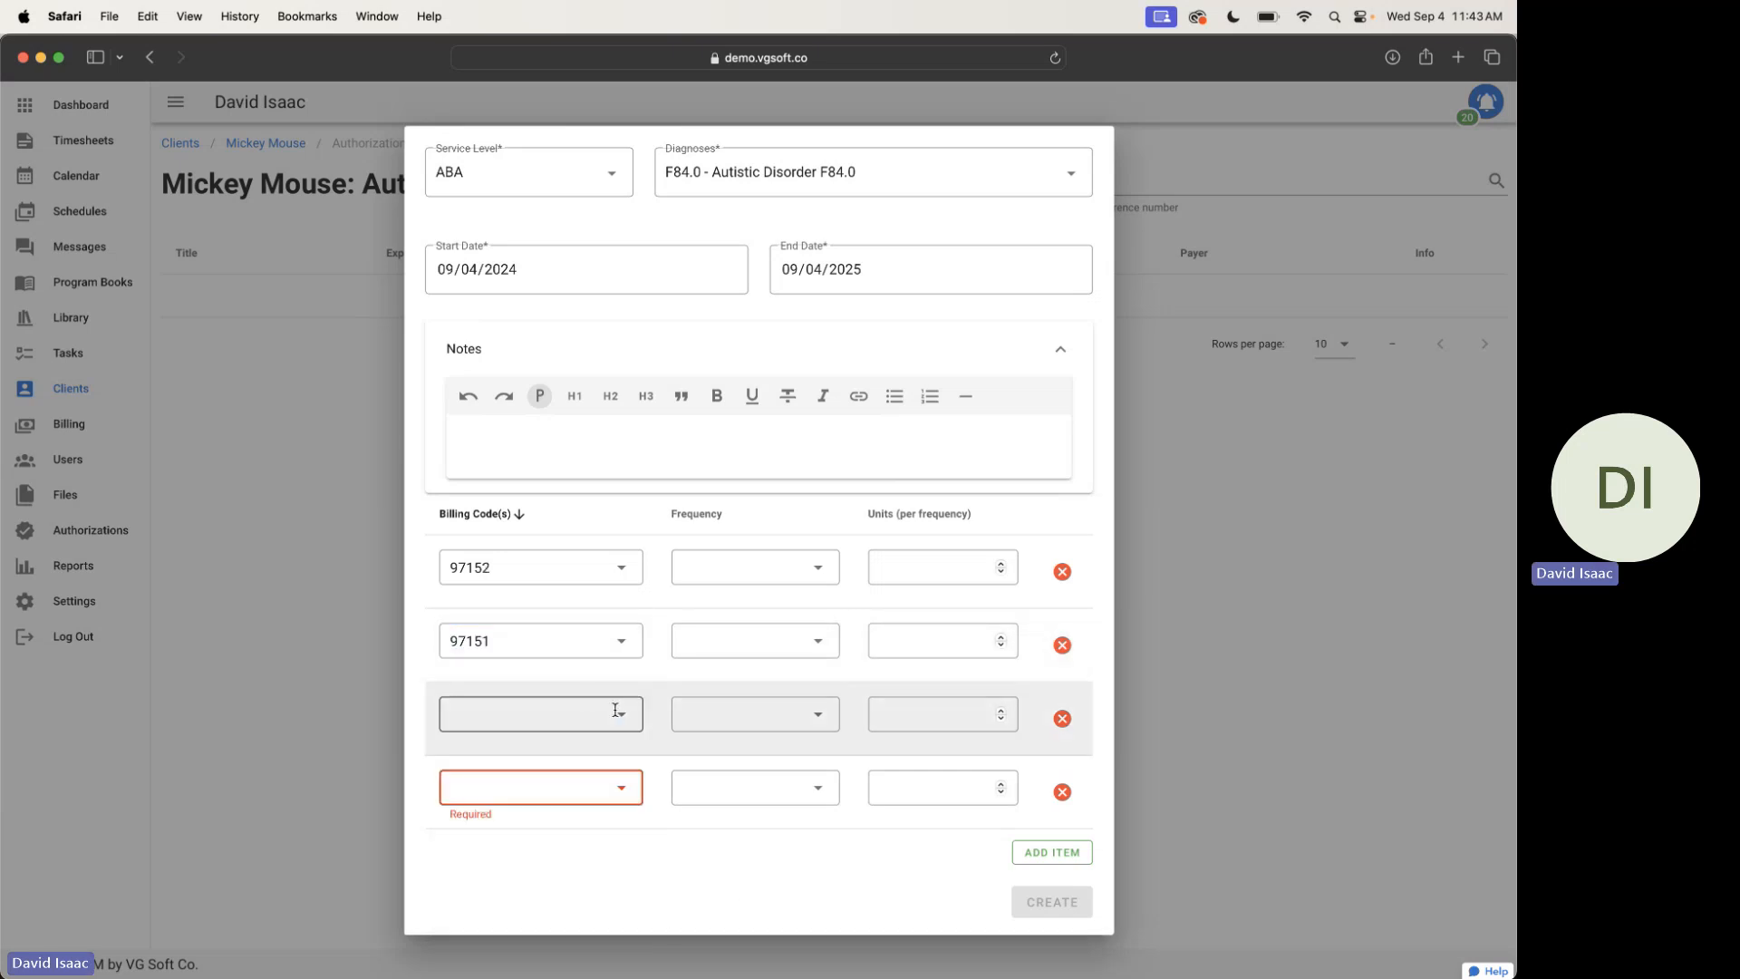
# Assign billing codes 97153 and 97155 to separate rows, adding a fifth row to the authorization
pyautogui.click(614, 713)
pyautogui.click(547, 590)
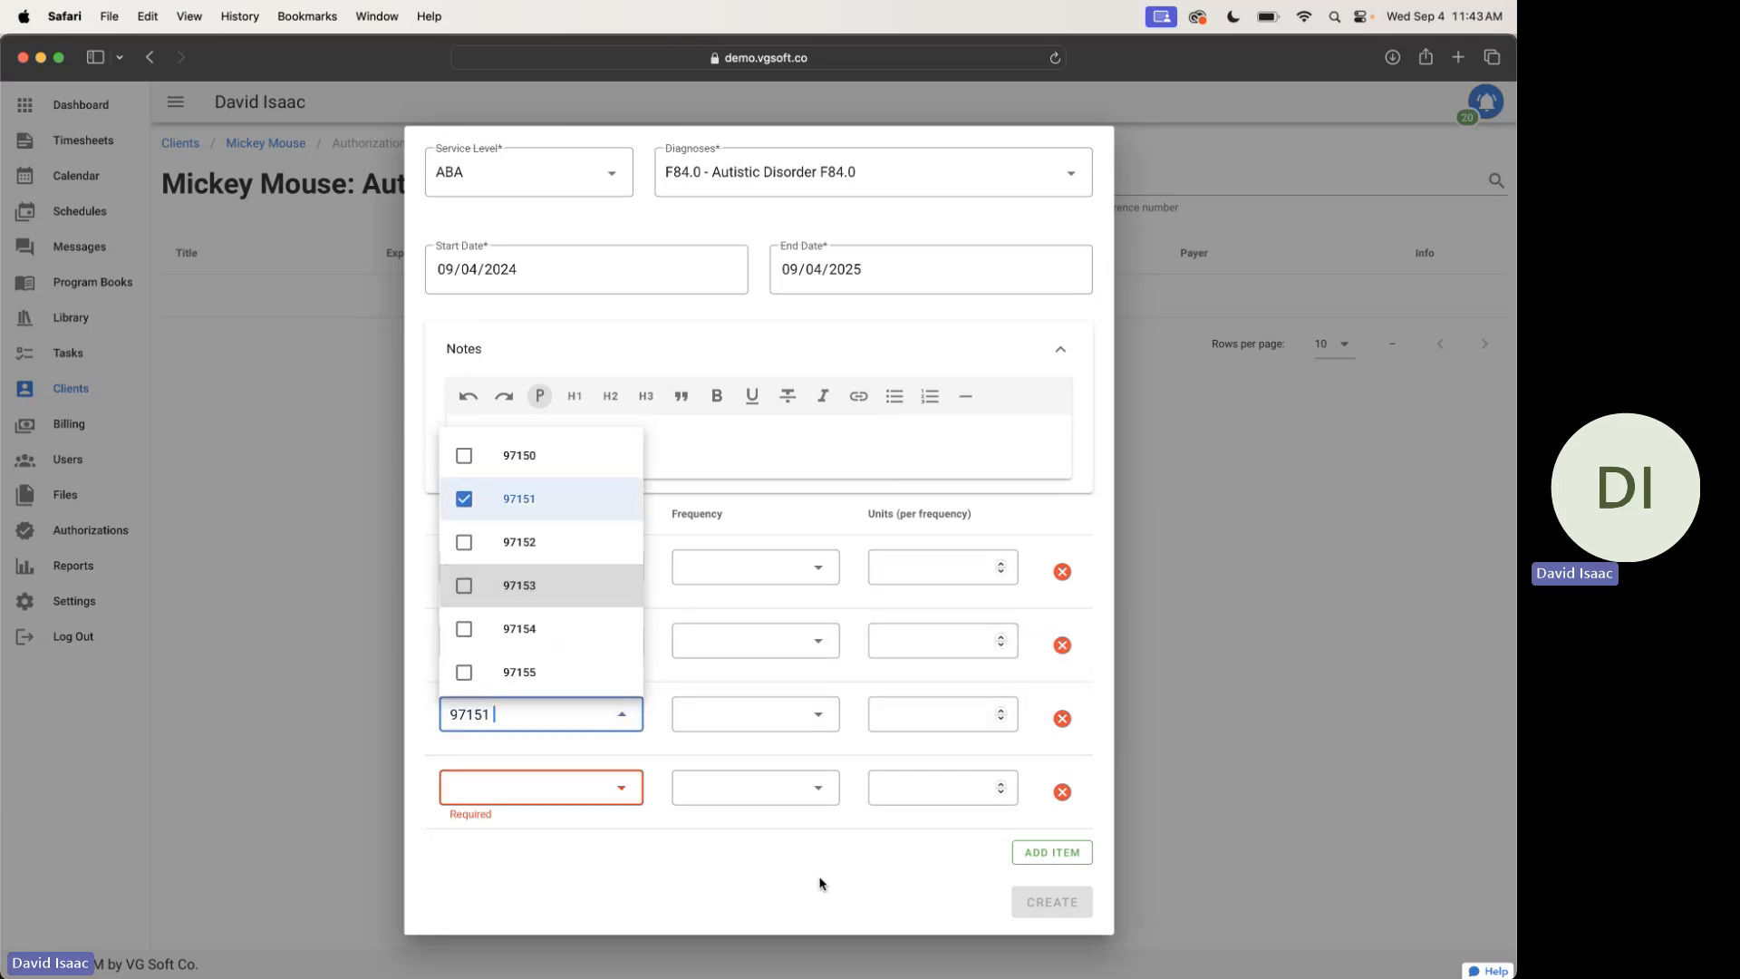
pyautogui.click(1043, 857)
pyautogui.scroll(-1, 667, 716)
pyautogui.click(622, 714)
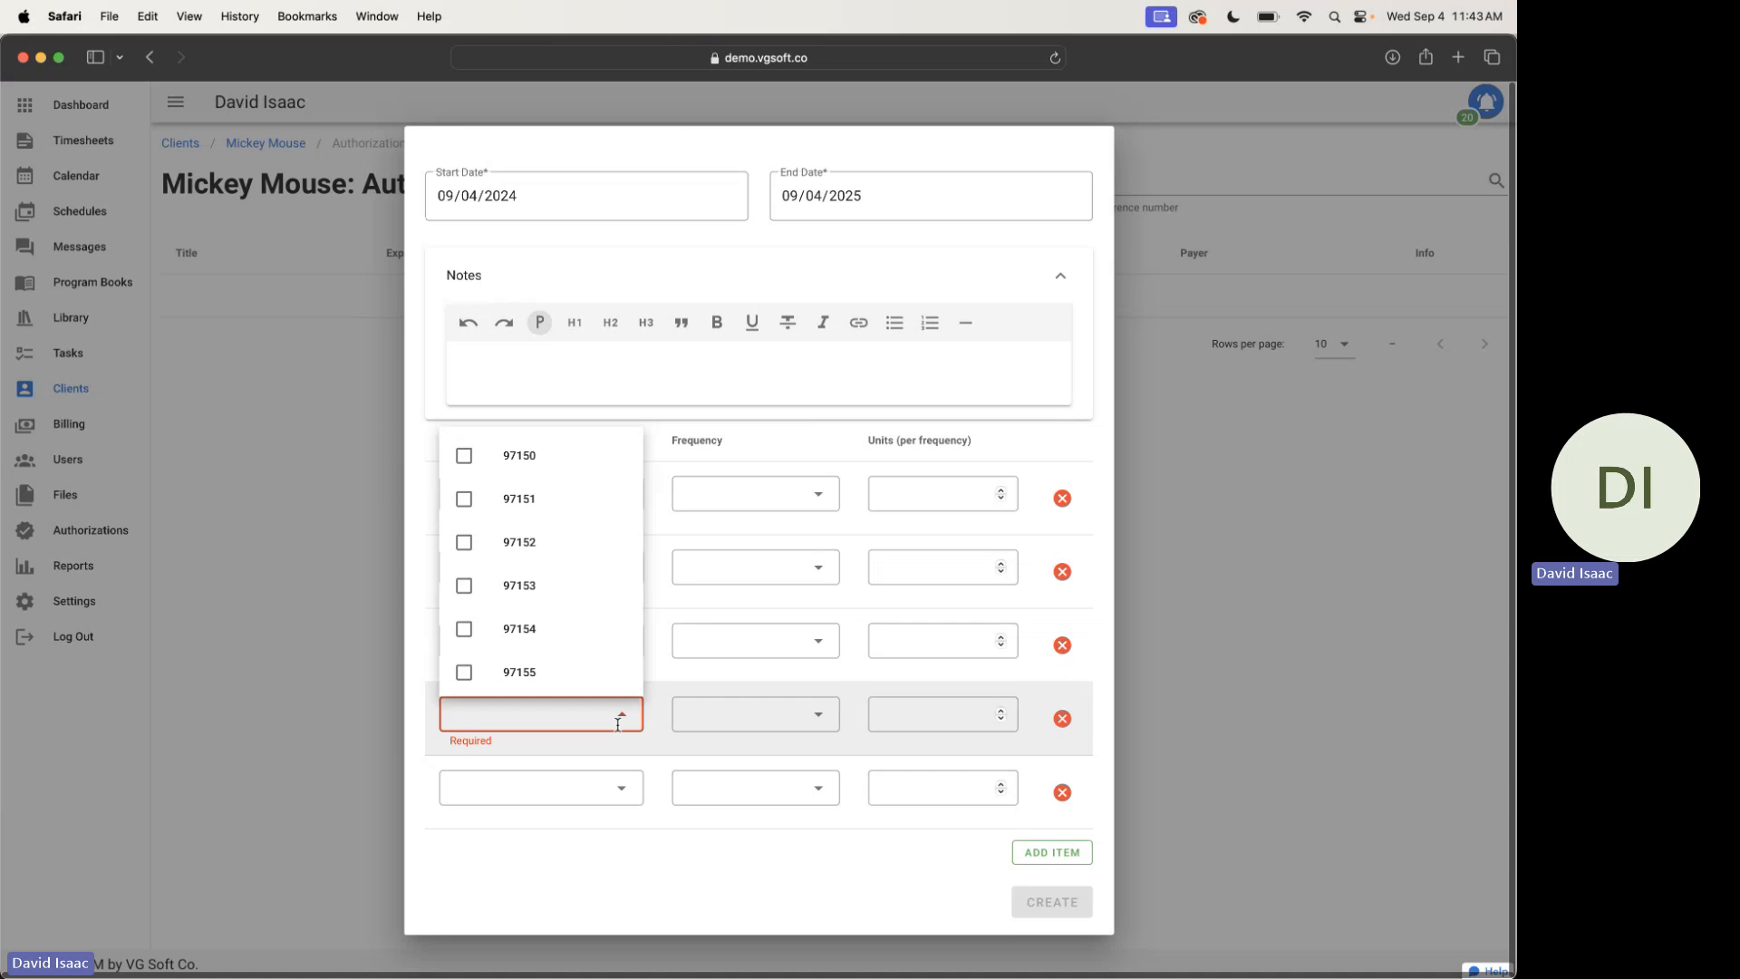
pyautogui.click(555, 669)
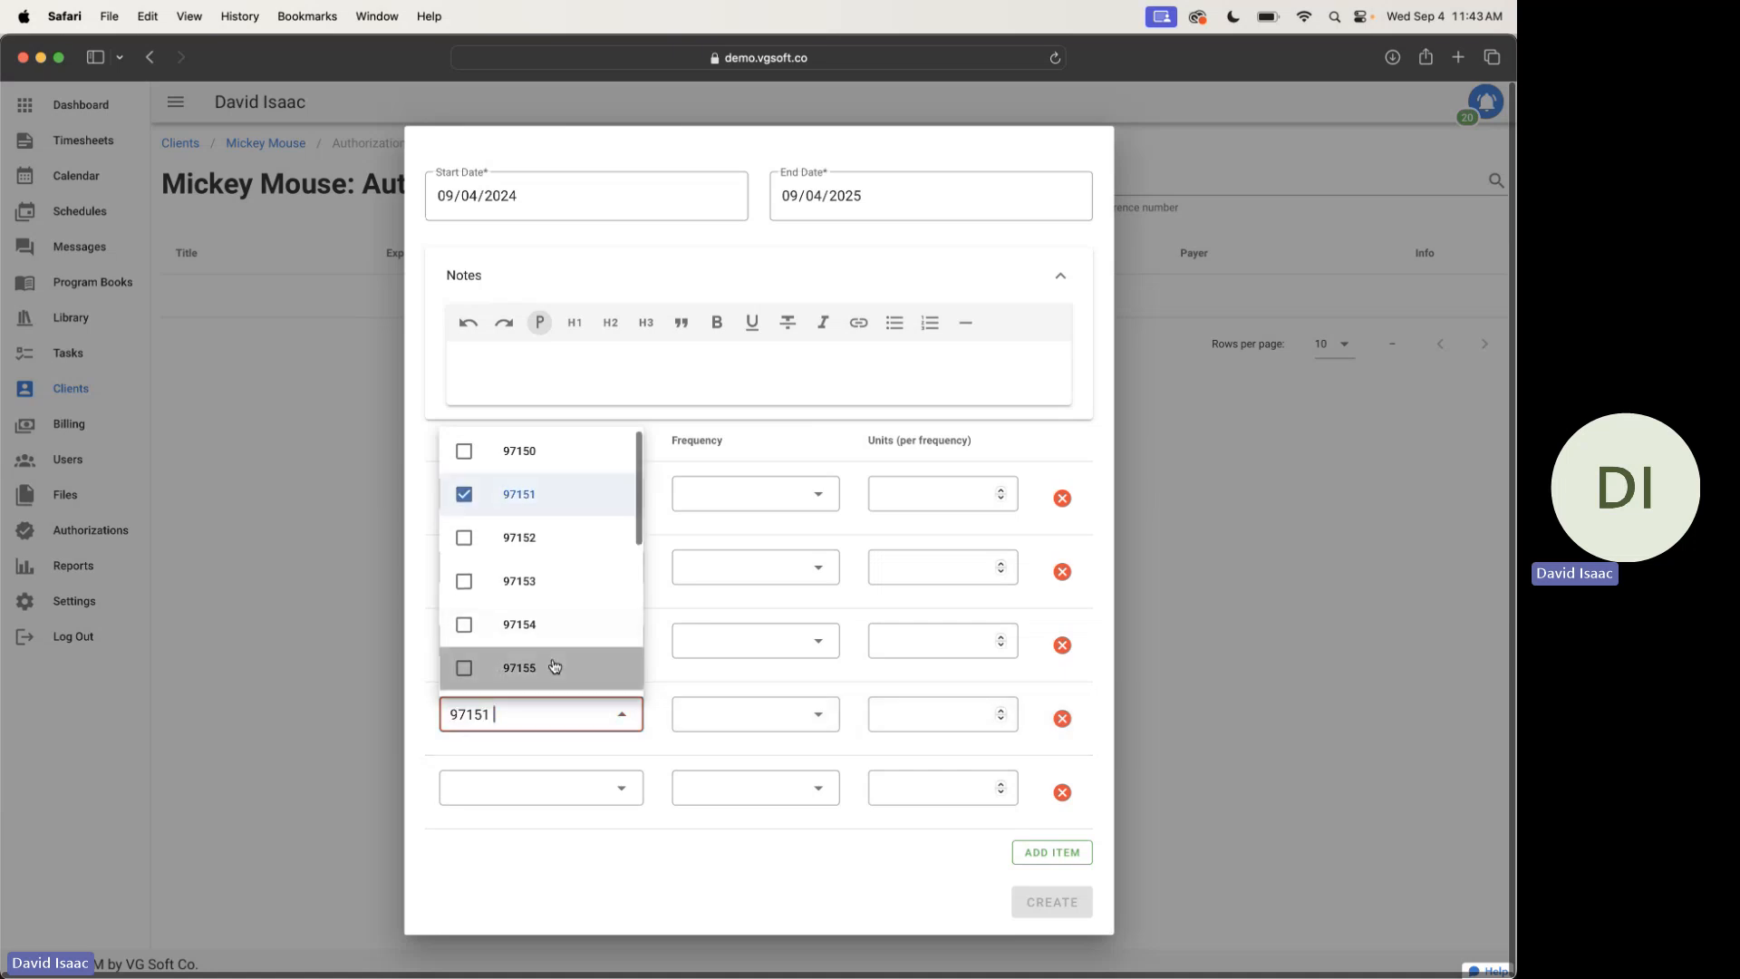
# Assign billing code 97156 to the last empty row and arrange the rows in ascending code order
pyautogui.click(622, 781)
pyautogui.scroll(-1, 589, 765)
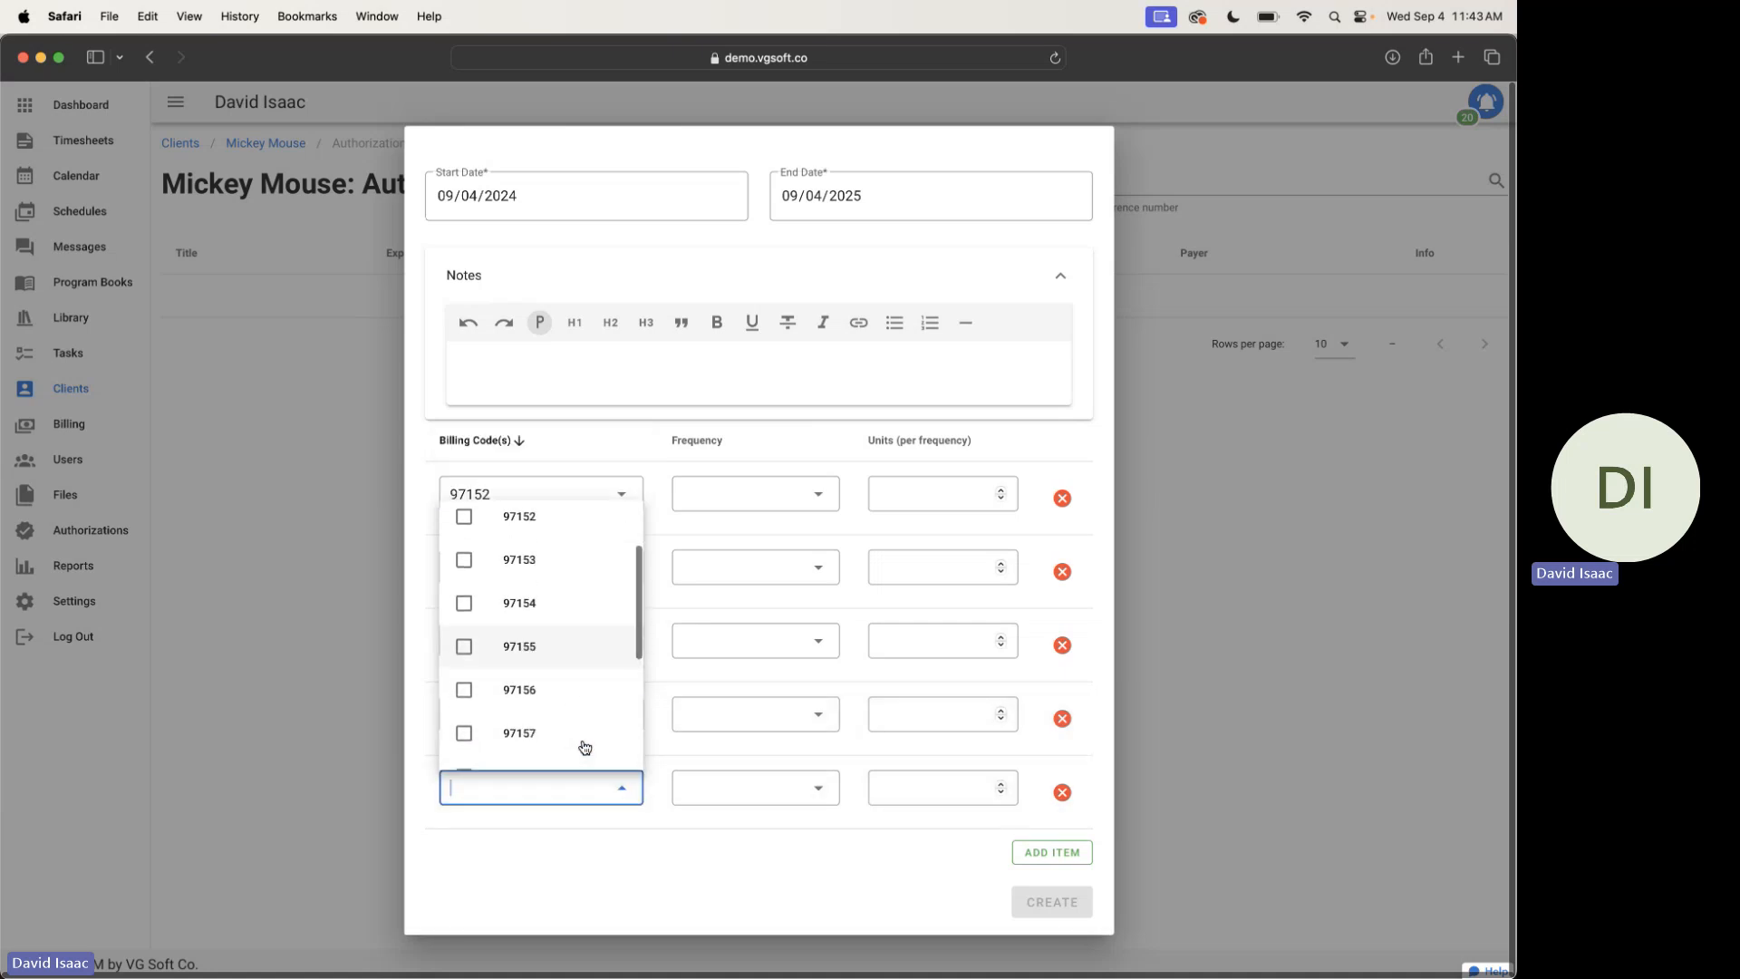
pyautogui.click(562, 693)
pyautogui.click(695, 862)
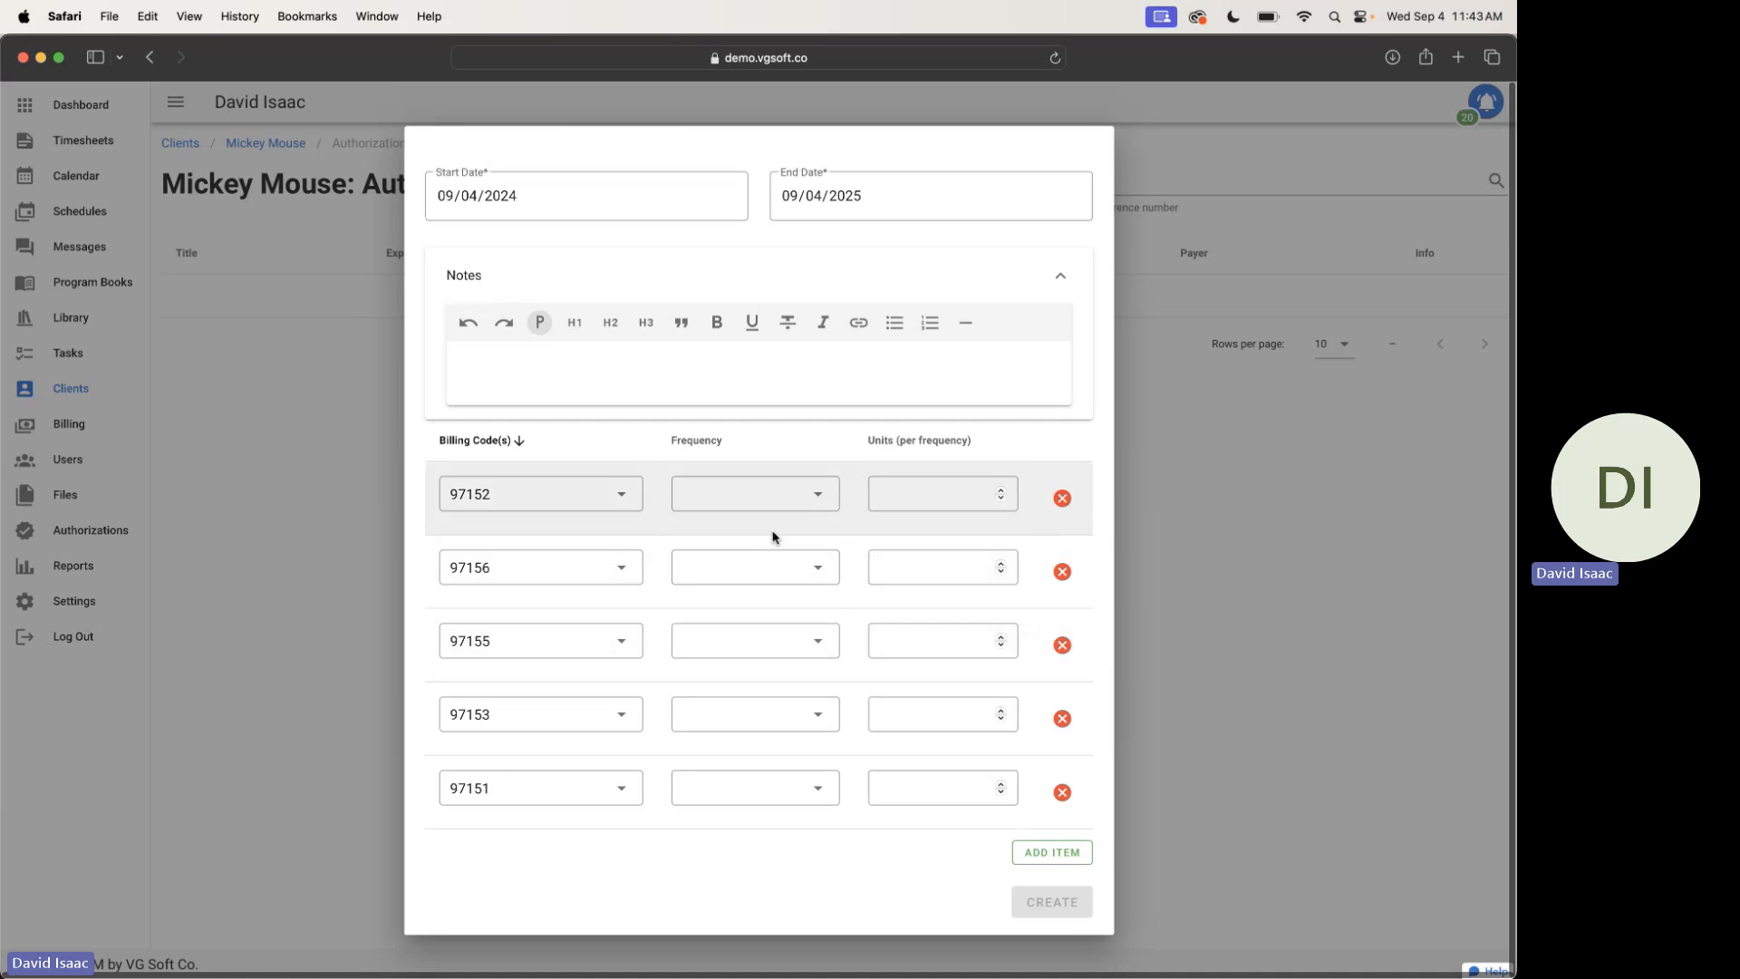
pyautogui.scroll(1, 774, 536)
pyautogui.click(517, 452)
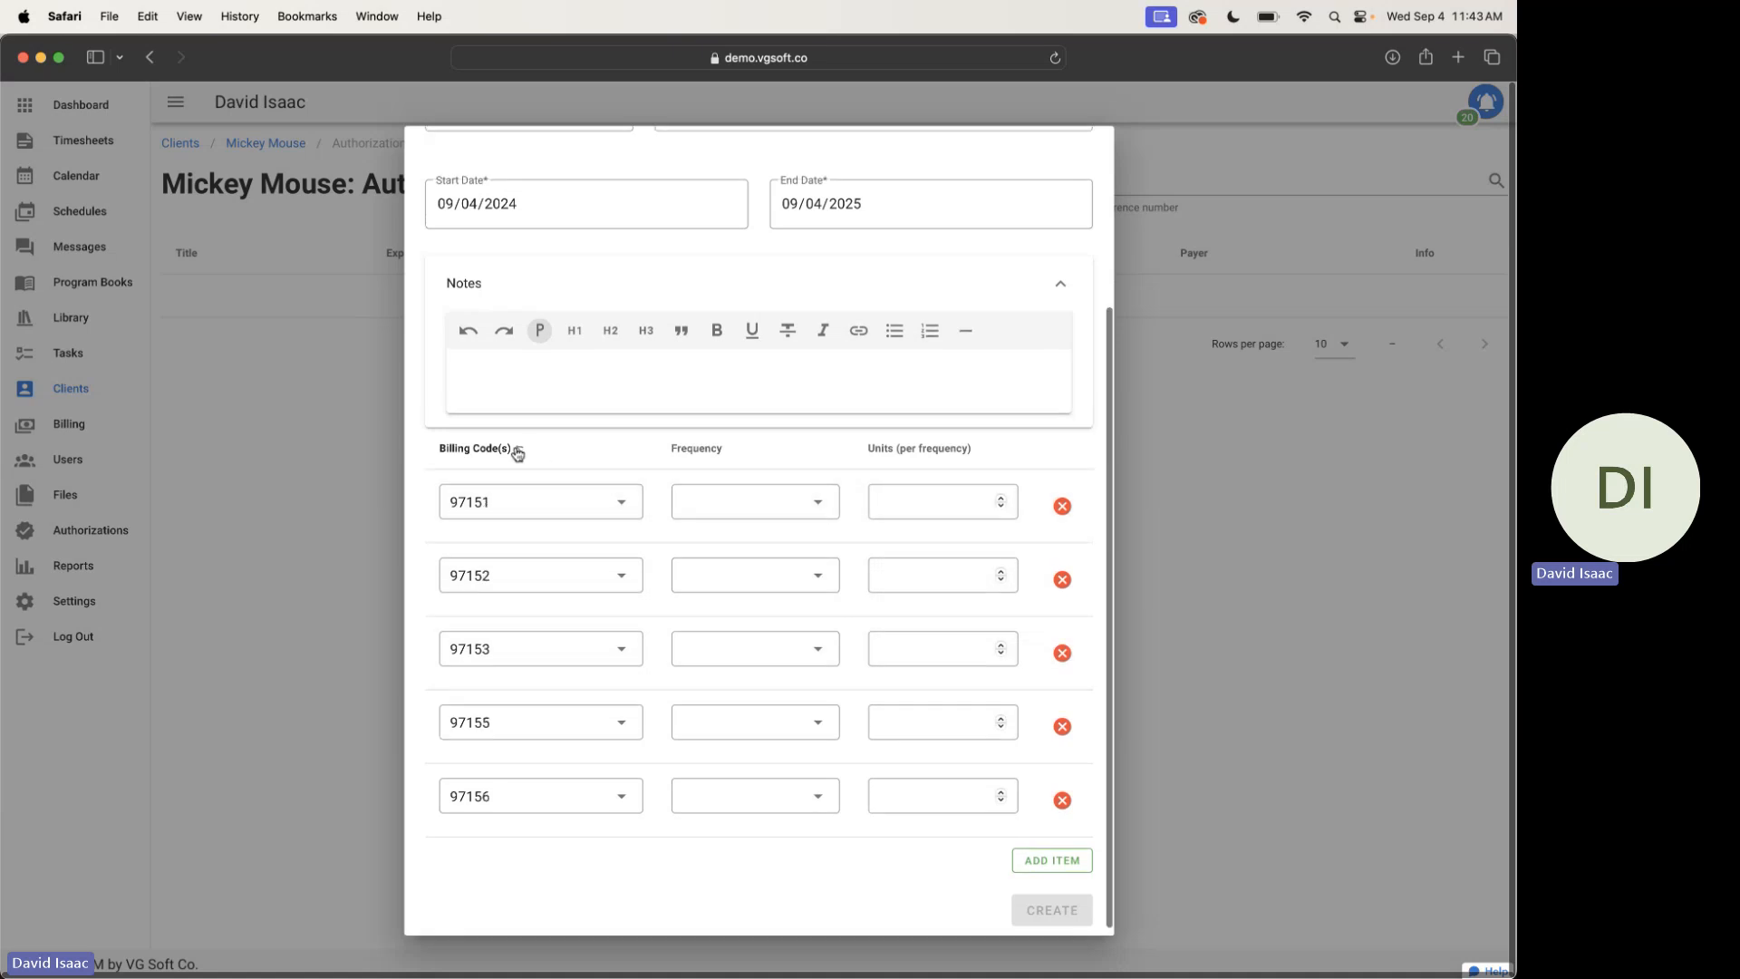
# Add a sixth row that combines billing codes 97153 and 97155
pyautogui.click(819, 506)
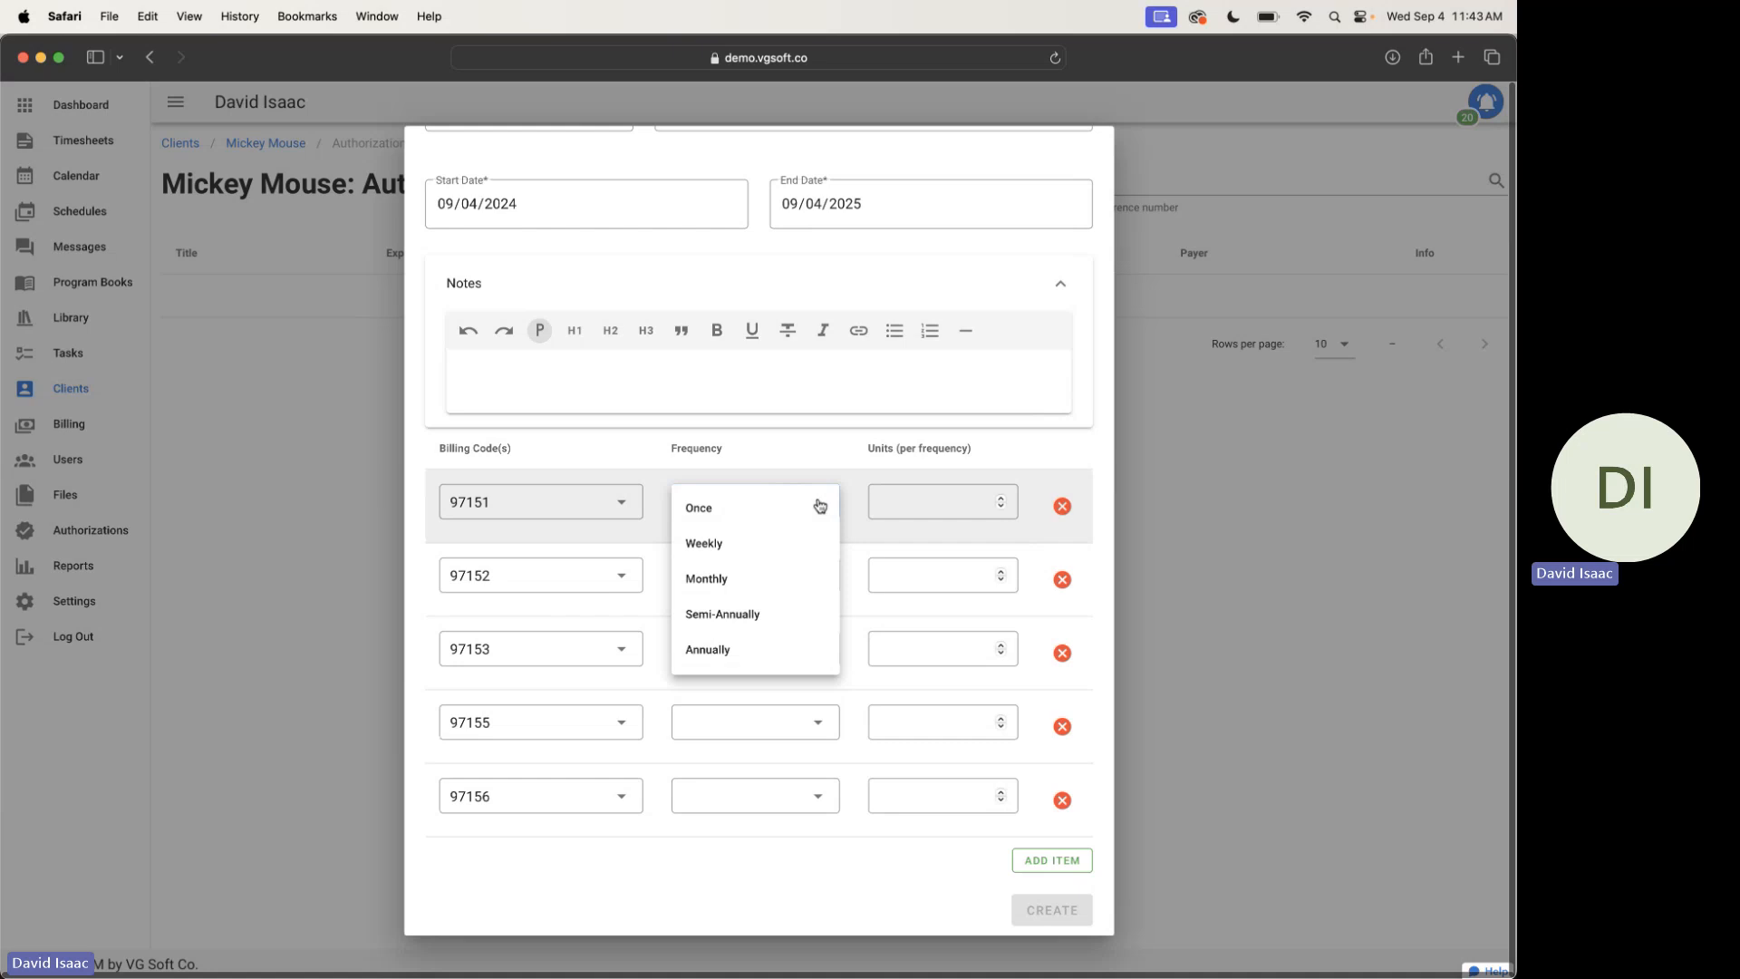
pyautogui.click(1052, 860)
pyautogui.scroll(-2, 792, 832)
pyautogui.click(618, 790)
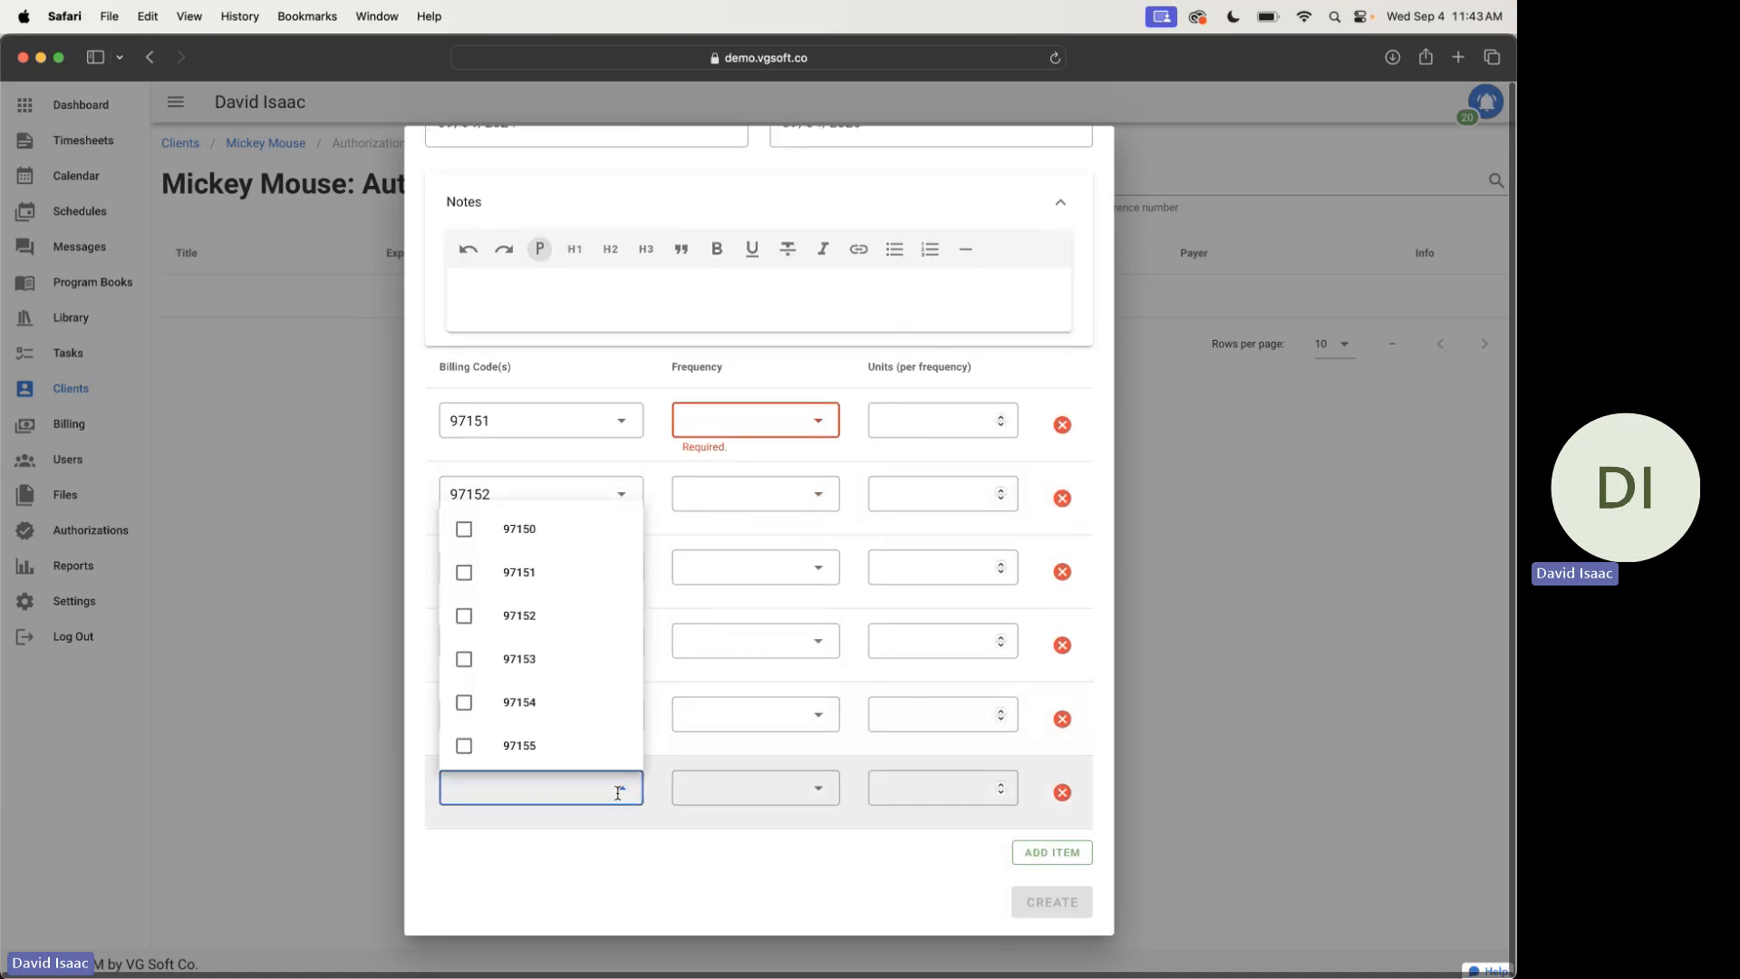
pyautogui.click(494, 659)
pyautogui.click(507, 745)
pyautogui.click(598, 886)
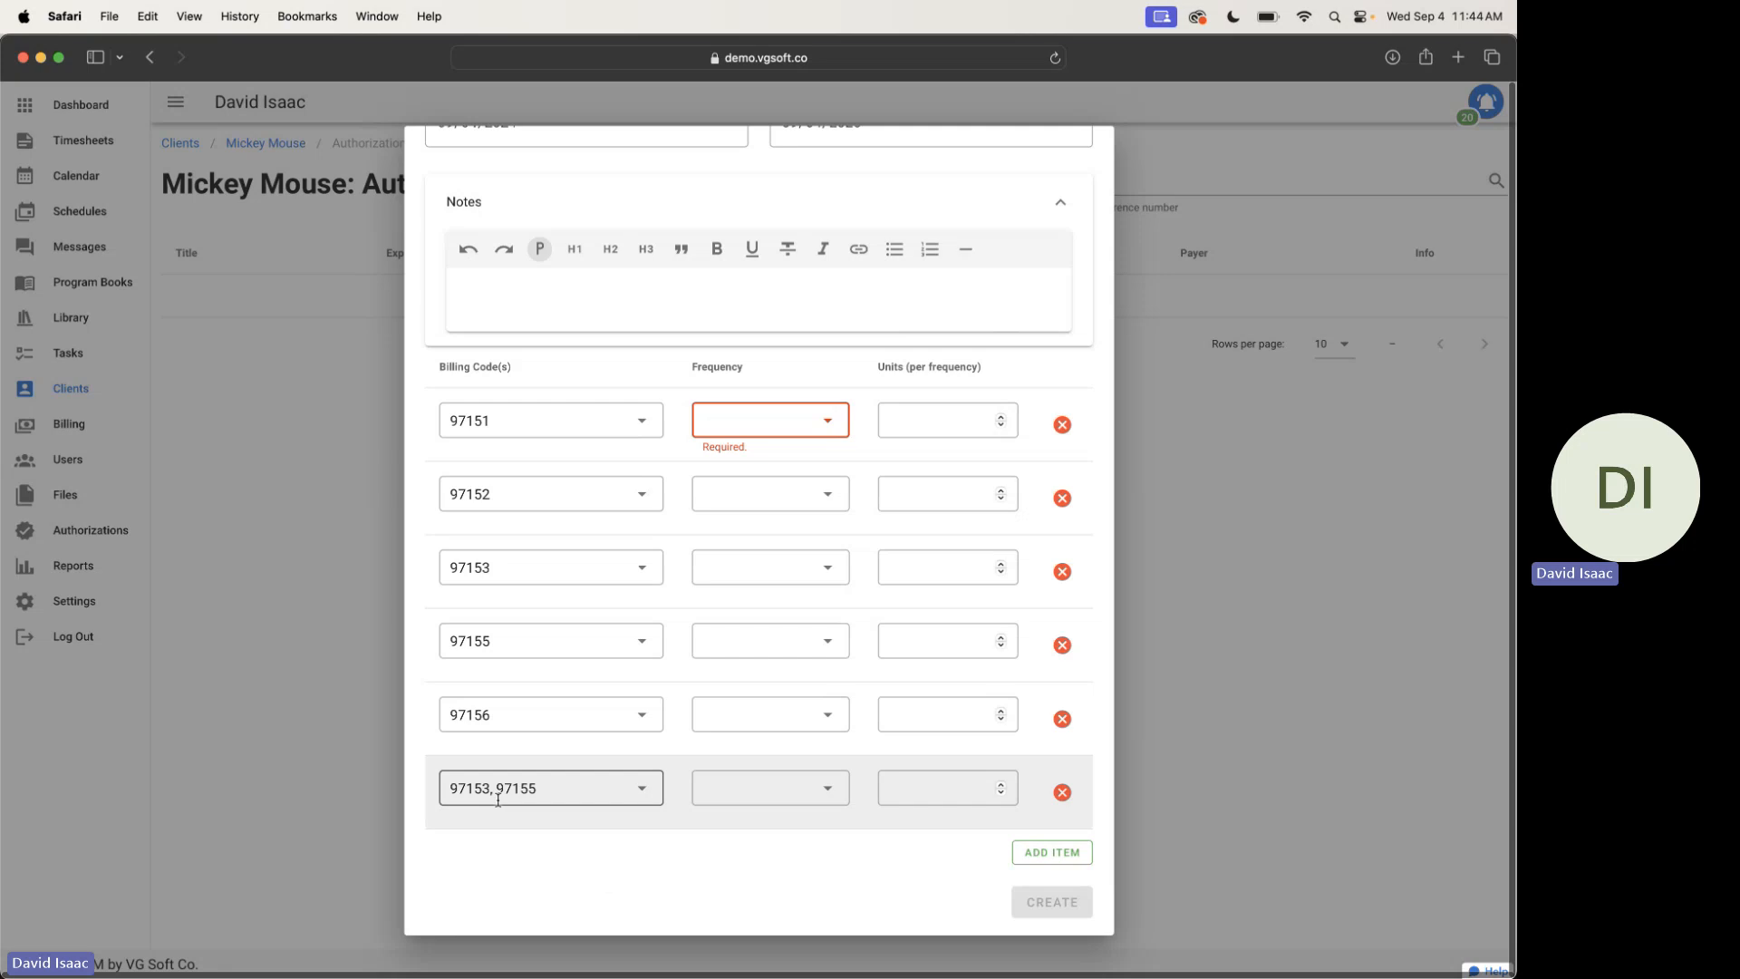
# Set the combined 97153, 97155 row to a Semi-Annually frequency with 3000 units
pyautogui.click(832, 799)
pyautogui.click(779, 897)
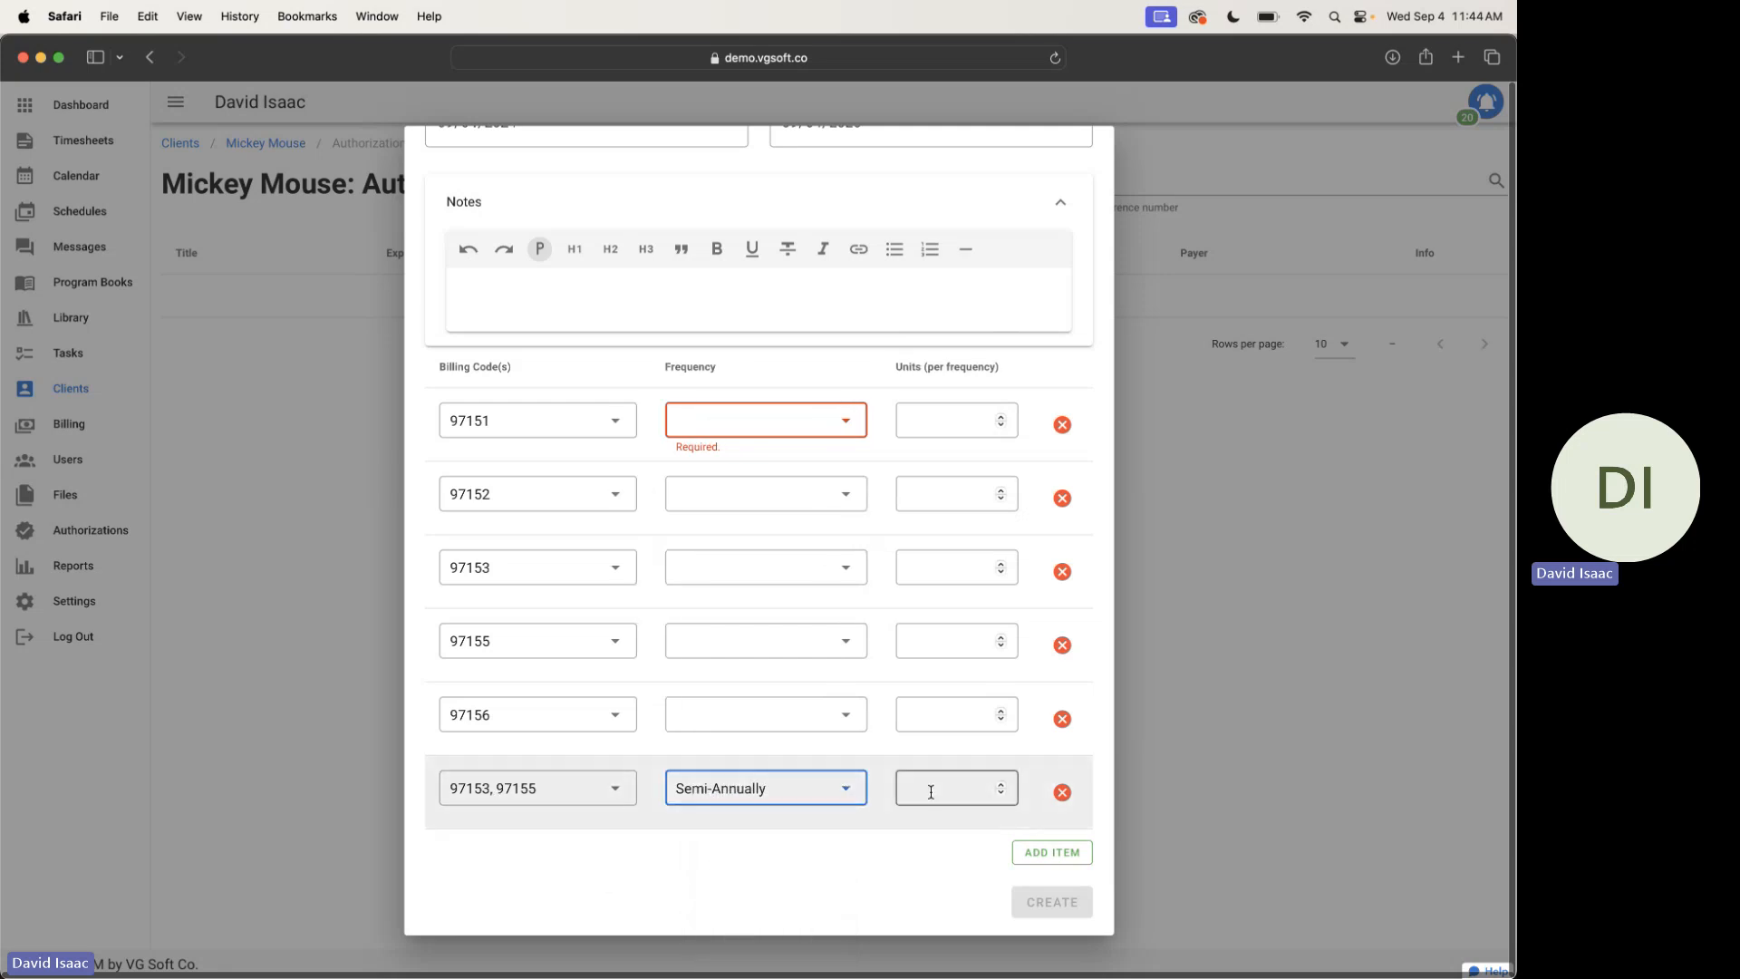
pyautogui.click(931, 792)
pyautogui.click(814, 900)
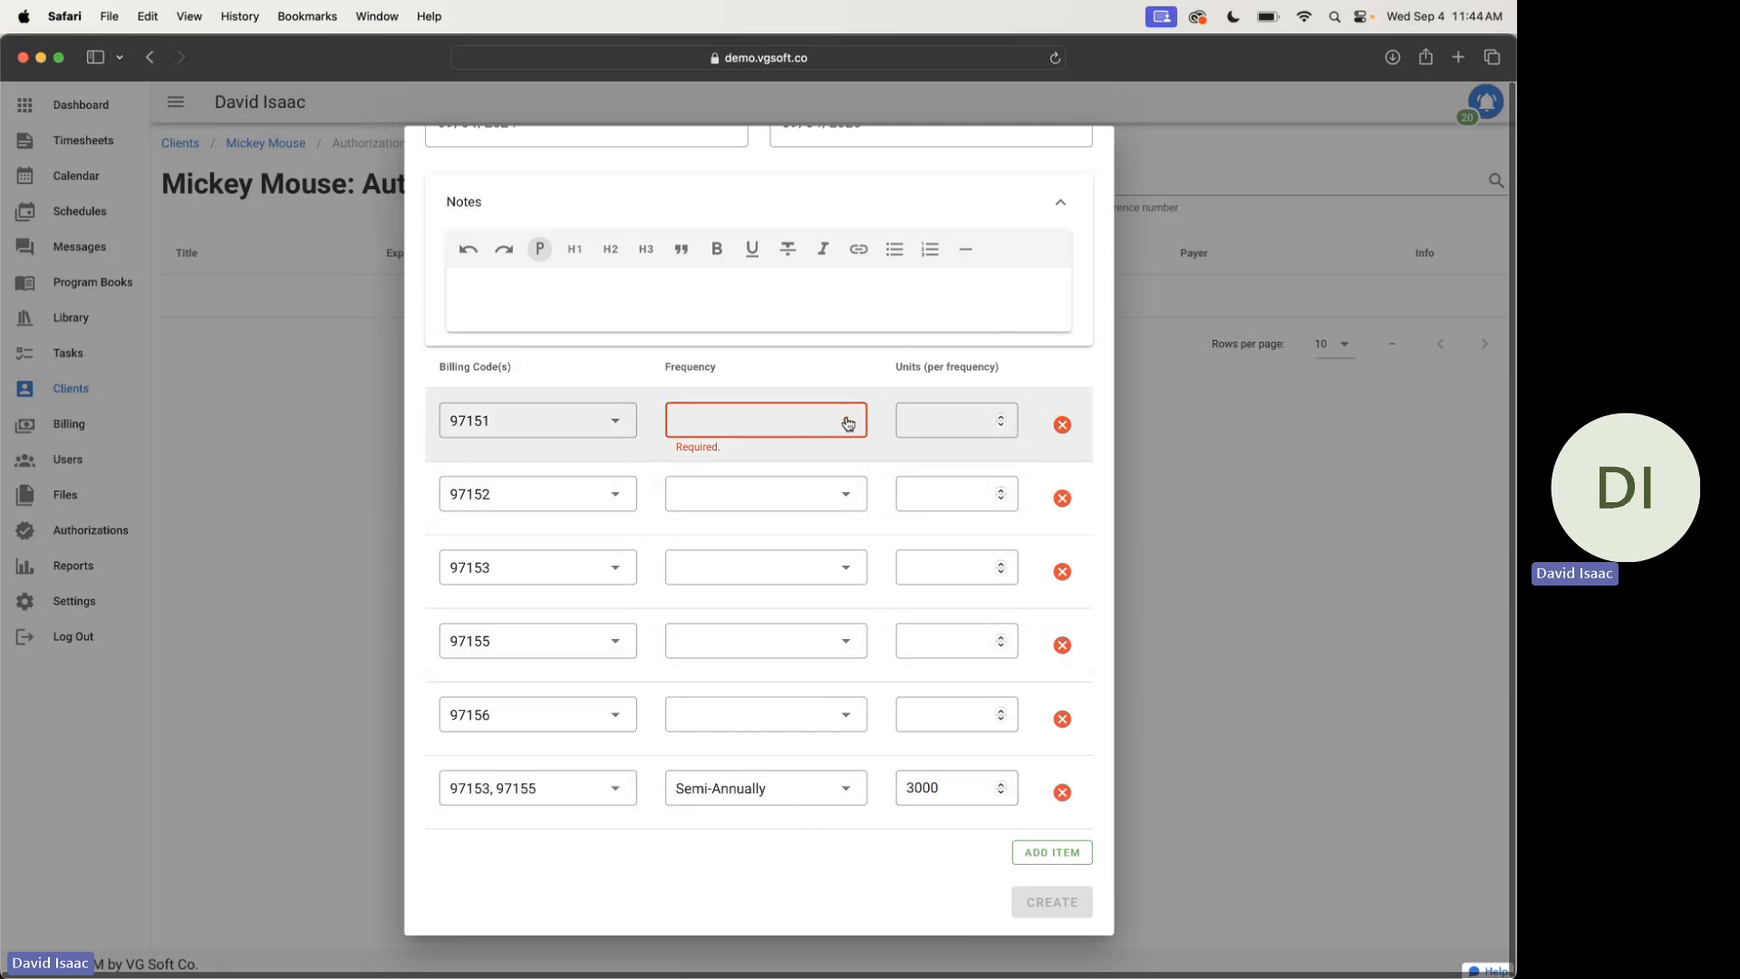
# Set code 97151 to Semi-Annually with 32 units and code 97152 to Once with 32 units
pyautogui.click(819, 426)
pyautogui.click(757, 532)
pyautogui.click(933, 420)
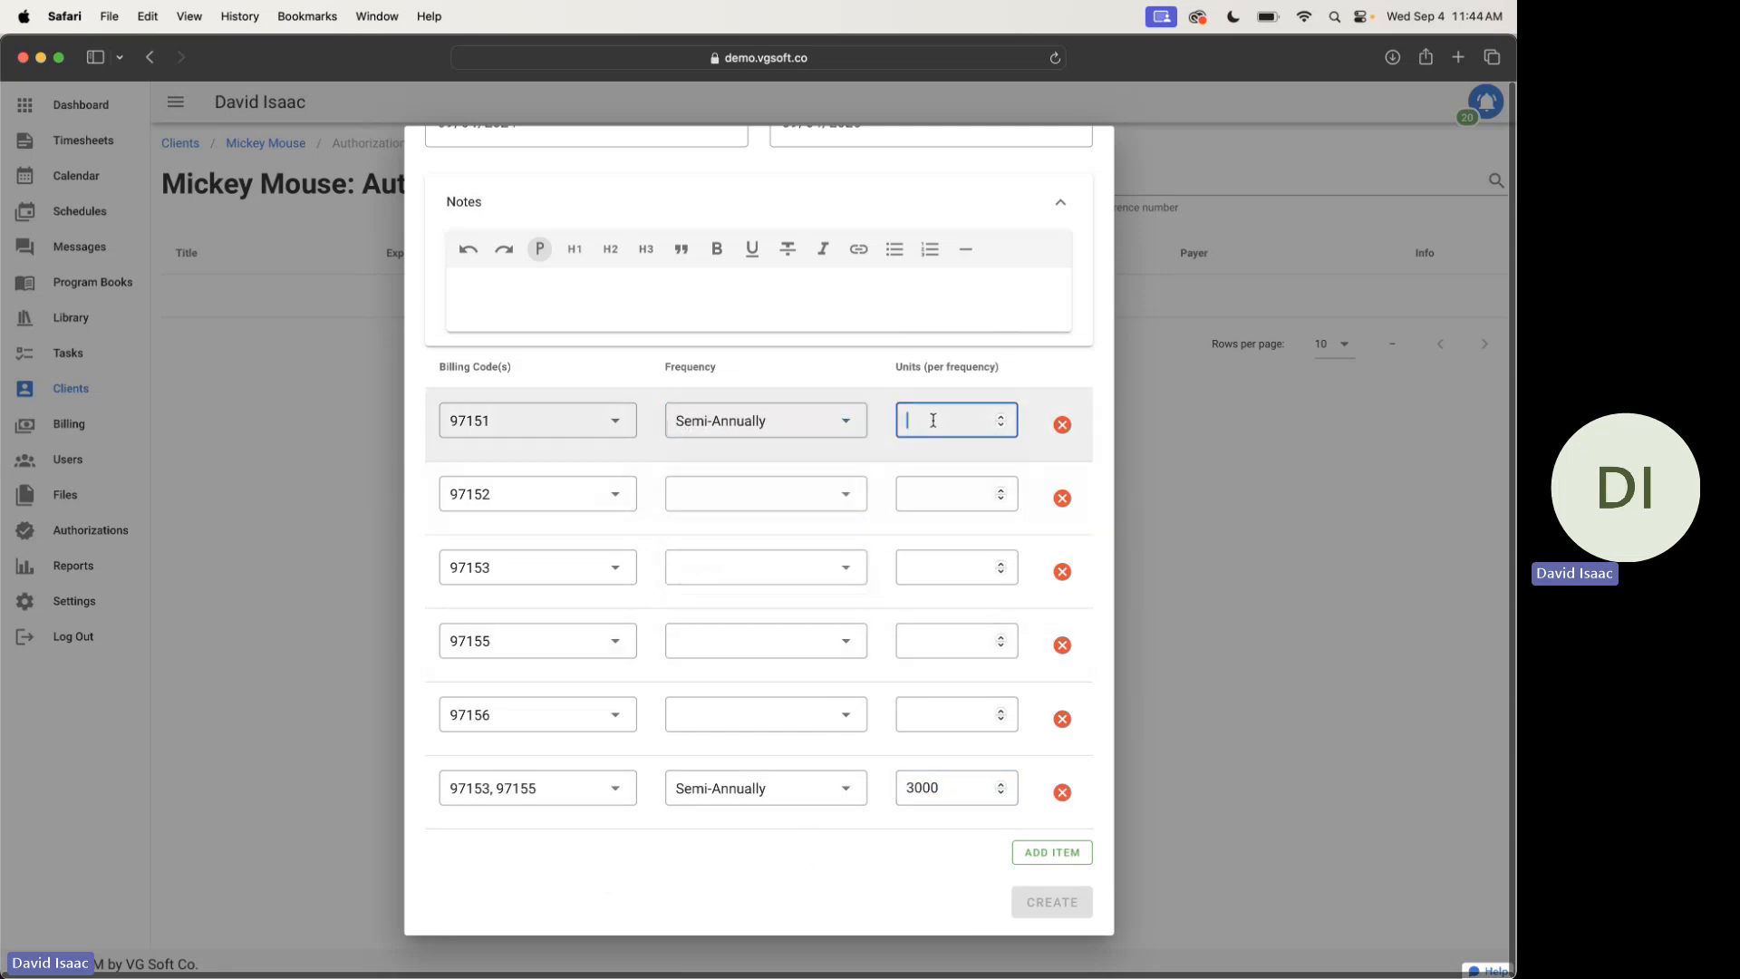
pyautogui.write('32')
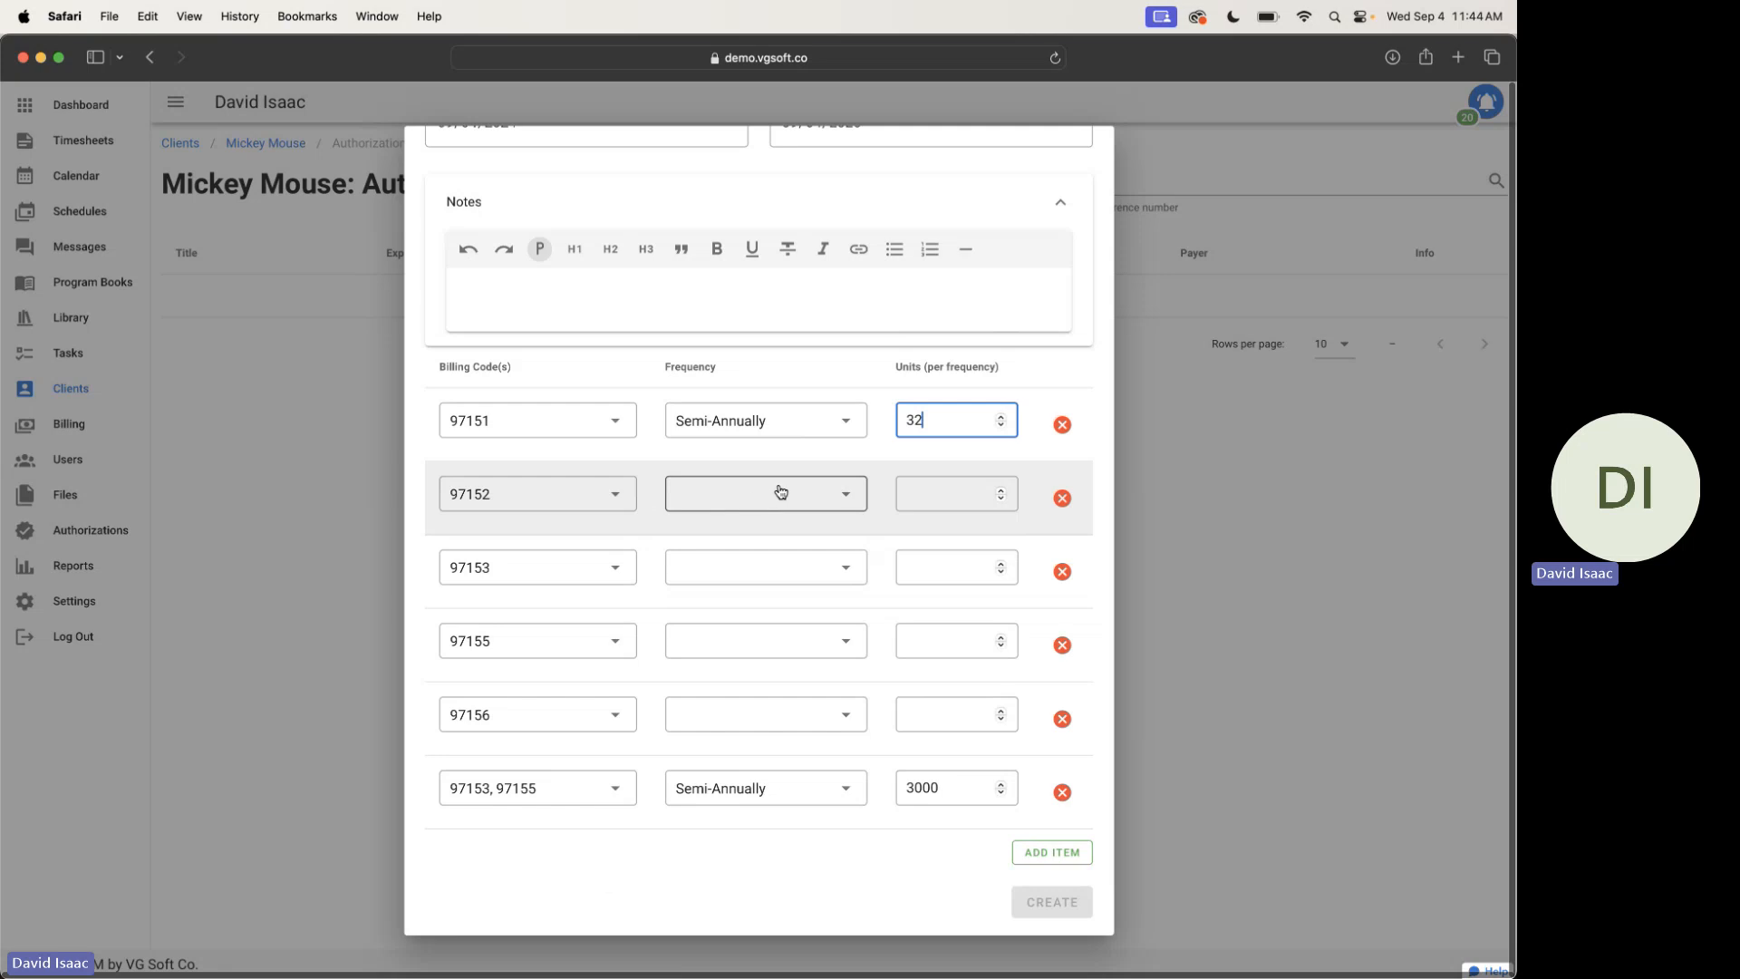
pyautogui.click(776, 495)
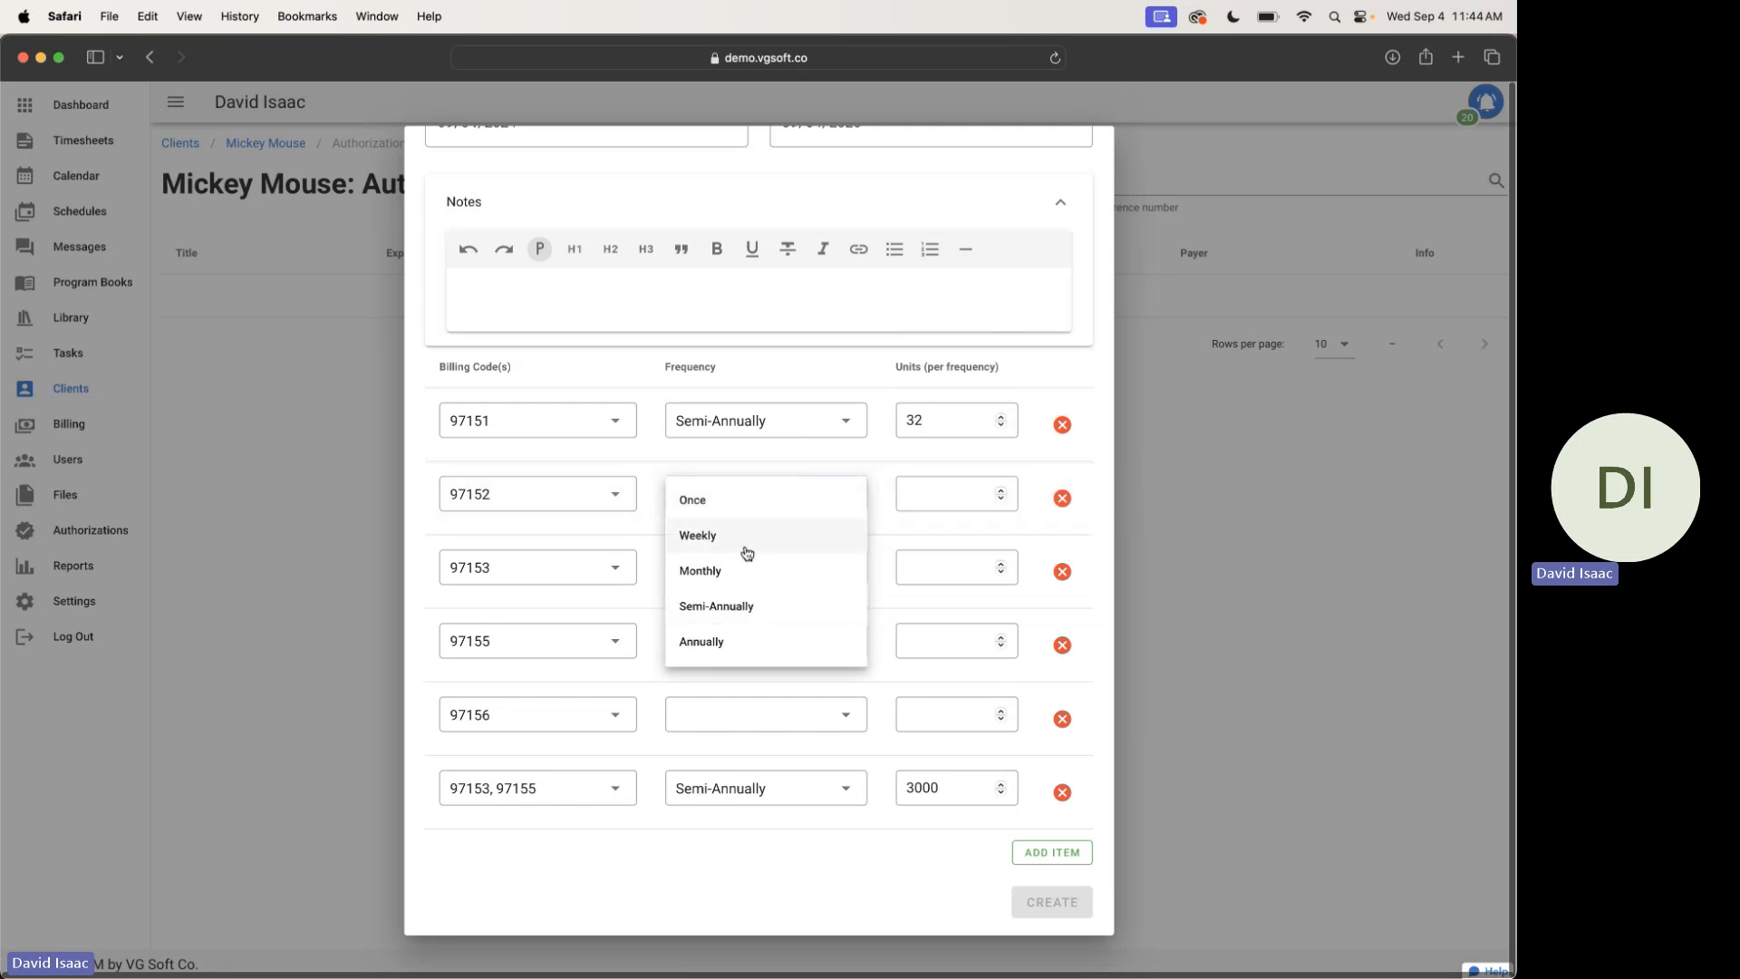
pyautogui.click(758, 501)
pyautogui.click(769, 504)
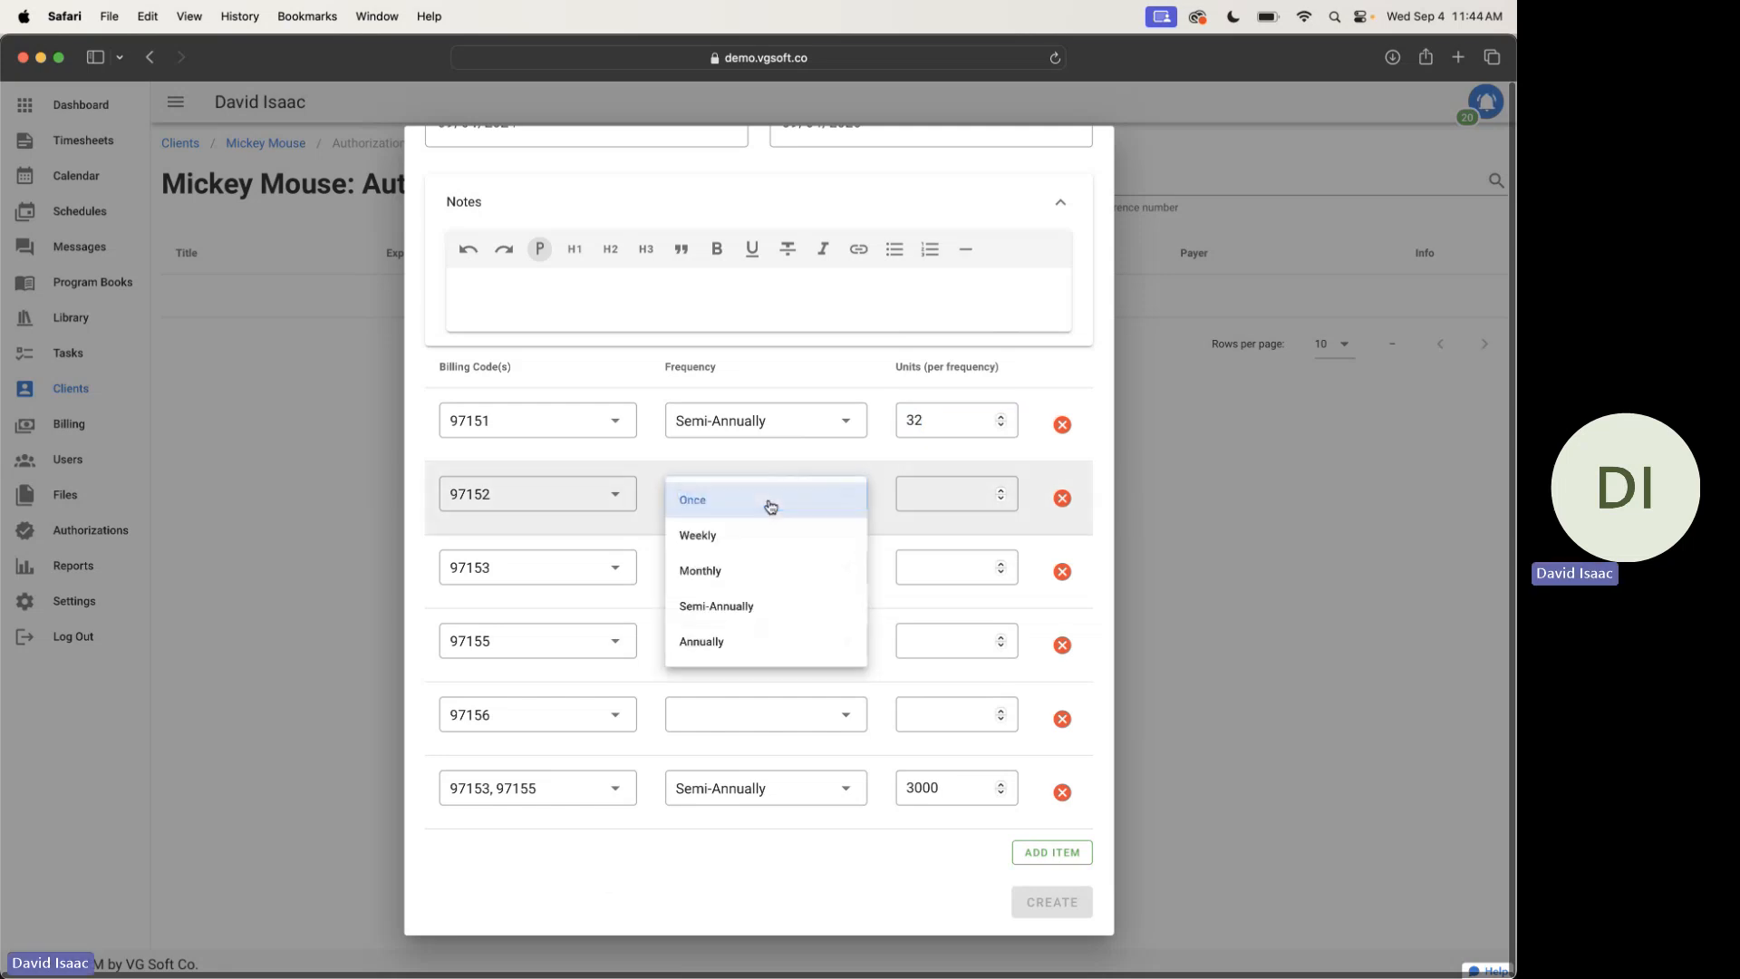
pyautogui.click(954, 497)
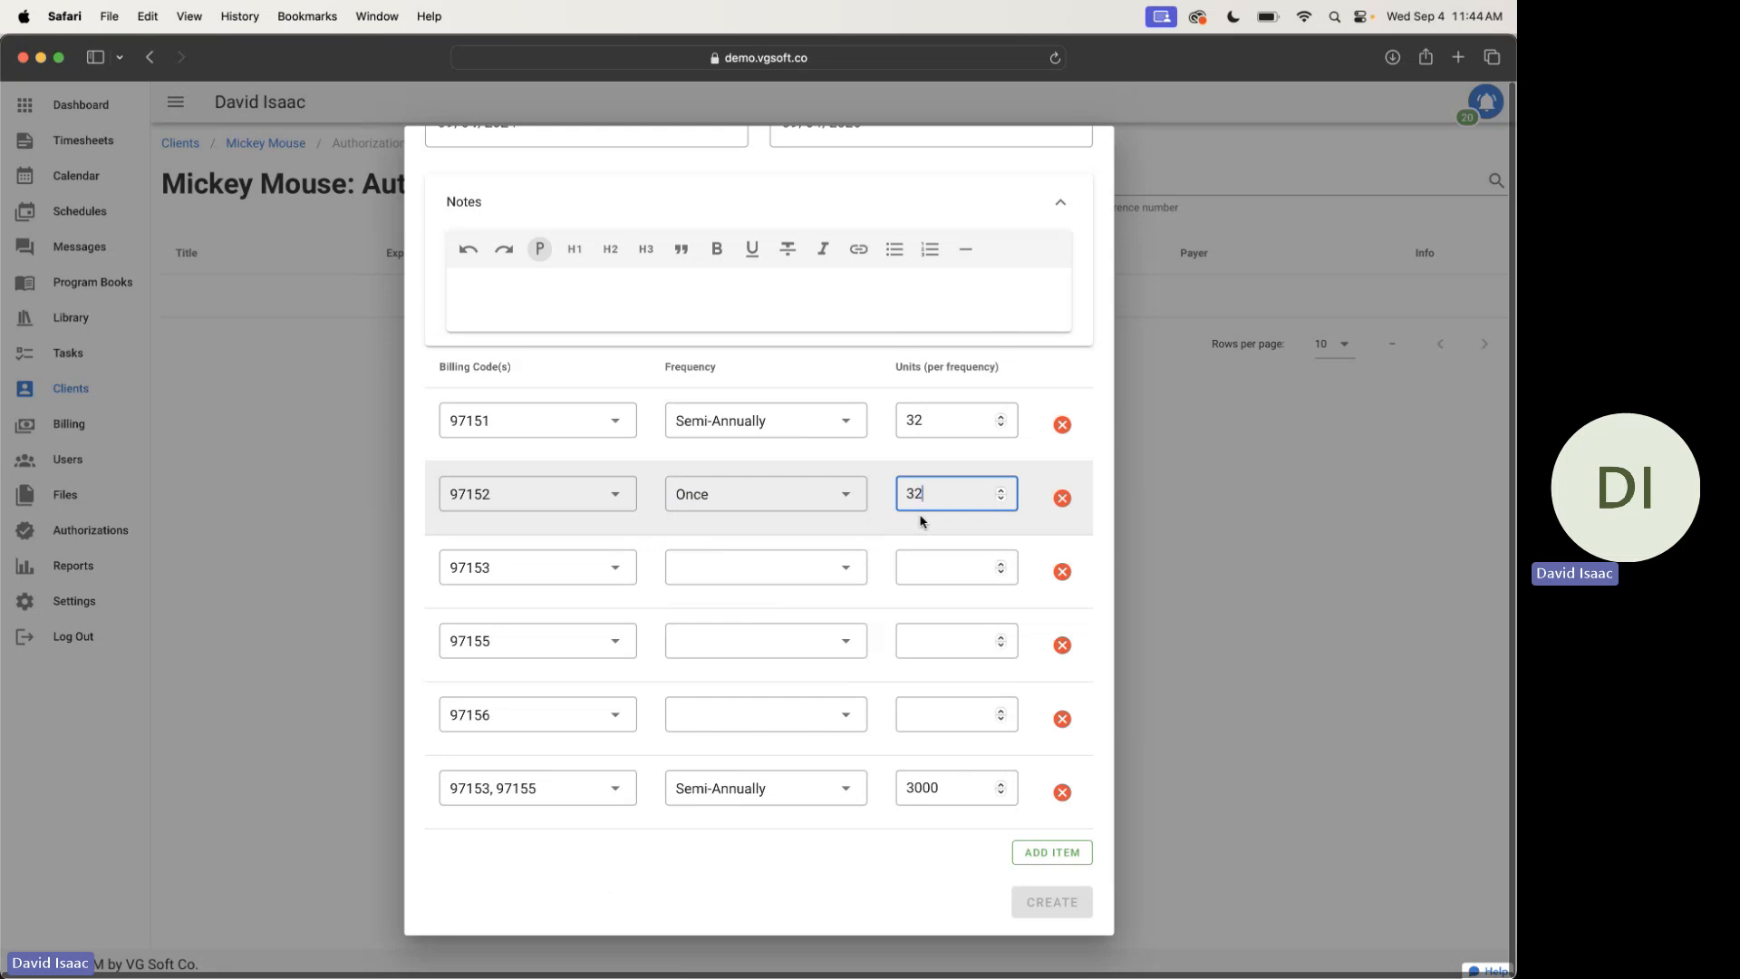
# Set the single-code 97153 row to Weekly with 160 units and the single-code 97155 row to Monthly with 96 units
pyautogui.click(843, 567)
pyautogui.click(787, 606)
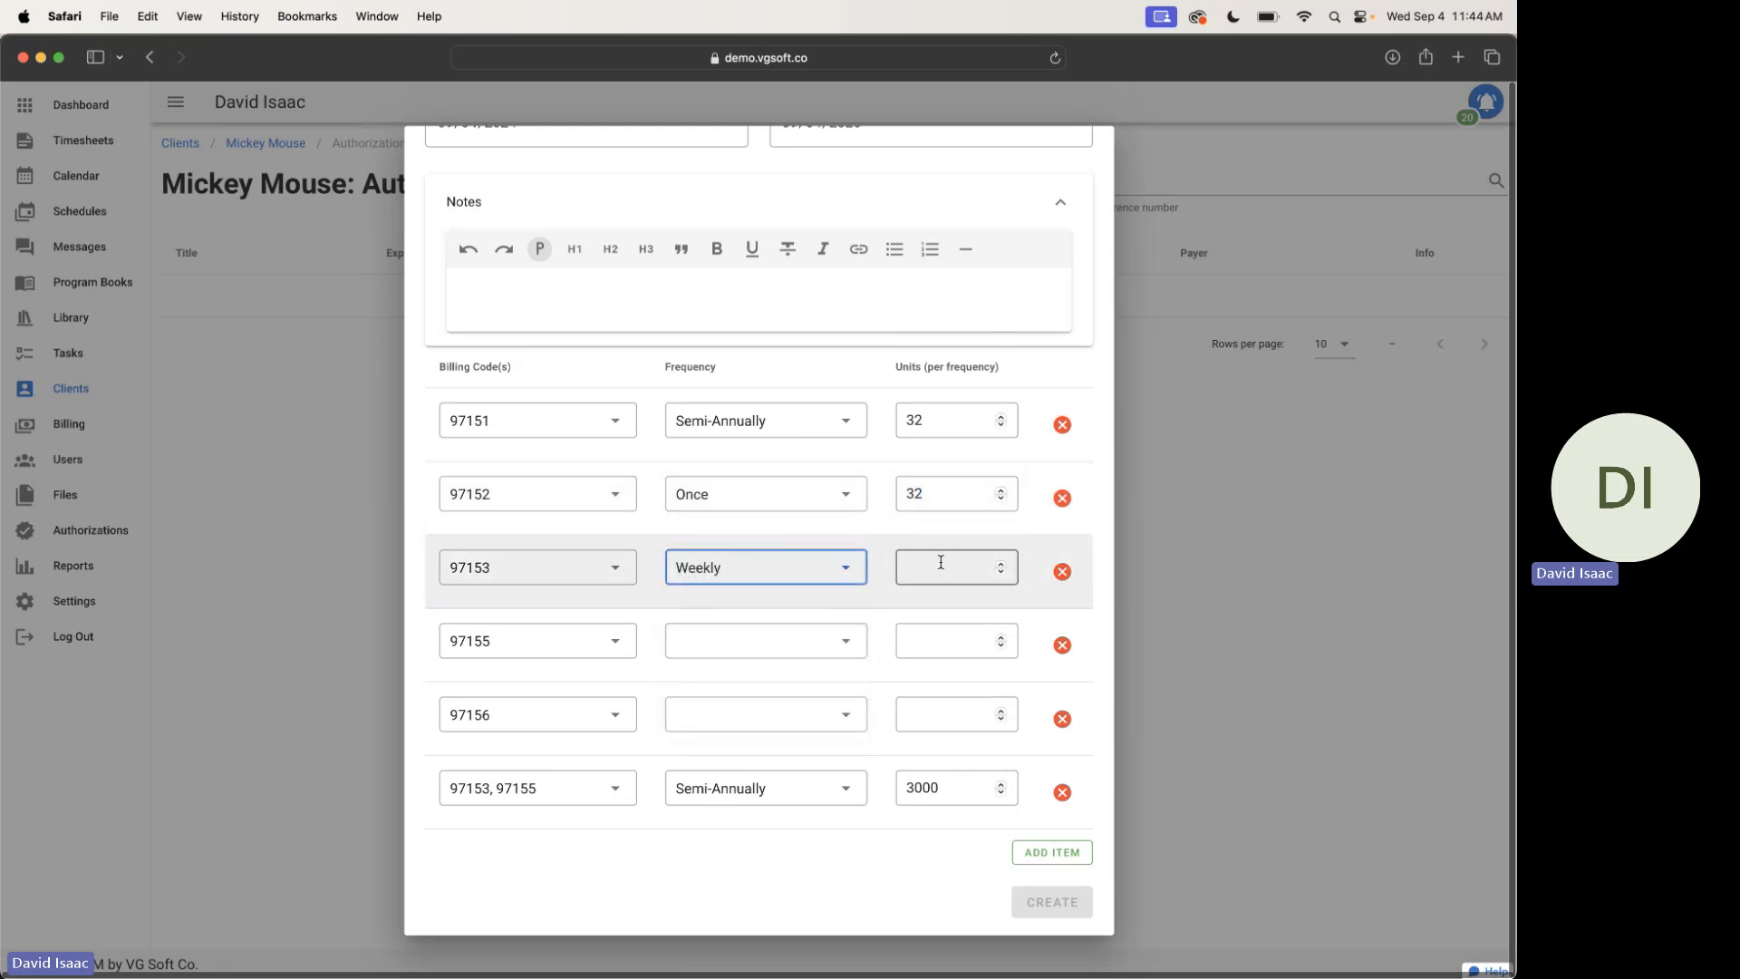
pyautogui.click(940, 563)
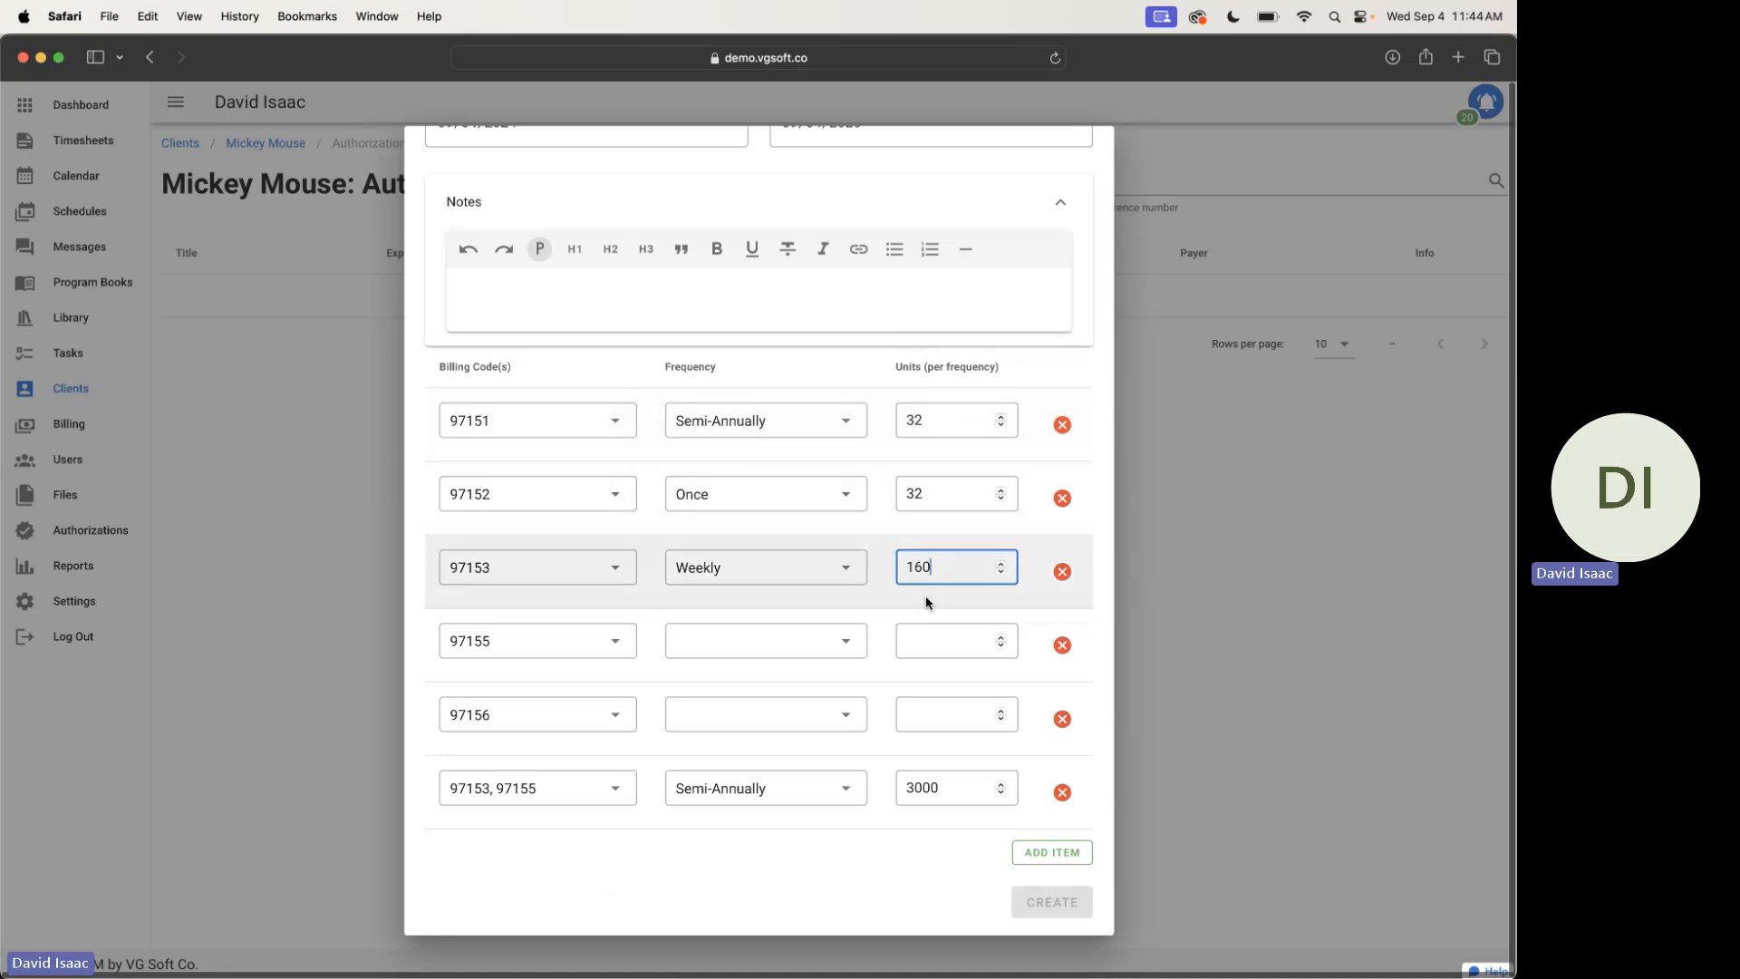
pyautogui.click(847, 644)
pyautogui.click(780, 716)
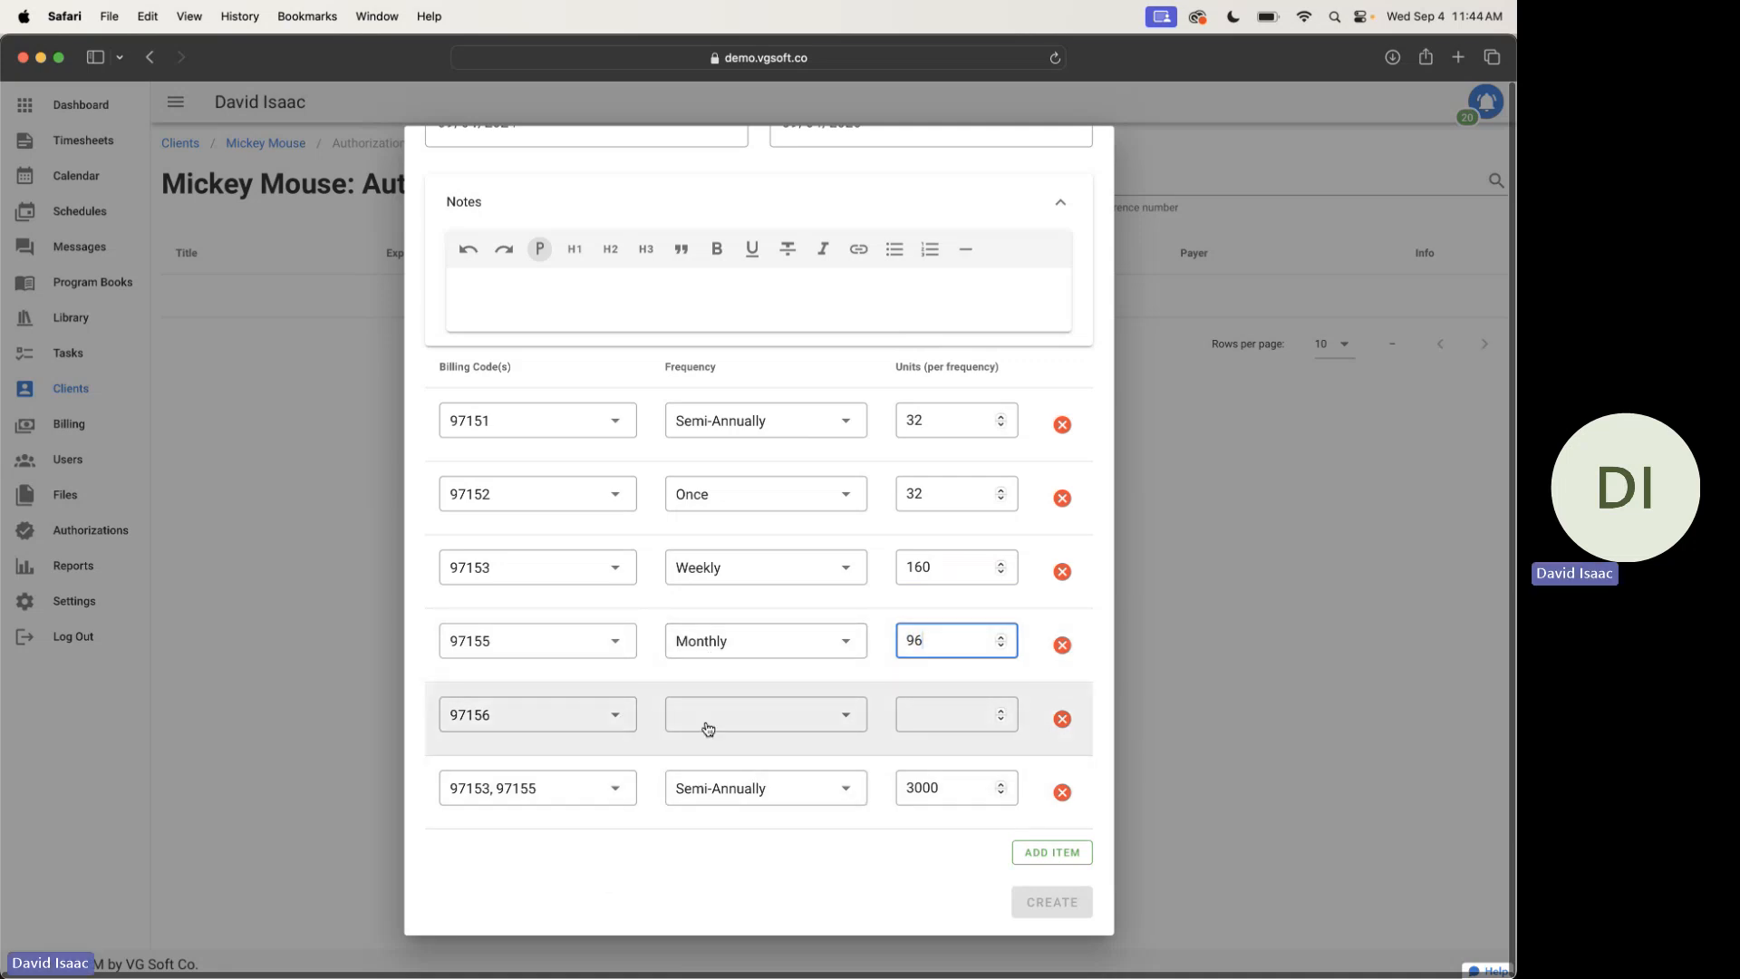
# Set code 97156 to Monthly with 96 units and delete the combined 97153, 97155 row
pyautogui.click(802, 716)
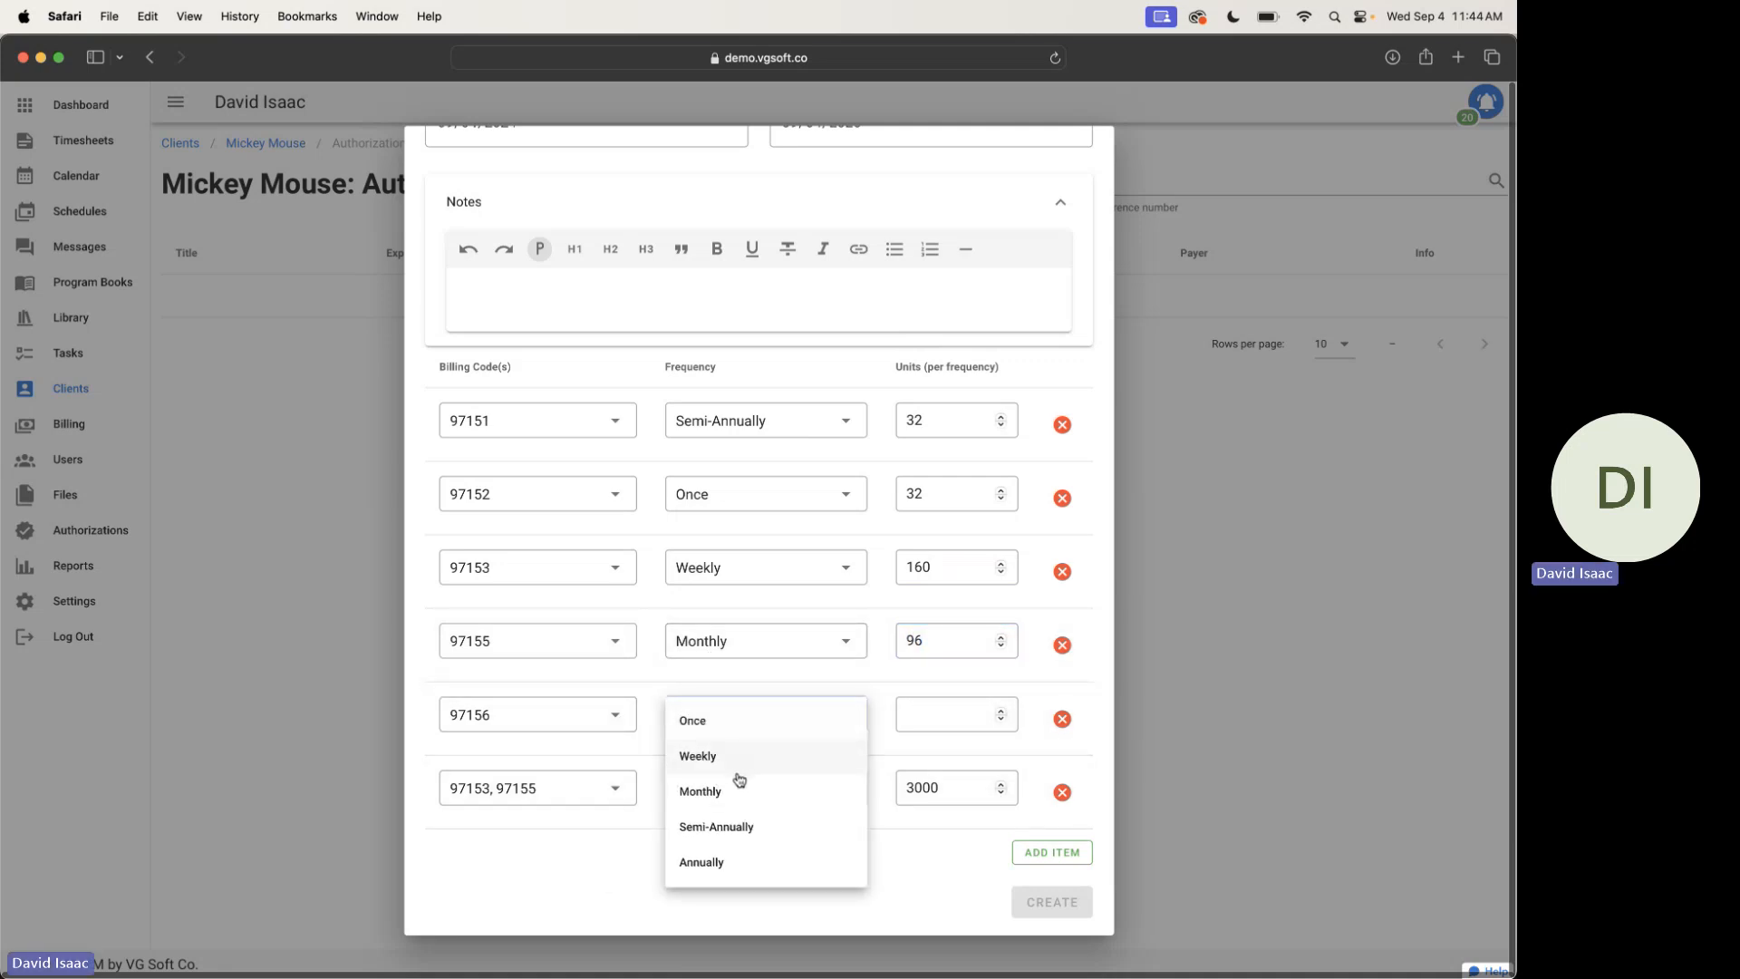
pyautogui.click(740, 789)
pyautogui.click(943, 720)
pyautogui.write('96')
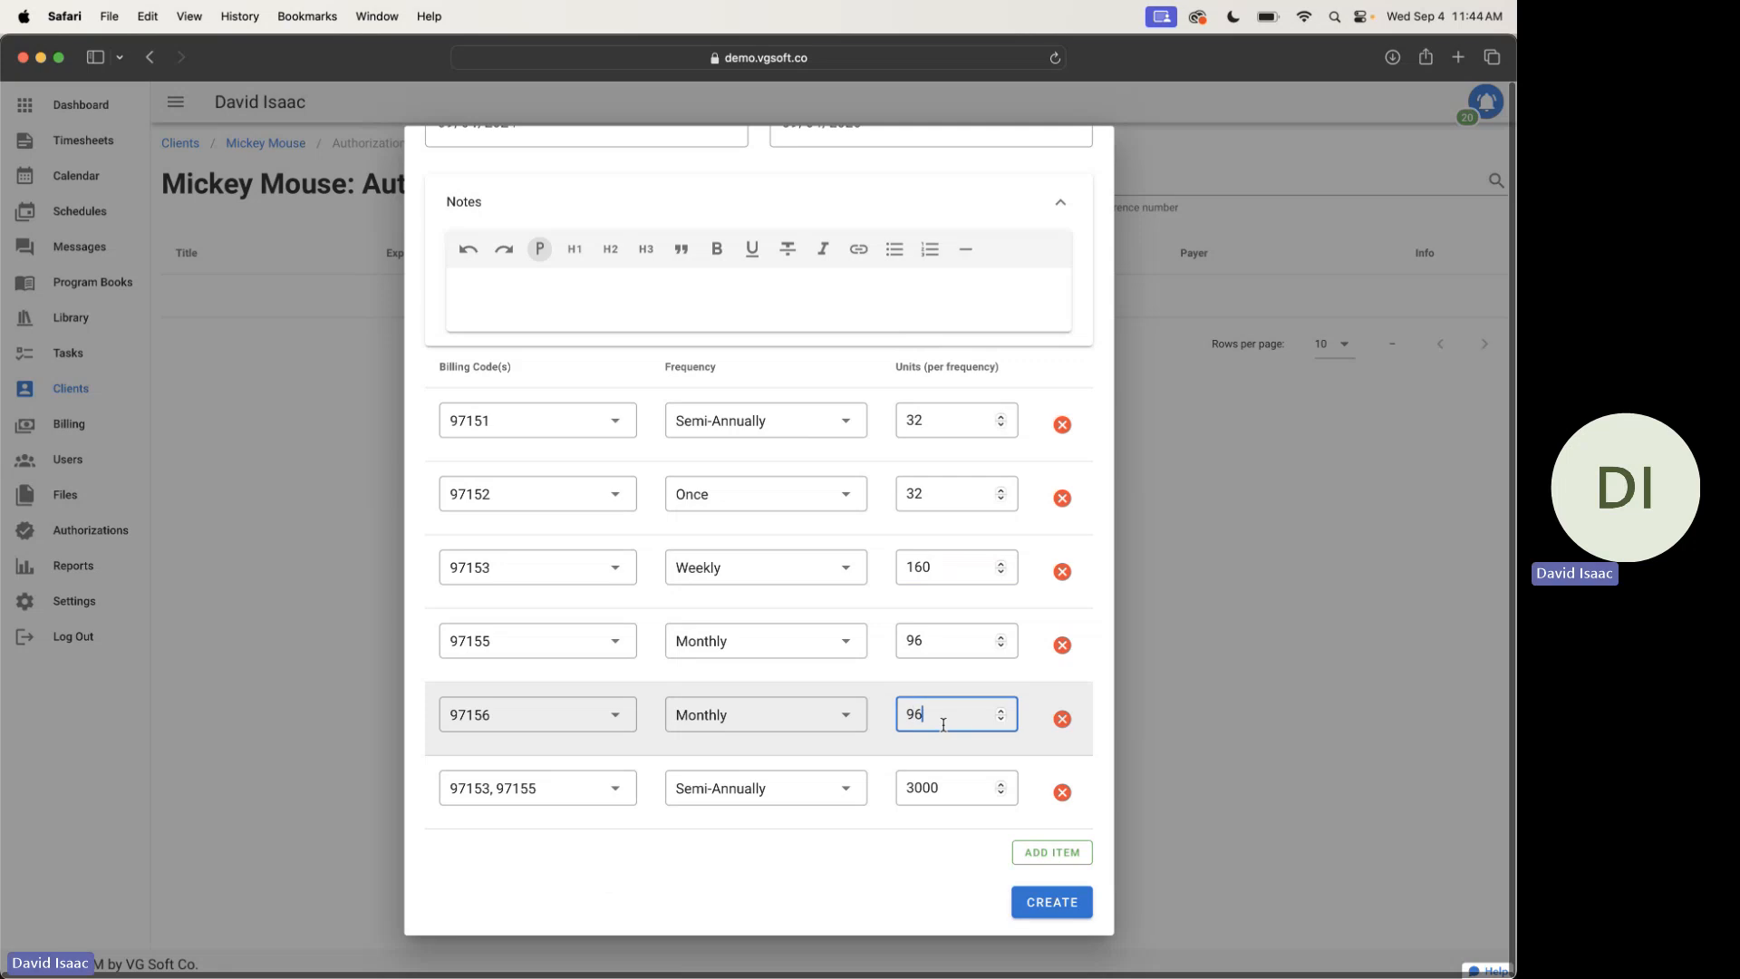
pyautogui.click(1062, 792)
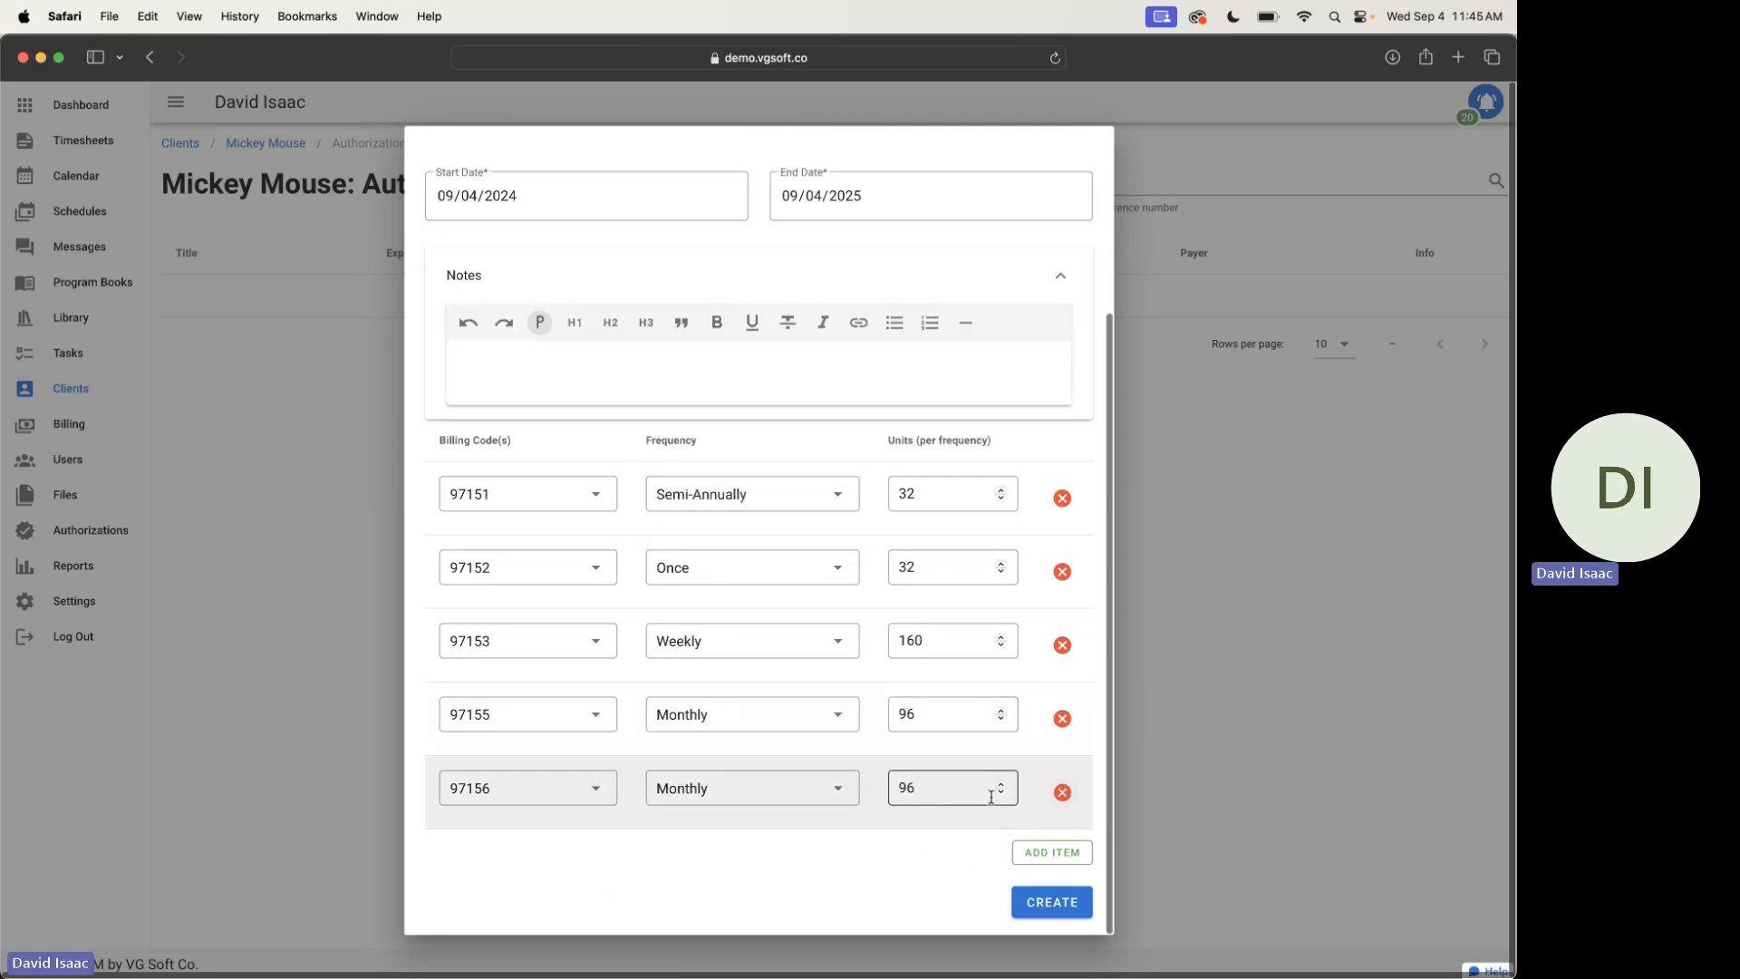
# Create the authorization and reload the client's authorizations list
pyautogui.click(1042, 902)
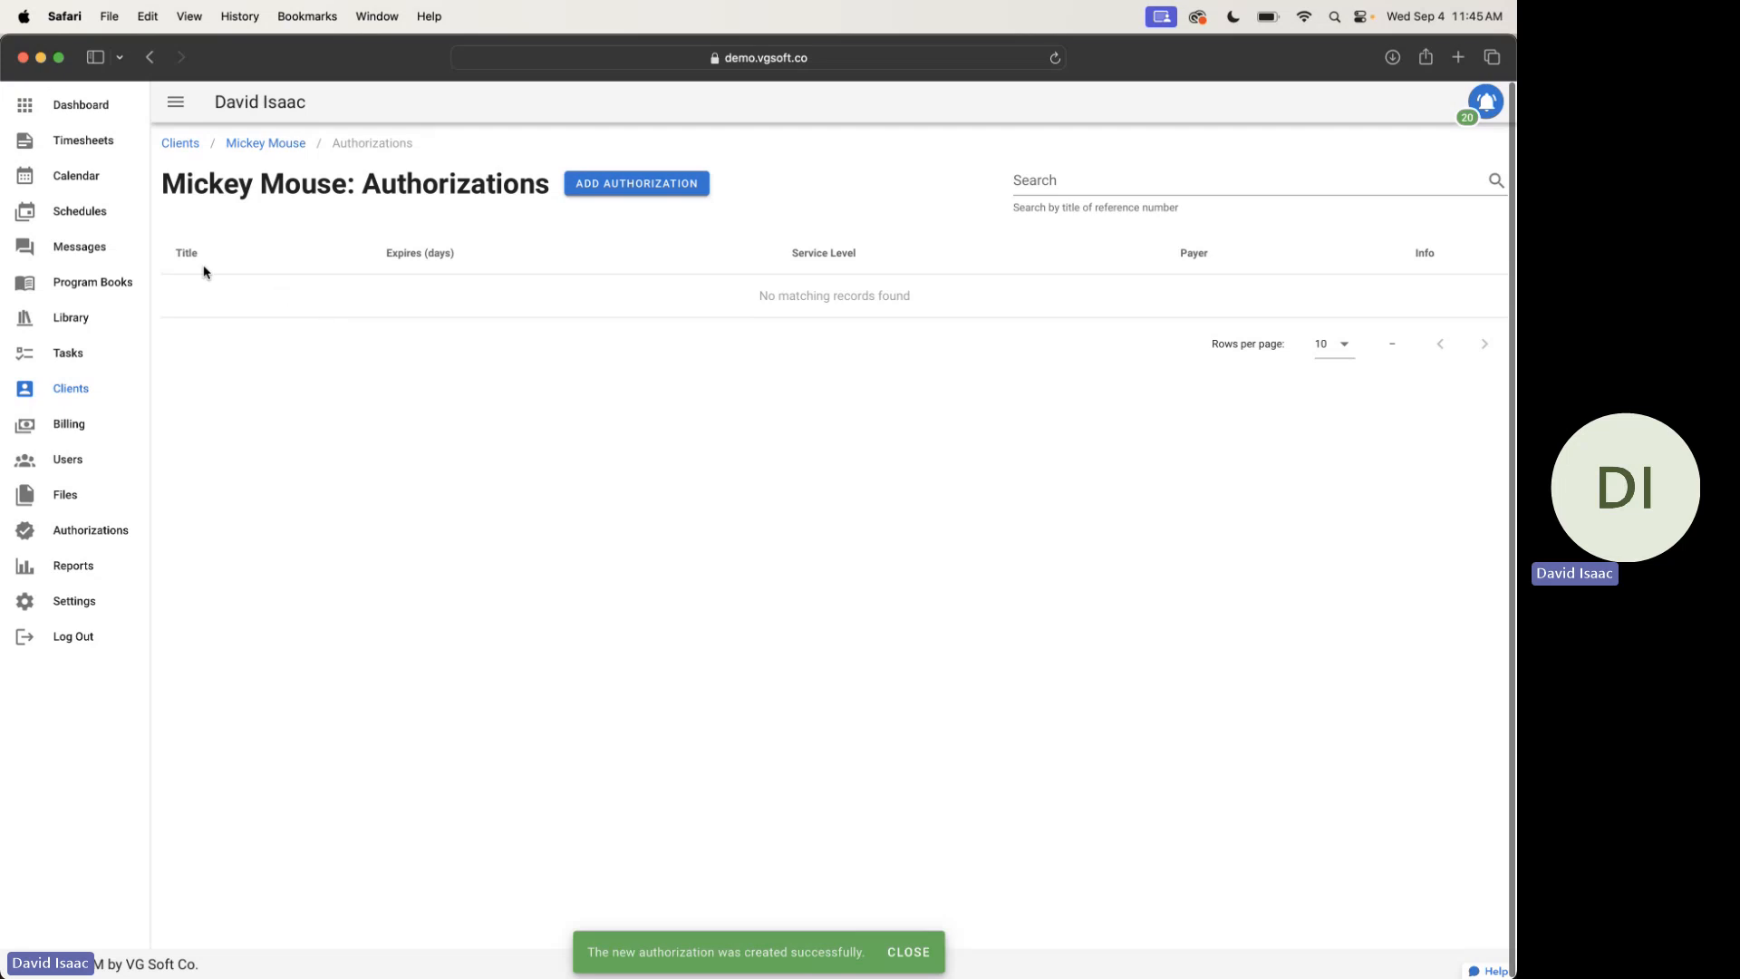
pyautogui.click(1055, 57)
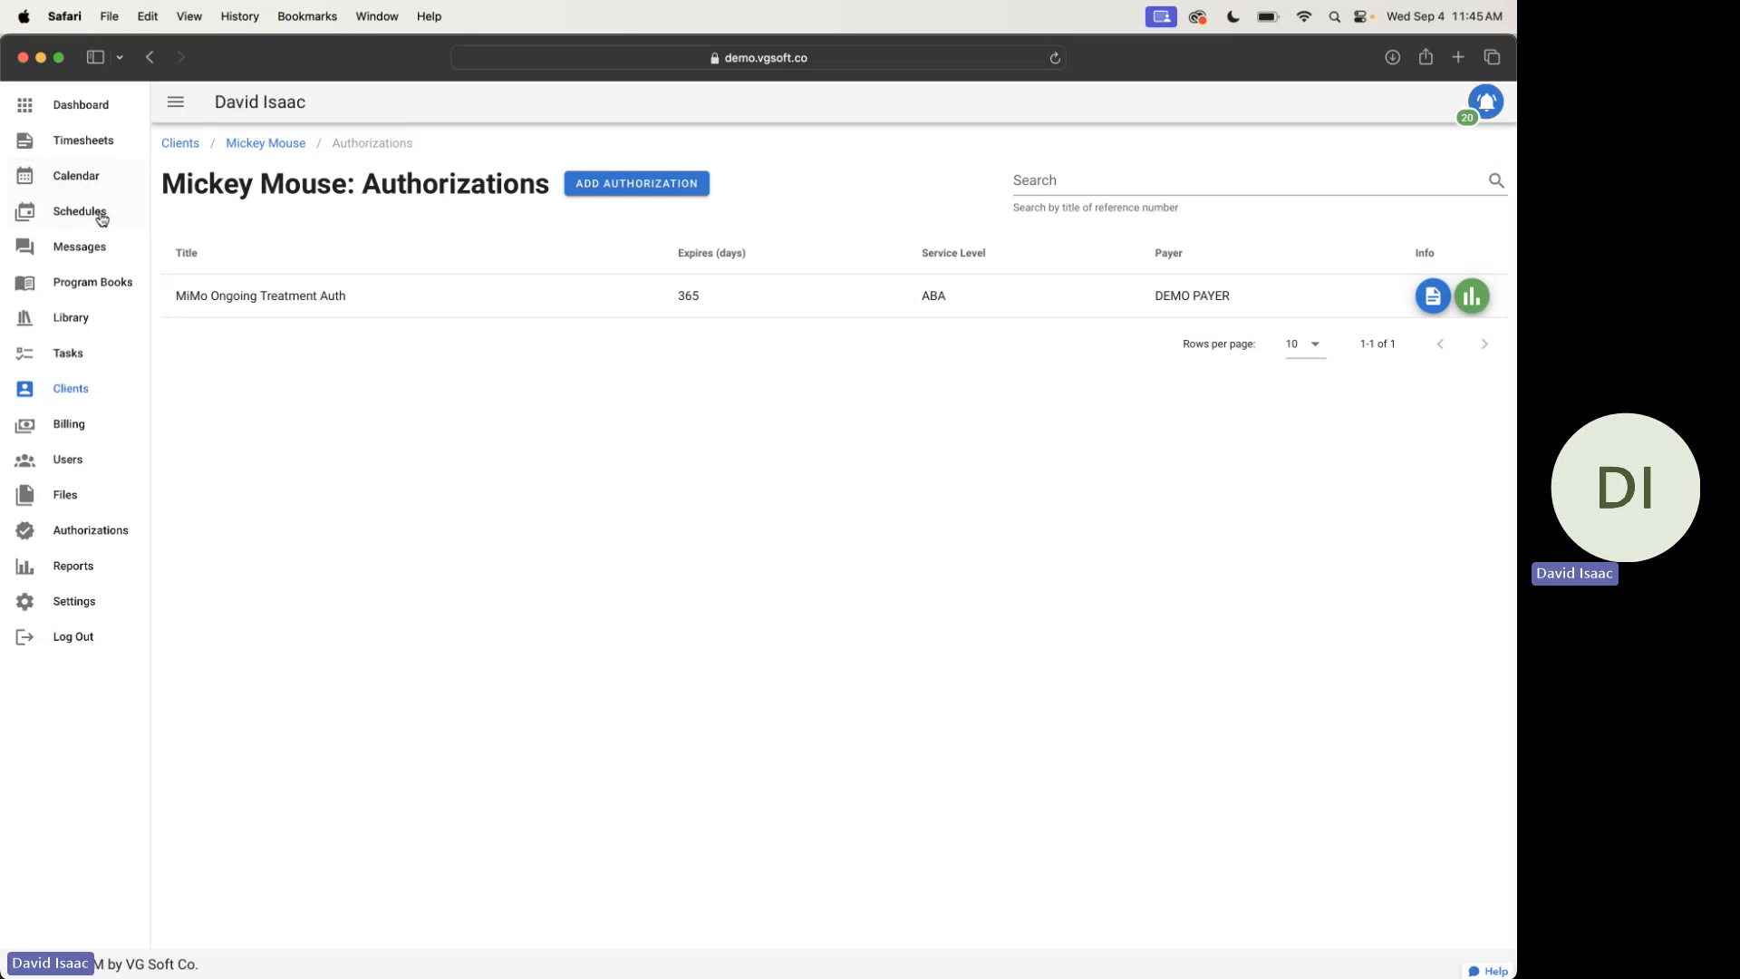
# Start a new event from the client's appointments calendar, with type Evaluation and location Office
pyautogui.click(248, 142)
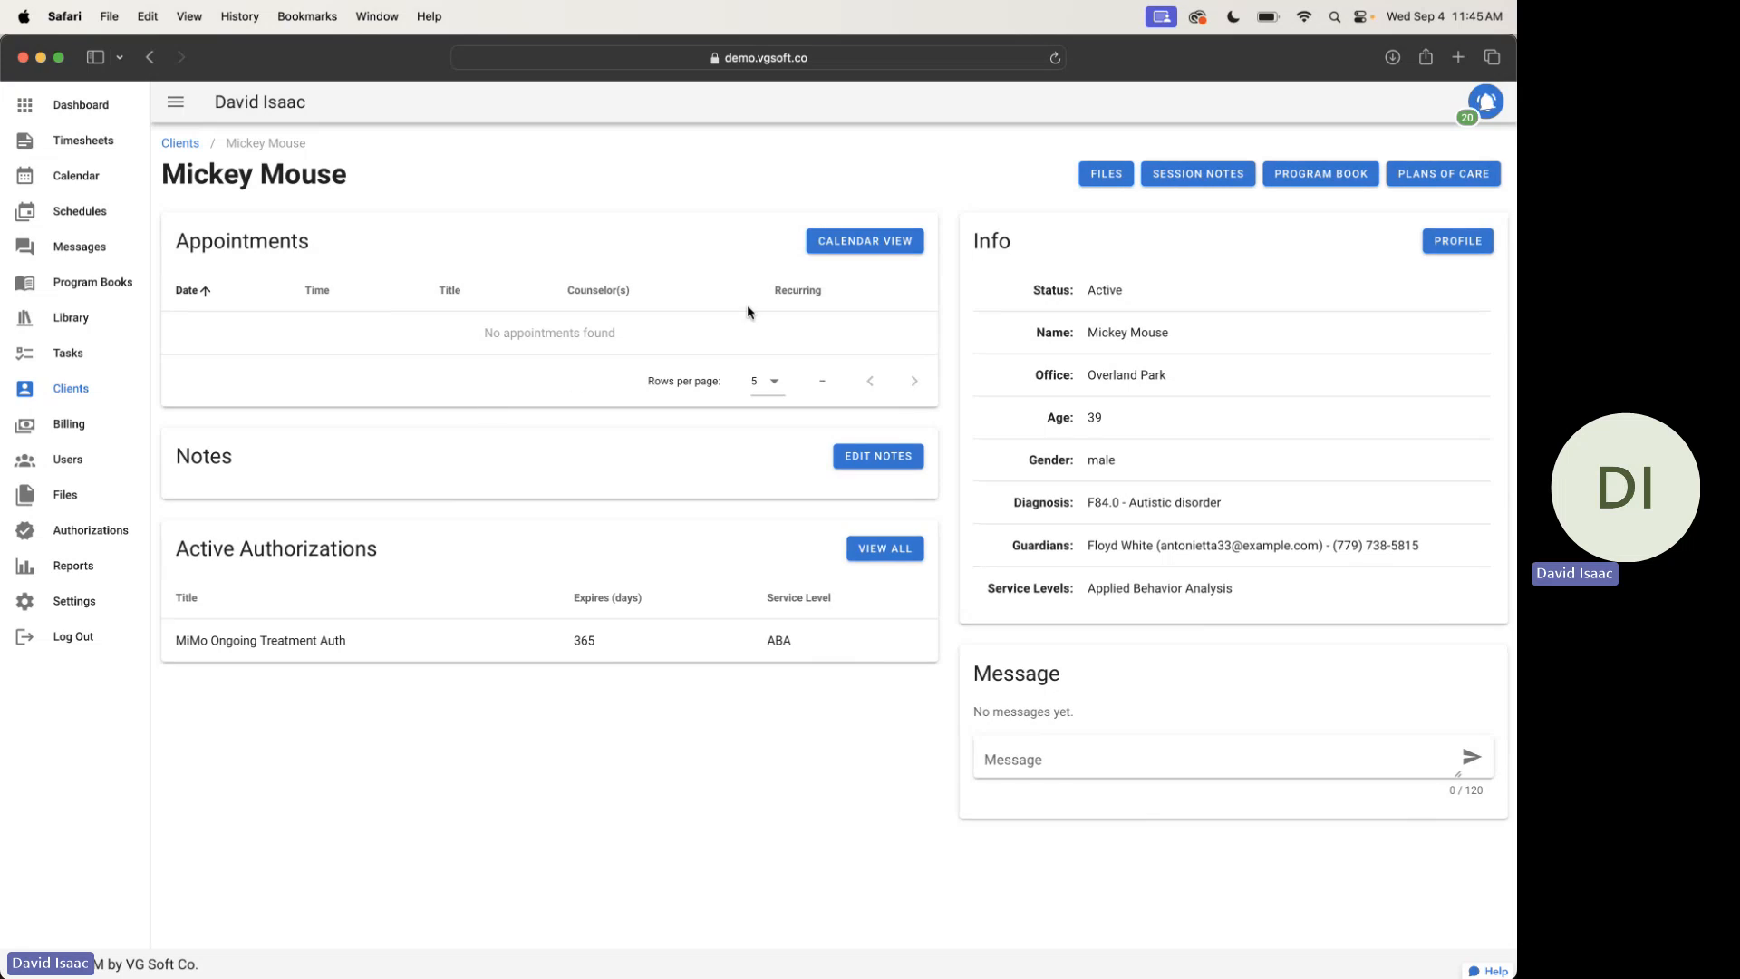
pyautogui.click(865, 242)
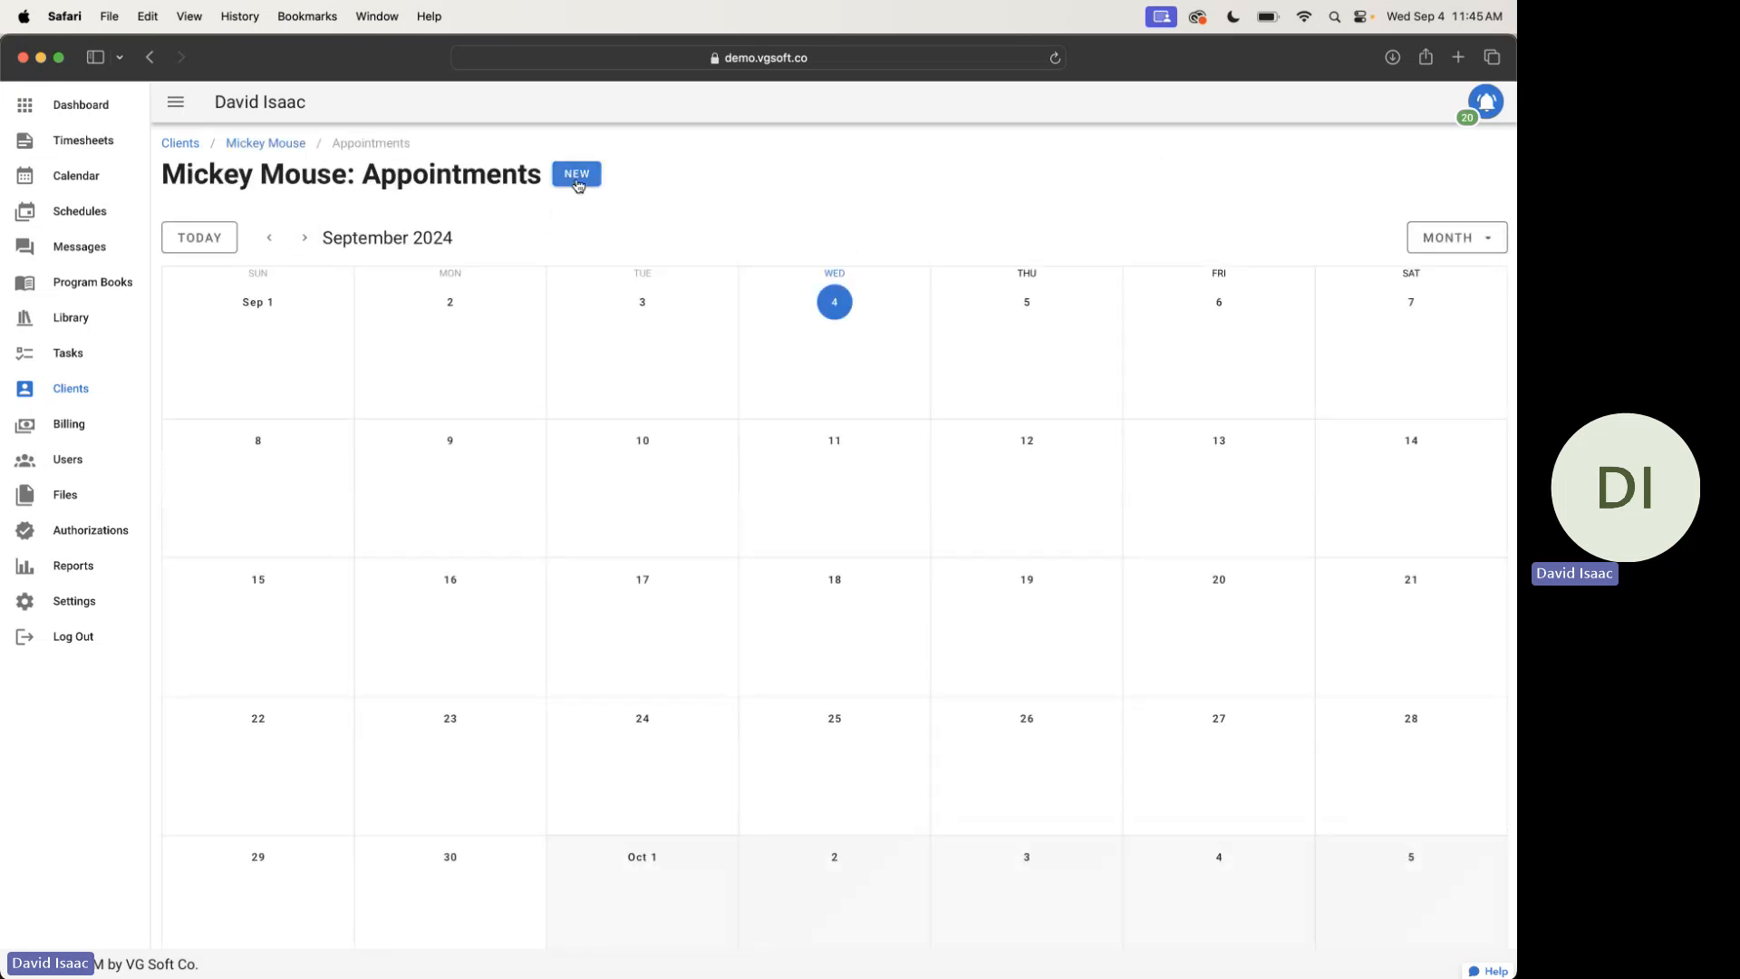
pyautogui.click(581, 181)
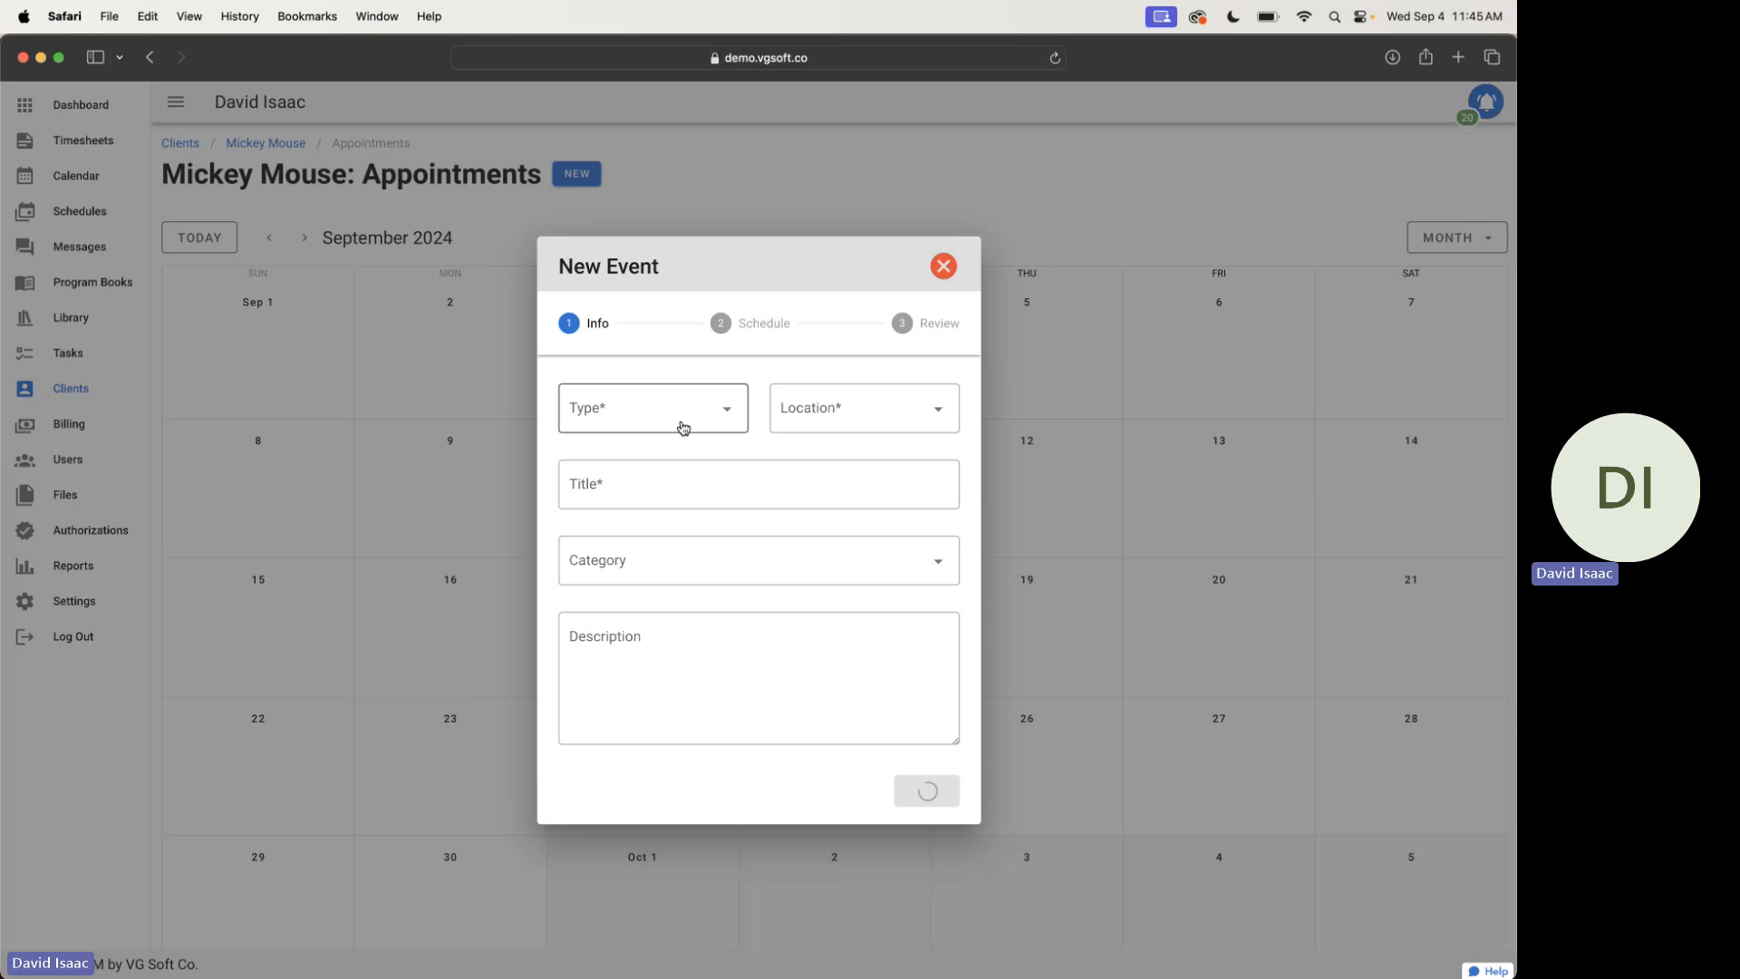
pyautogui.click(681, 426)
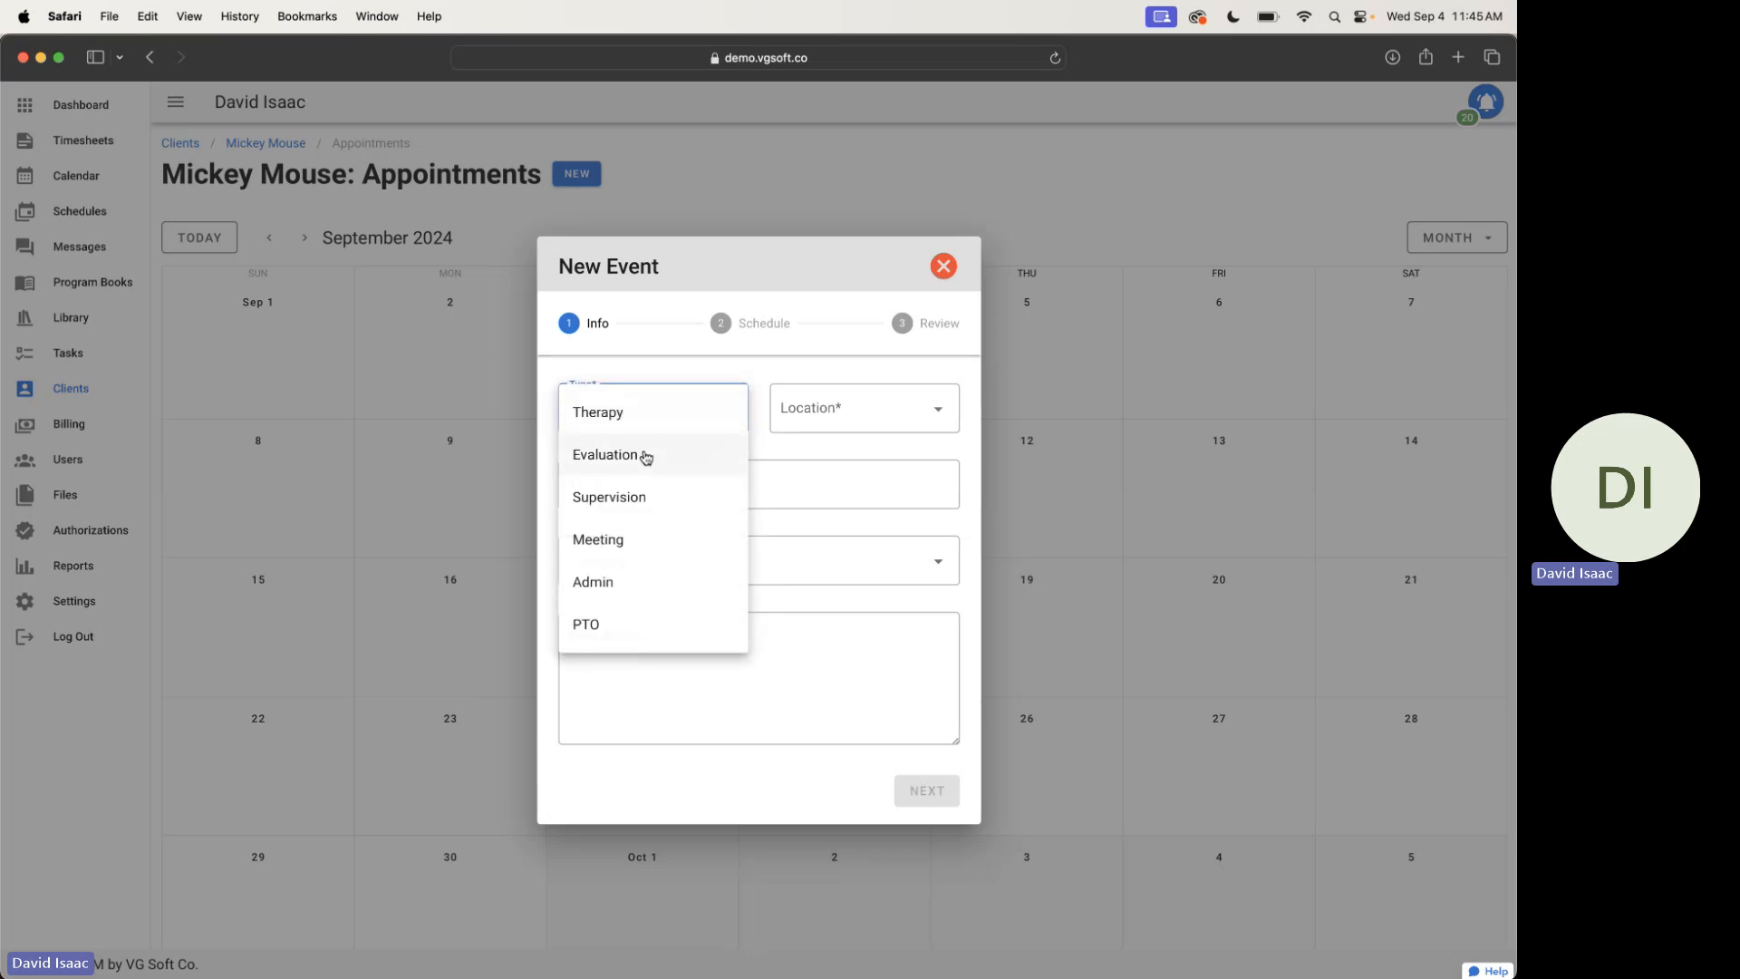
pyautogui.click(645, 454)
pyautogui.click(888, 391)
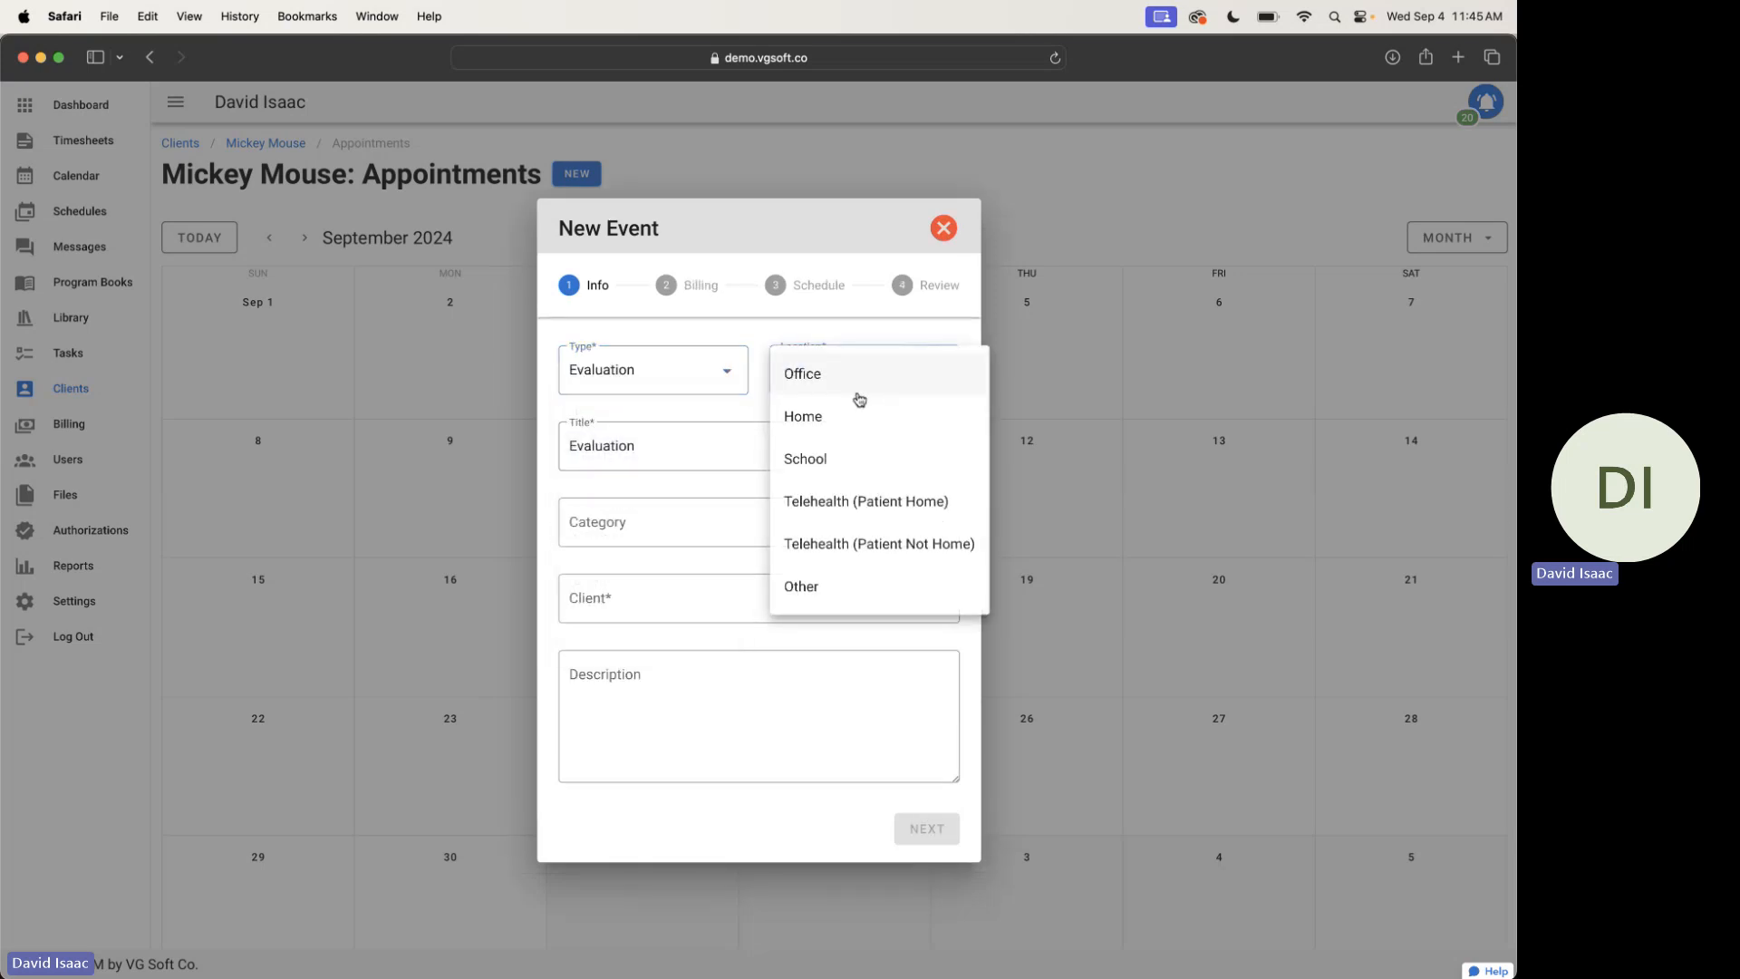
pyautogui.click(852, 378)
# Assign the client to the evaluation event, leave category and description empty, and continue to the billing details
pyautogui.click(718, 522)
pyautogui.click(691, 478)
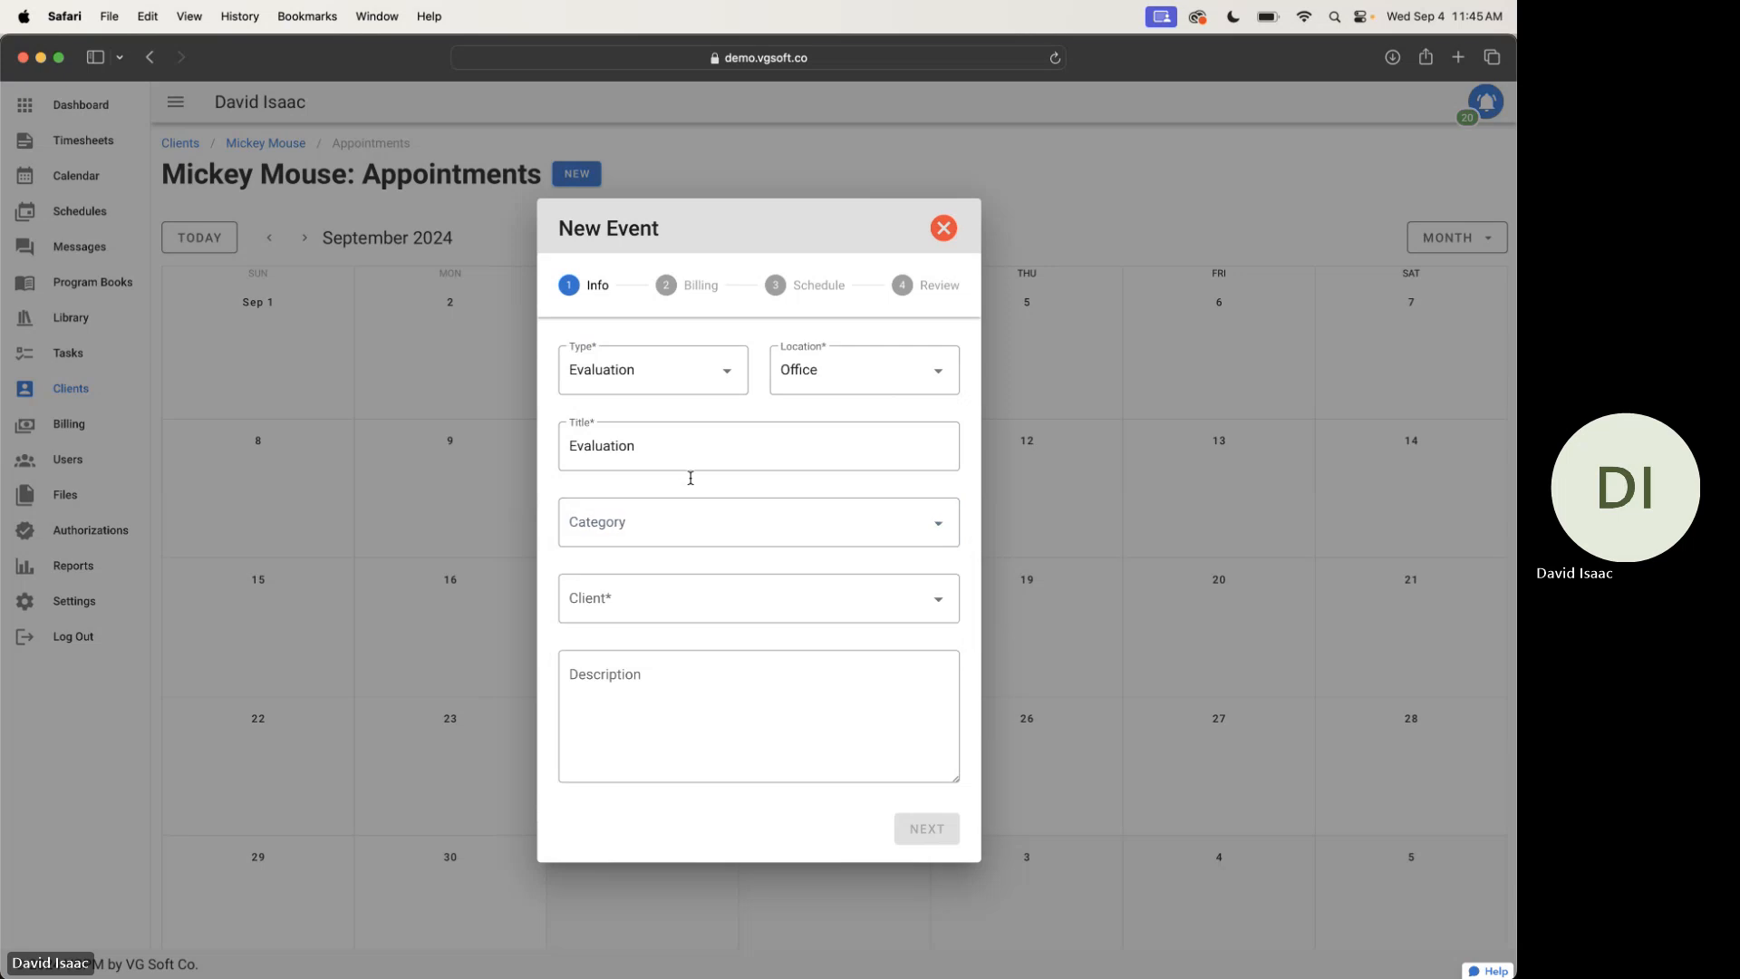
pyautogui.click(668, 596)
pyautogui.write('mickey')
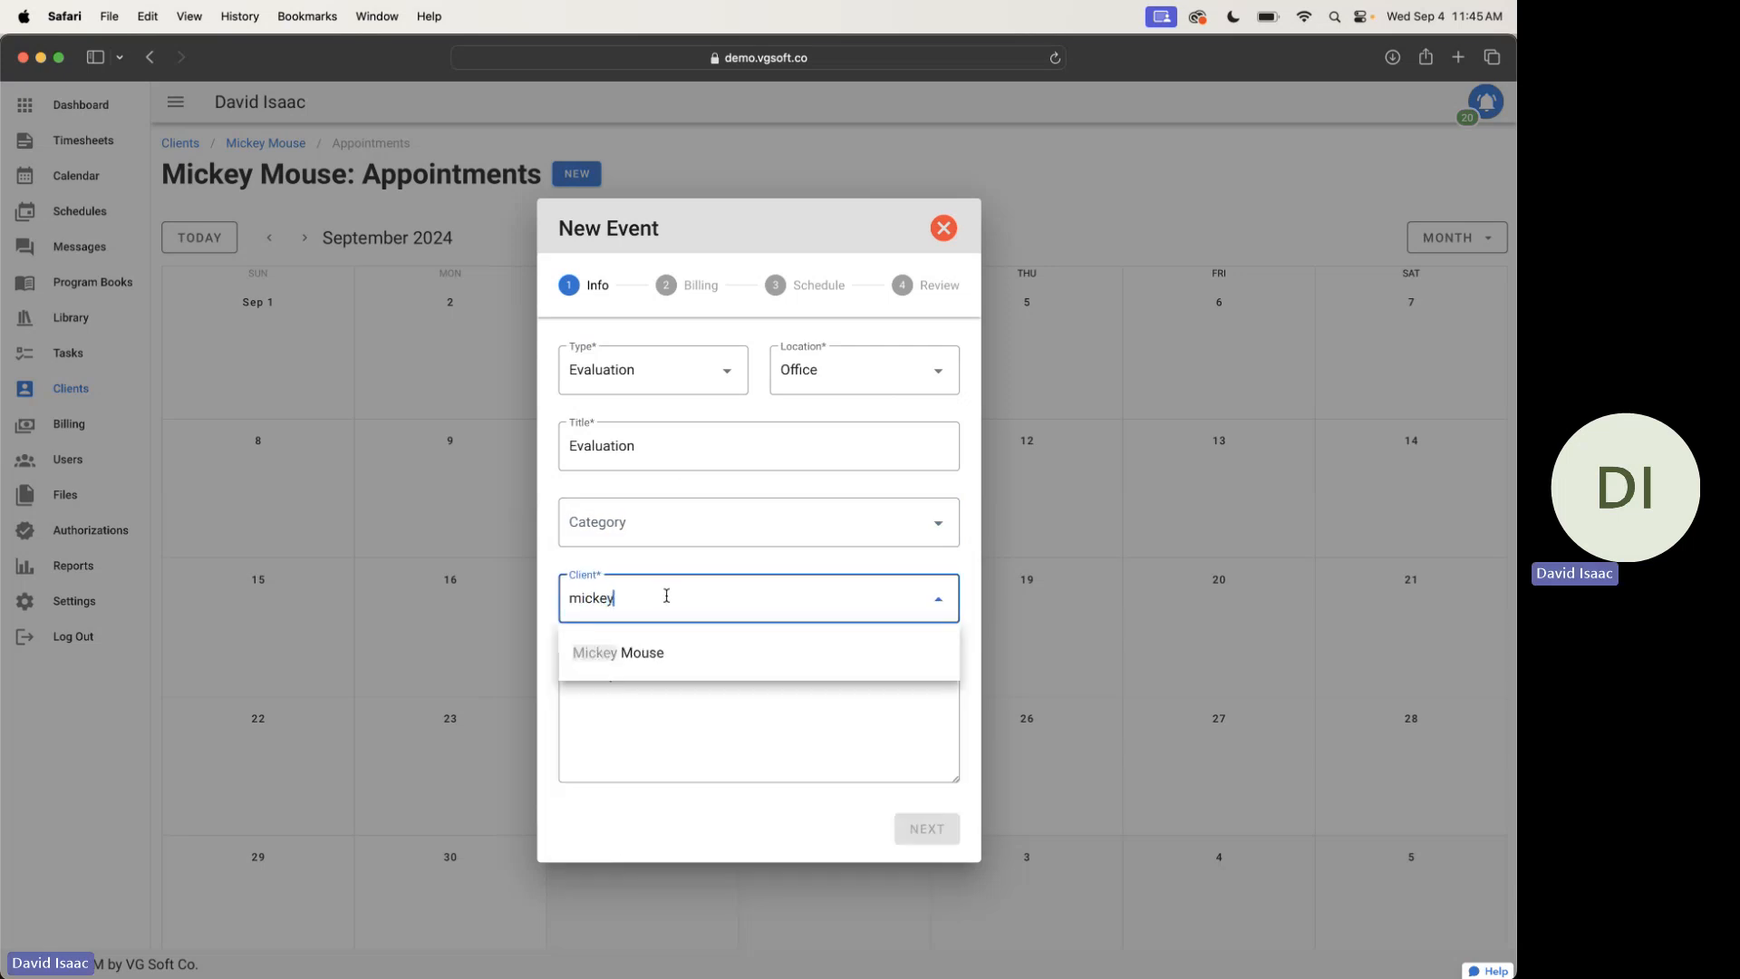
pyautogui.click(698, 651)
pyautogui.click(628, 679)
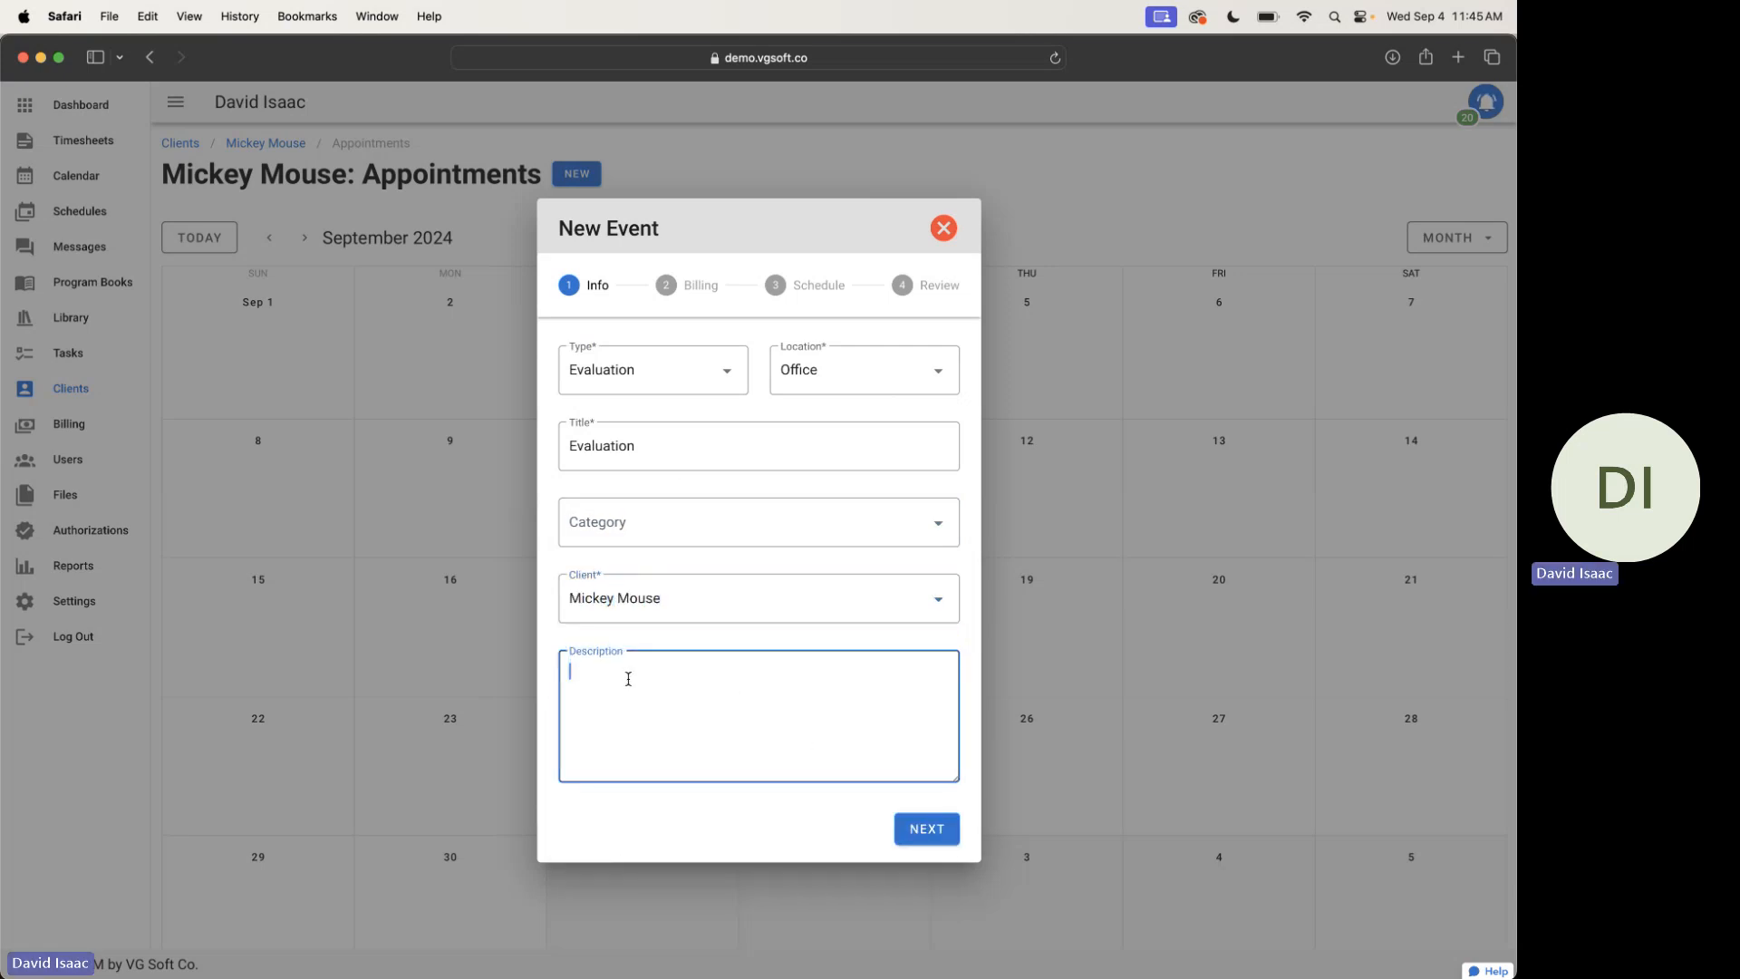
pyautogui.click(919, 839)
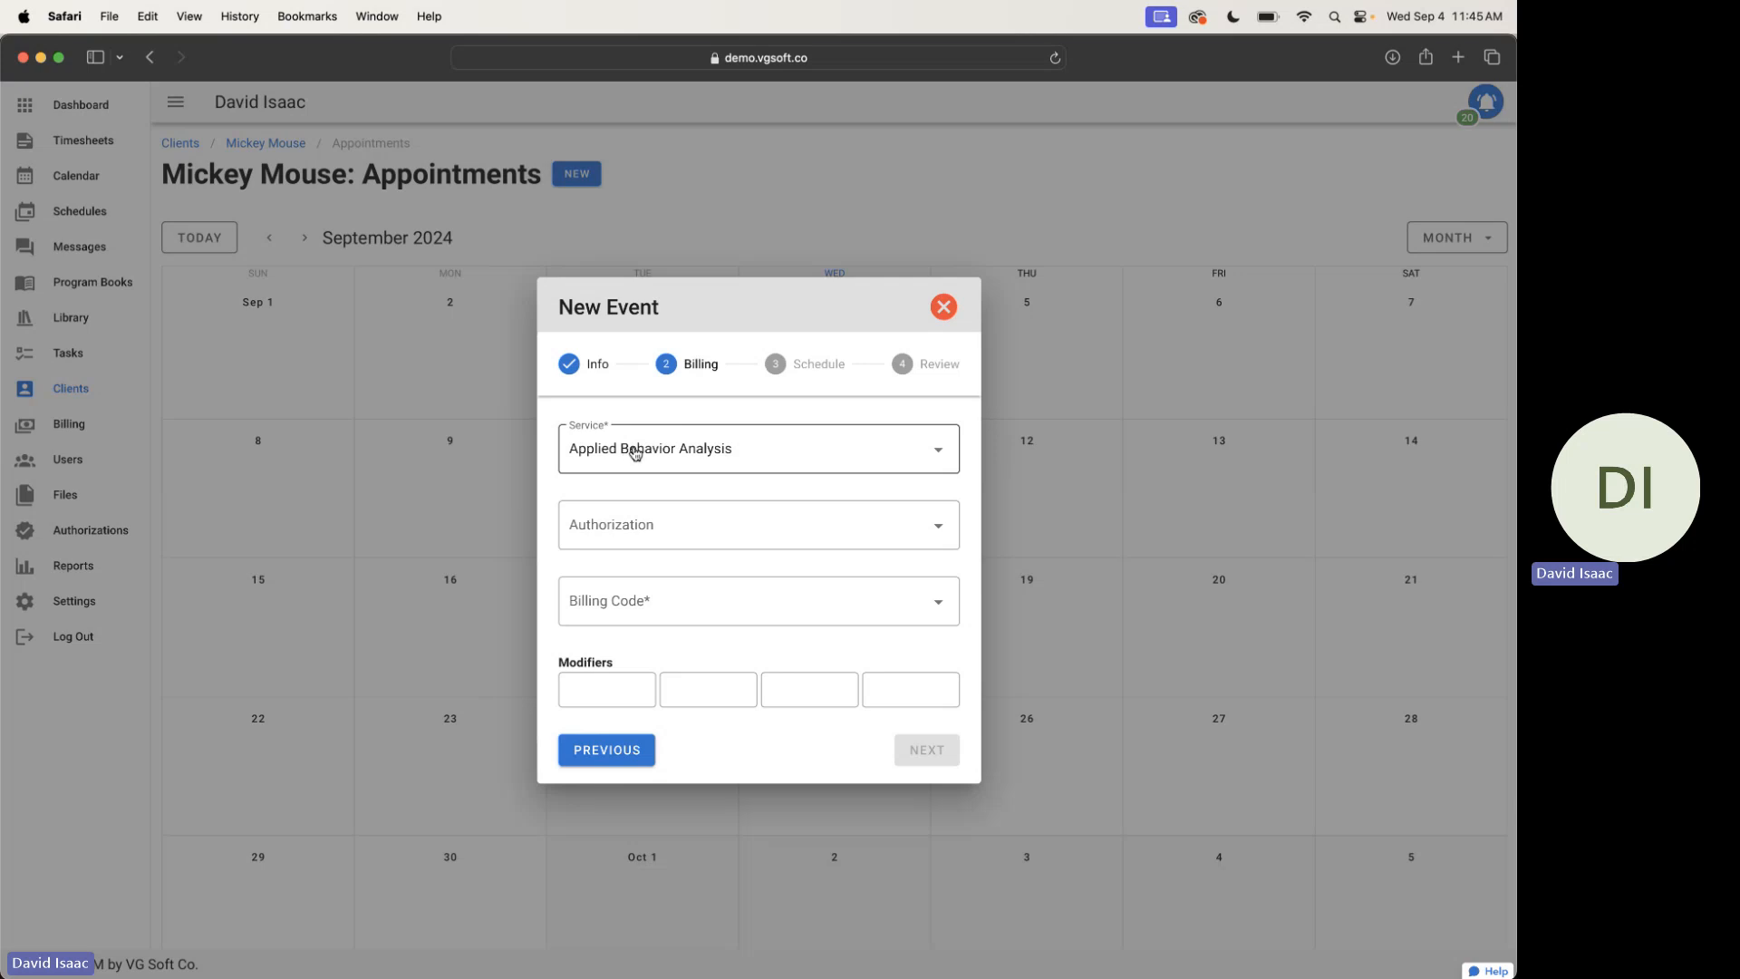
# Link the event to the MiMo Ongoing Treatment Auth with billing code 97151 and modifier GT, and continue to scheduling
pyautogui.click(672, 525)
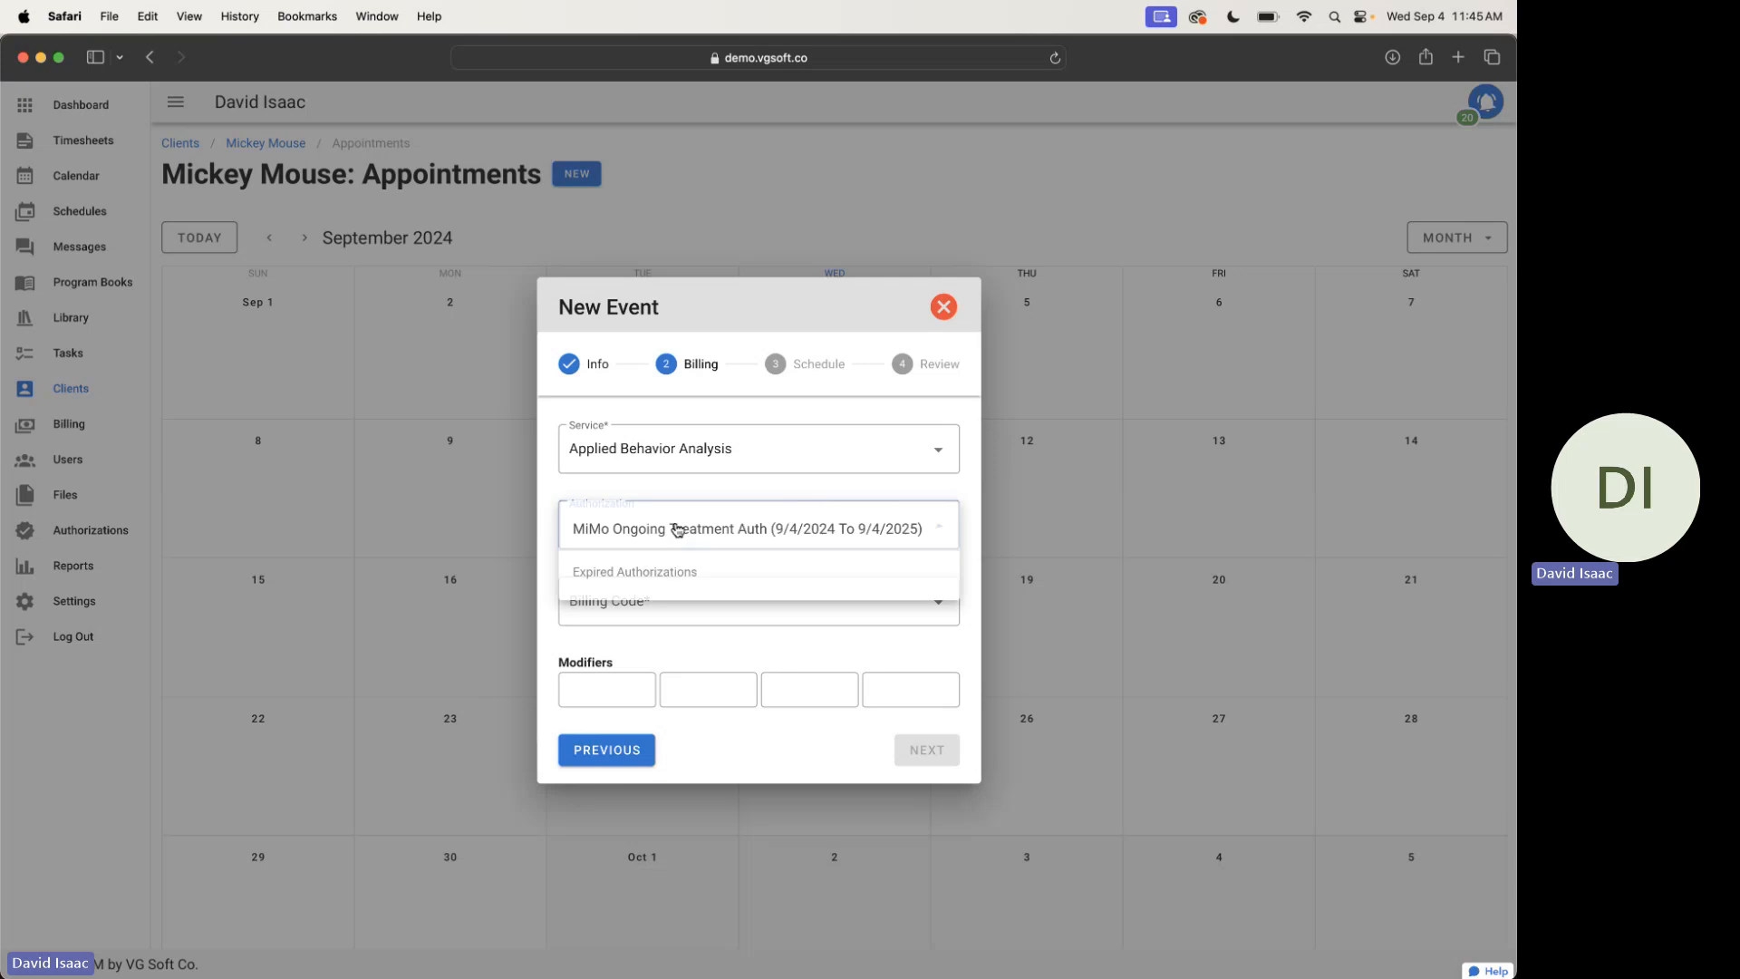
pyautogui.click(681, 539)
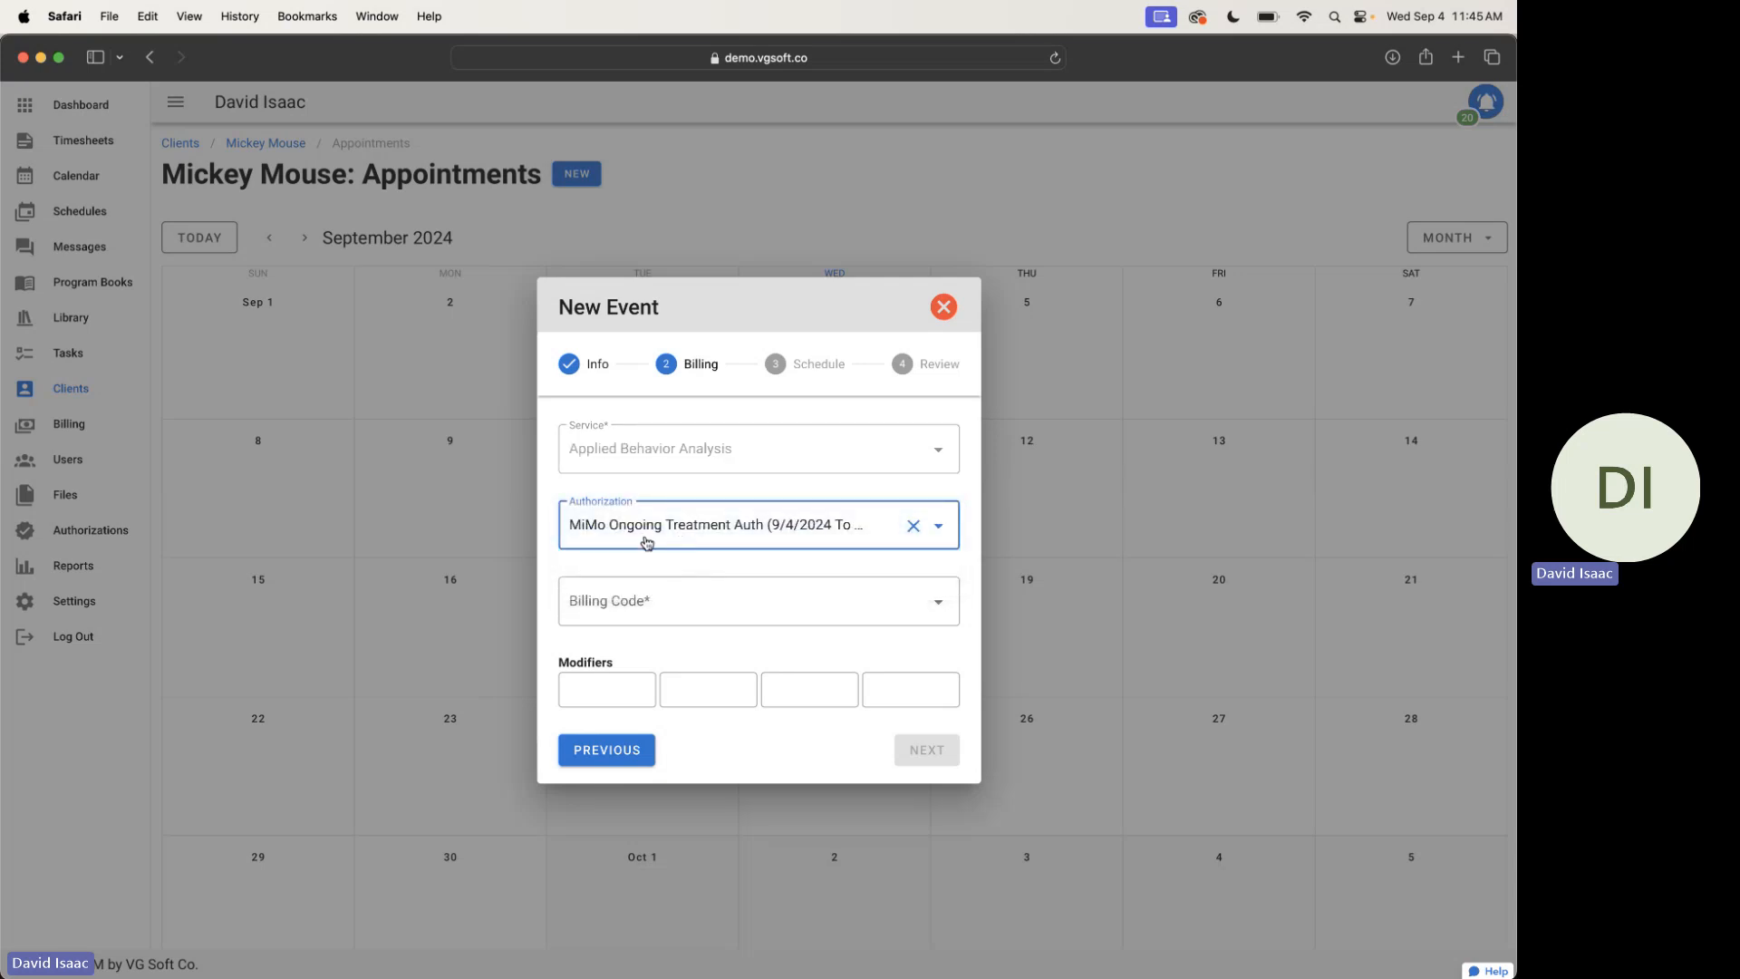
pyautogui.click(663, 599)
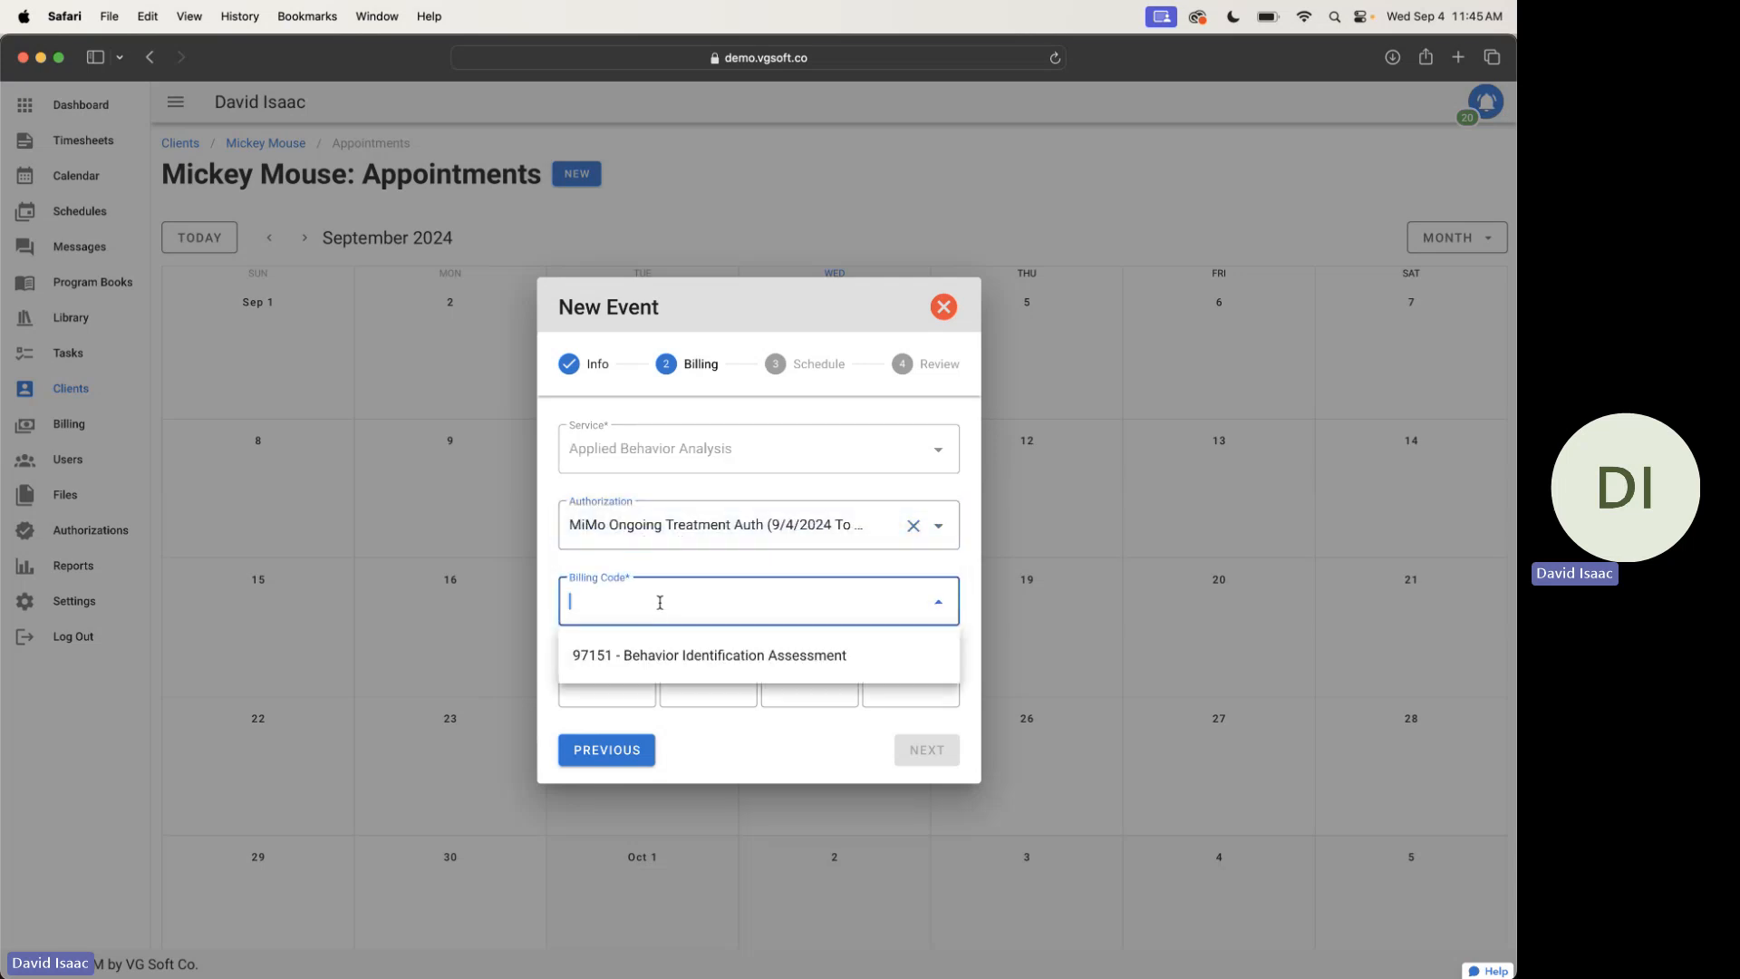
pyautogui.click(655, 658)
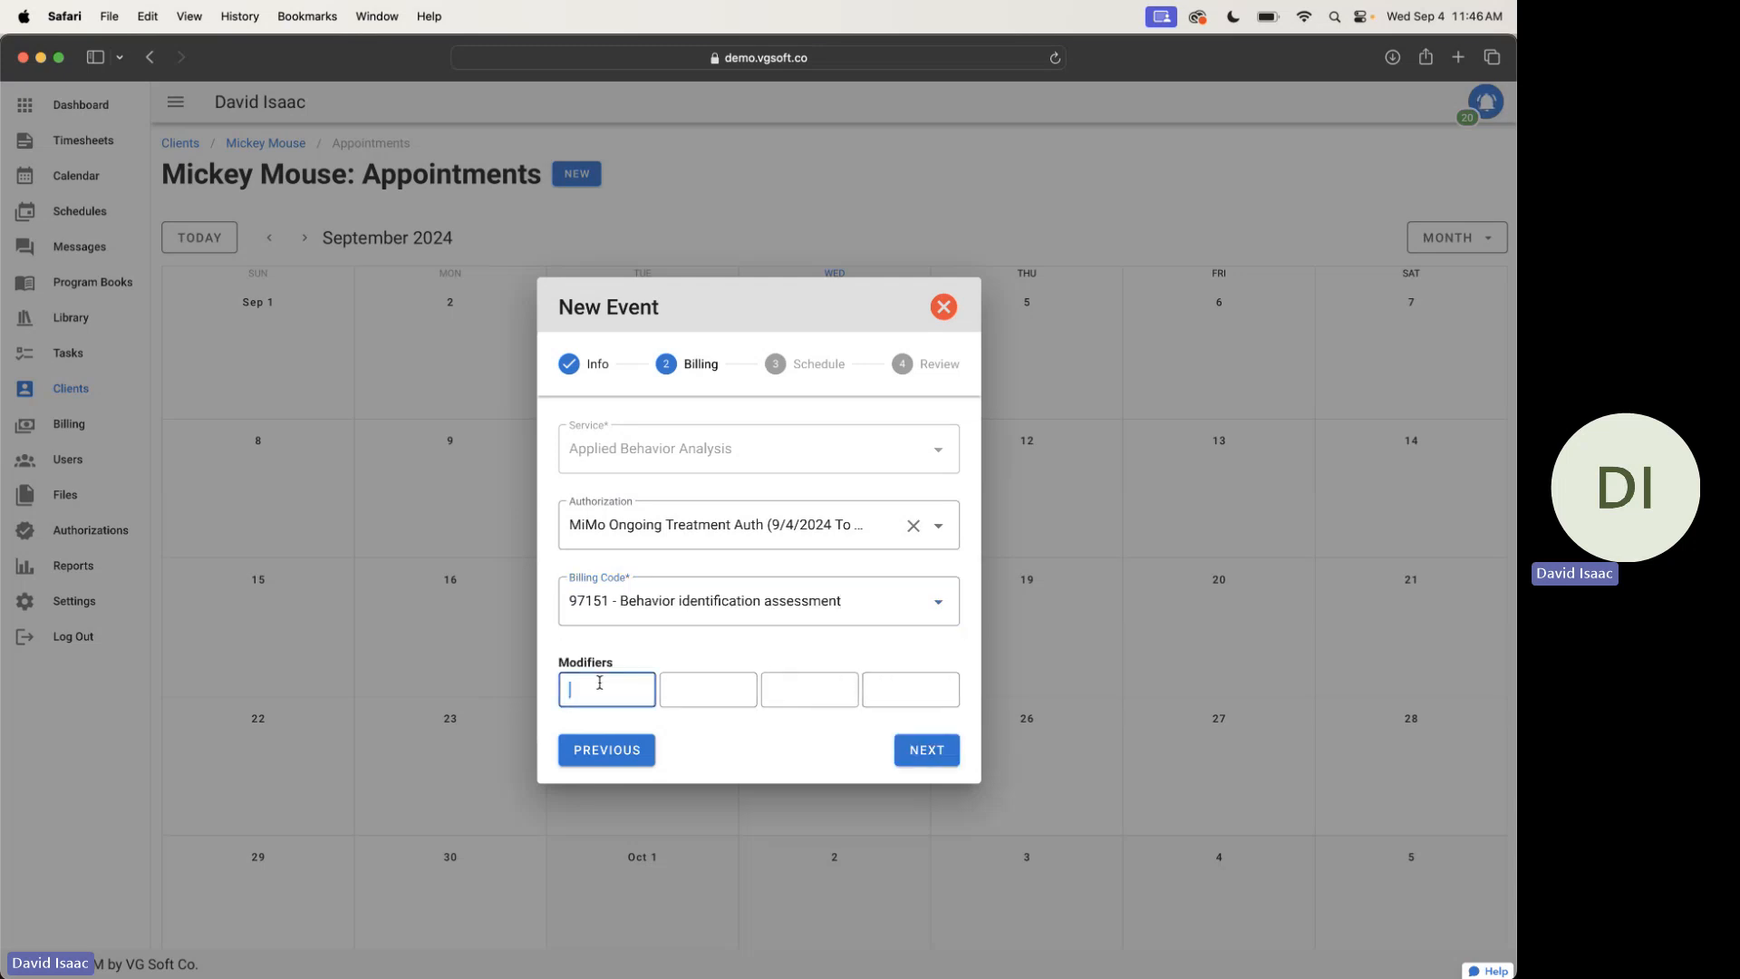
pyautogui.write('GT')
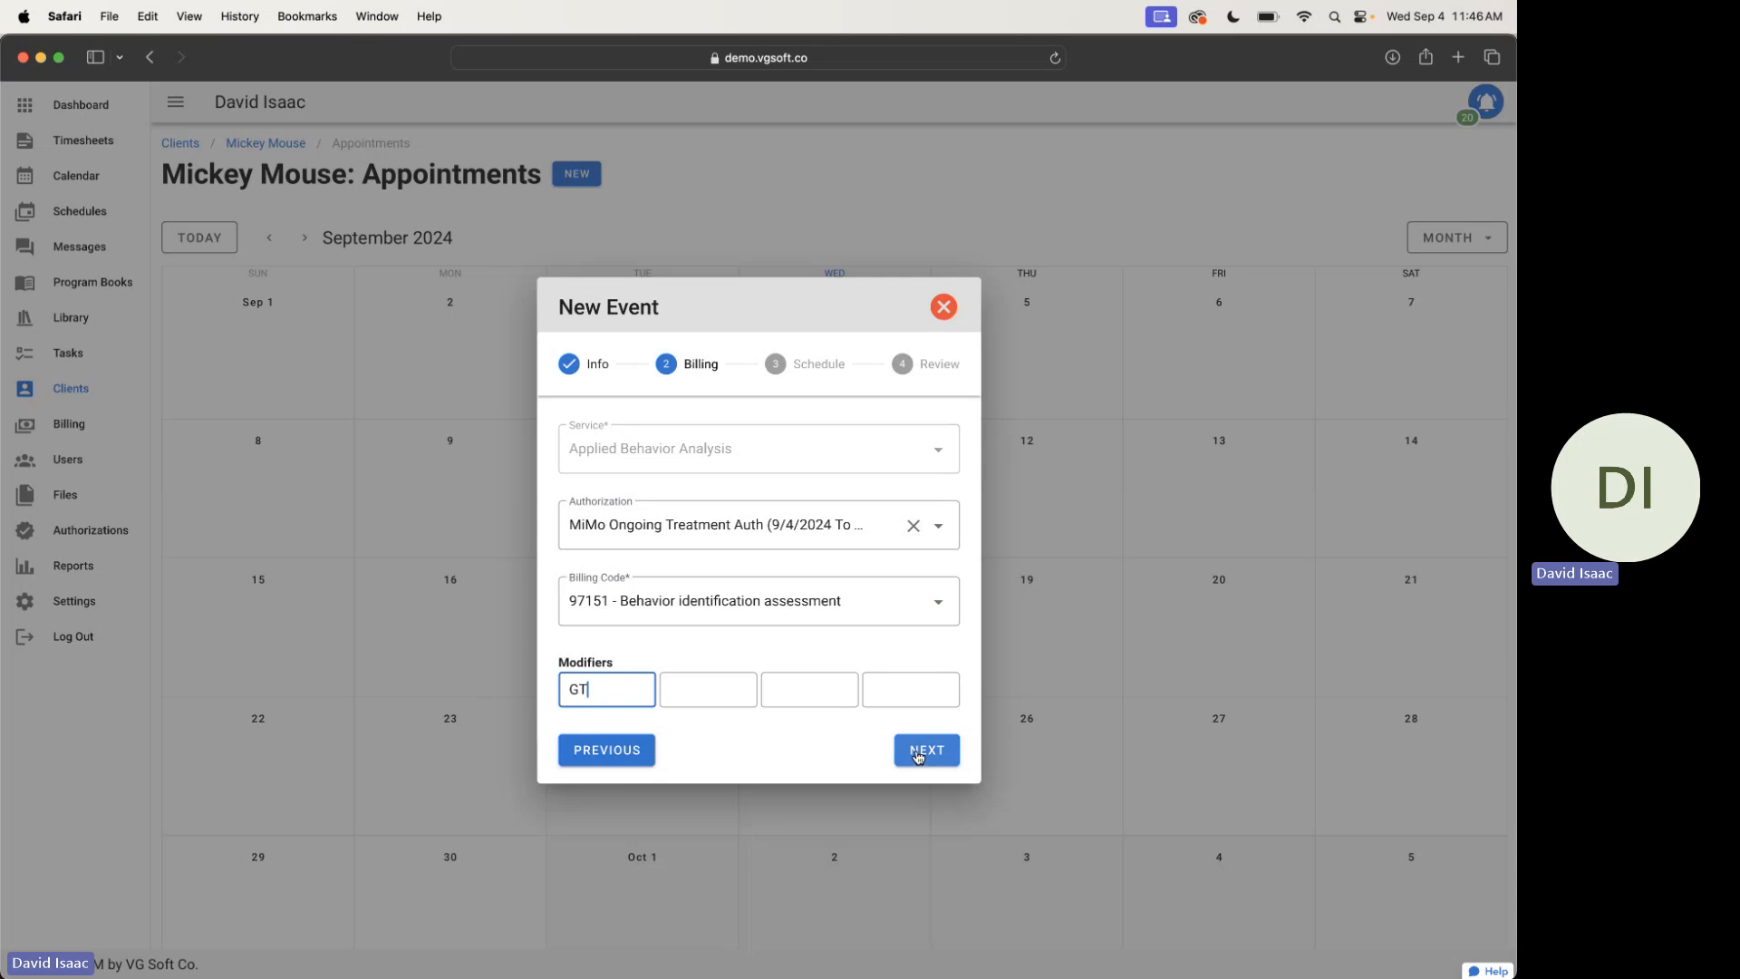
pyautogui.click(917, 756)
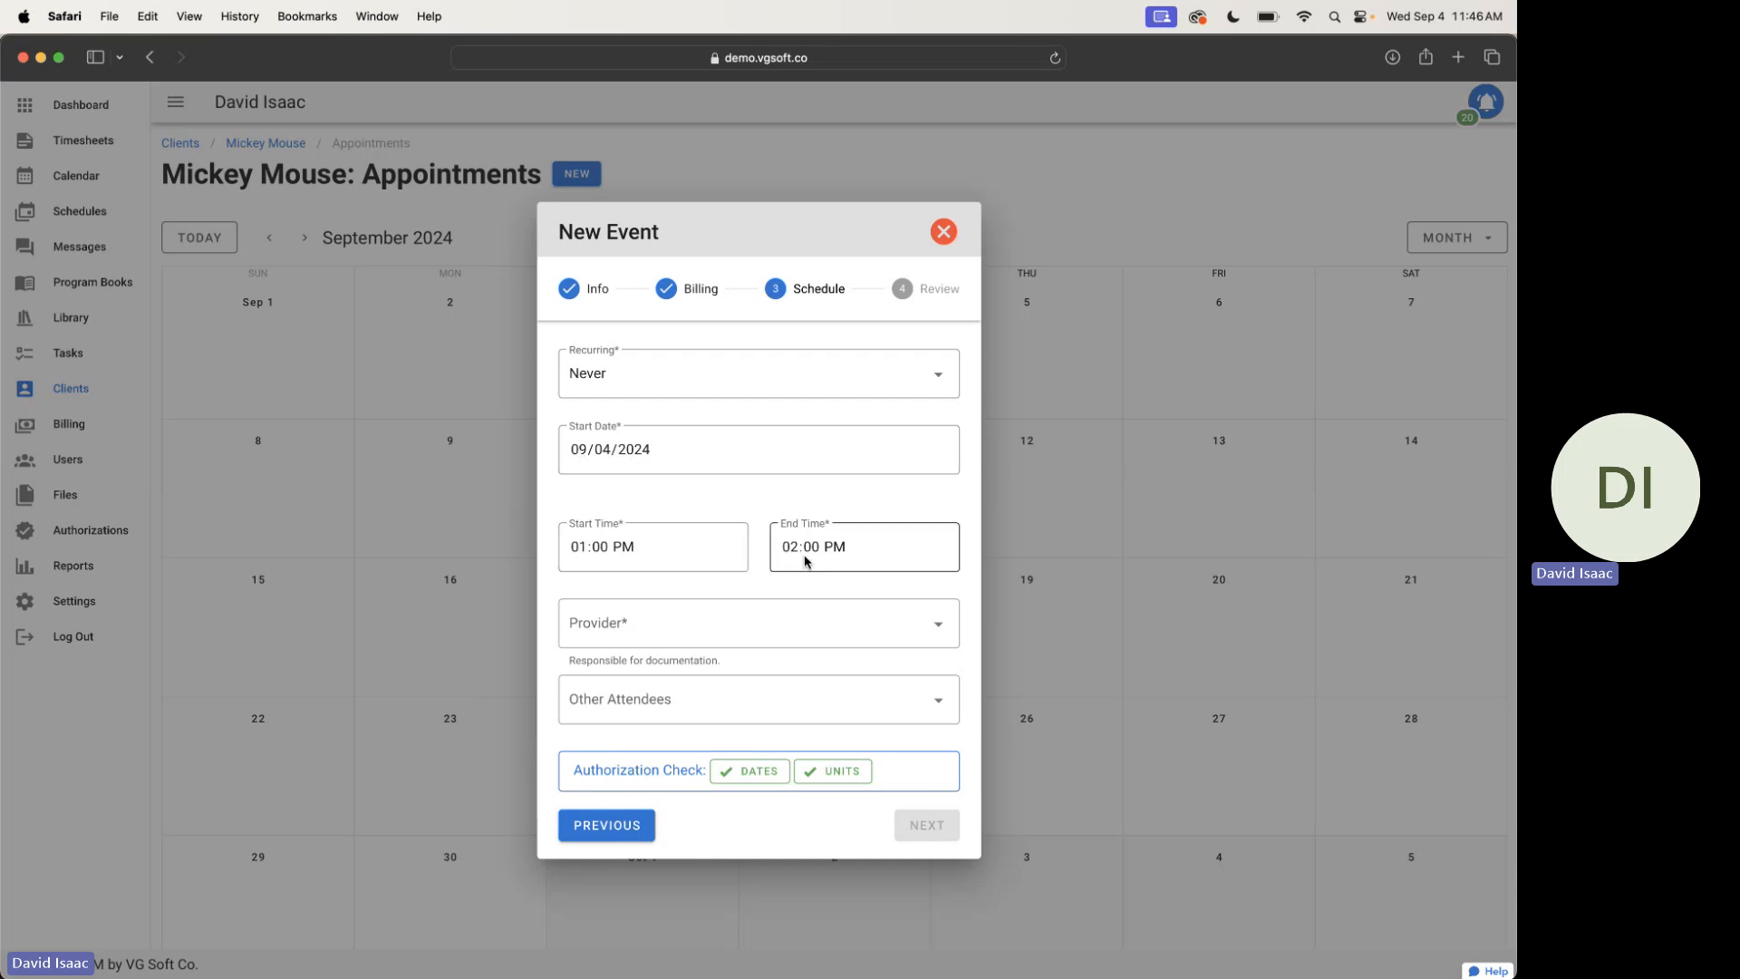
# Choose the founder as the event's provider and continue to the review
pyautogui.click(748, 622)
pyautogui.write('david')
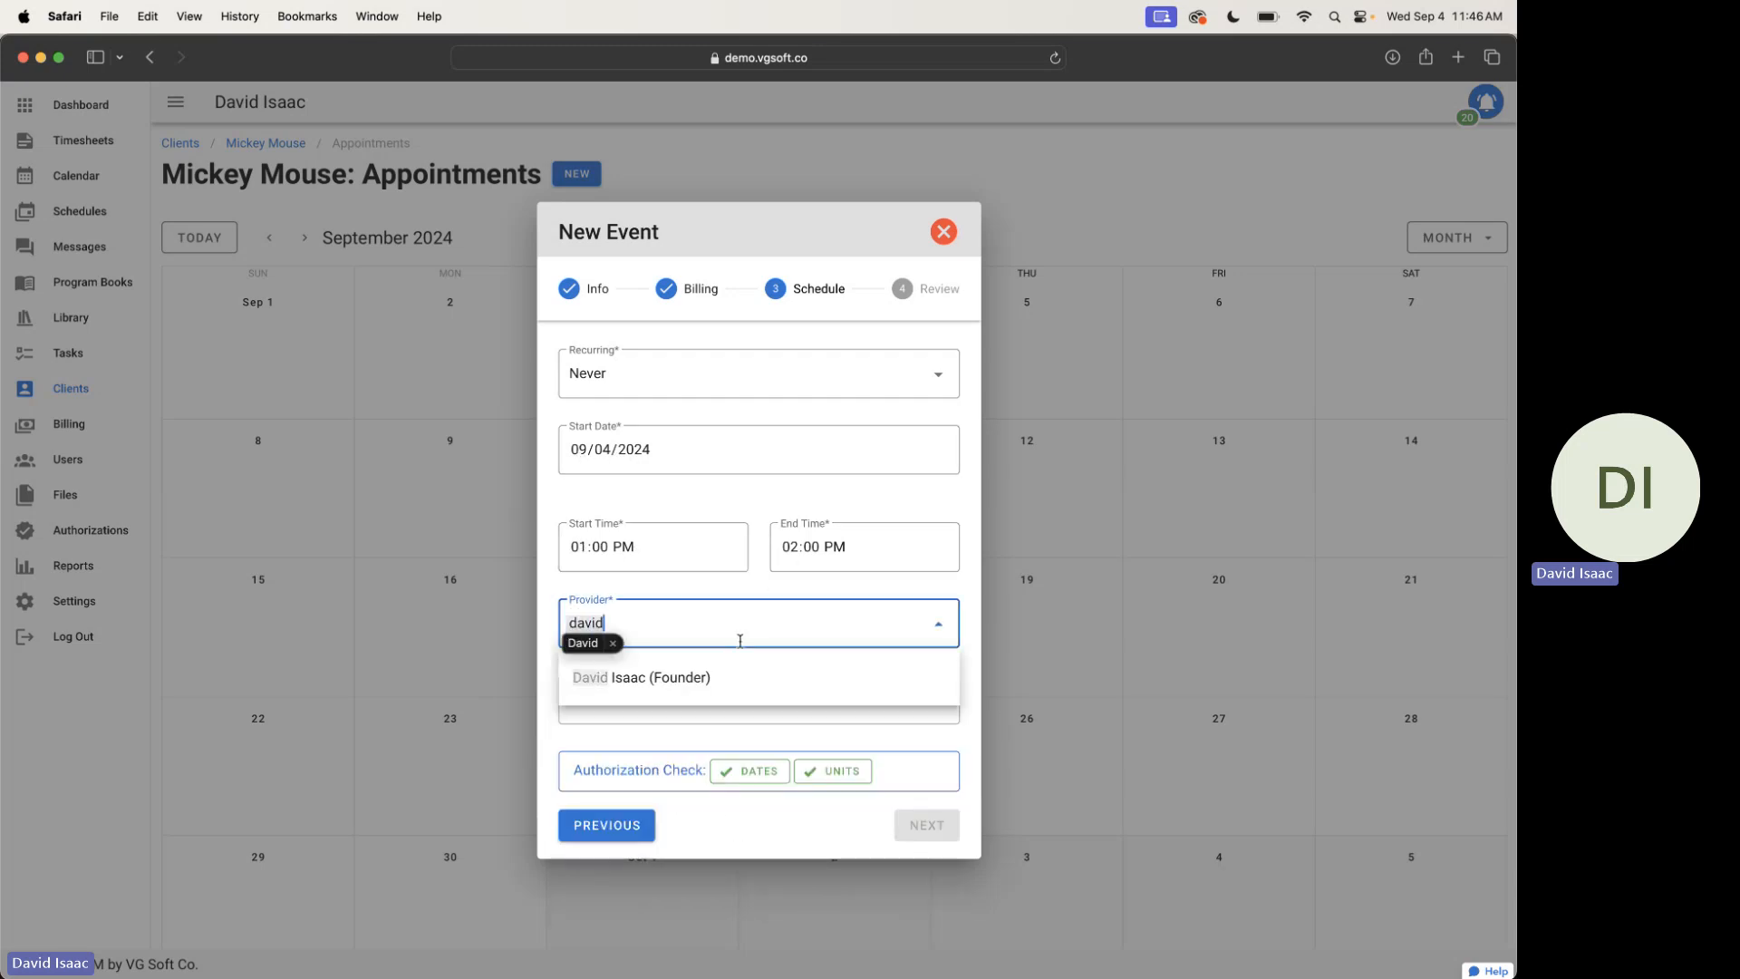
pyautogui.click(725, 673)
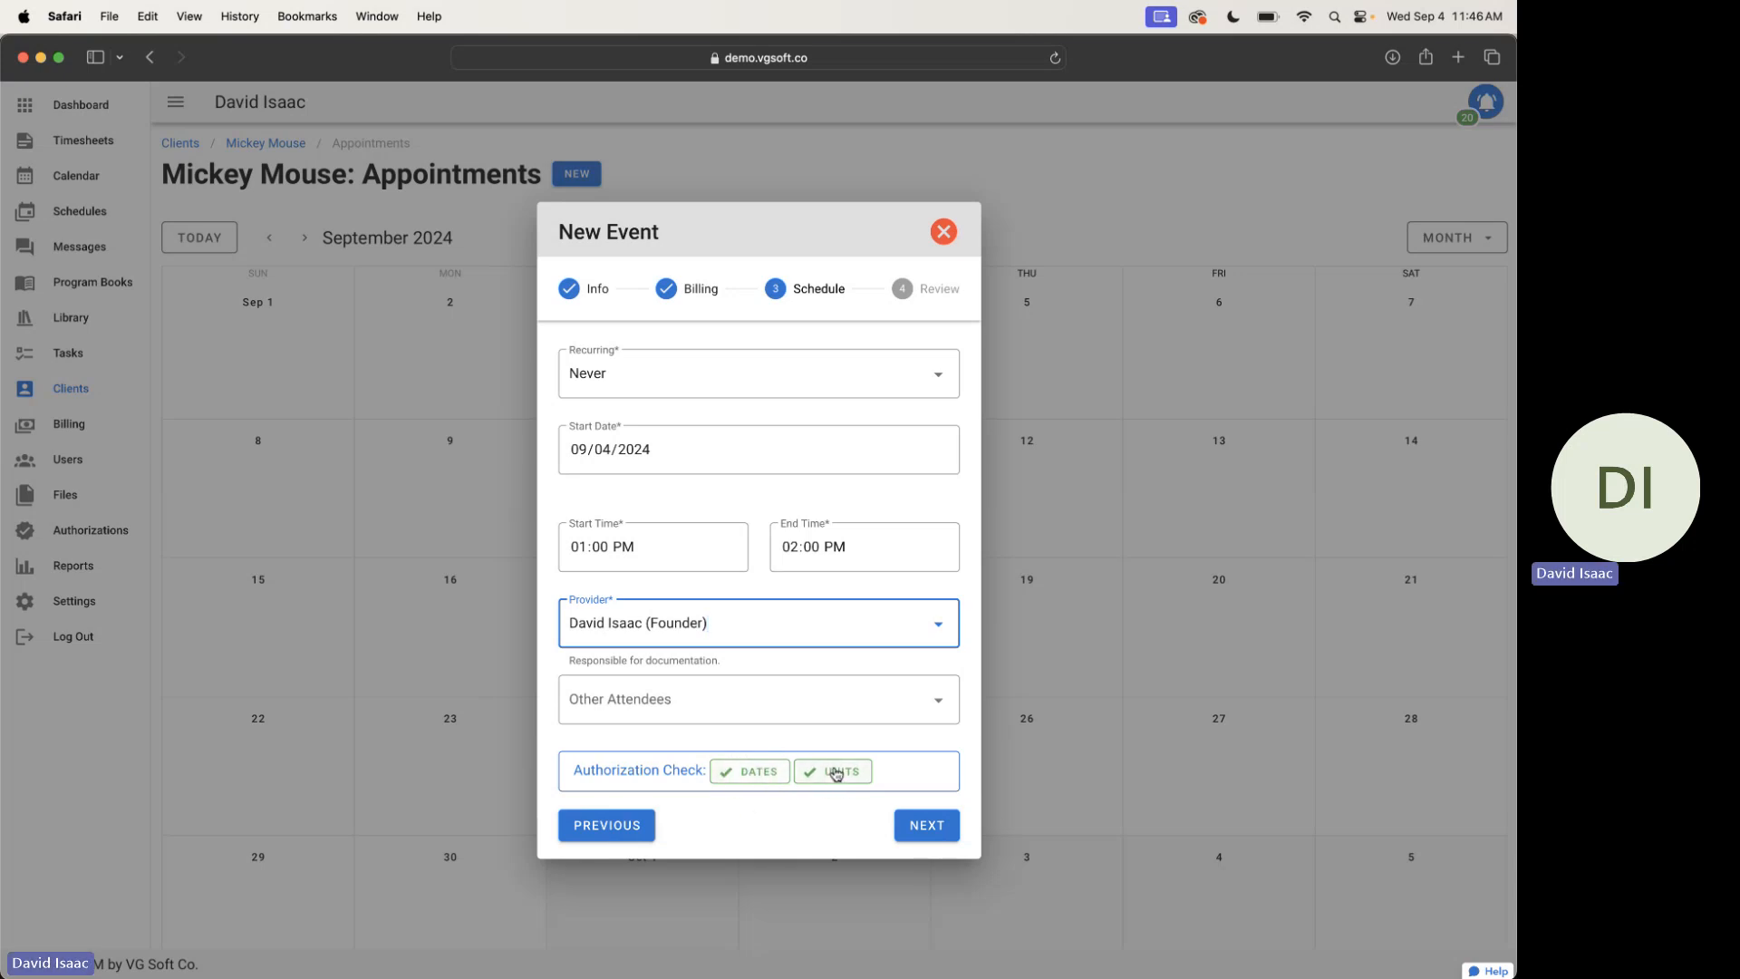
pyautogui.click(921, 824)
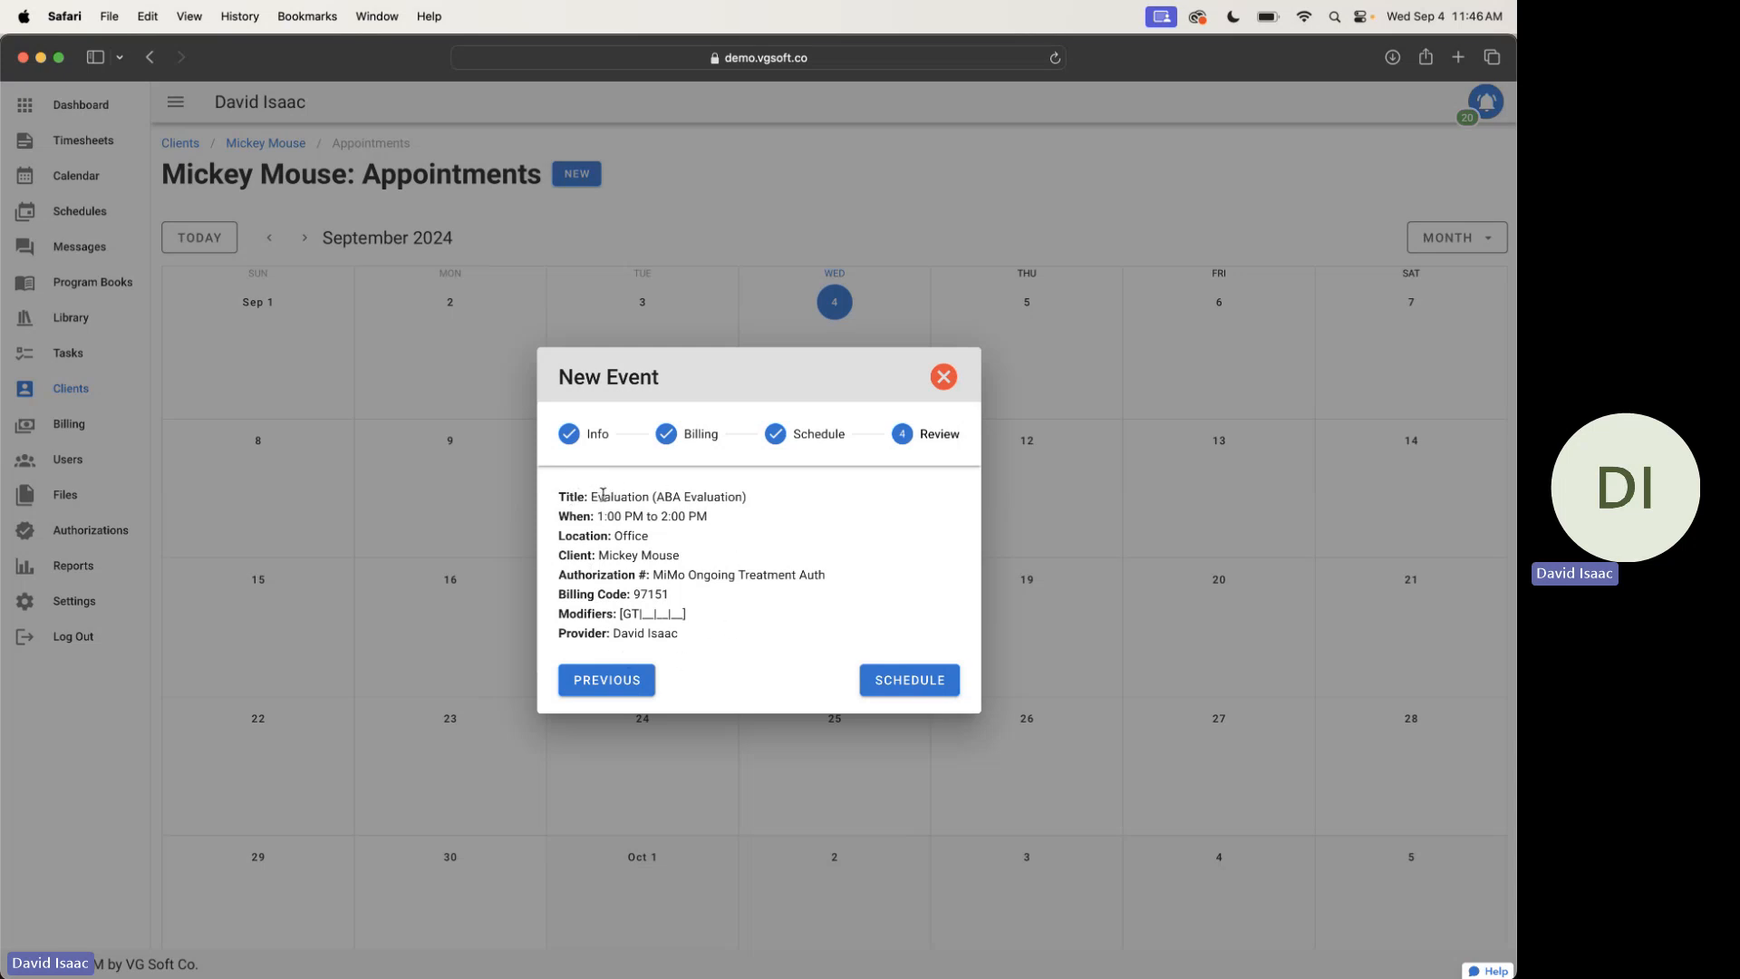
# Review the event summary from title to provider and schedule the evaluation
pyautogui.moveTo(566, 496); pyautogui.dragTo(762, 575)
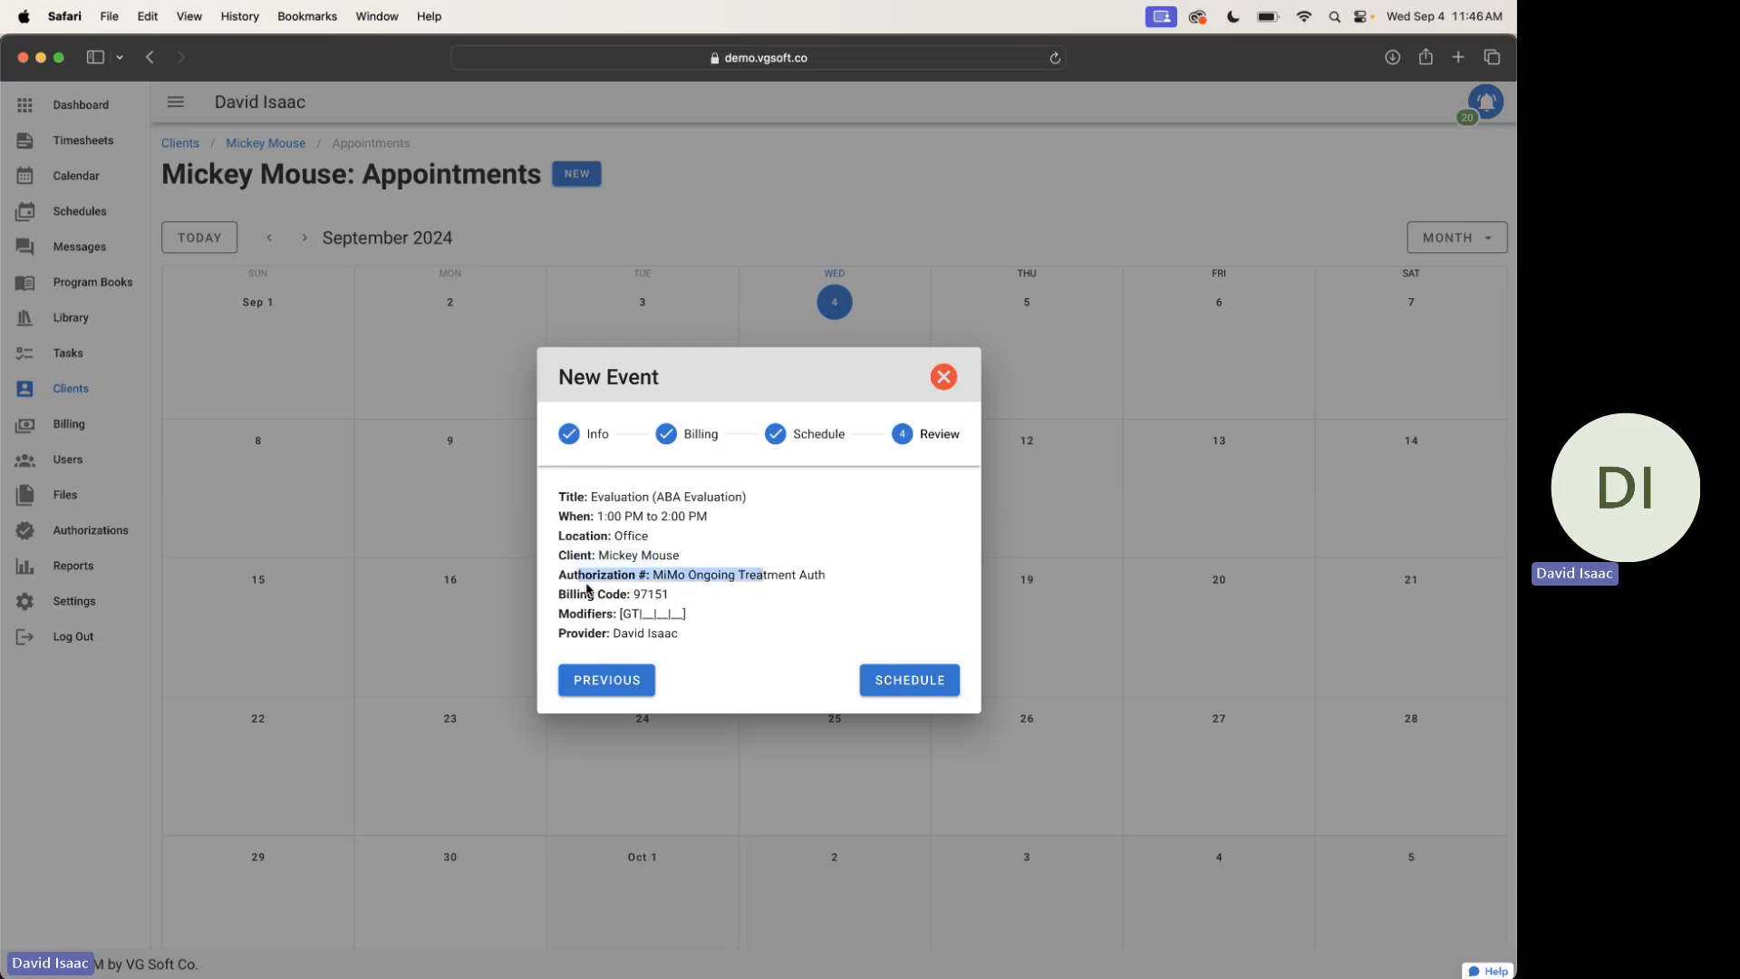
pyautogui.moveTo(580, 594); pyautogui.dragTo(649, 634)
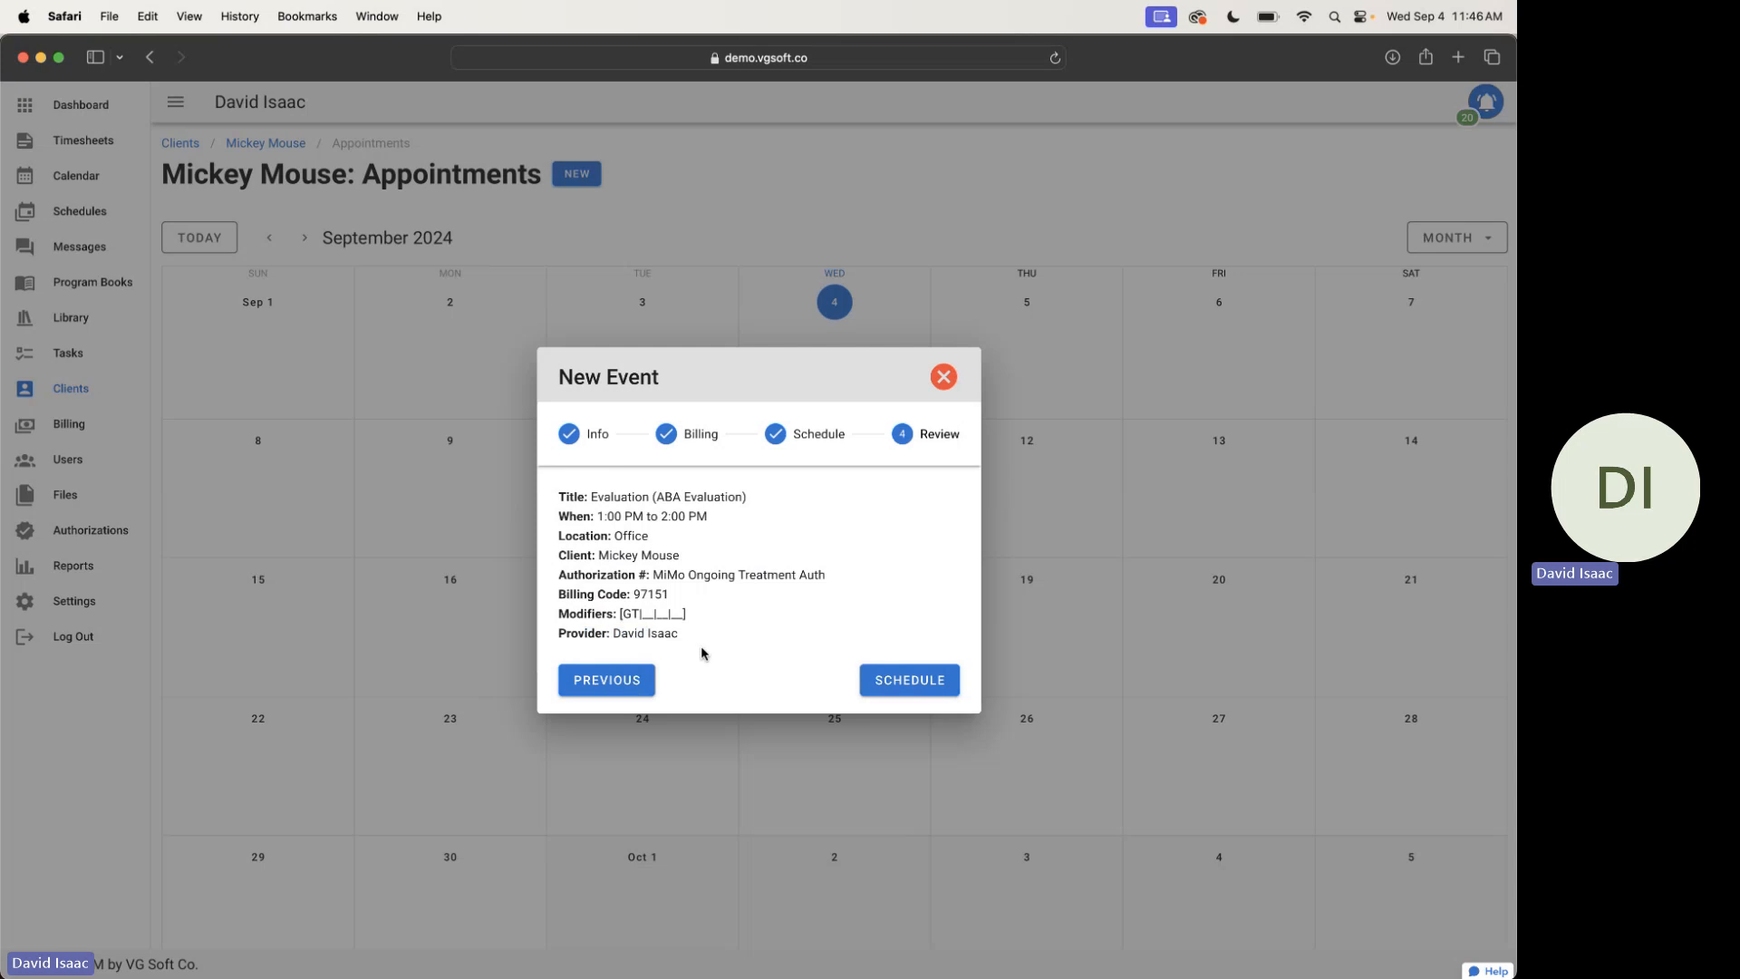
pyautogui.click(904, 684)
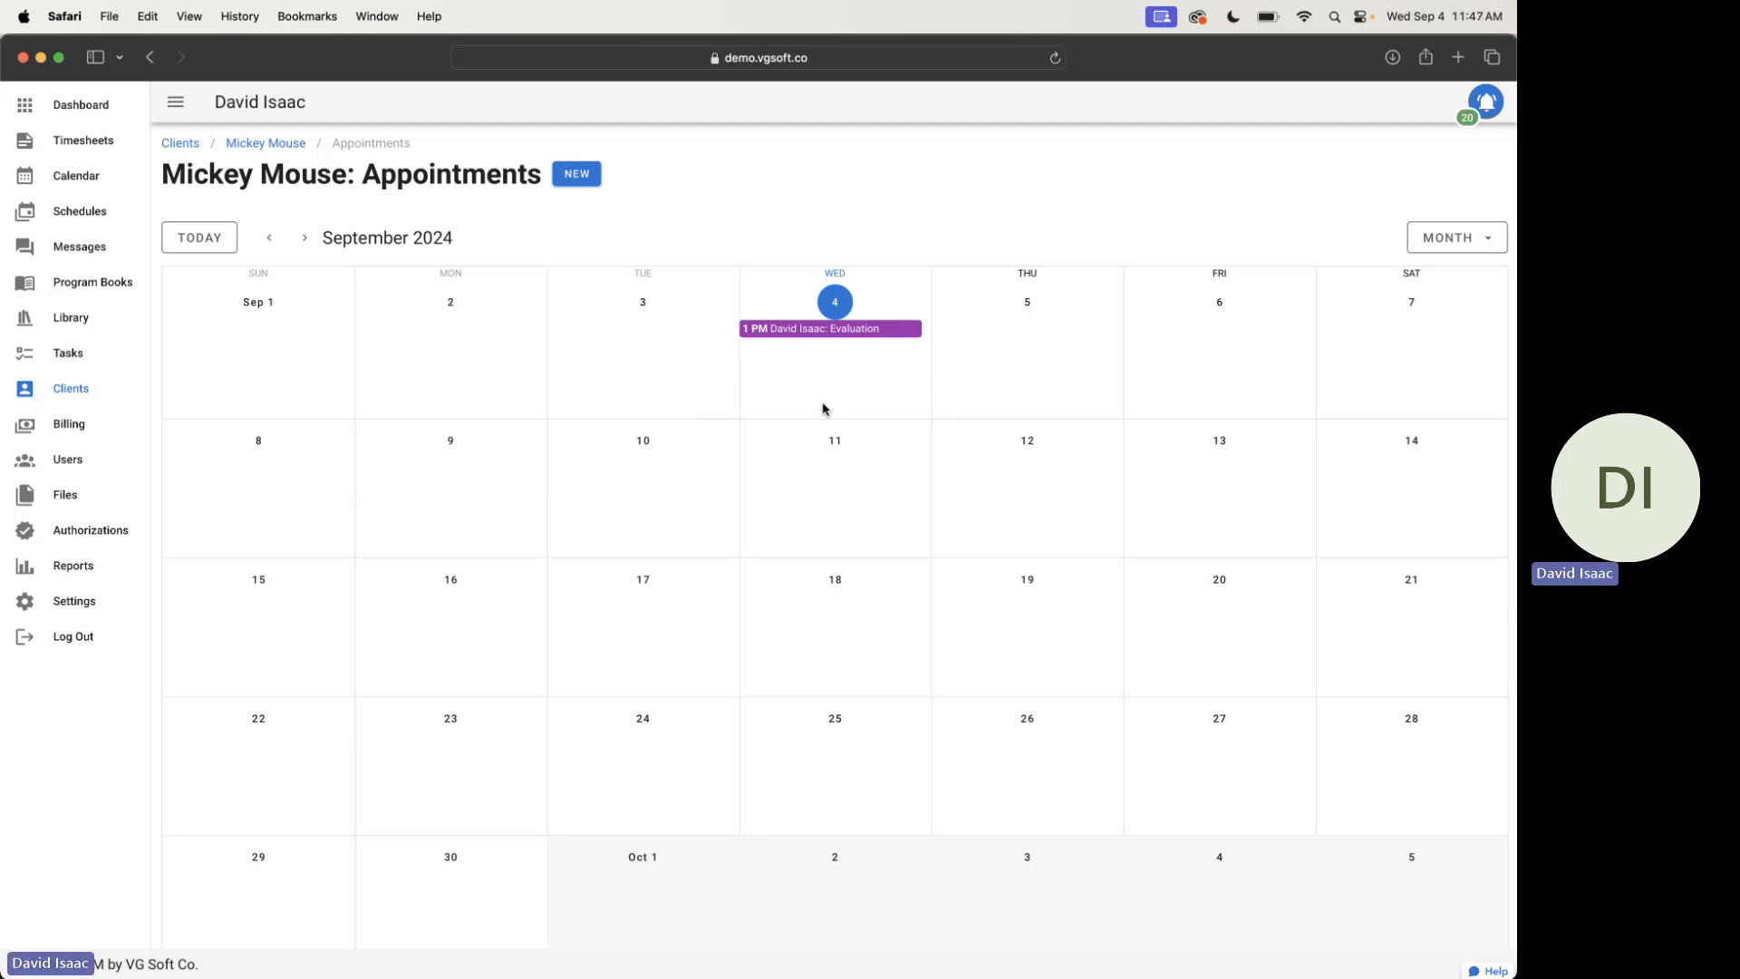
# Create a new form in the forms settings and name it Session Note
pyautogui.click(66, 612)
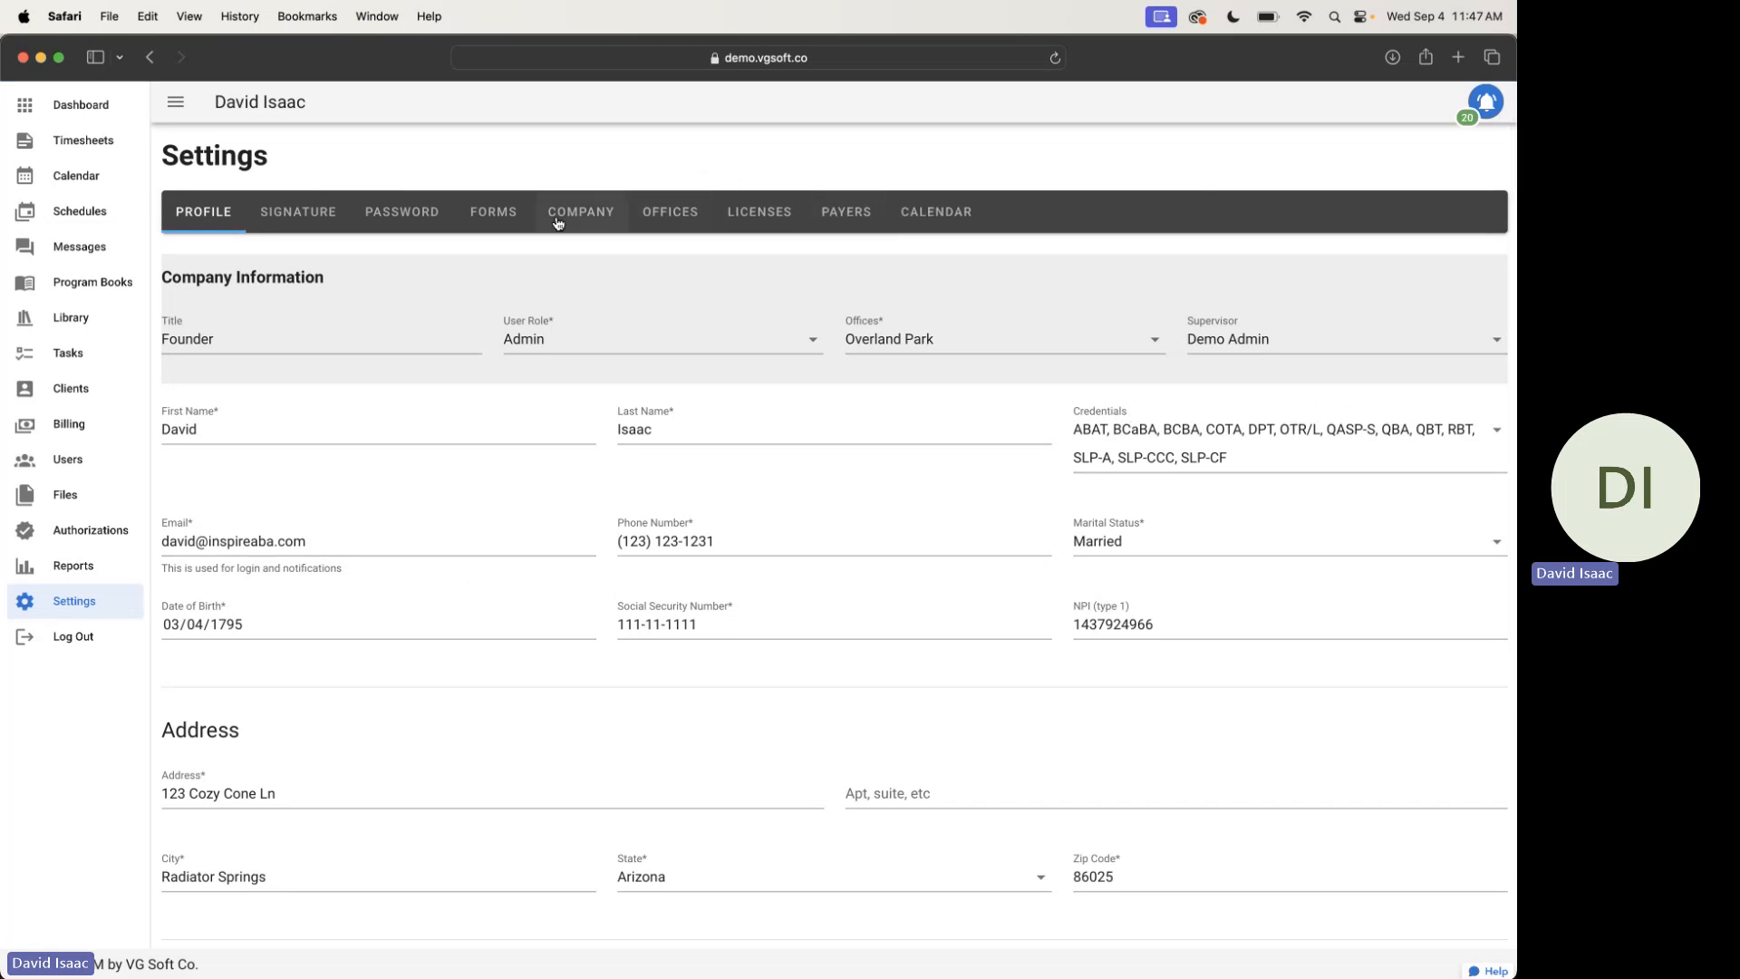
pyautogui.click(498, 214)
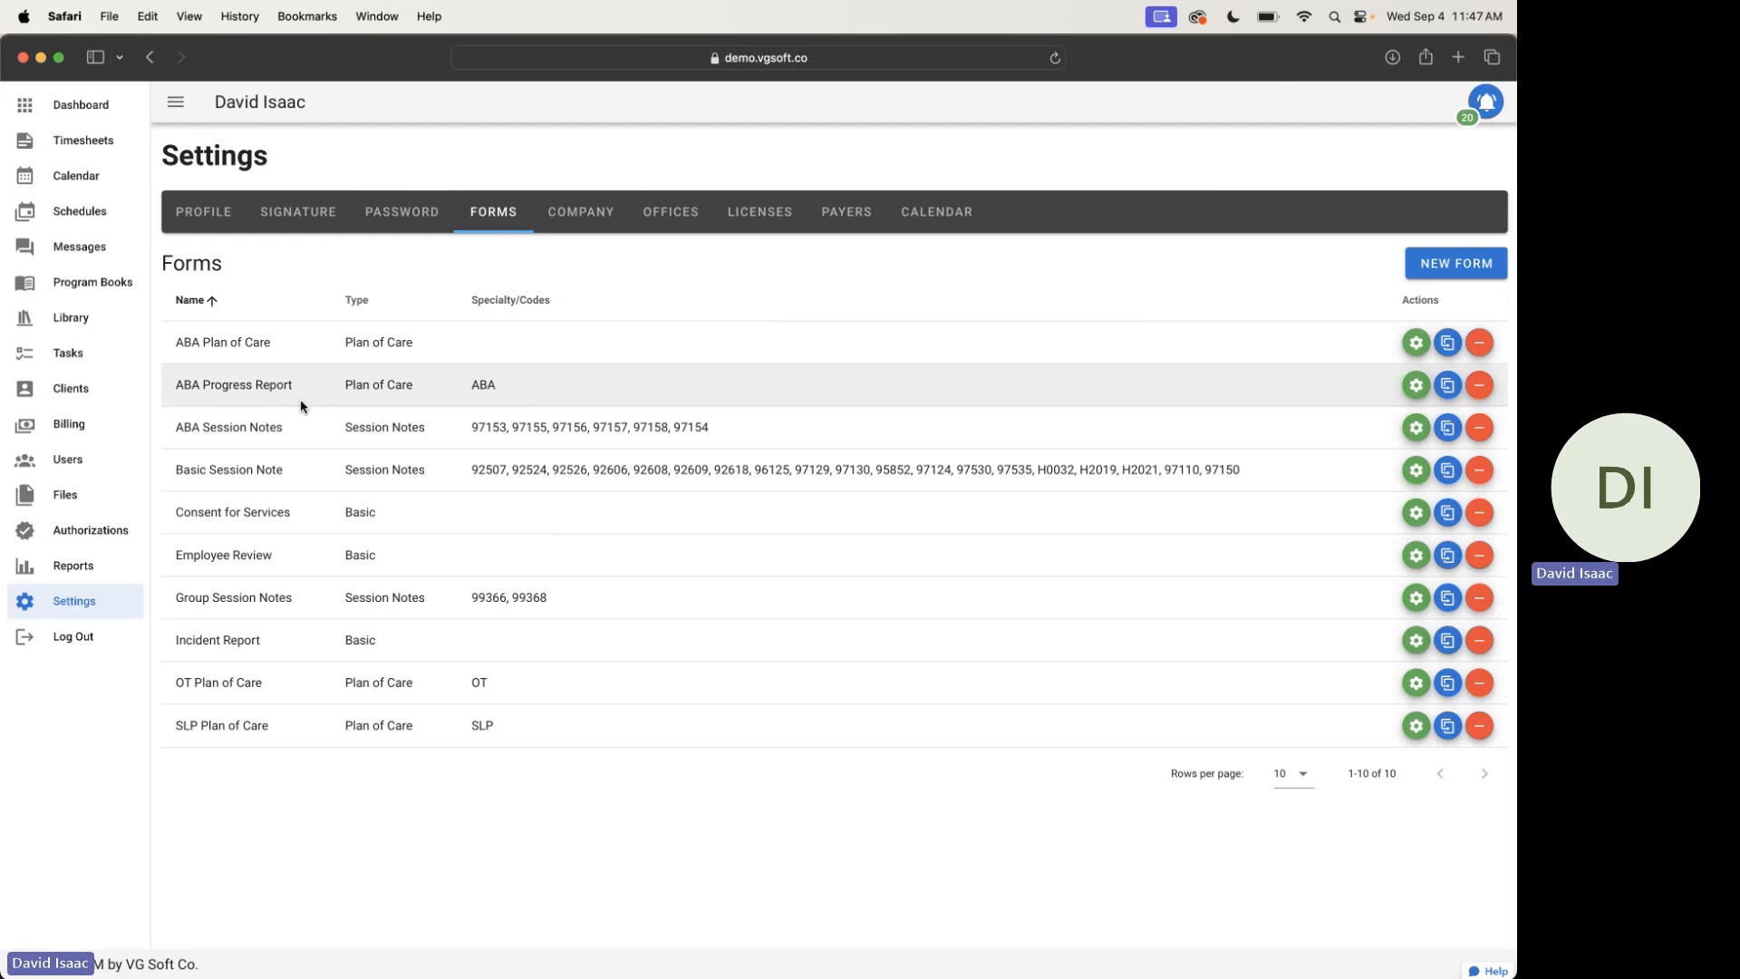
pyautogui.click(1441, 264)
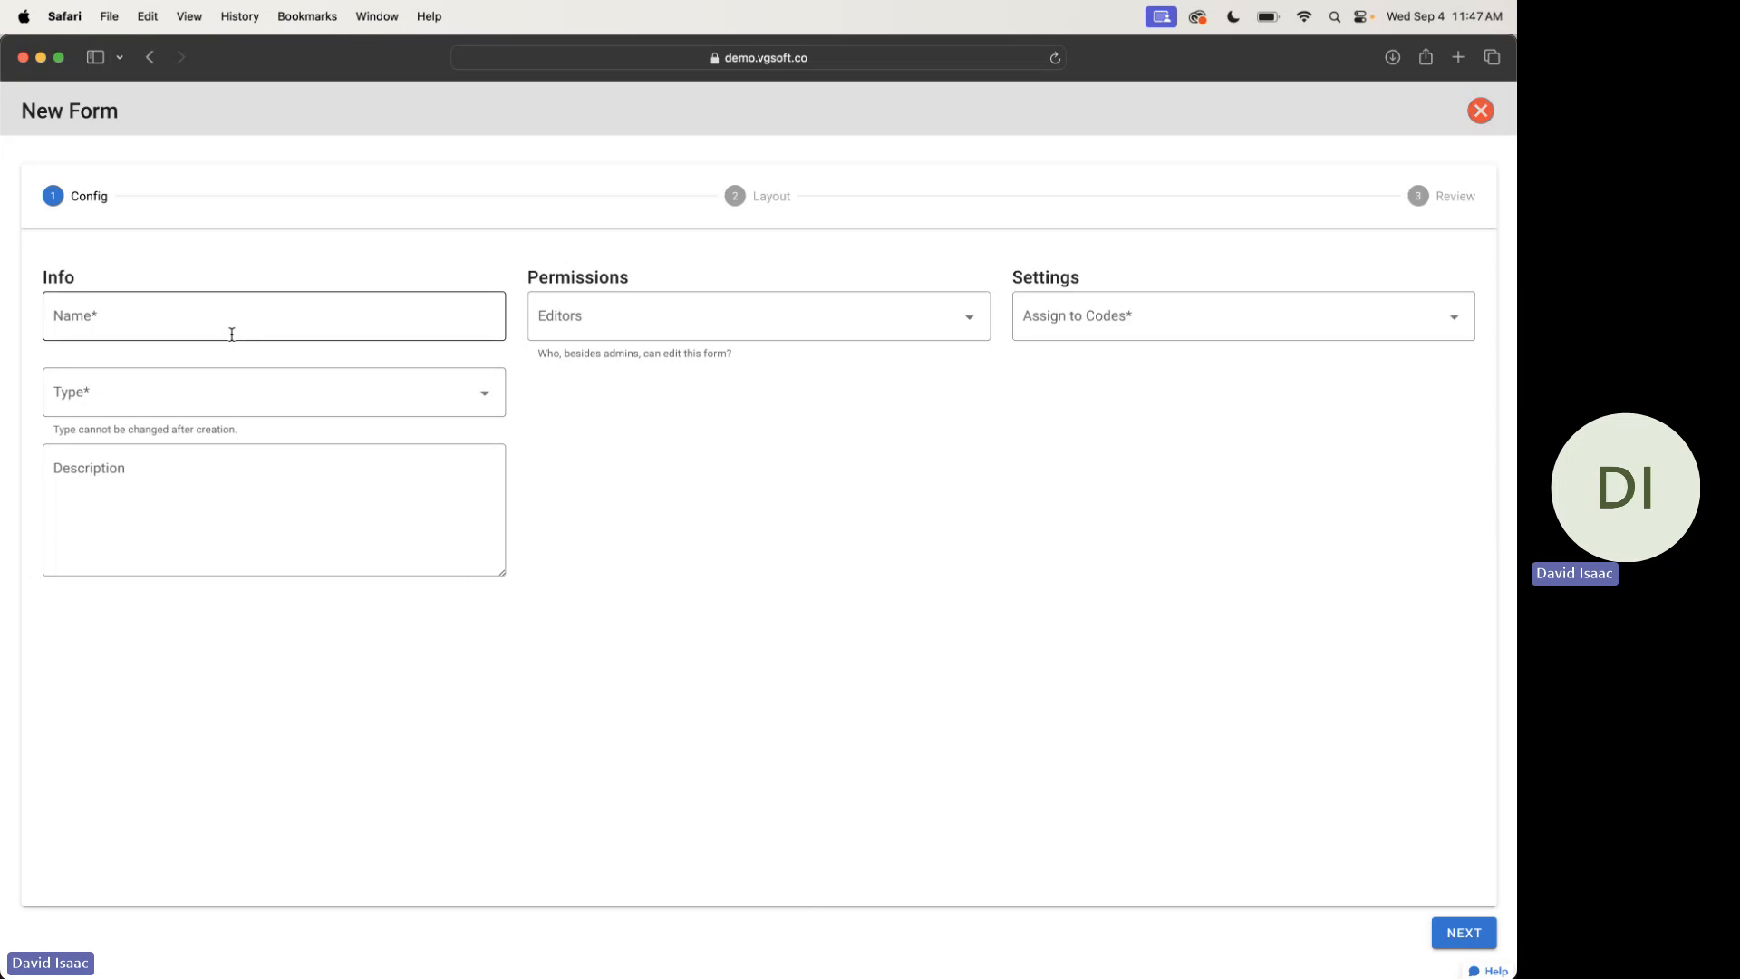
pyautogui.click(112, 317)
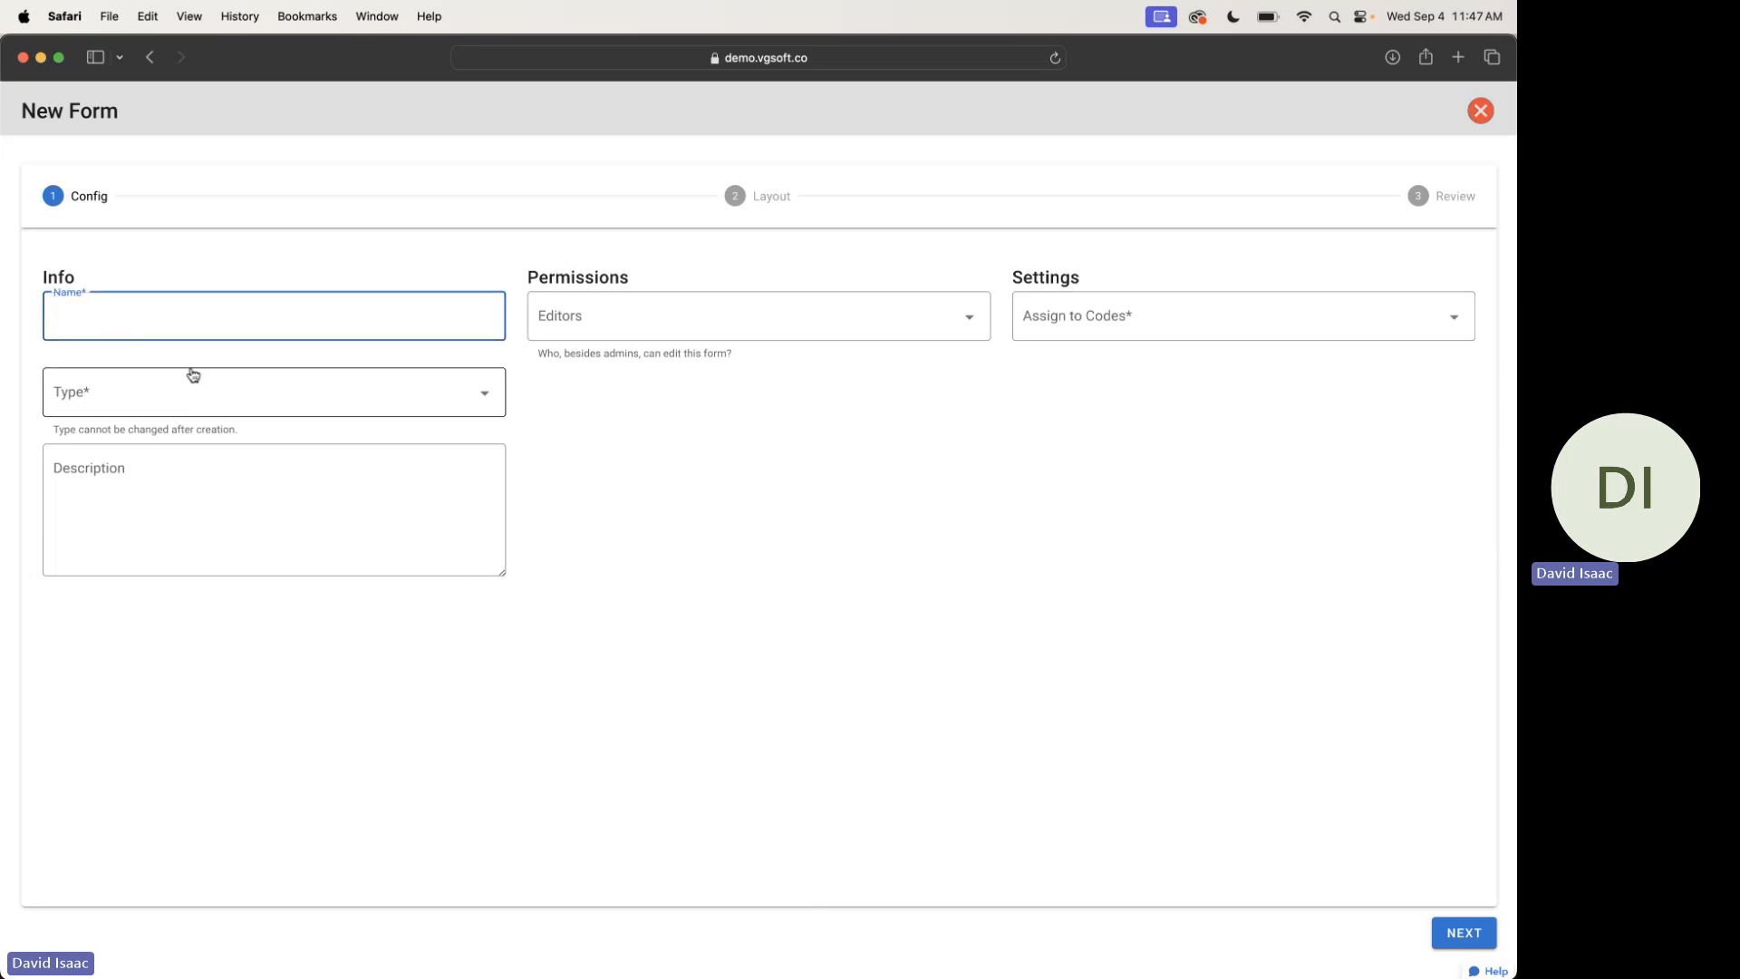
pyautogui.write('Session Note')
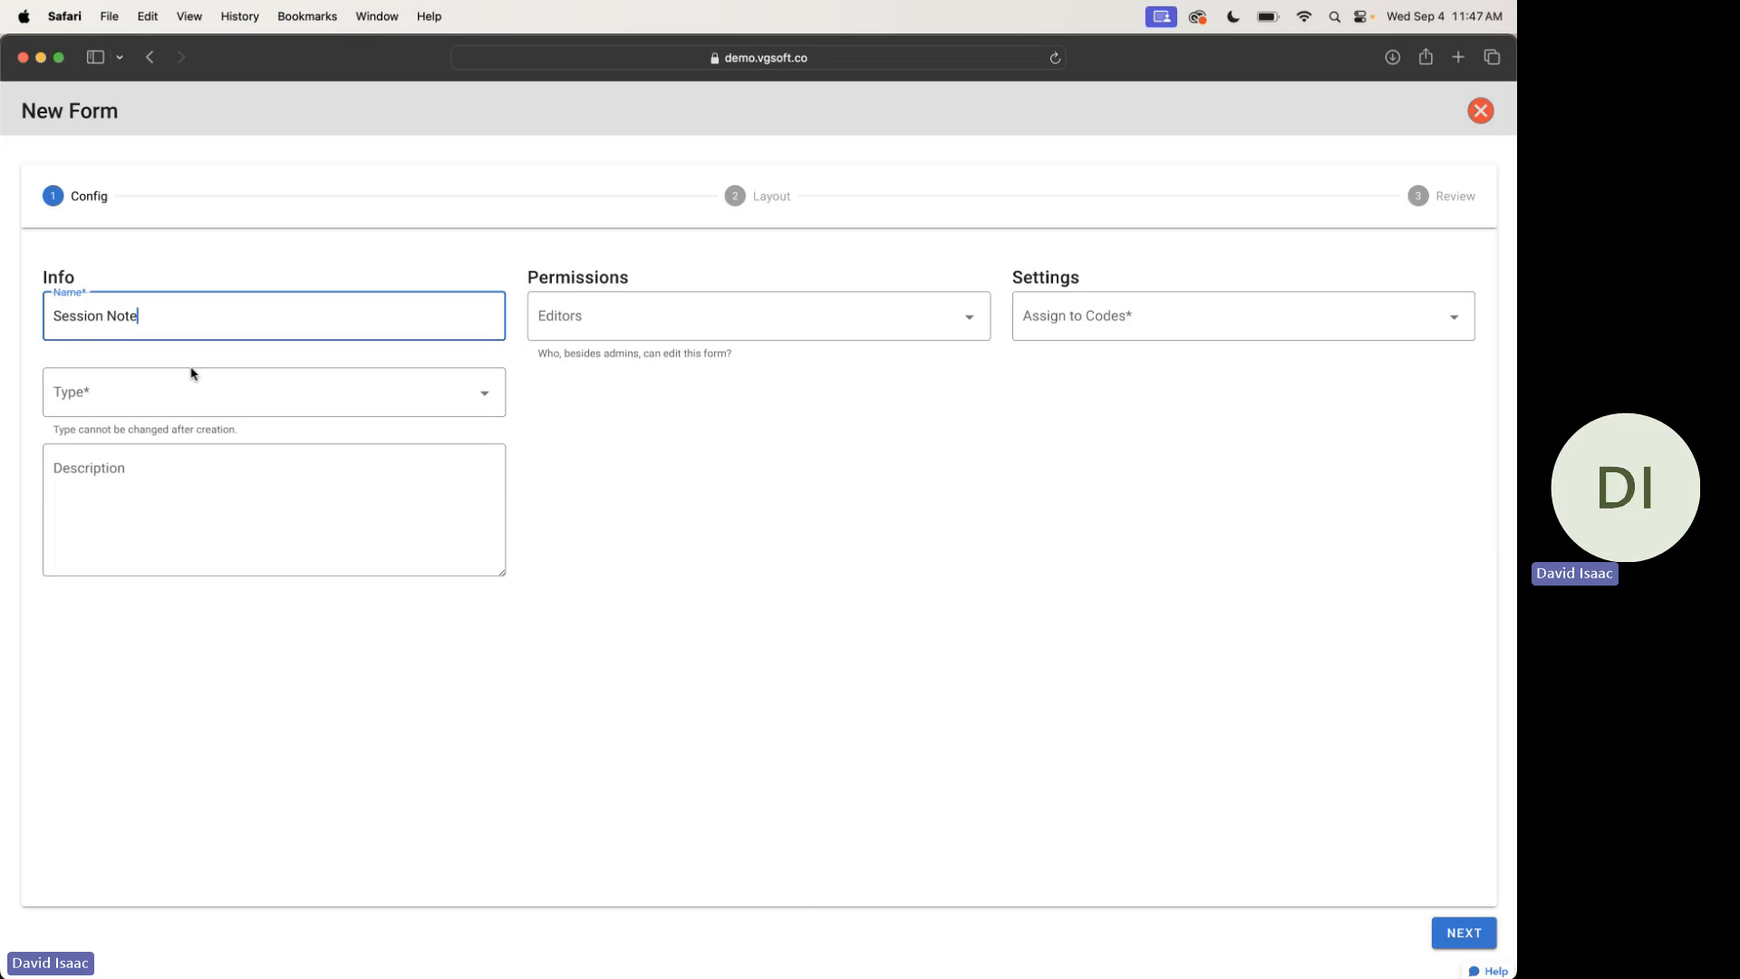
# Set the form's type to Session Notes and check which roles can be given editing permission
pyautogui.click(226, 391)
pyautogui.click(174, 483)
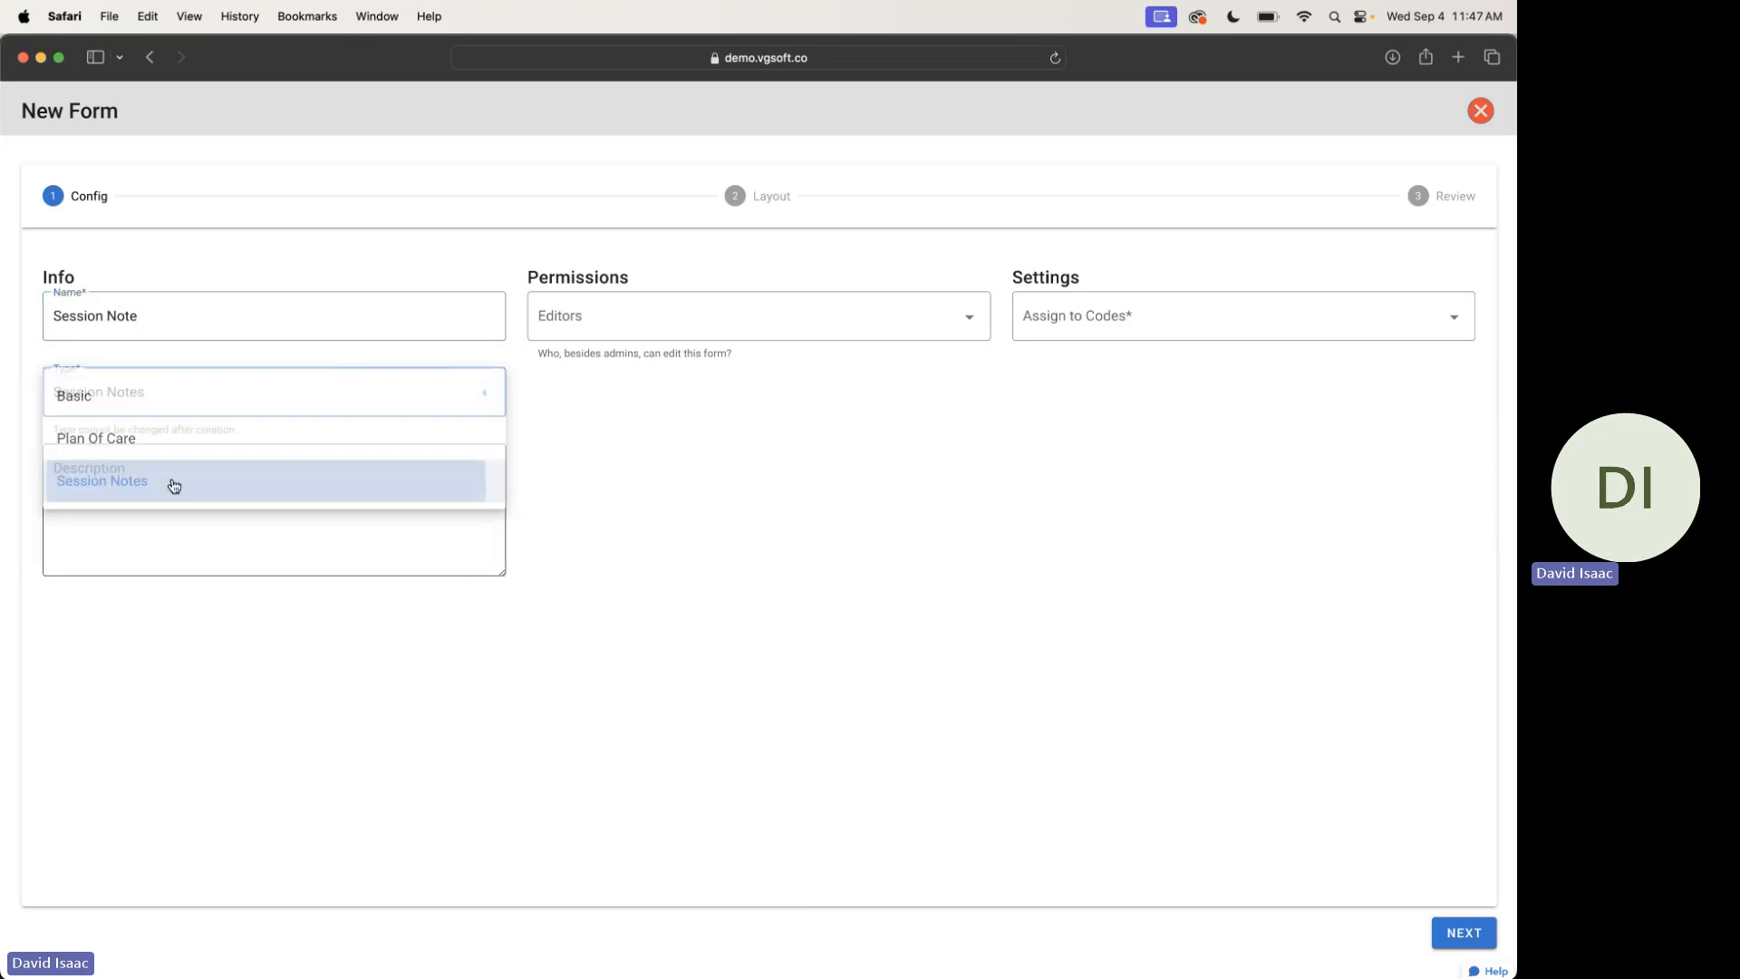
pyautogui.click(221, 396)
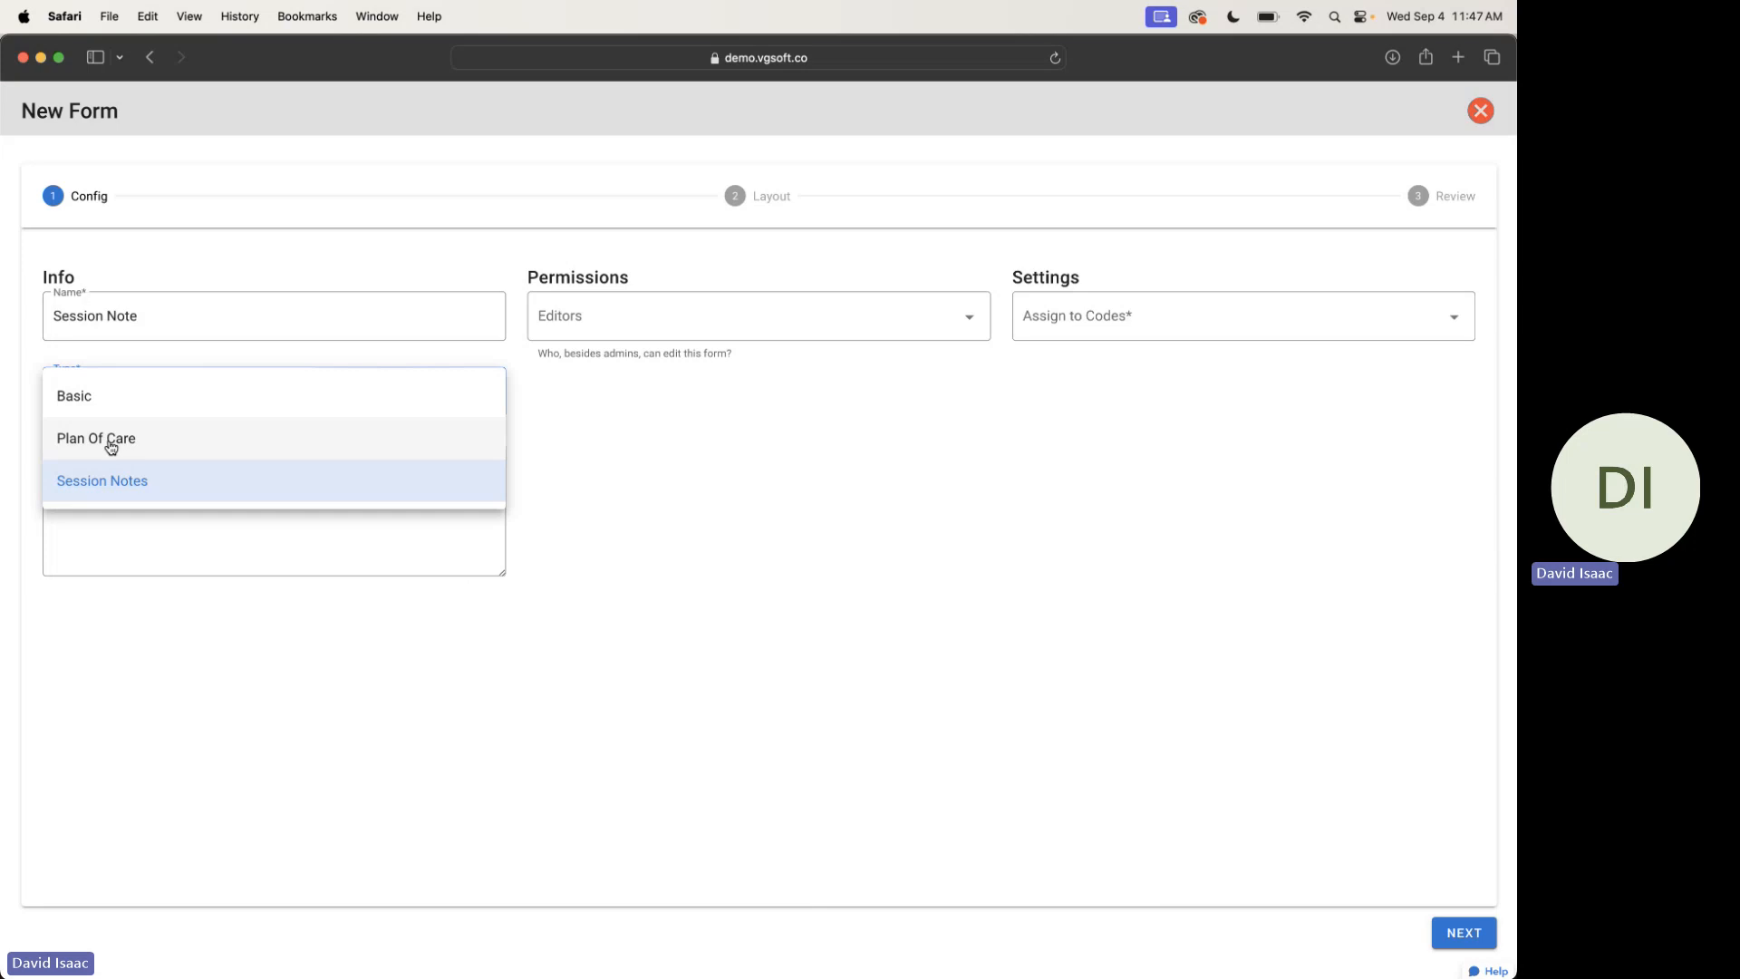
pyautogui.click(113, 494)
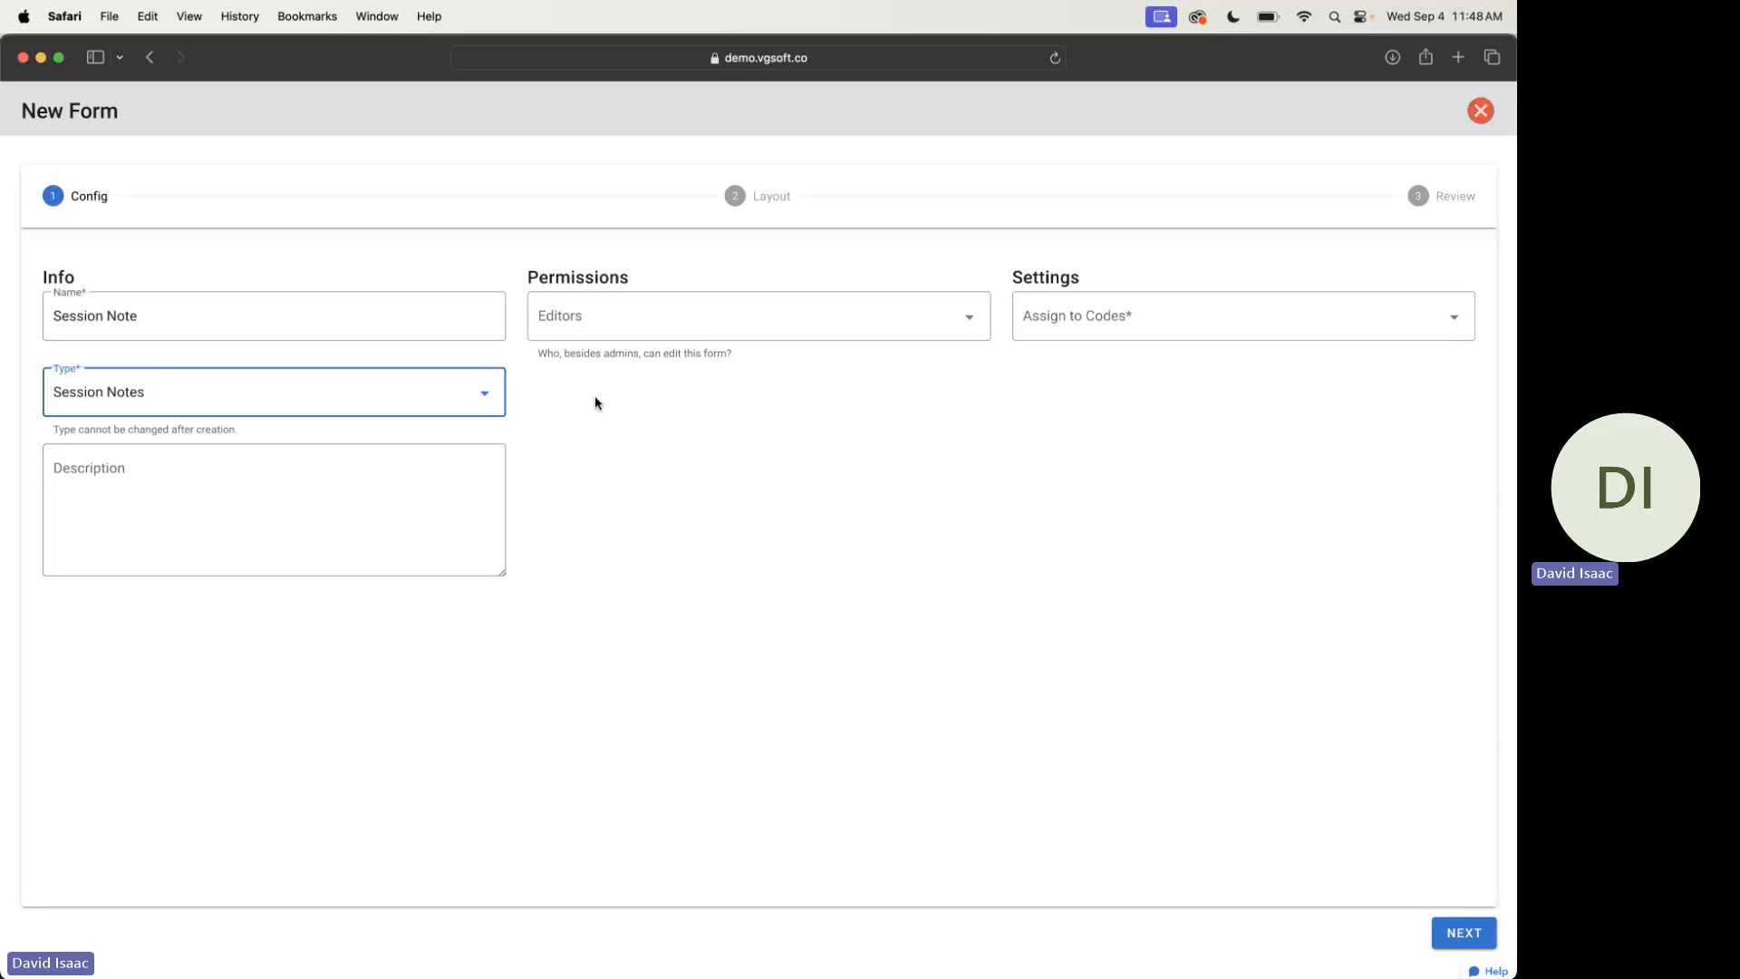
pyautogui.click(715, 332)
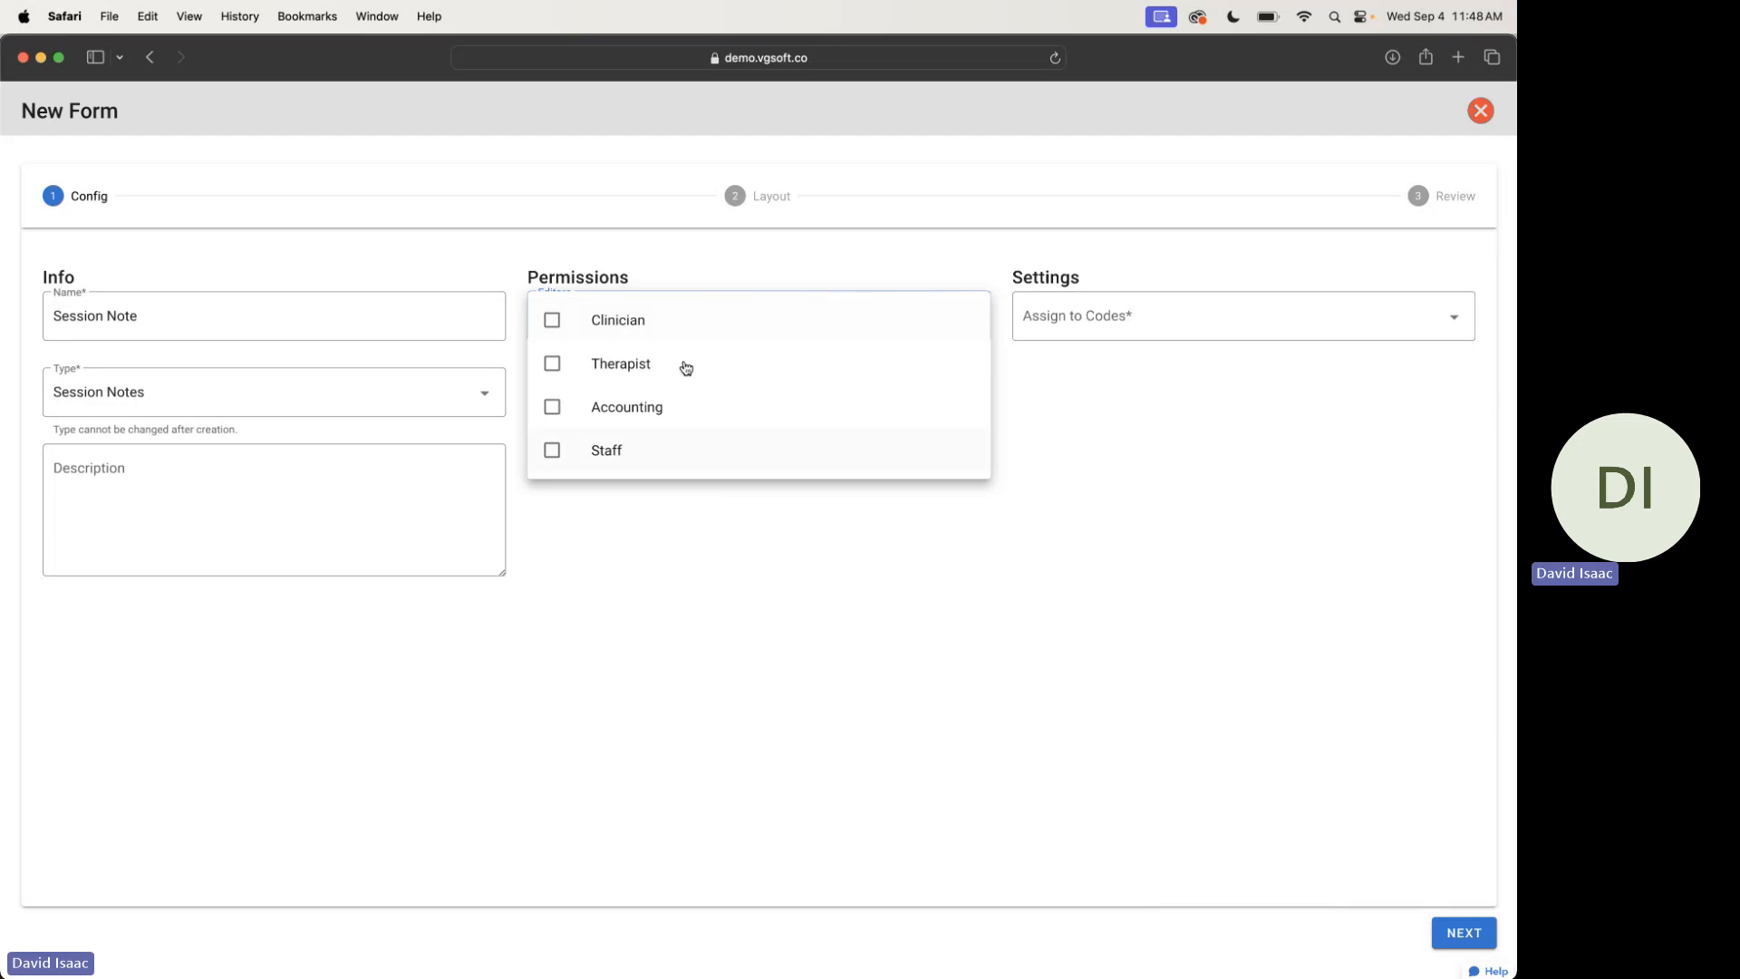
pyautogui.click(664, 553)
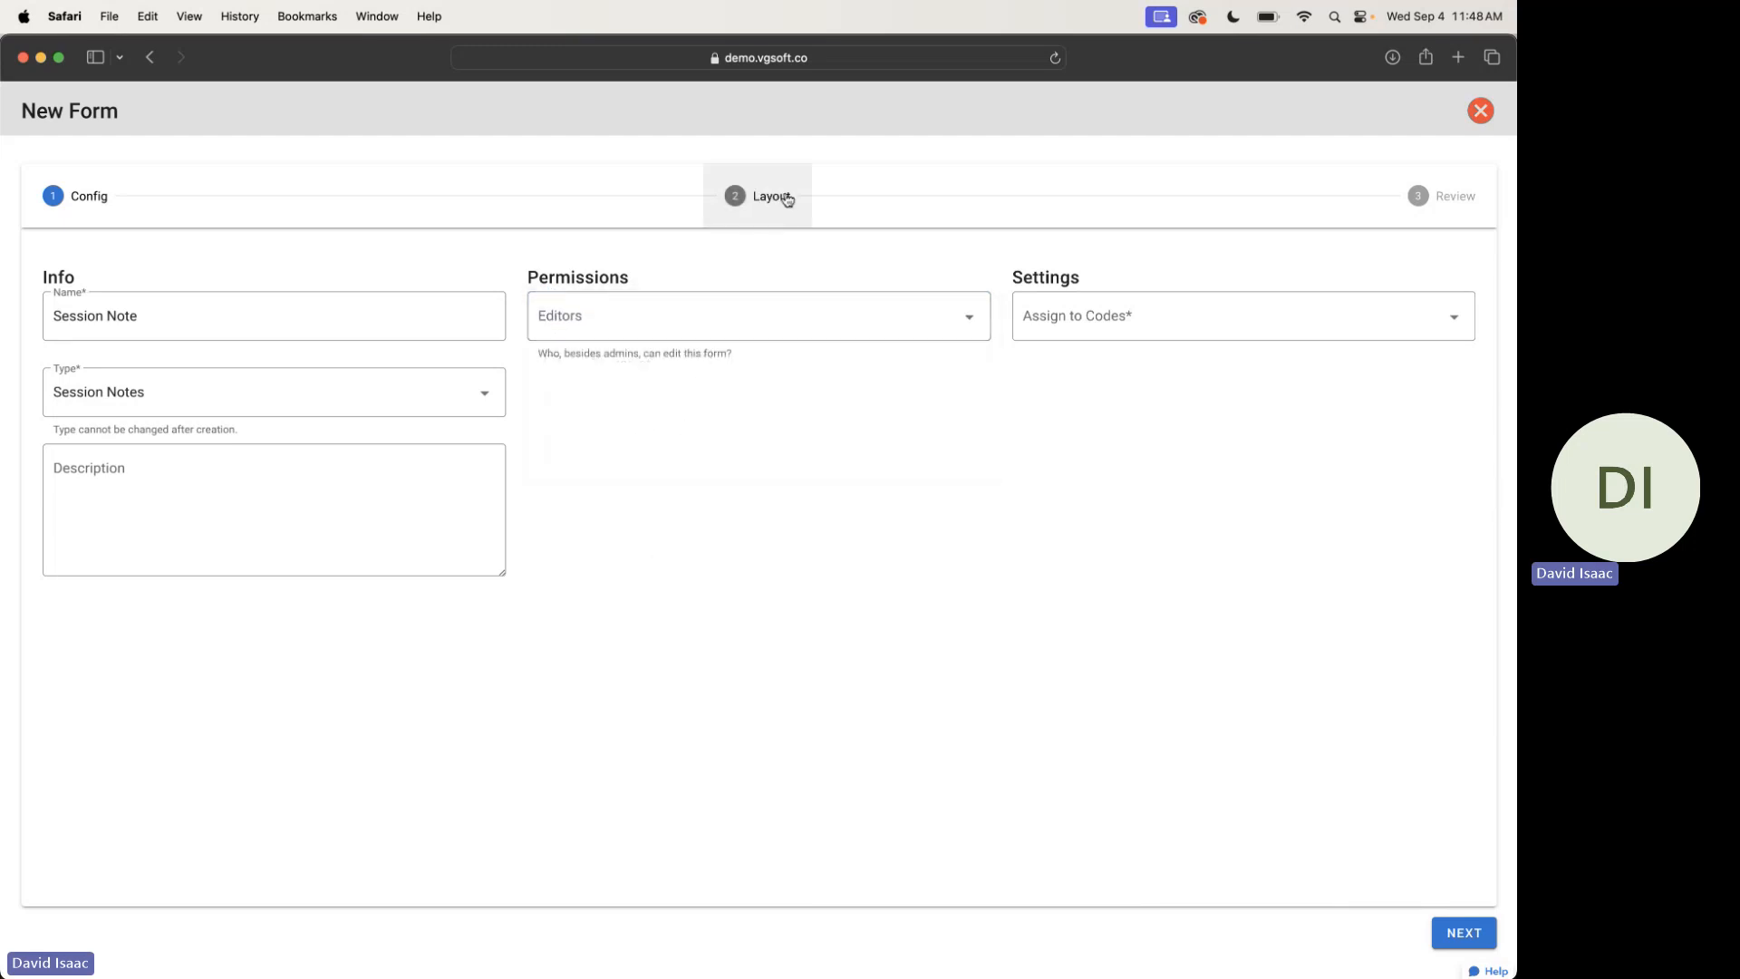
# Assign the Session Note form to code 97153, leaving no duplicate code text in the assignment
pyautogui.click(1115, 315)
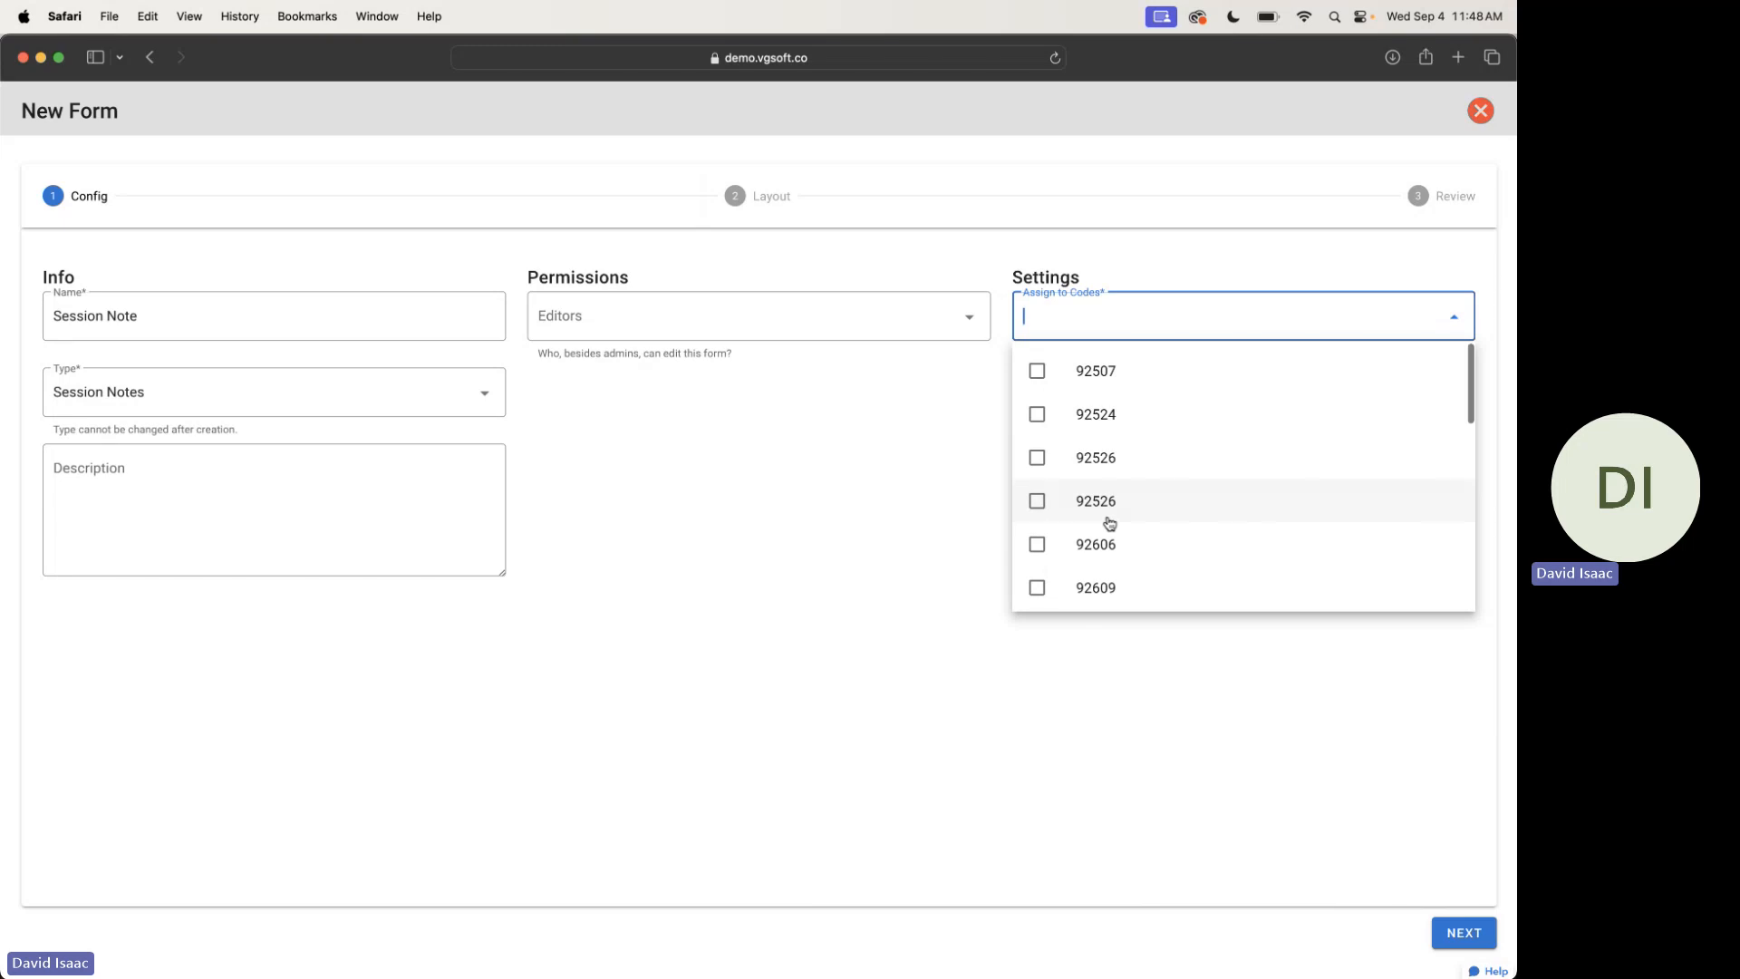
pyautogui.write('07153')
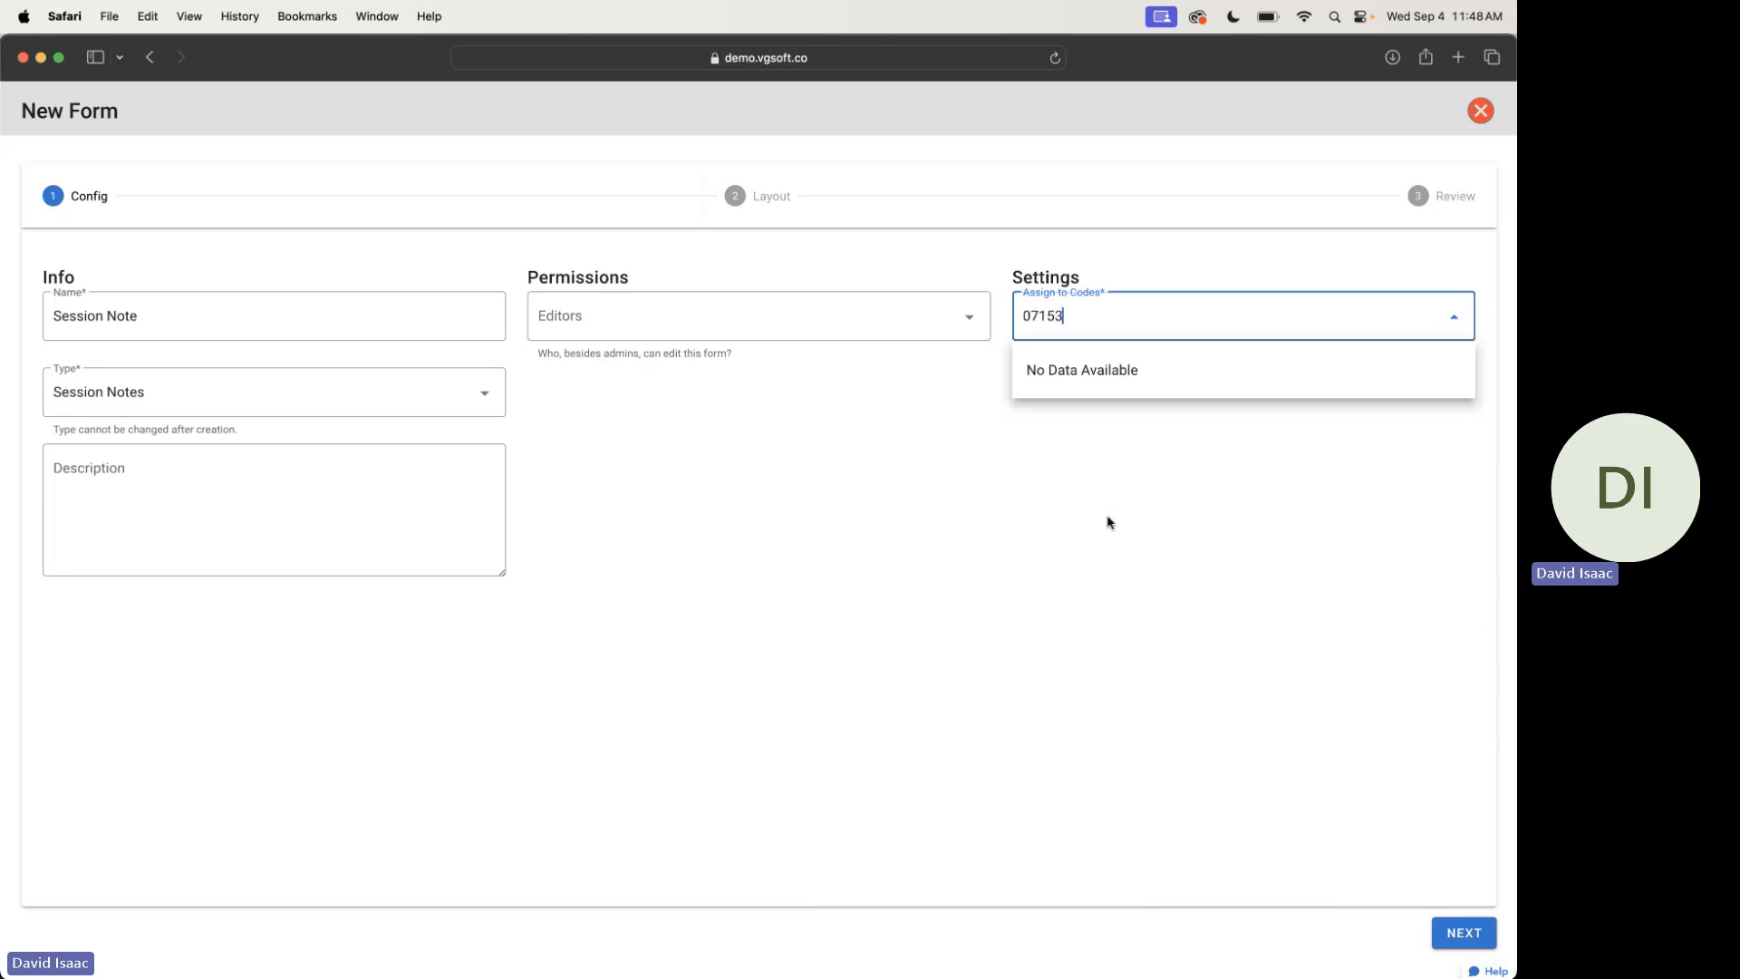
pyautogui.press('BackSpace')
pyautogui.press('BackSpace')
pyautogui.press('BackSpace')
pyautogui.press('BackSpace')
pyautogui.press('BackSpace')
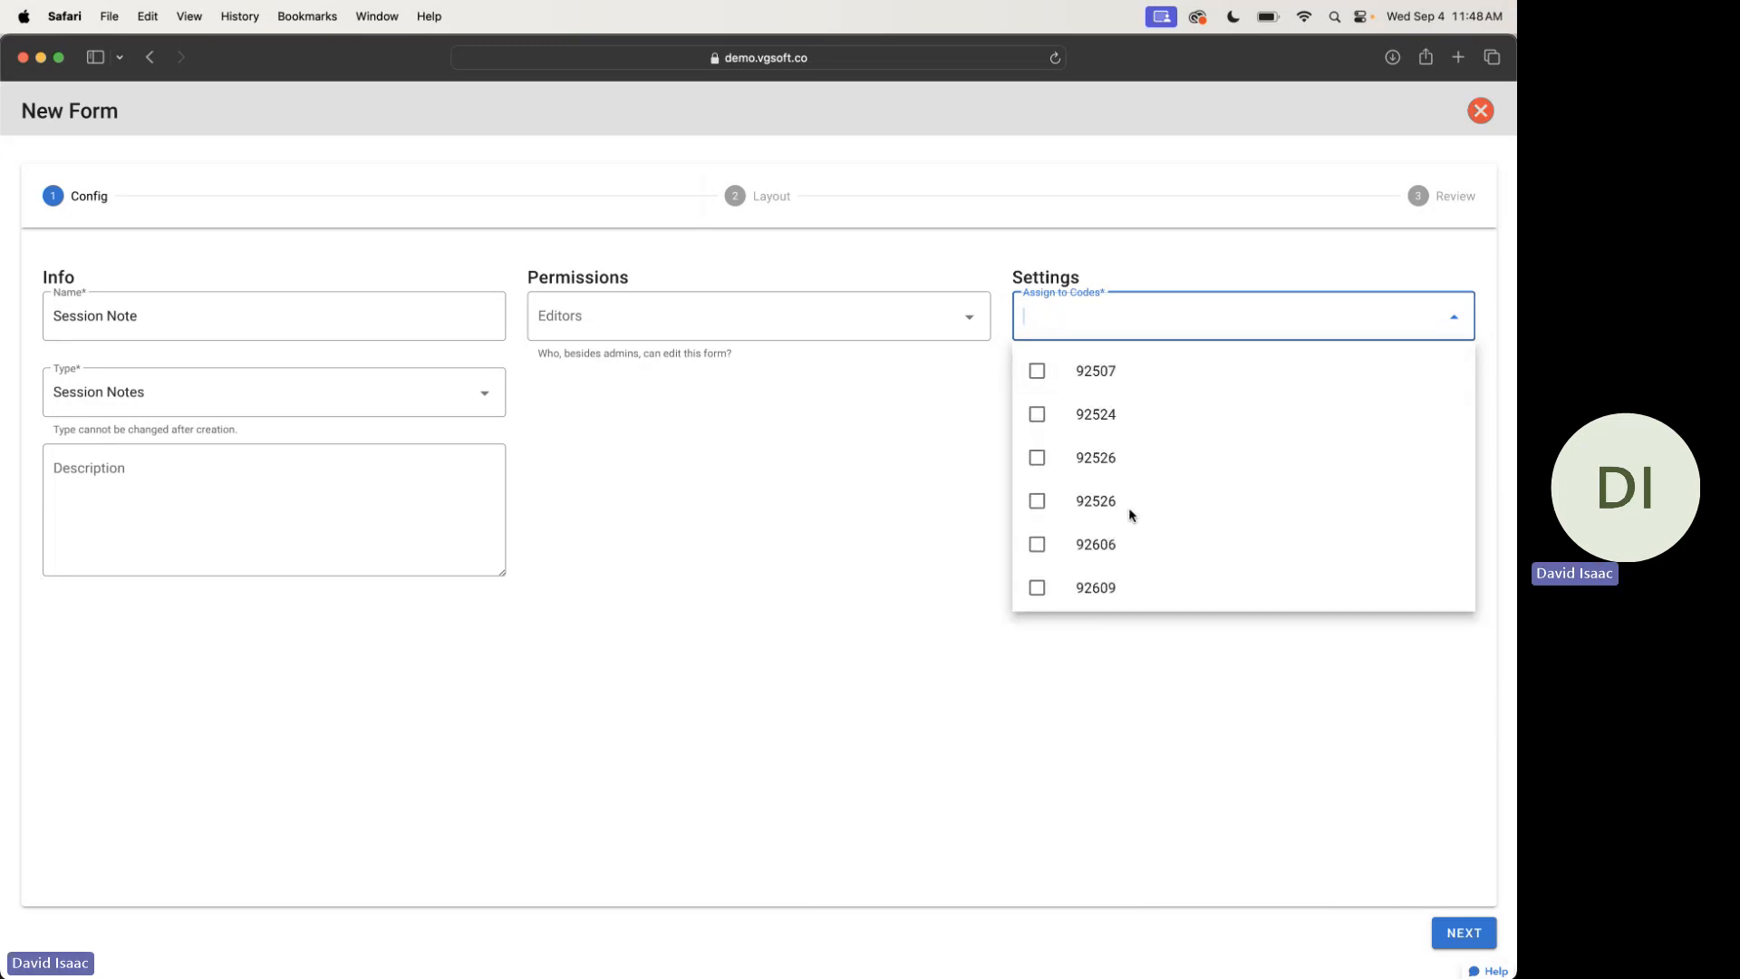
pyautogui.write('97153')
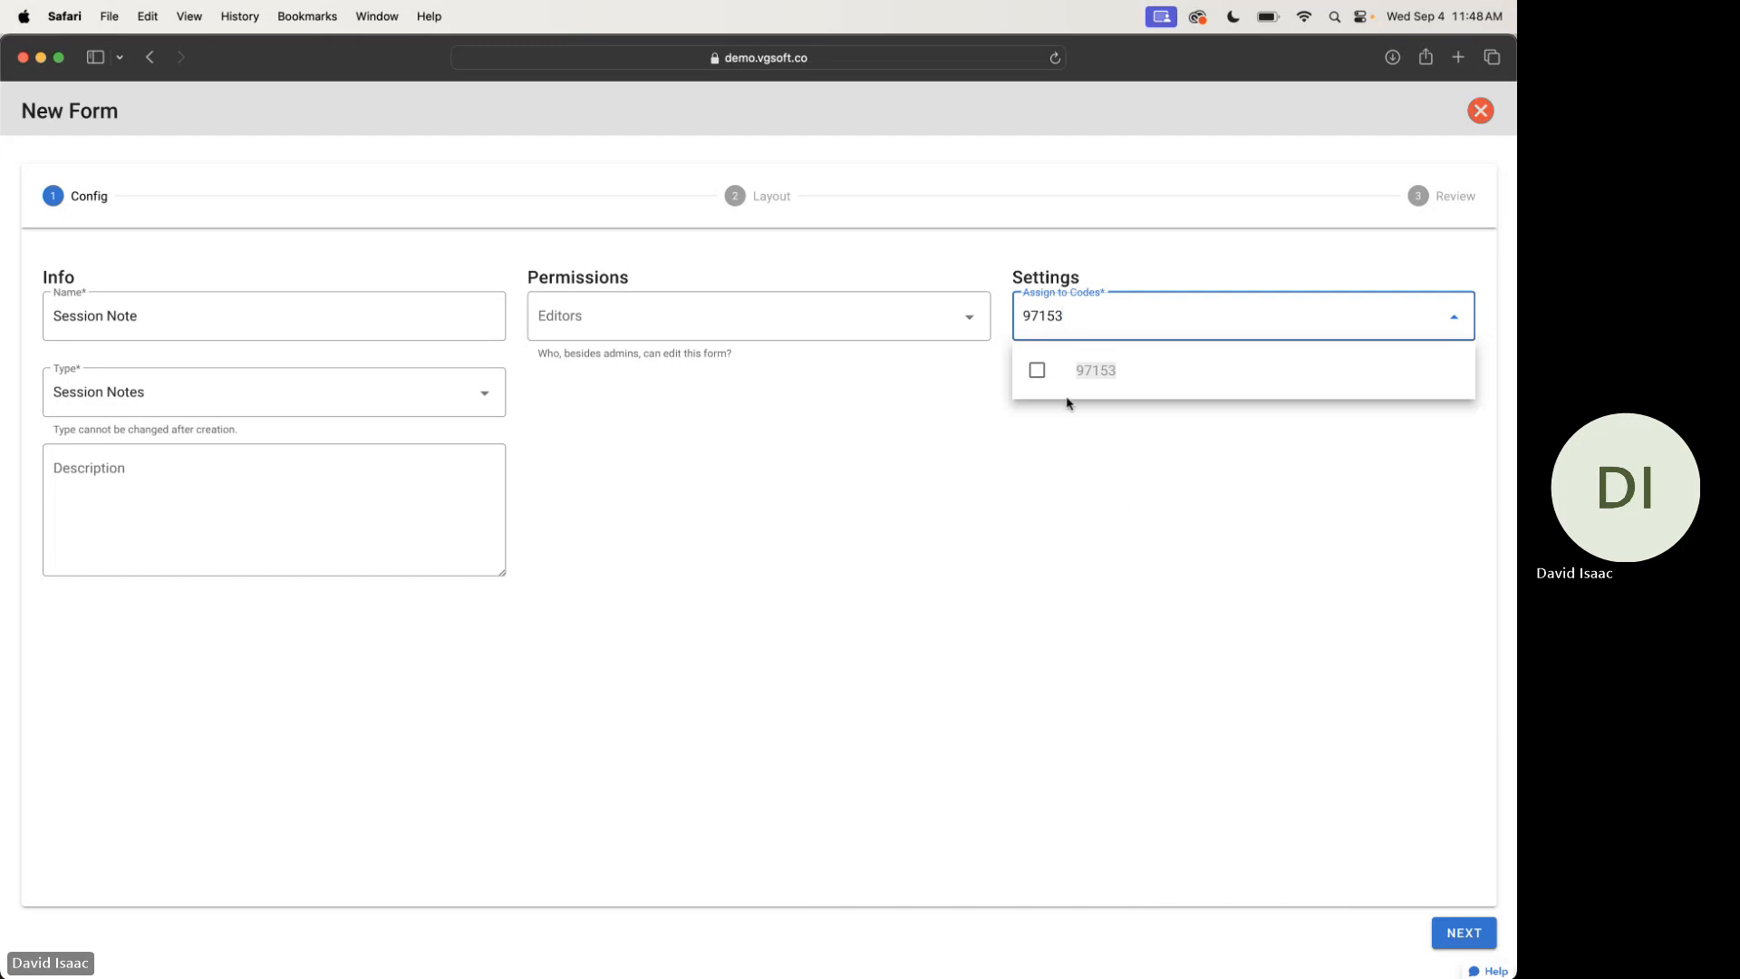
pyautogui.click(1033, 380)
pyautogui.click(889, 415)
pyautogui.click(1106, 318)
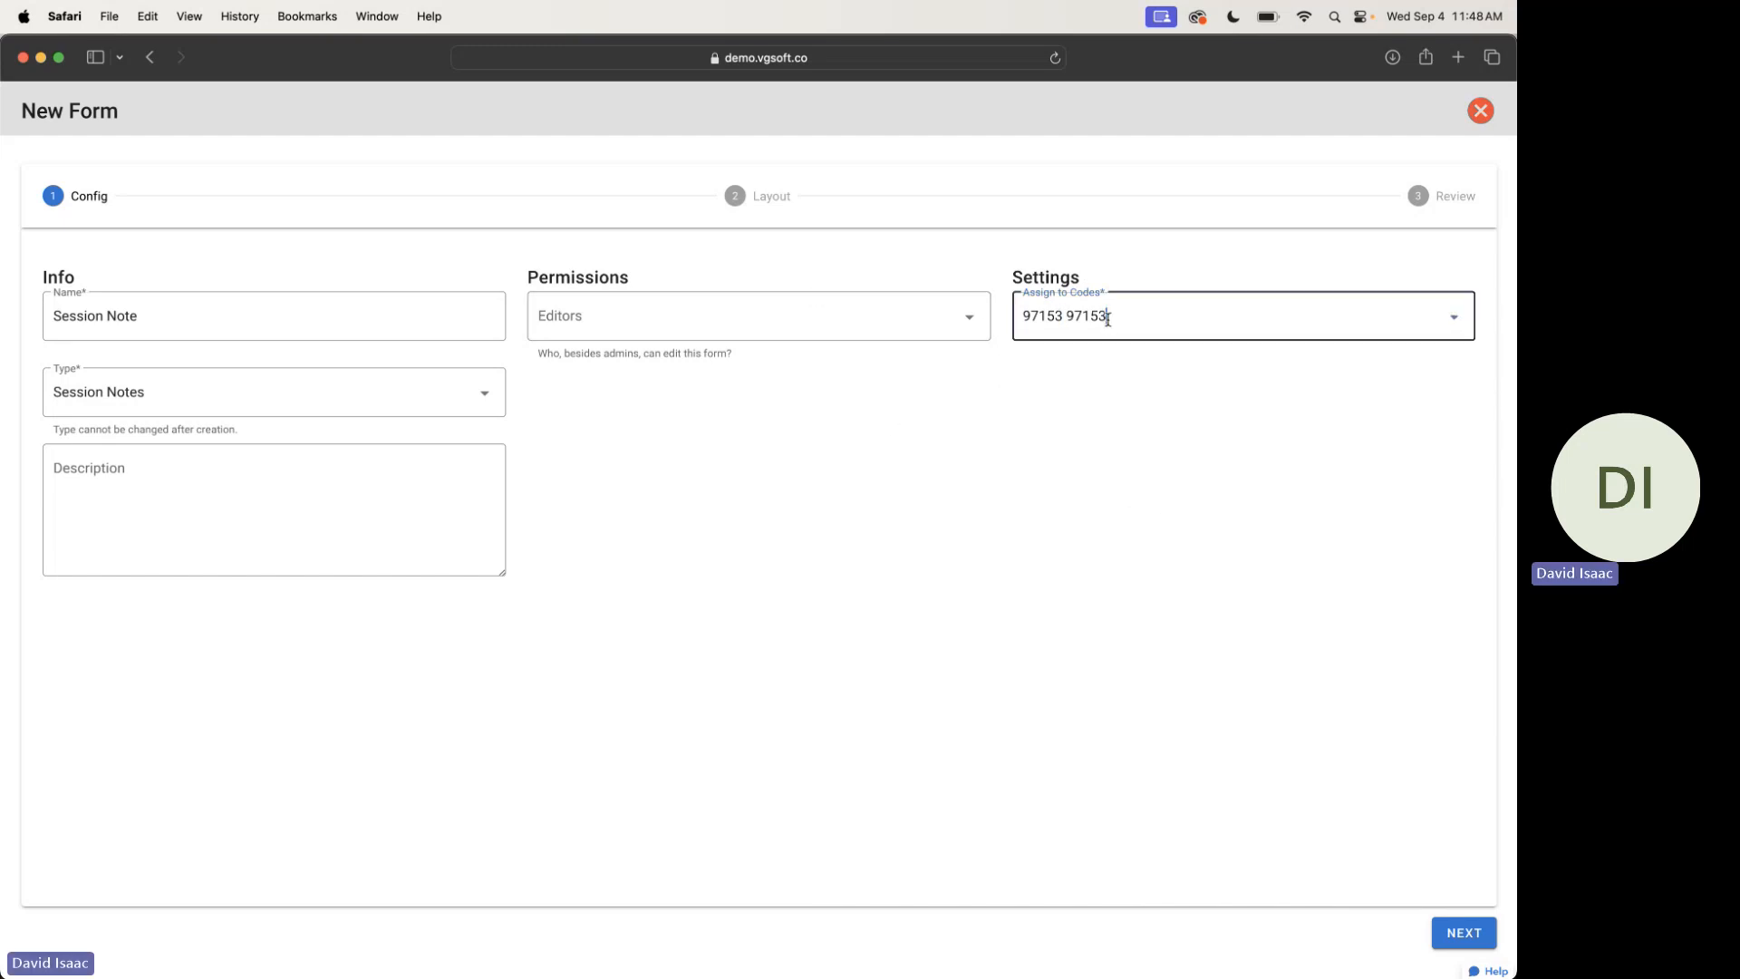
pyautogui.press('BackSpace')
pyautogui.press('BackSpace')
pyautogui.press('BackSpace')
pyautogui.press('BackSpace')
pyautogui.press('BackSpace')
pyautogui.press('Tab')
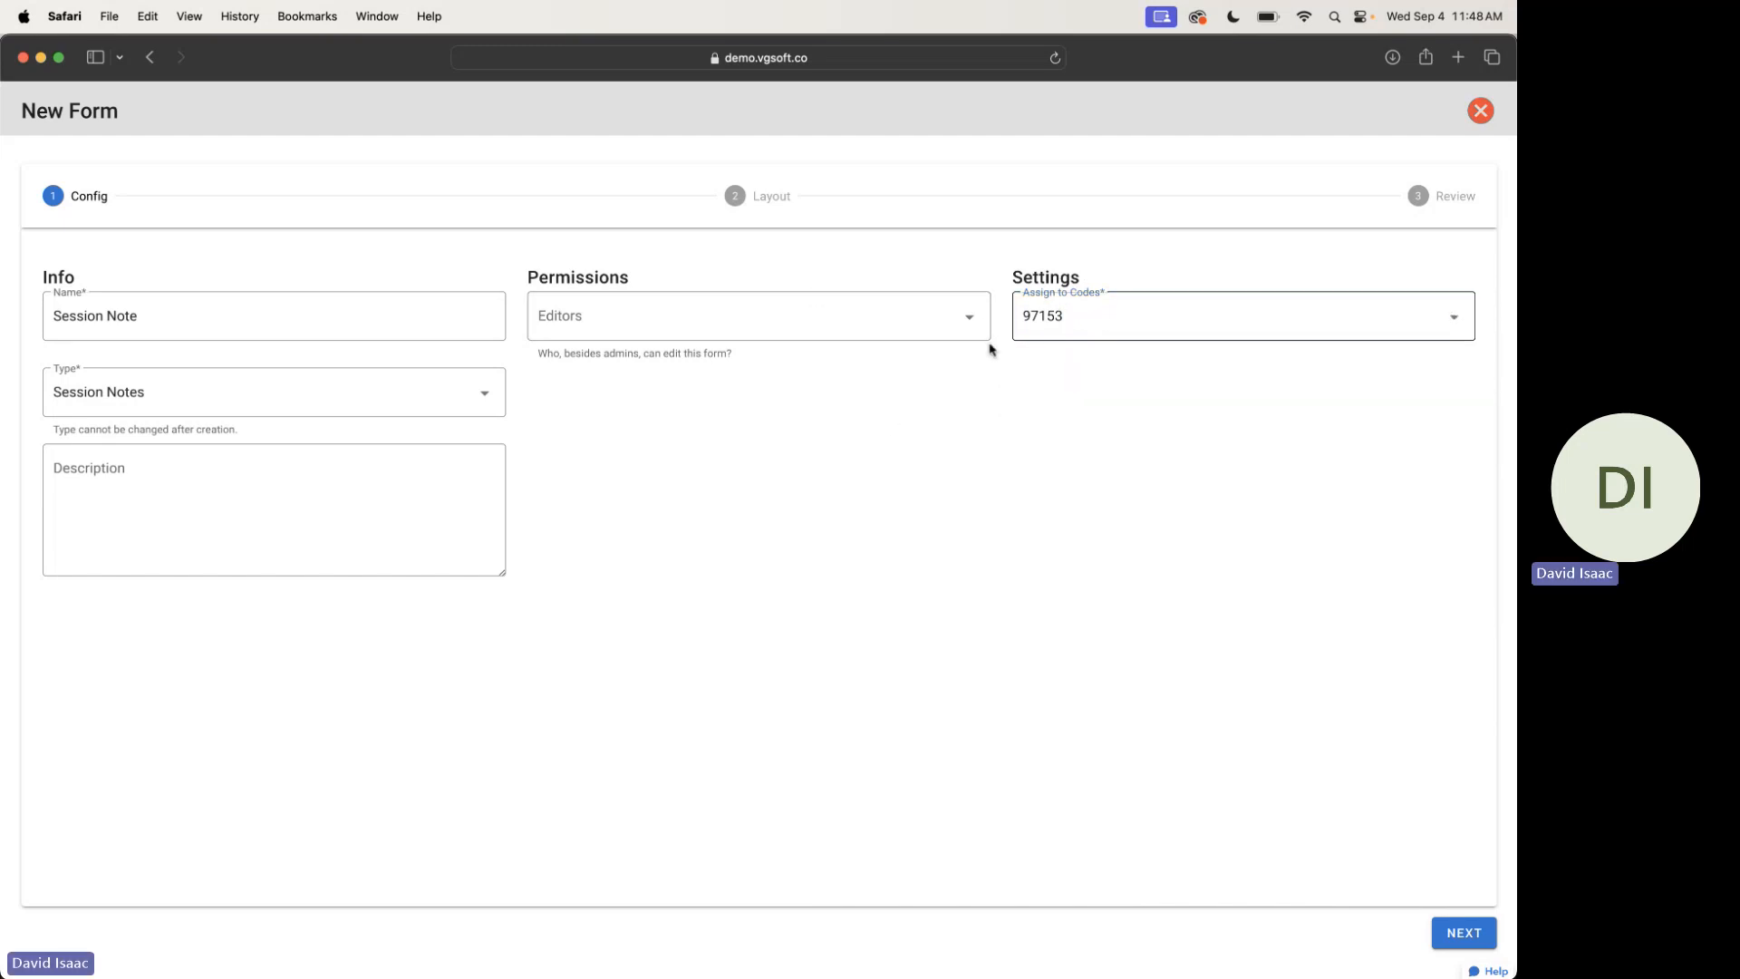
# Go to the form's layout stage and add an AI Summary section followed by a written text block
pyautogui.click(763, 200)
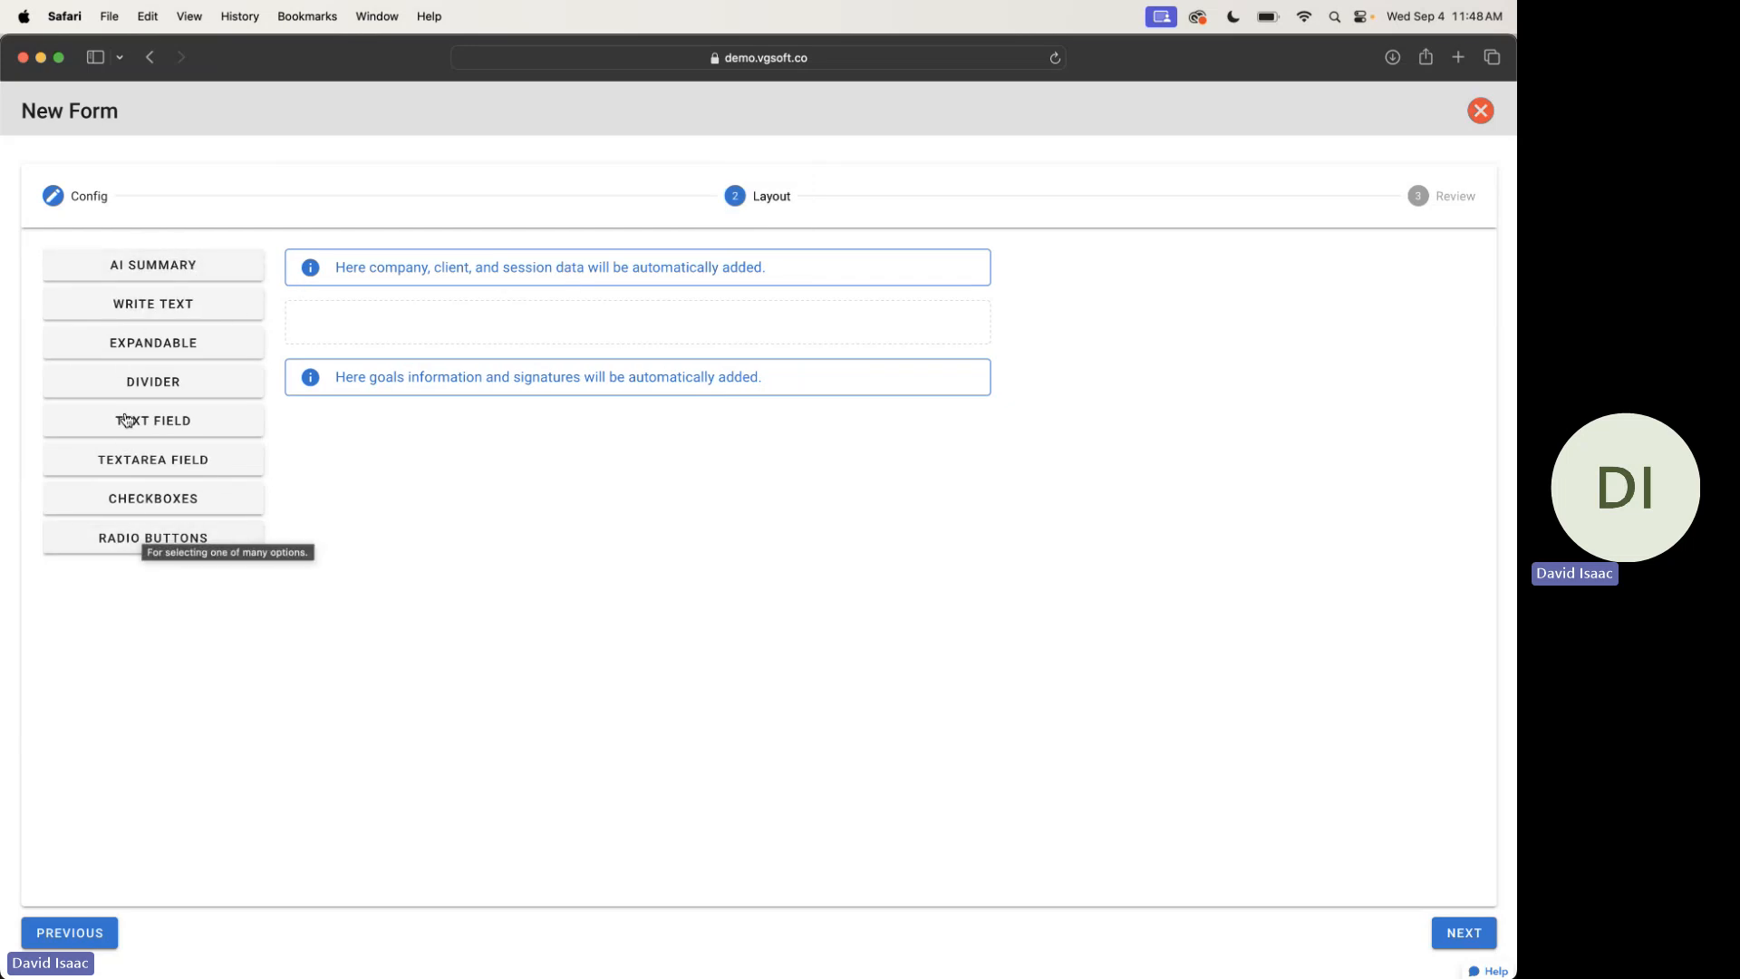
pyautogui.click(177, 272)
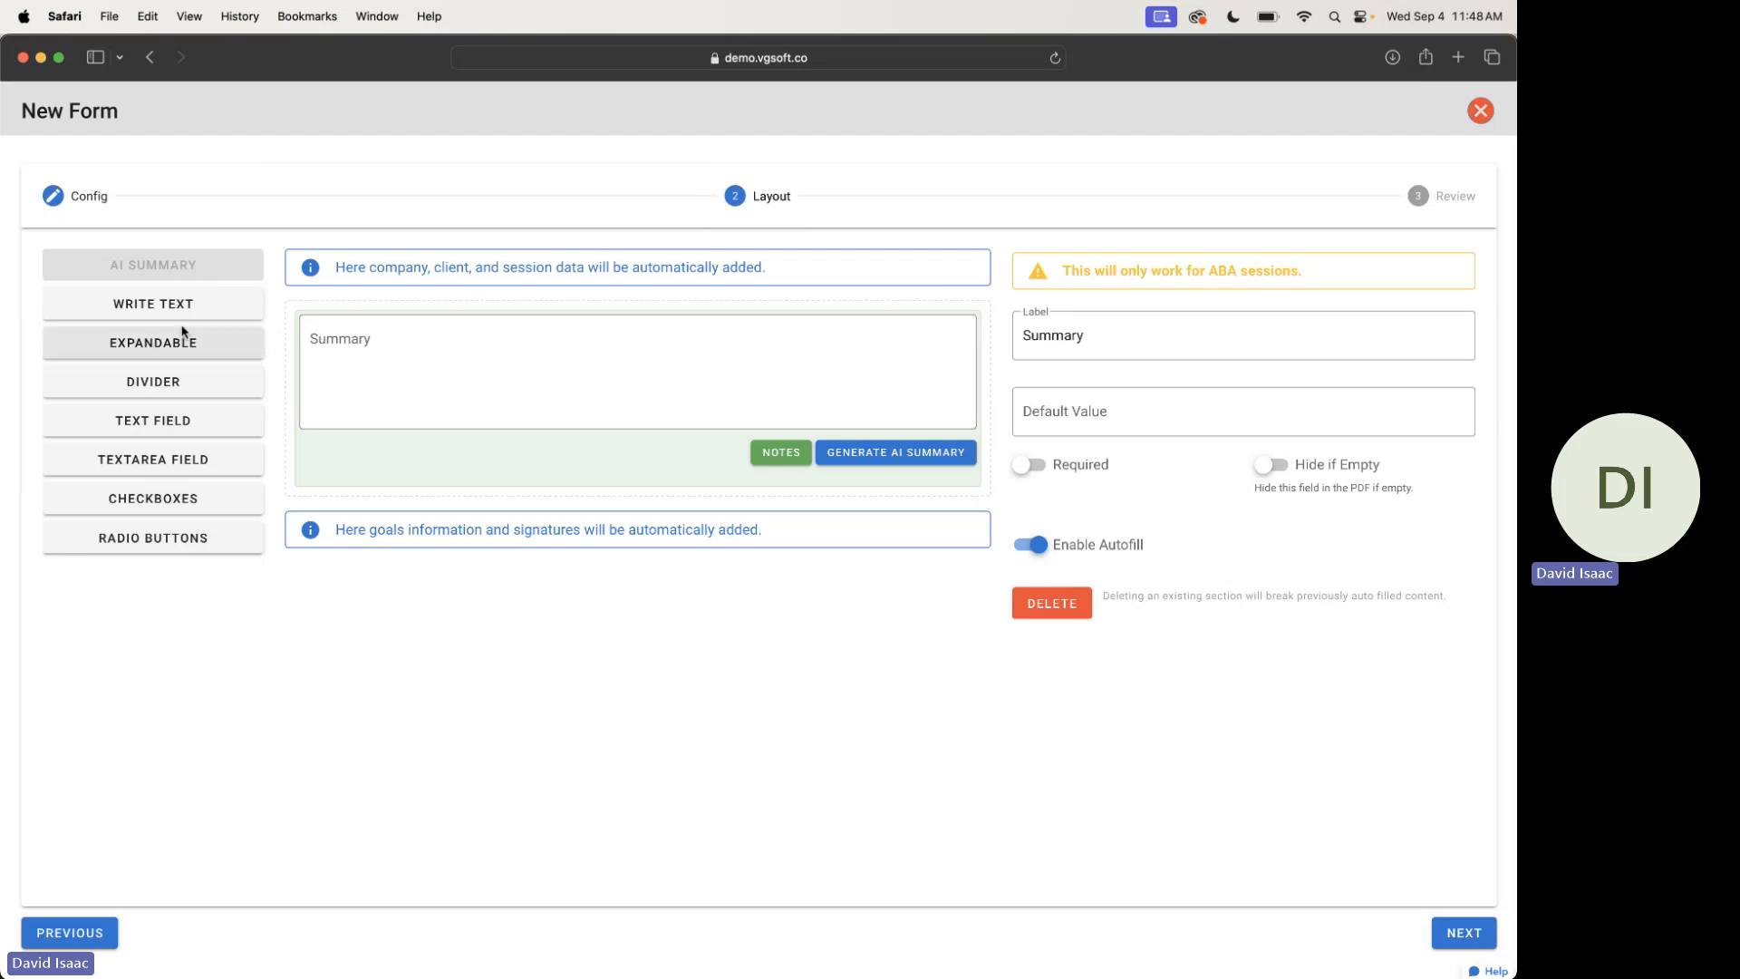
pyautogui.click(152, 308)
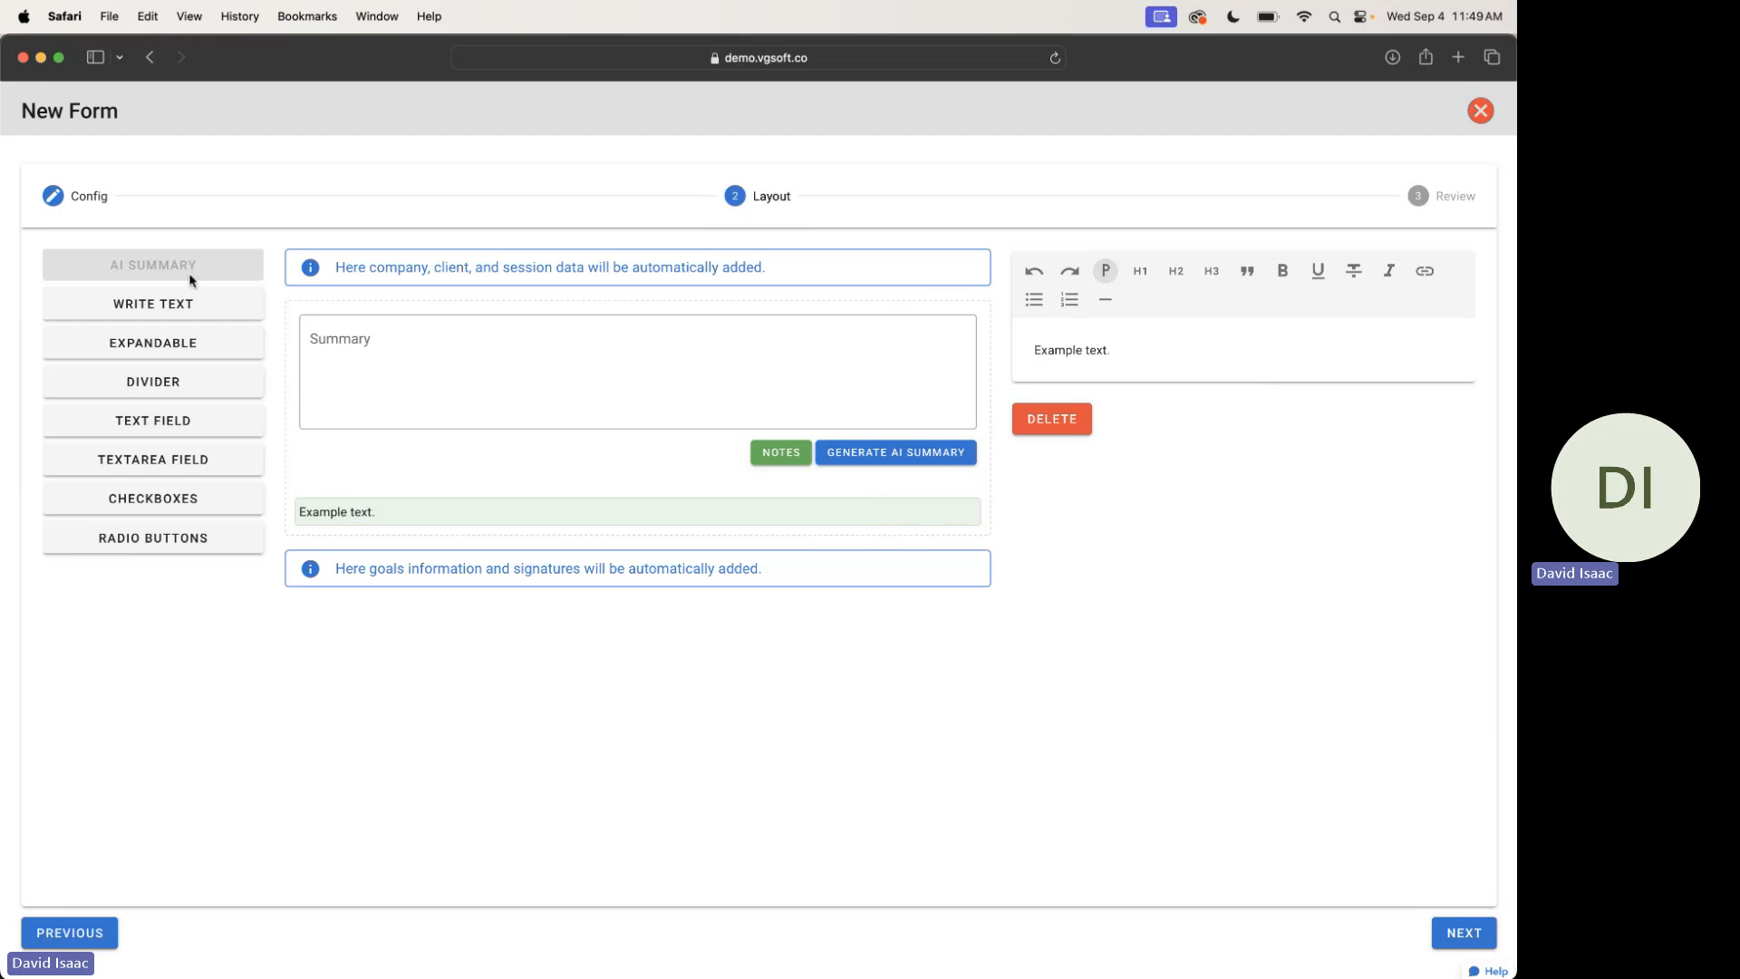
# Add an expandable area below the example text, try expanding it, and leave it collapsed
pyautogui.click(169, 343)
pyautogui.click(443, 589)
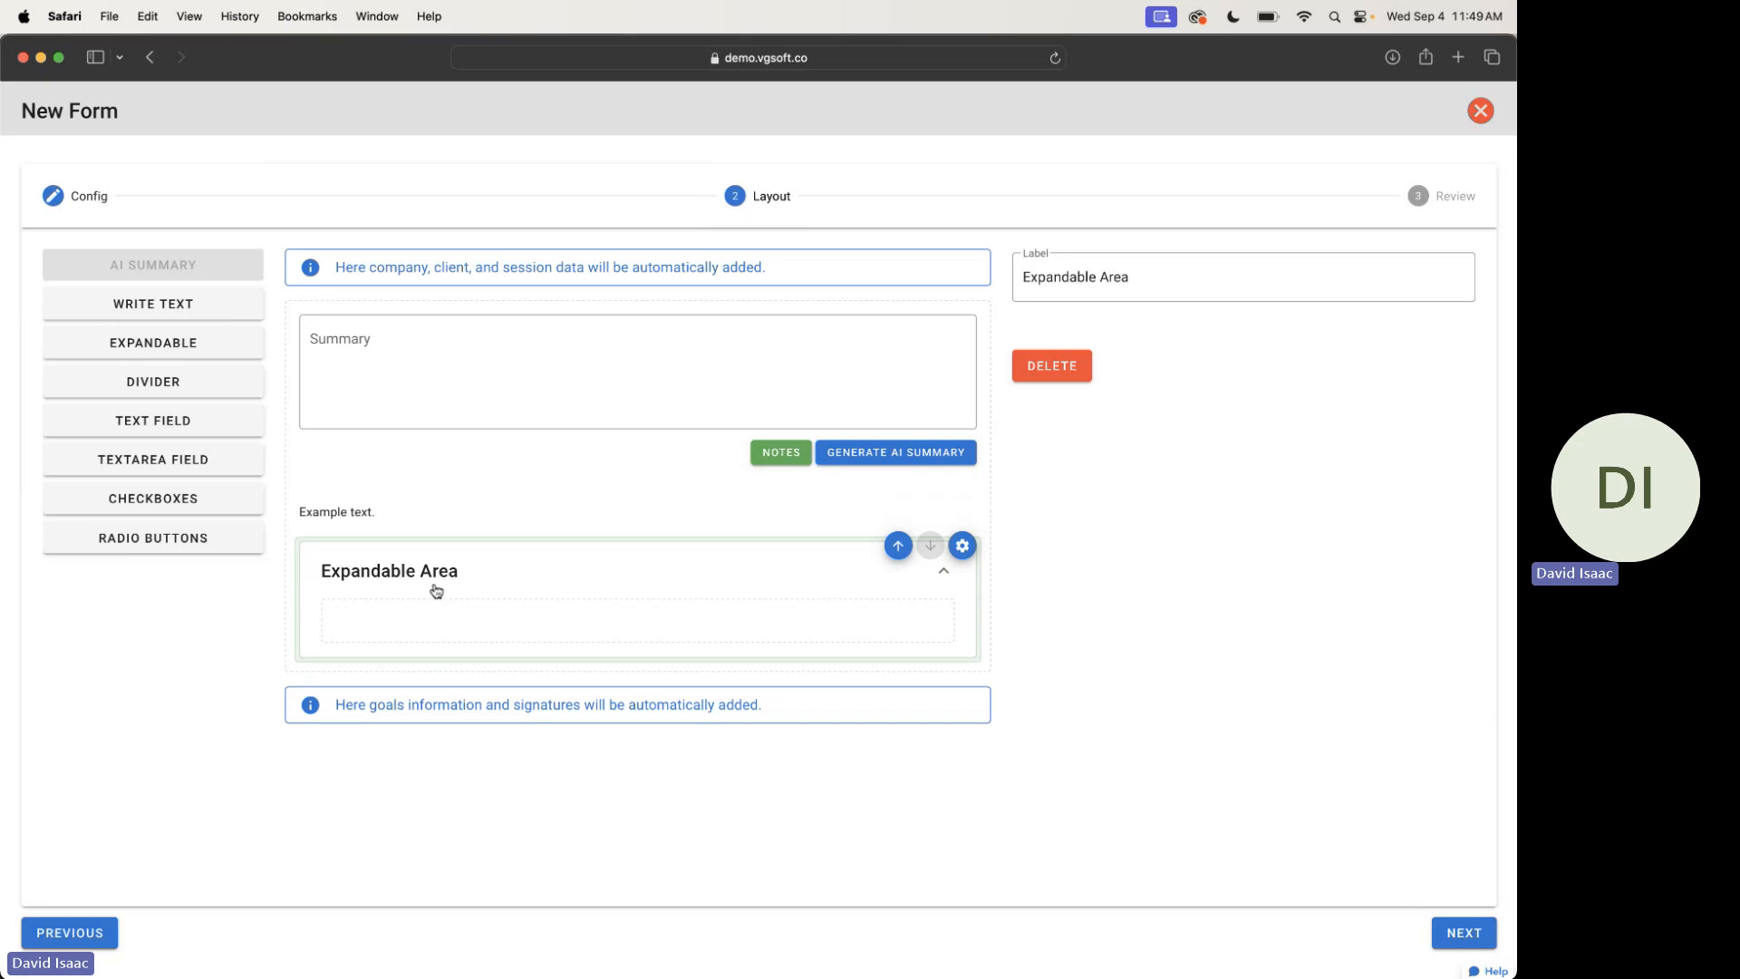
pyautogui.click(423, 590)
pyautogui.click(423, 589)
pyautogui.click(391, 583)
# Add a divider, a text field and a textarea field below the expandable area
pyautogui.click(191, 384)
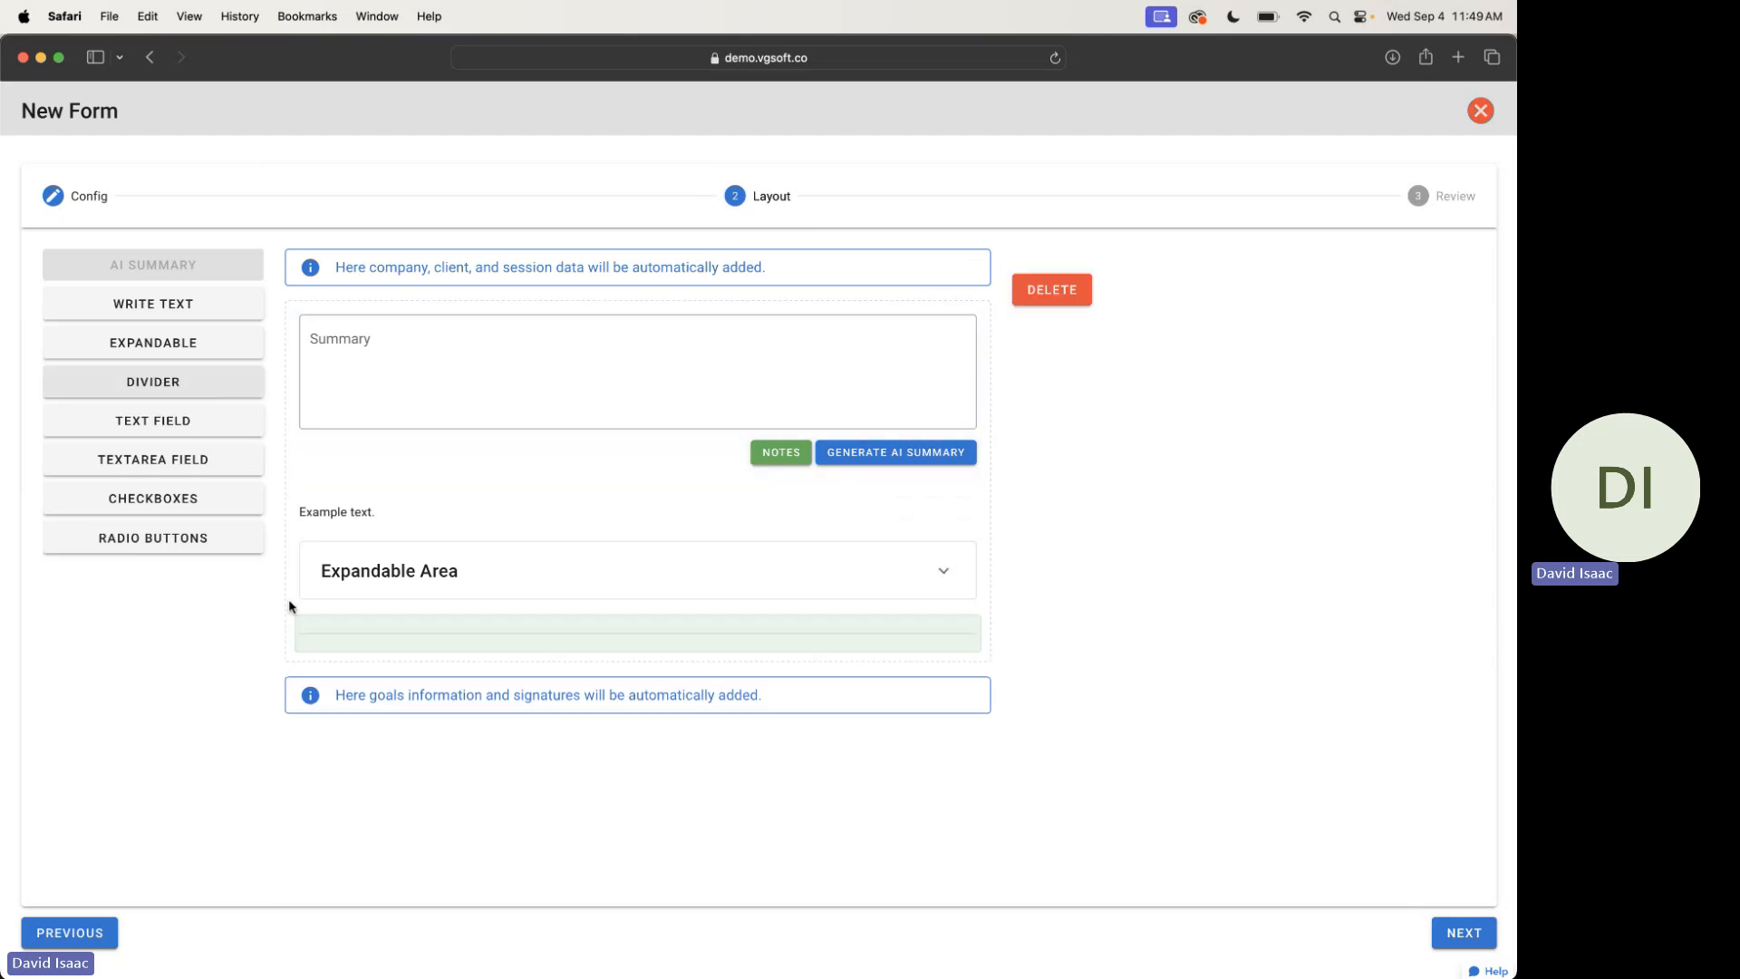
pyautogui.click(172, 426)
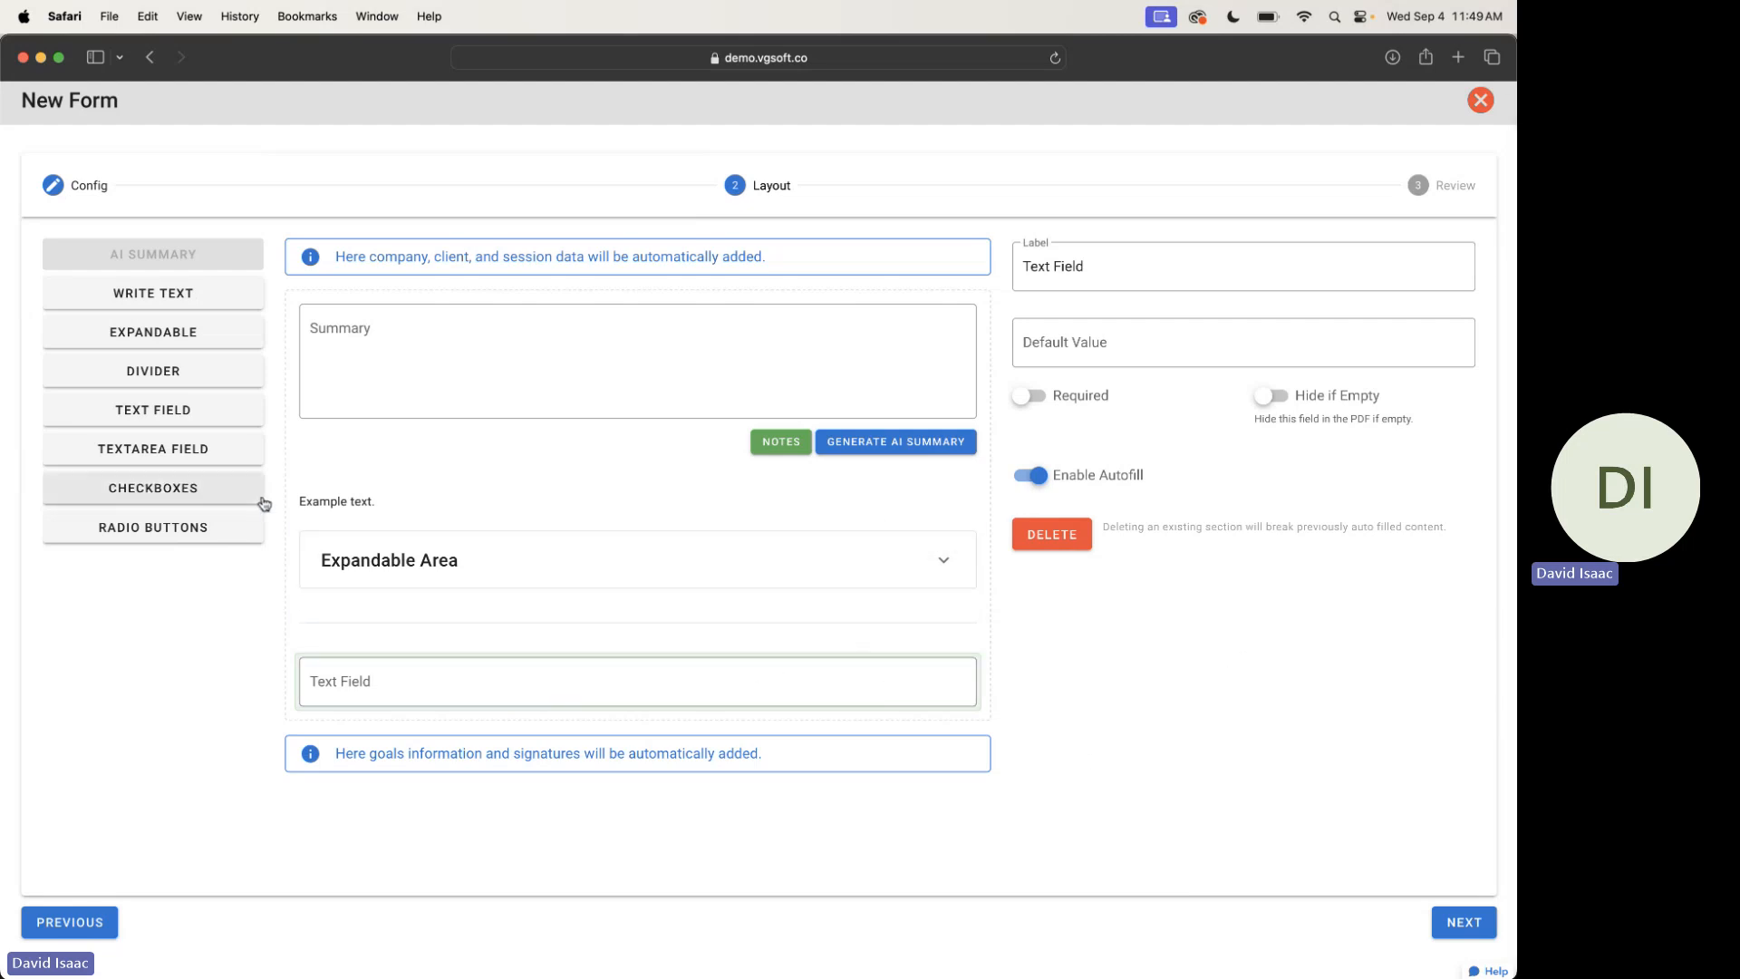
pyautogui.click(187, 457)
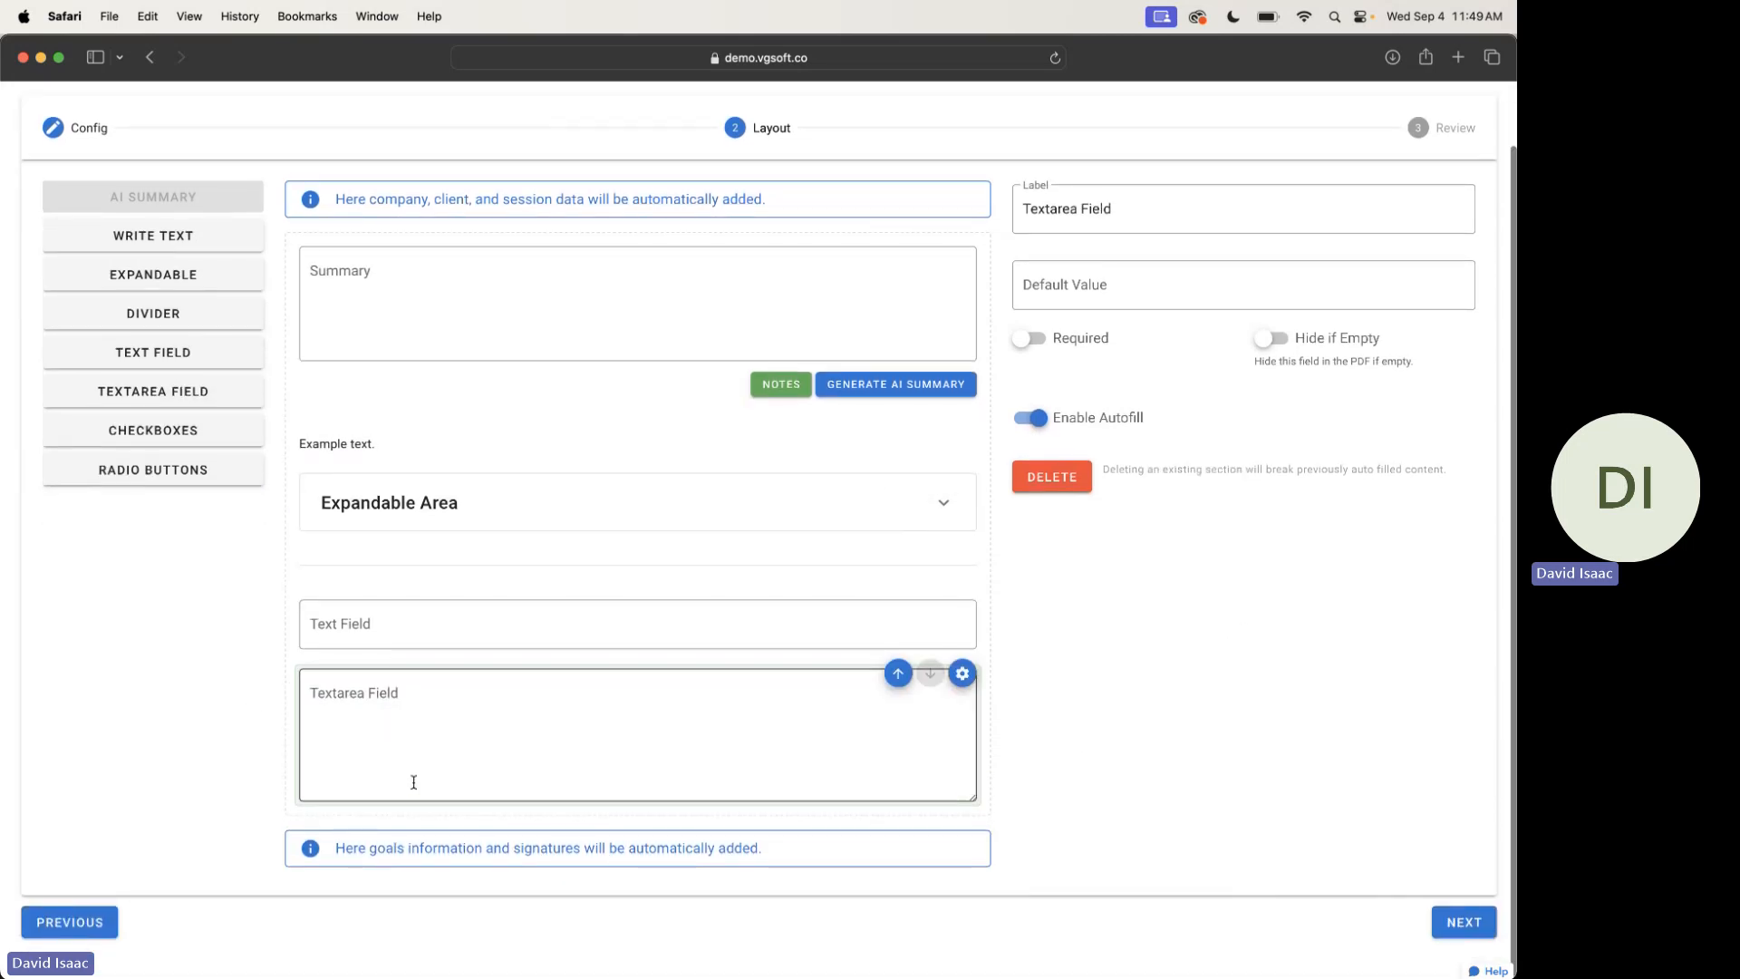
# Add a checkboxes section below the textarea and give it two additional options
pyautogui.click(154, 431)
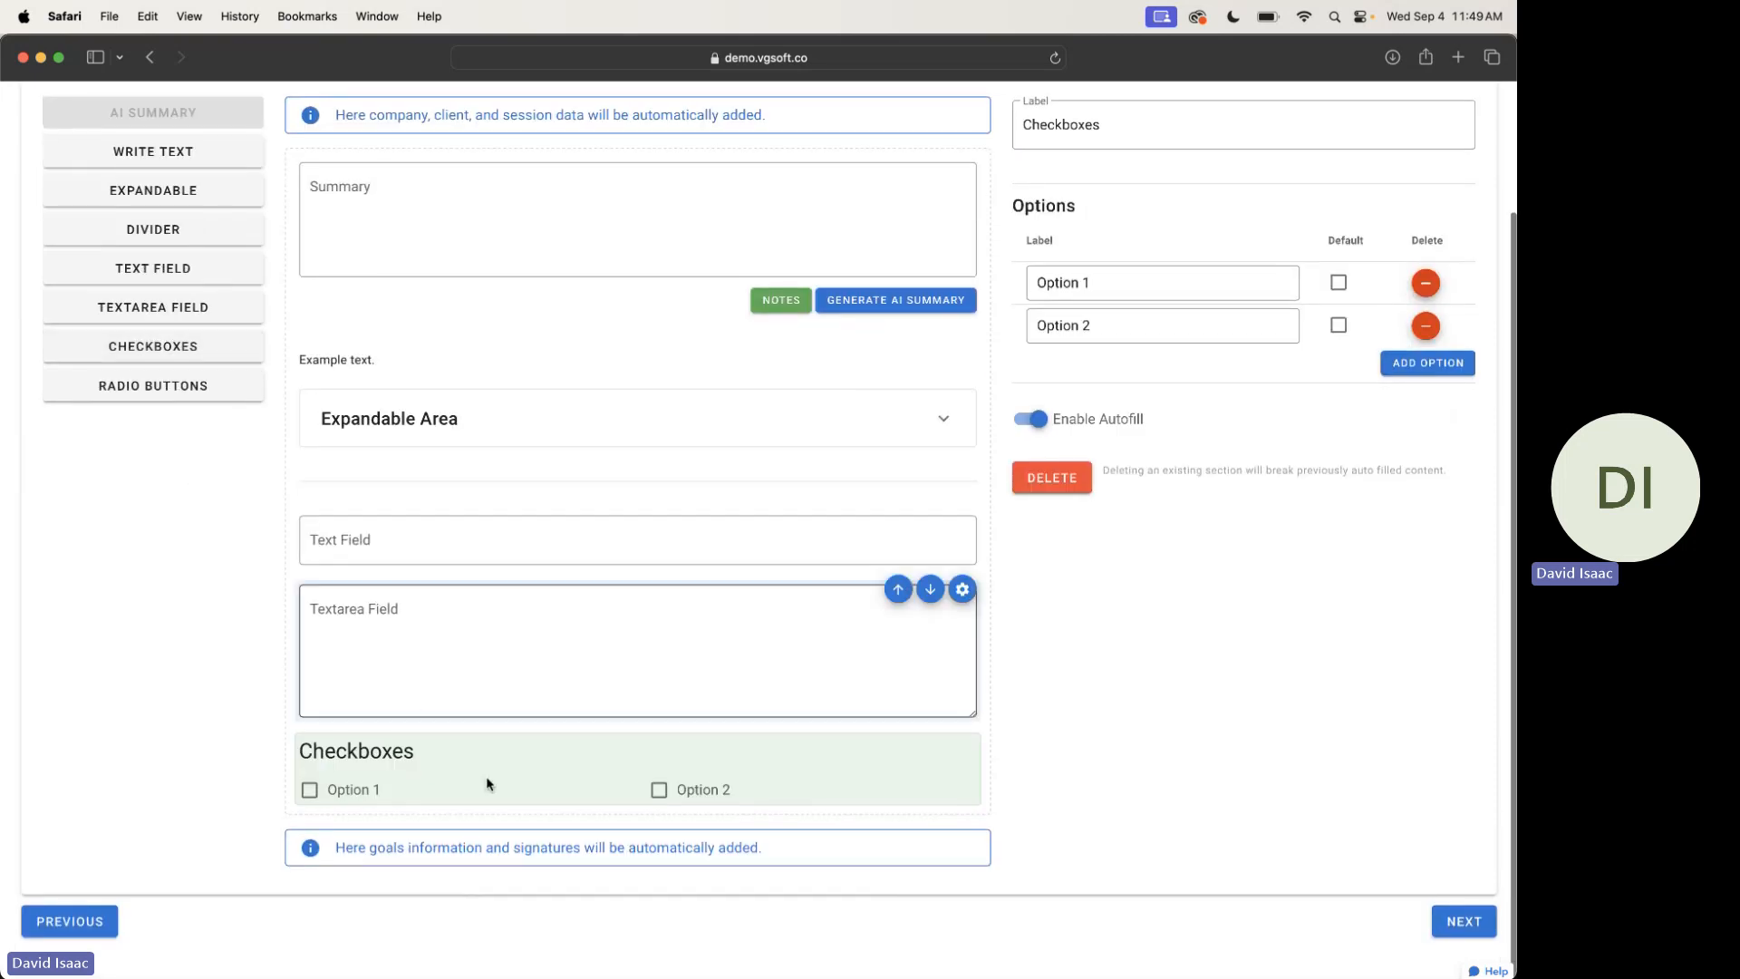
pyautogui.click(1418, 374)
pyautogui.click(1423, 371)
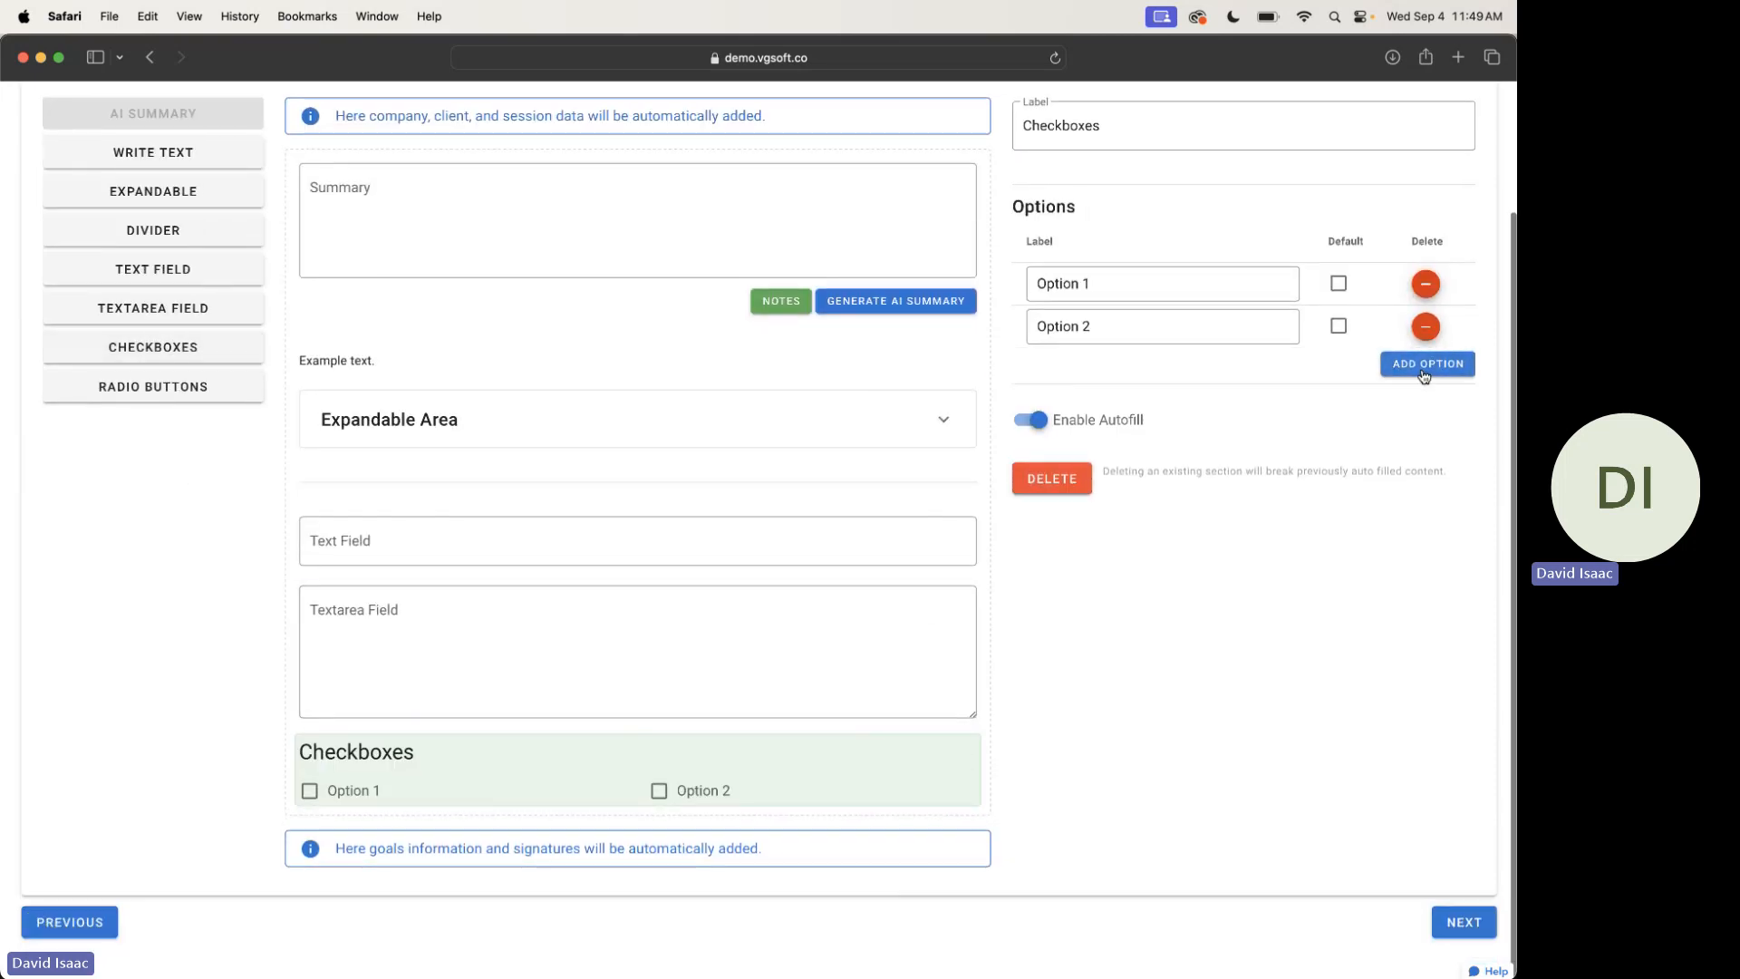
pyautogui.click(1432, 364)
pyautogui.click(1419, 404)
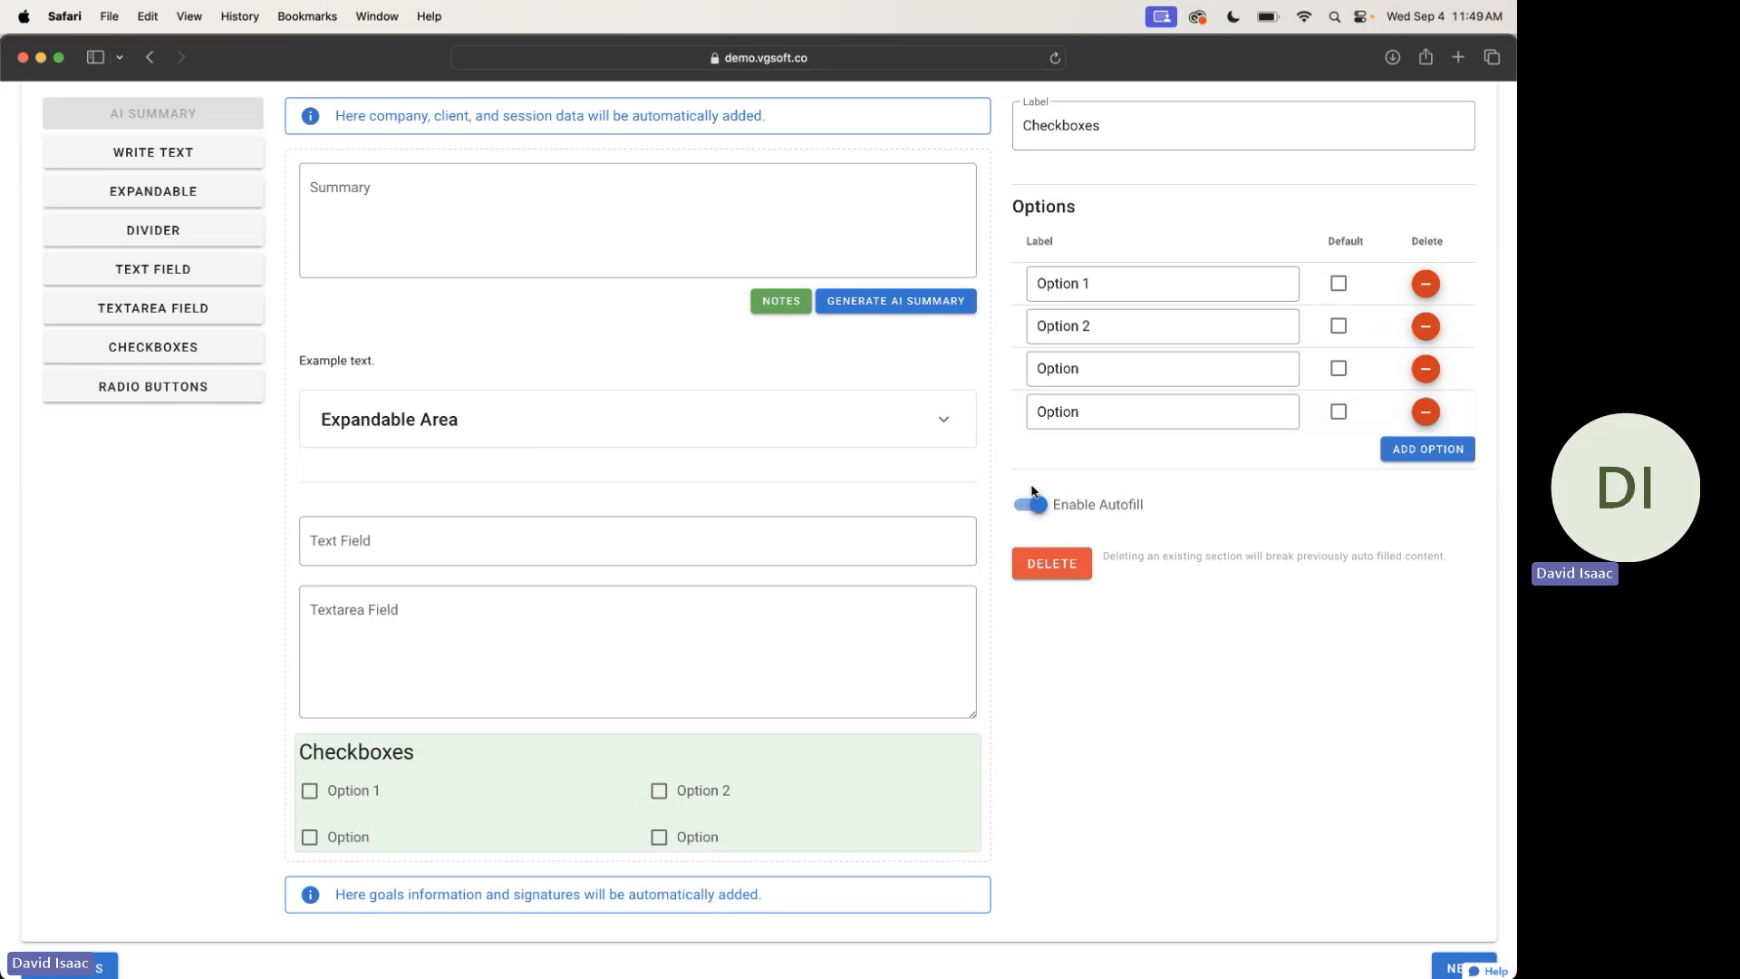
# Add a radio buttons section below the checkboxes and give it two additional options
pyautogui.click(164, 390)
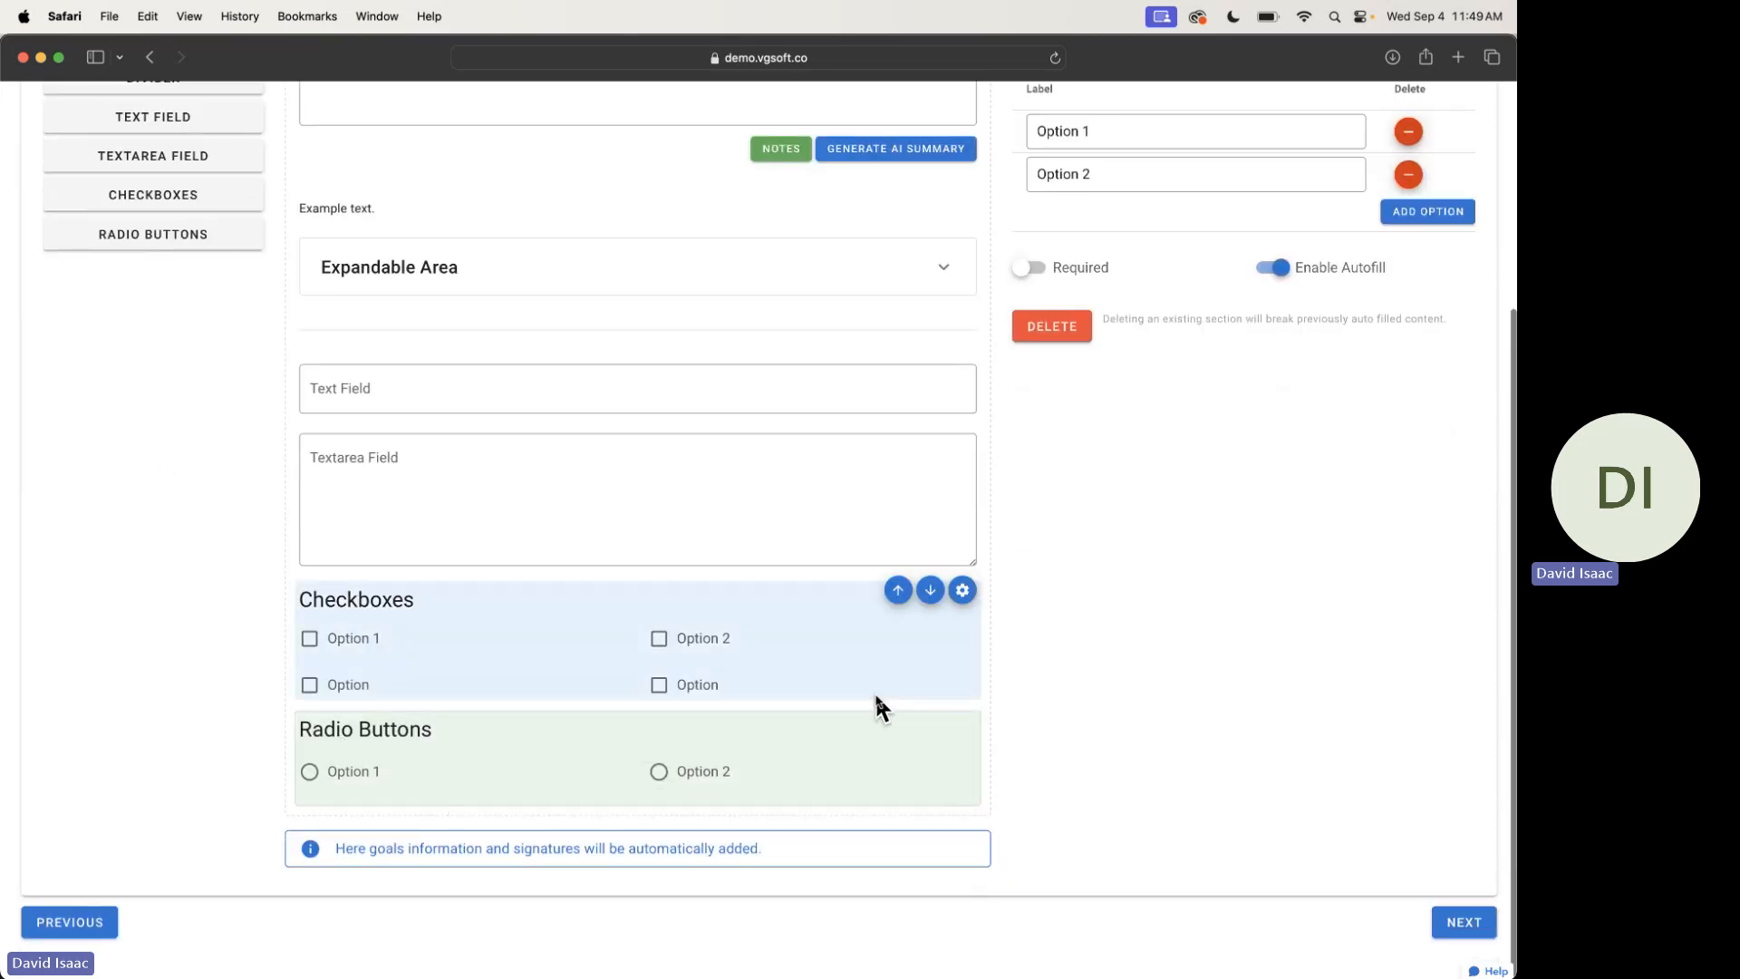
pyautogui.click(1432, 214)
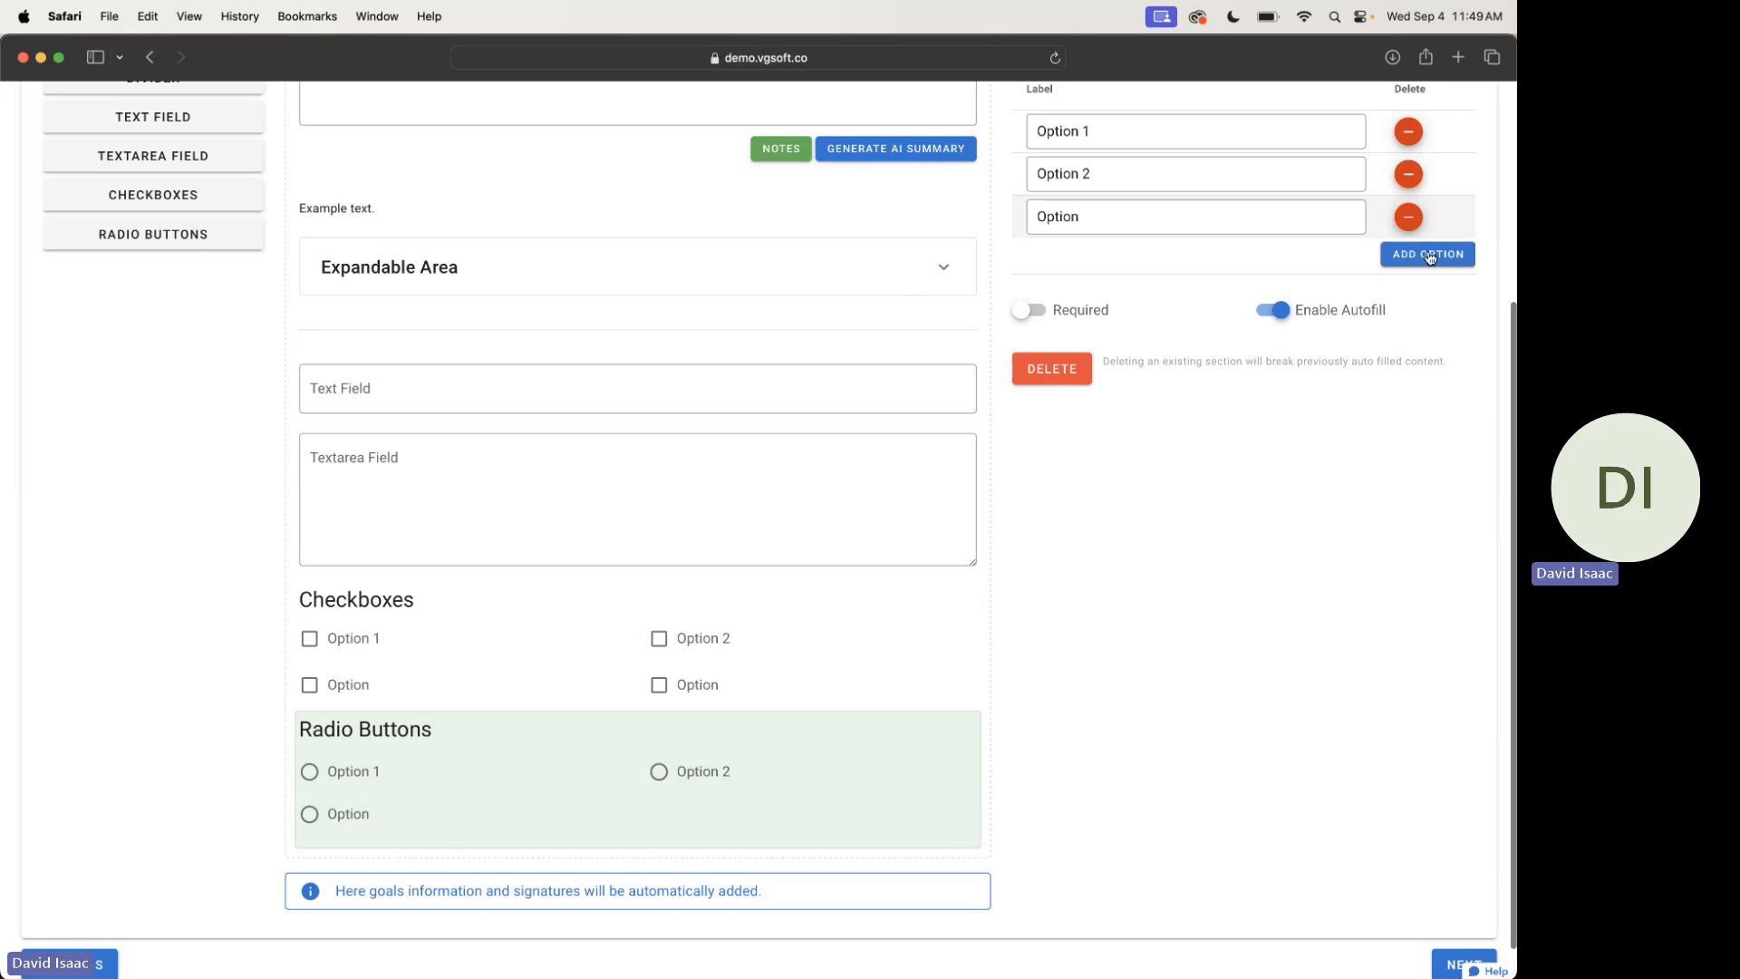
pyautogui.click(1429, 255)
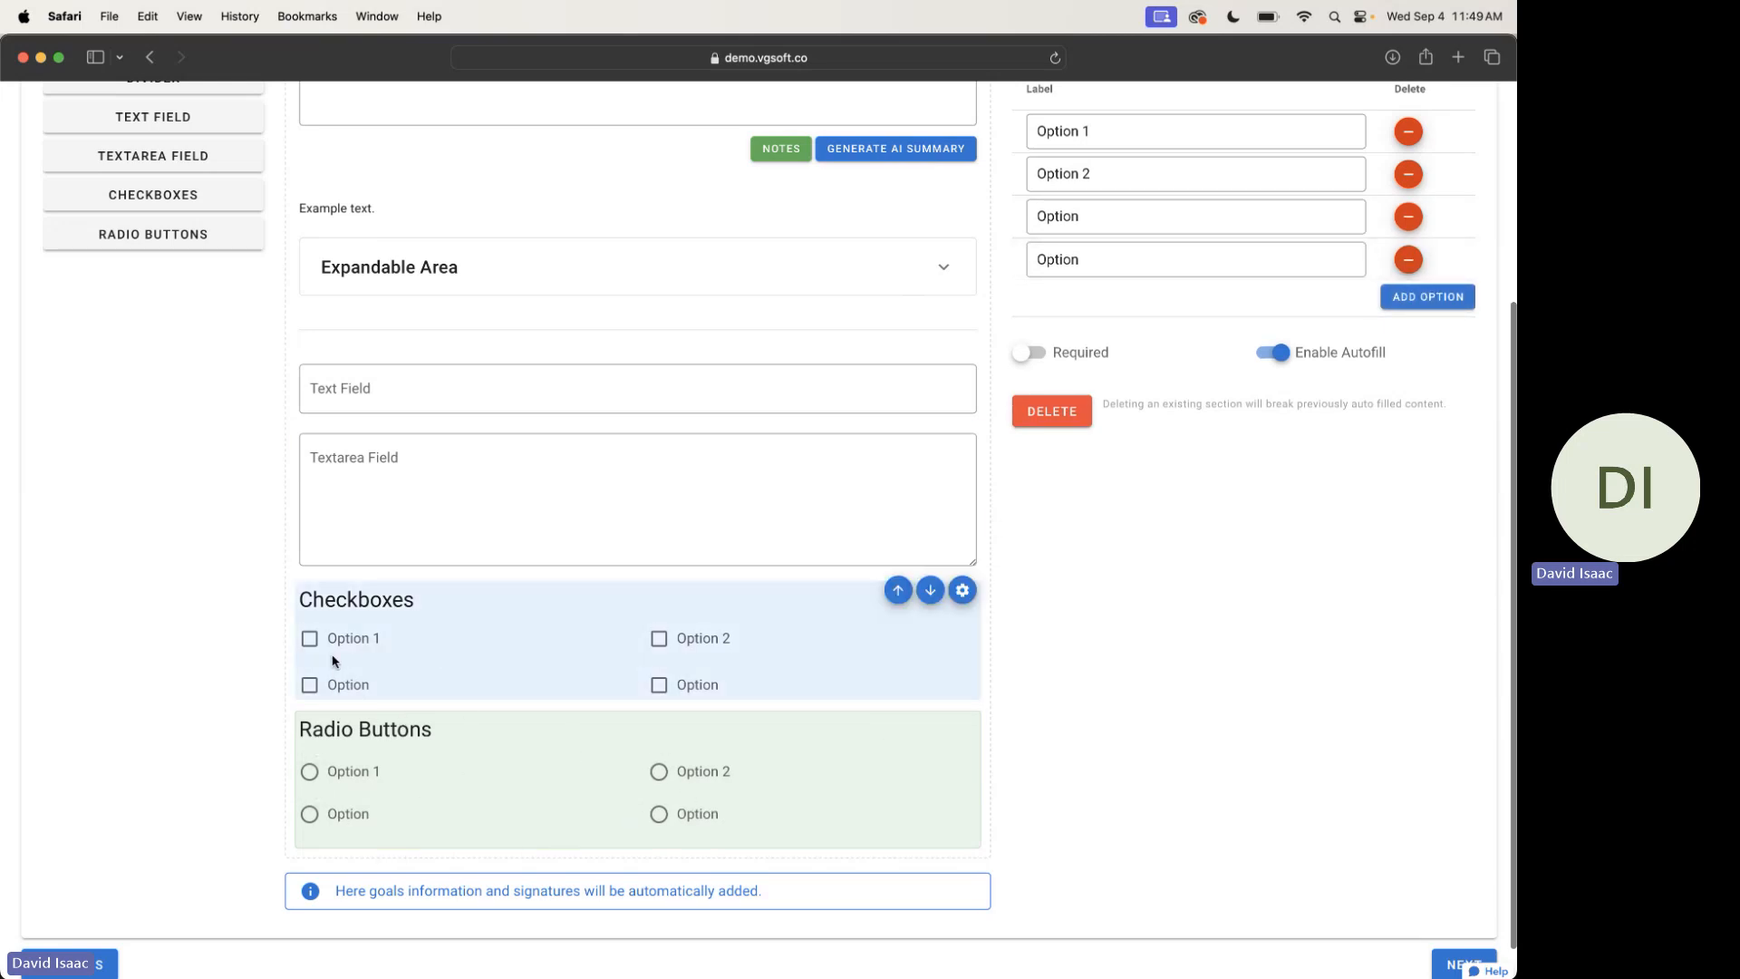
# Test the choices by ticking Option 1 in the checkboxes and selecting Option 1 and then Option 2 in the radio buttons
pyautogui.click(310, 639)
pyautogui.moveTo(587, 637); pyautogui.dragTo(642, 649)
pyautogui.click(656, 642)
pyautogui.click(656, 642)
pyautogui.click(309, 771)
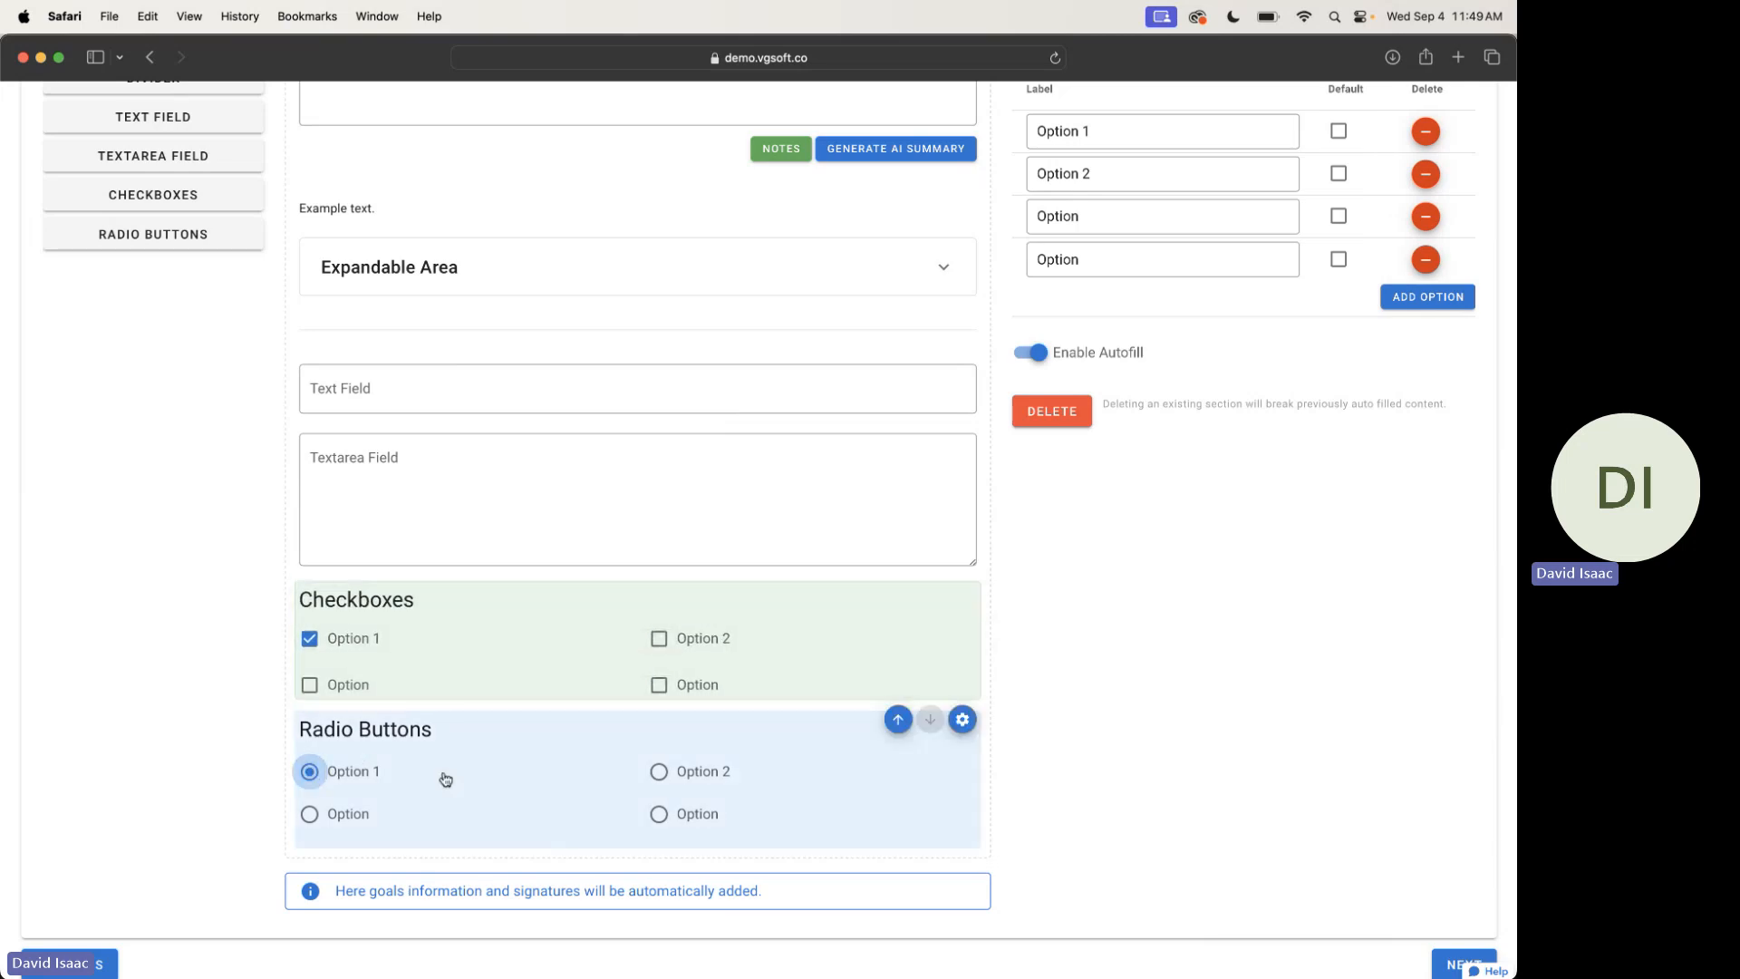
pyautogui.click(660, 772)
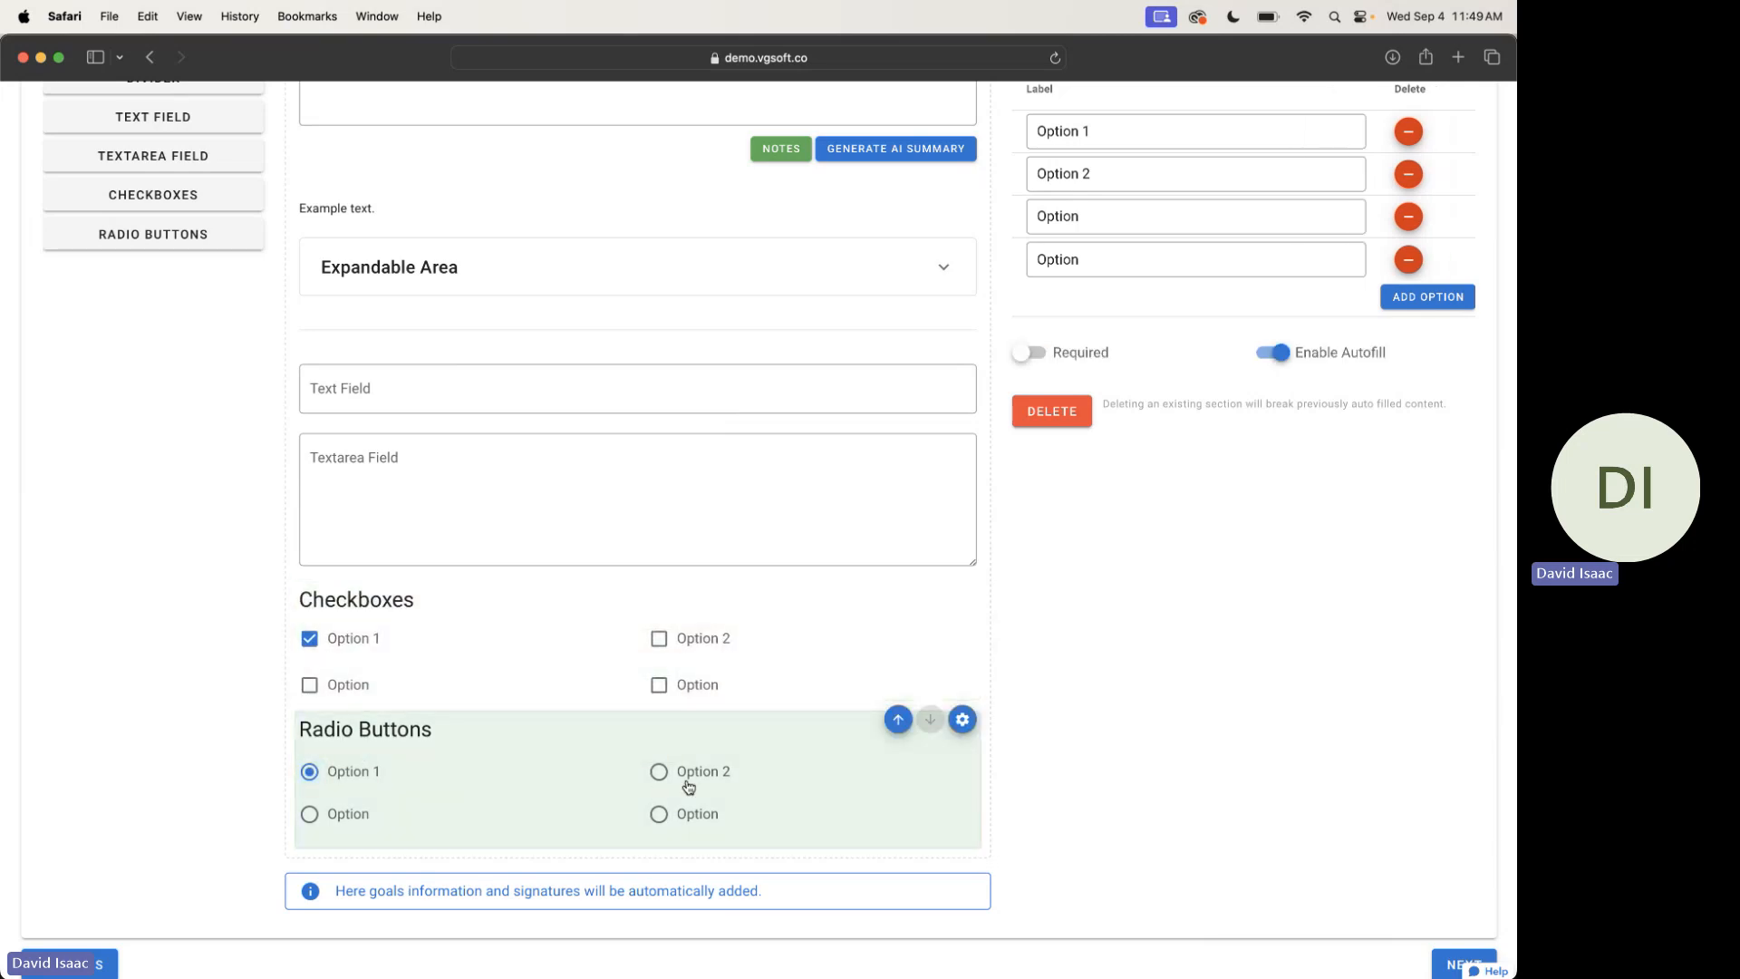
pyautogui.click(659, 772)
# Move the radio buttons section up so it sits between the divider and the text field
pyautogui.moveTo(607, 780)
pyautogui.mouseDown()
pyautogui.moveTo(660, 610)
pyautogui.moveTo(614, 634)
pyautogui.moveTo(590, 773)
pyautogui.moveTo(582, 757)
pyautogui.mouseUp()
pyautogui.moveTo(588, 656); pyautogui.dragTo(594, 547)
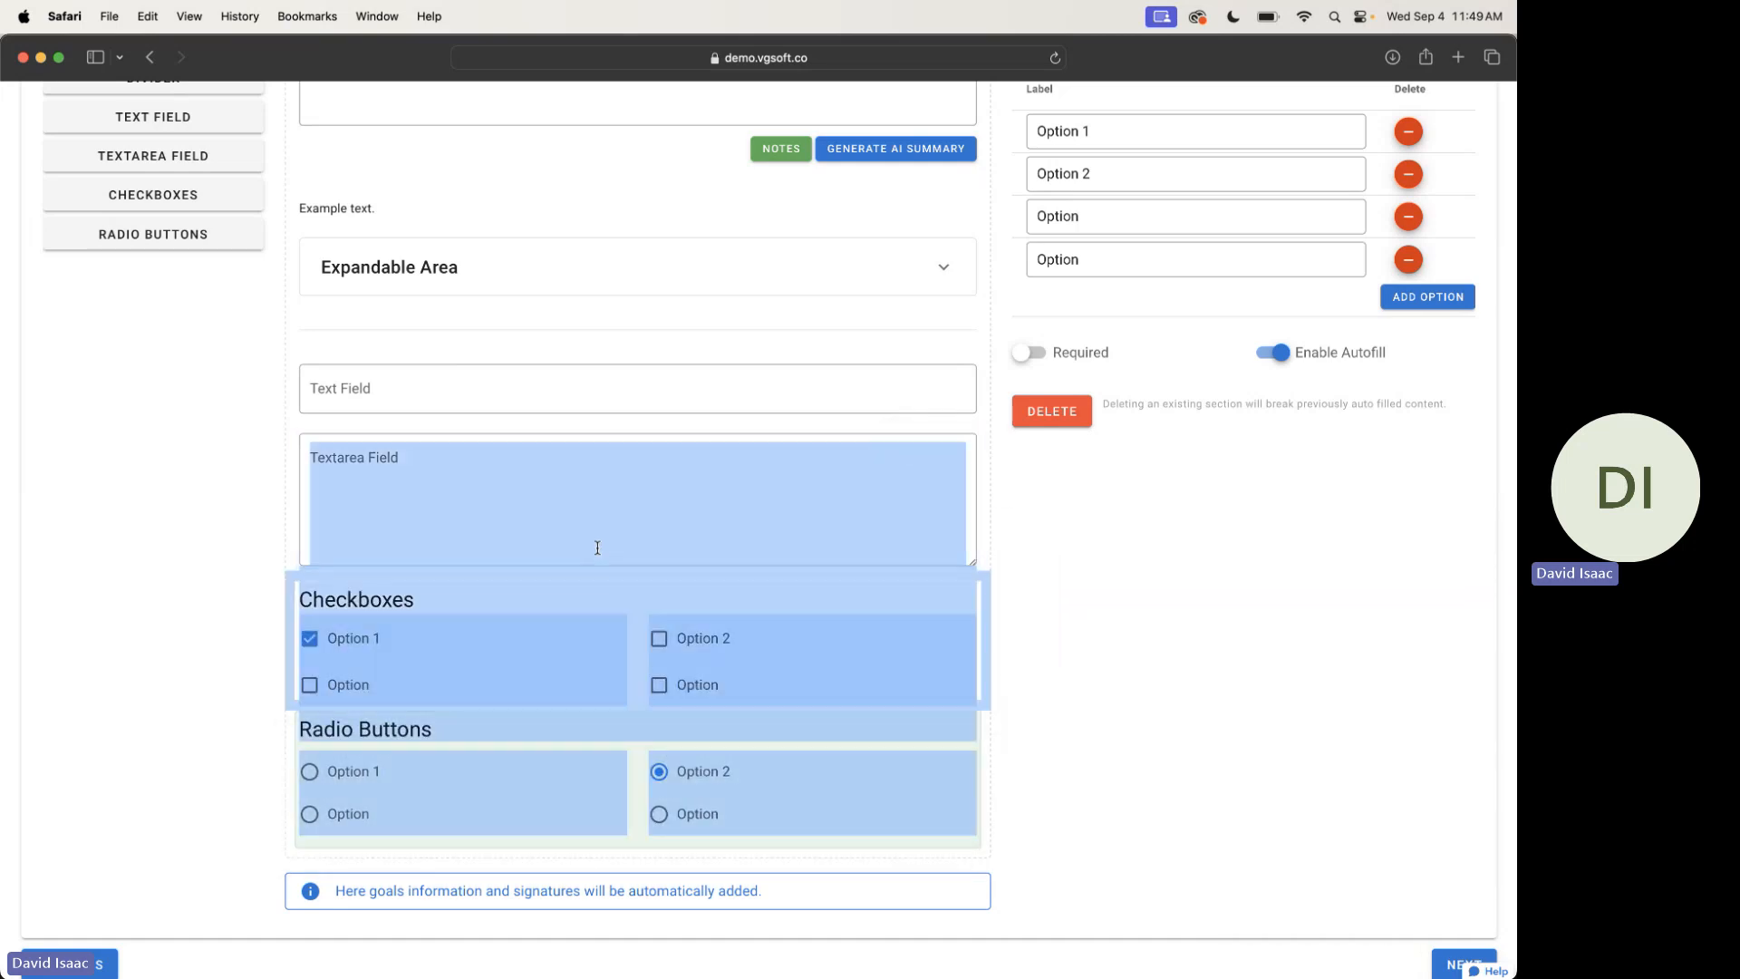
pyautogui.click(256, 655)
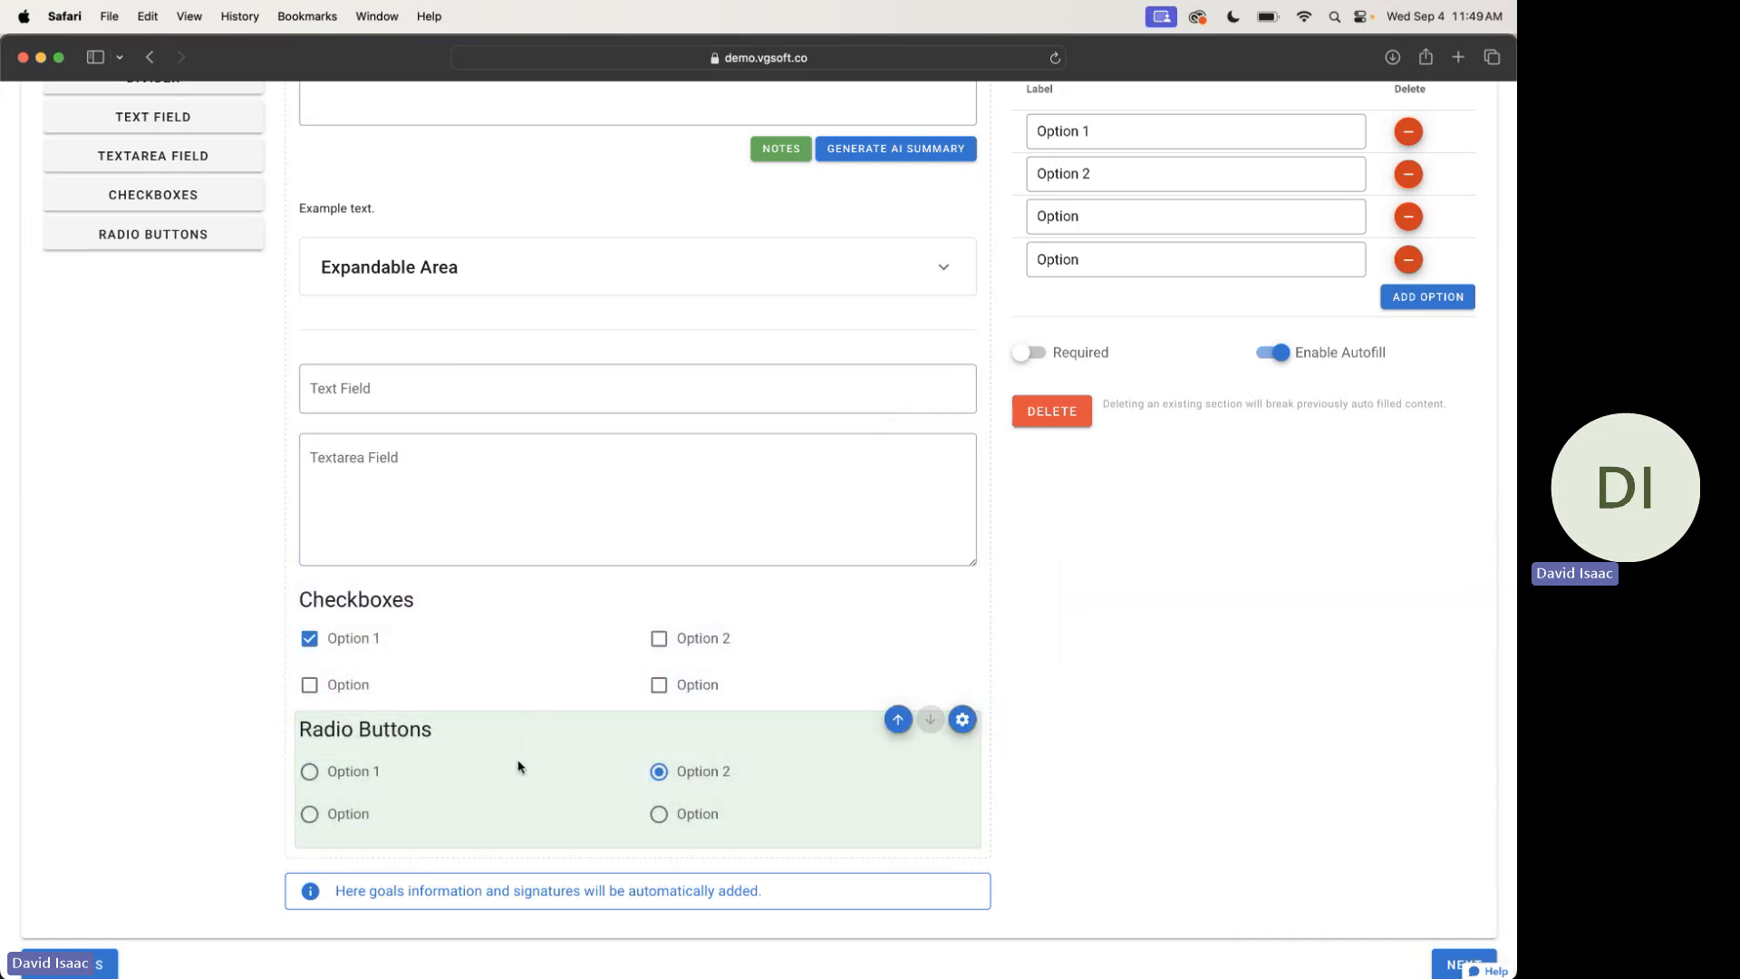
pyautogui.moveTo(567, 812); pyautogui.dragTo(559, 394)
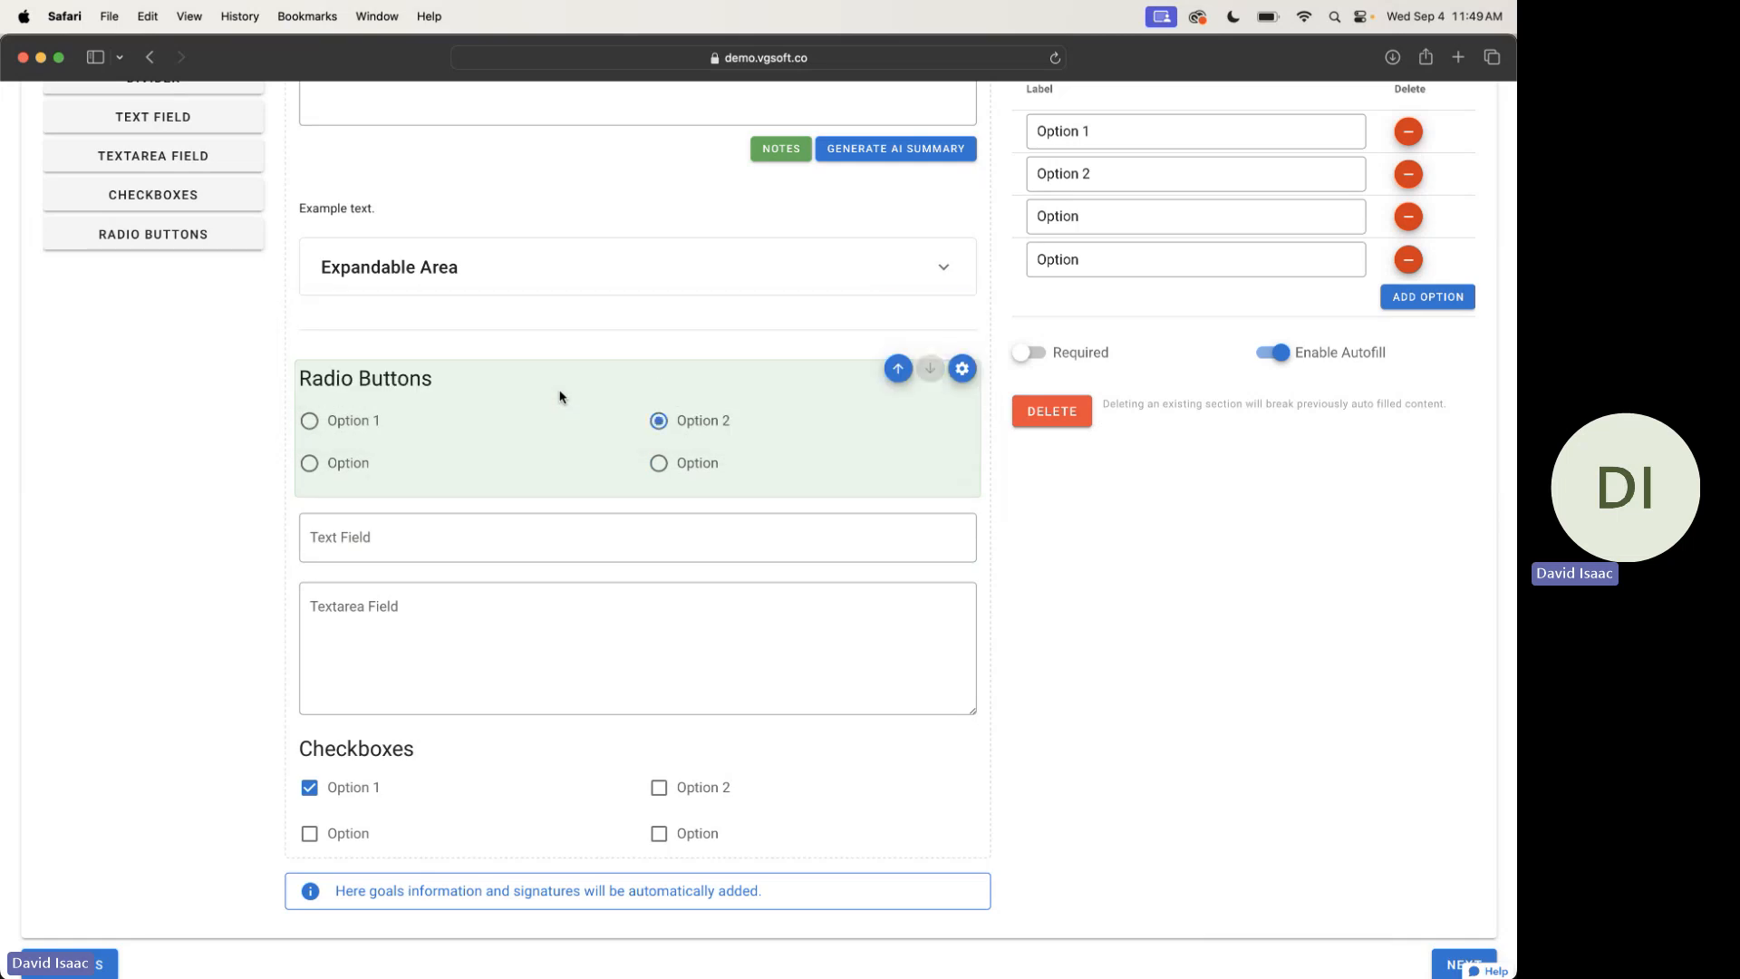
# Shift the radio buttons section up one place and back down below the divider
pyautogui.click(901, 372)
pyautogui.click(929, 324)
pyautogui.scroll(1, 917, 413)
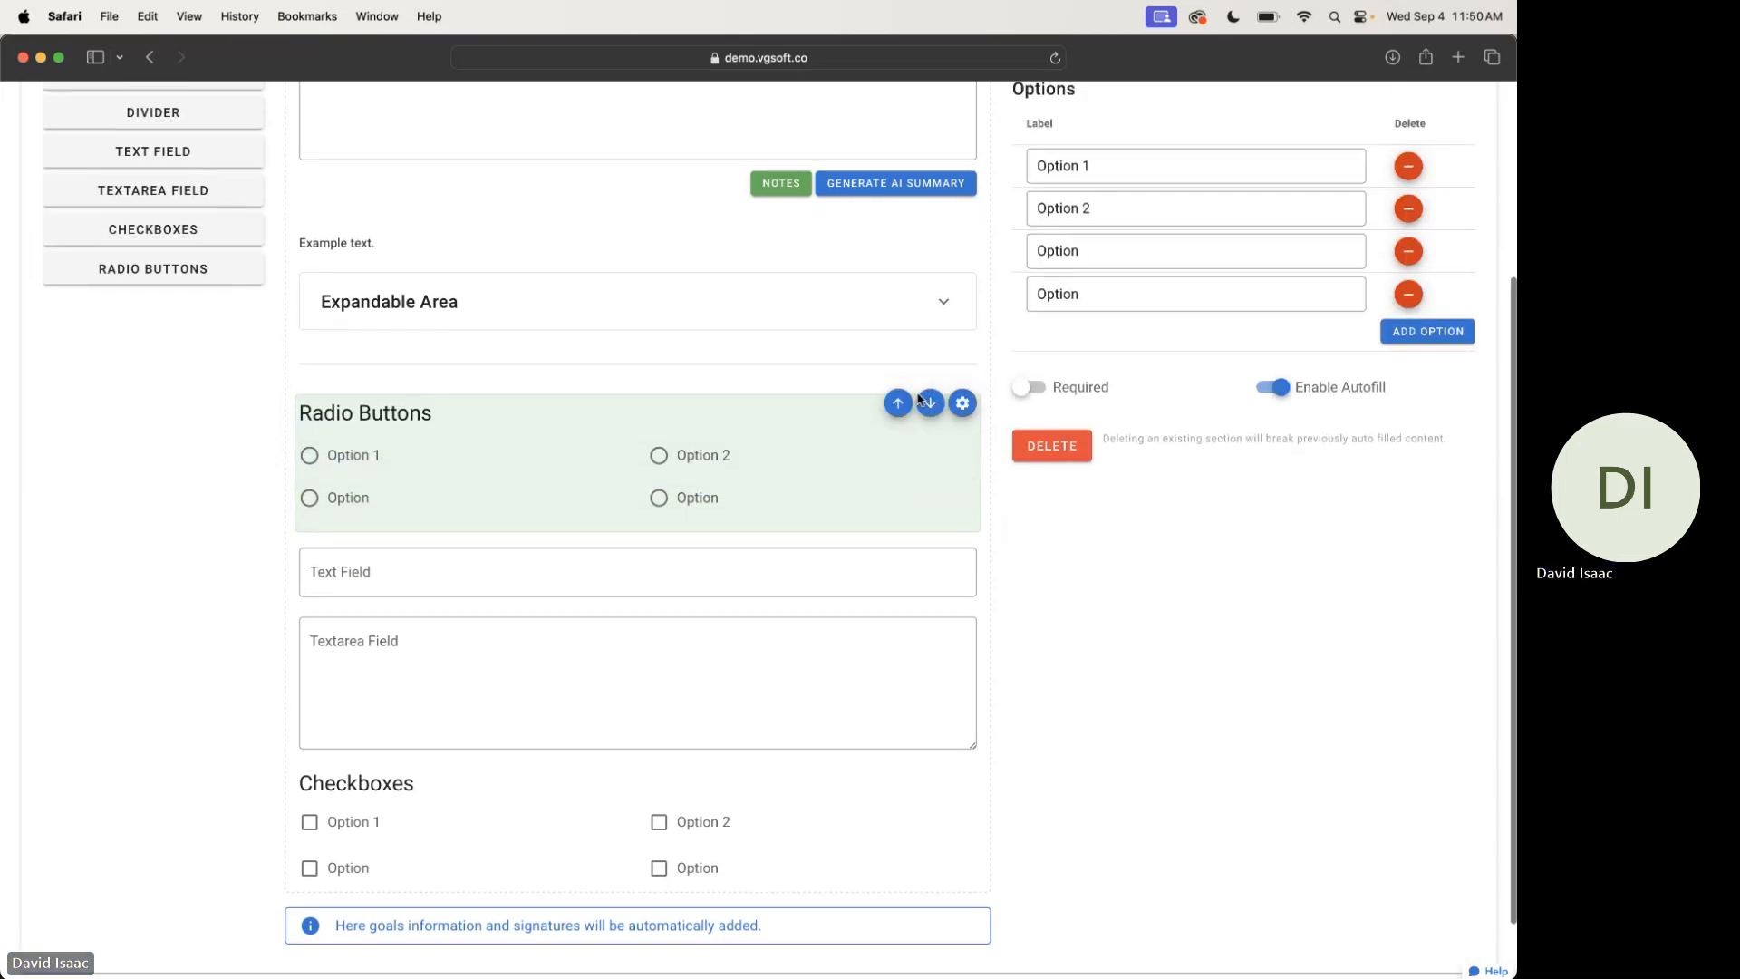
# Check the settings available for the radio buttons, the expandable area and the divider, ending on the radio buttons
pyautogui.scroll(3, 931, 404)
pyautogui.click(963, 604)
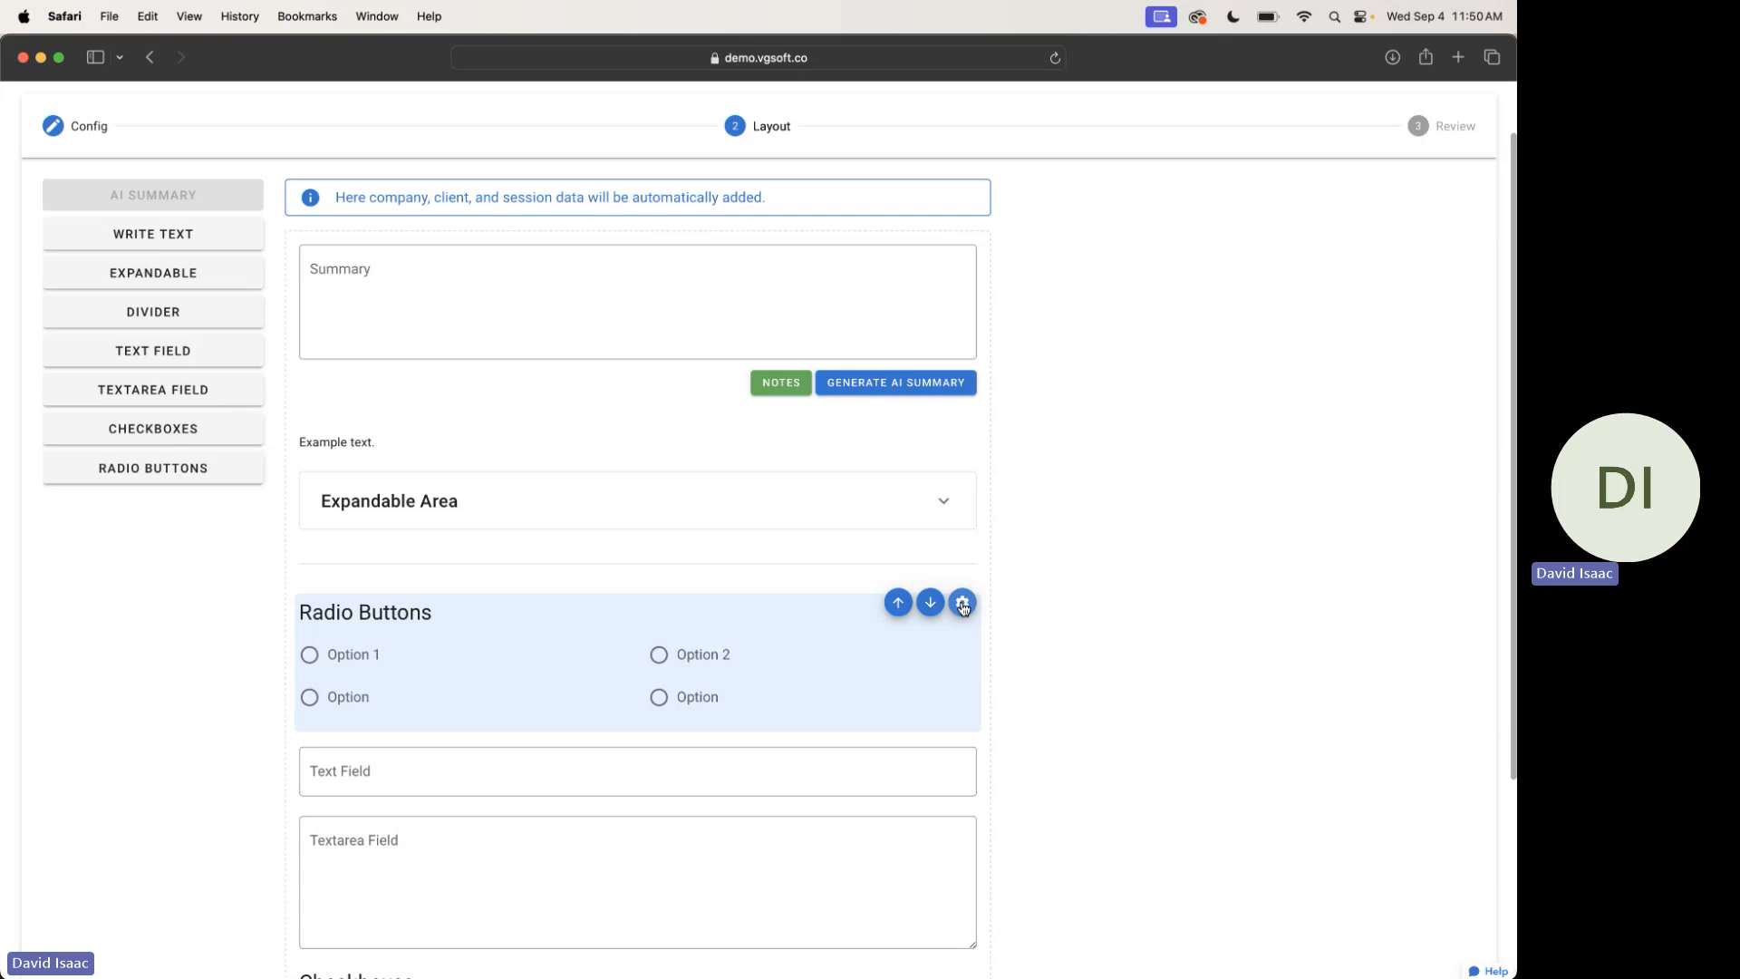
pyautogui.click(963, 604)
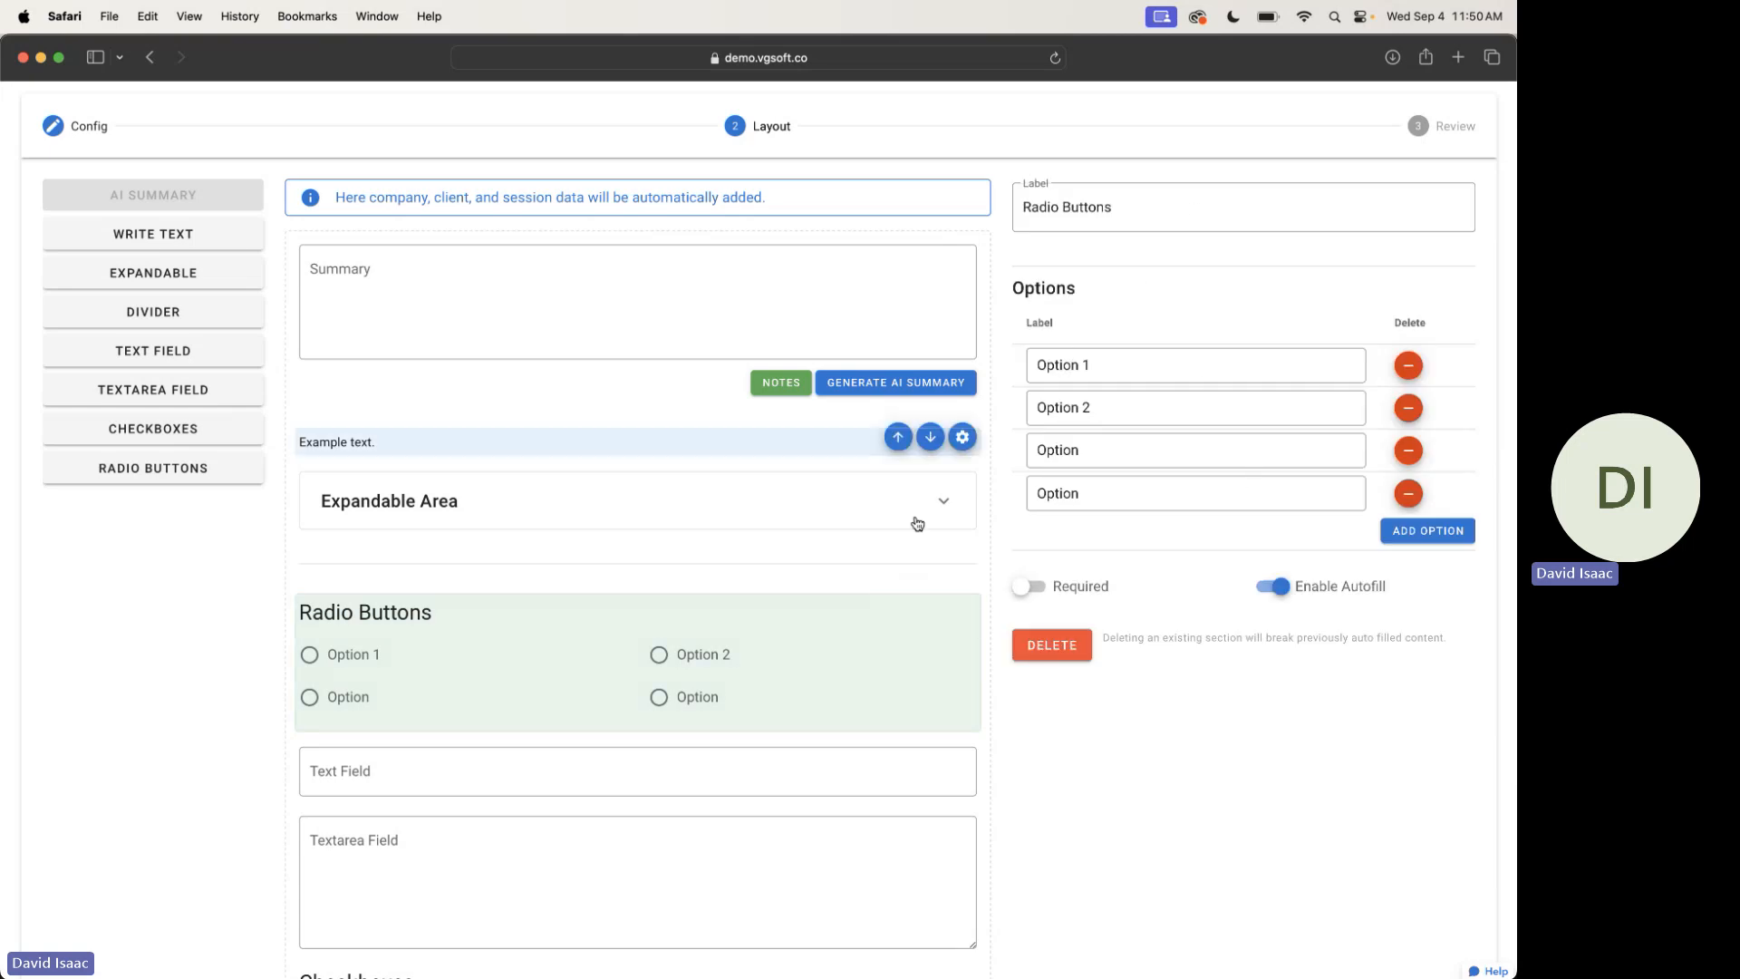
pyautogui.click(962, 476)
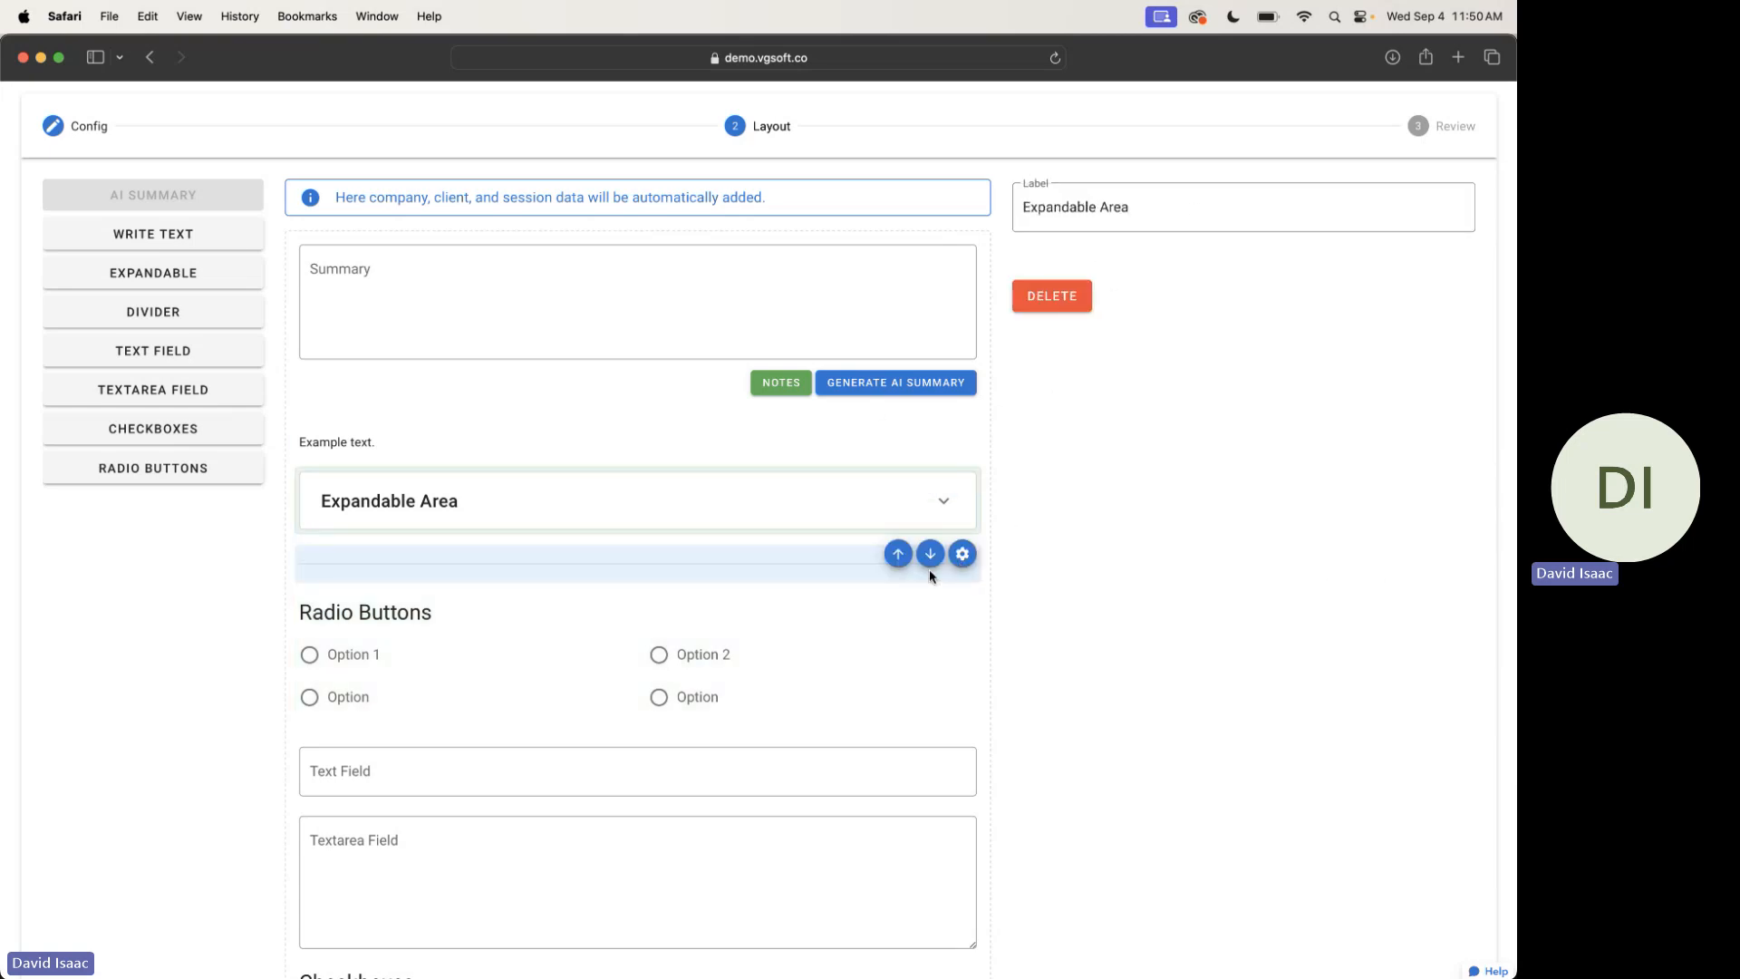
pyautogui.click(960, 555)
pyautogui.scroll(-1, 1040, 490)
pyautogui.scroll(3, 1038, 499)
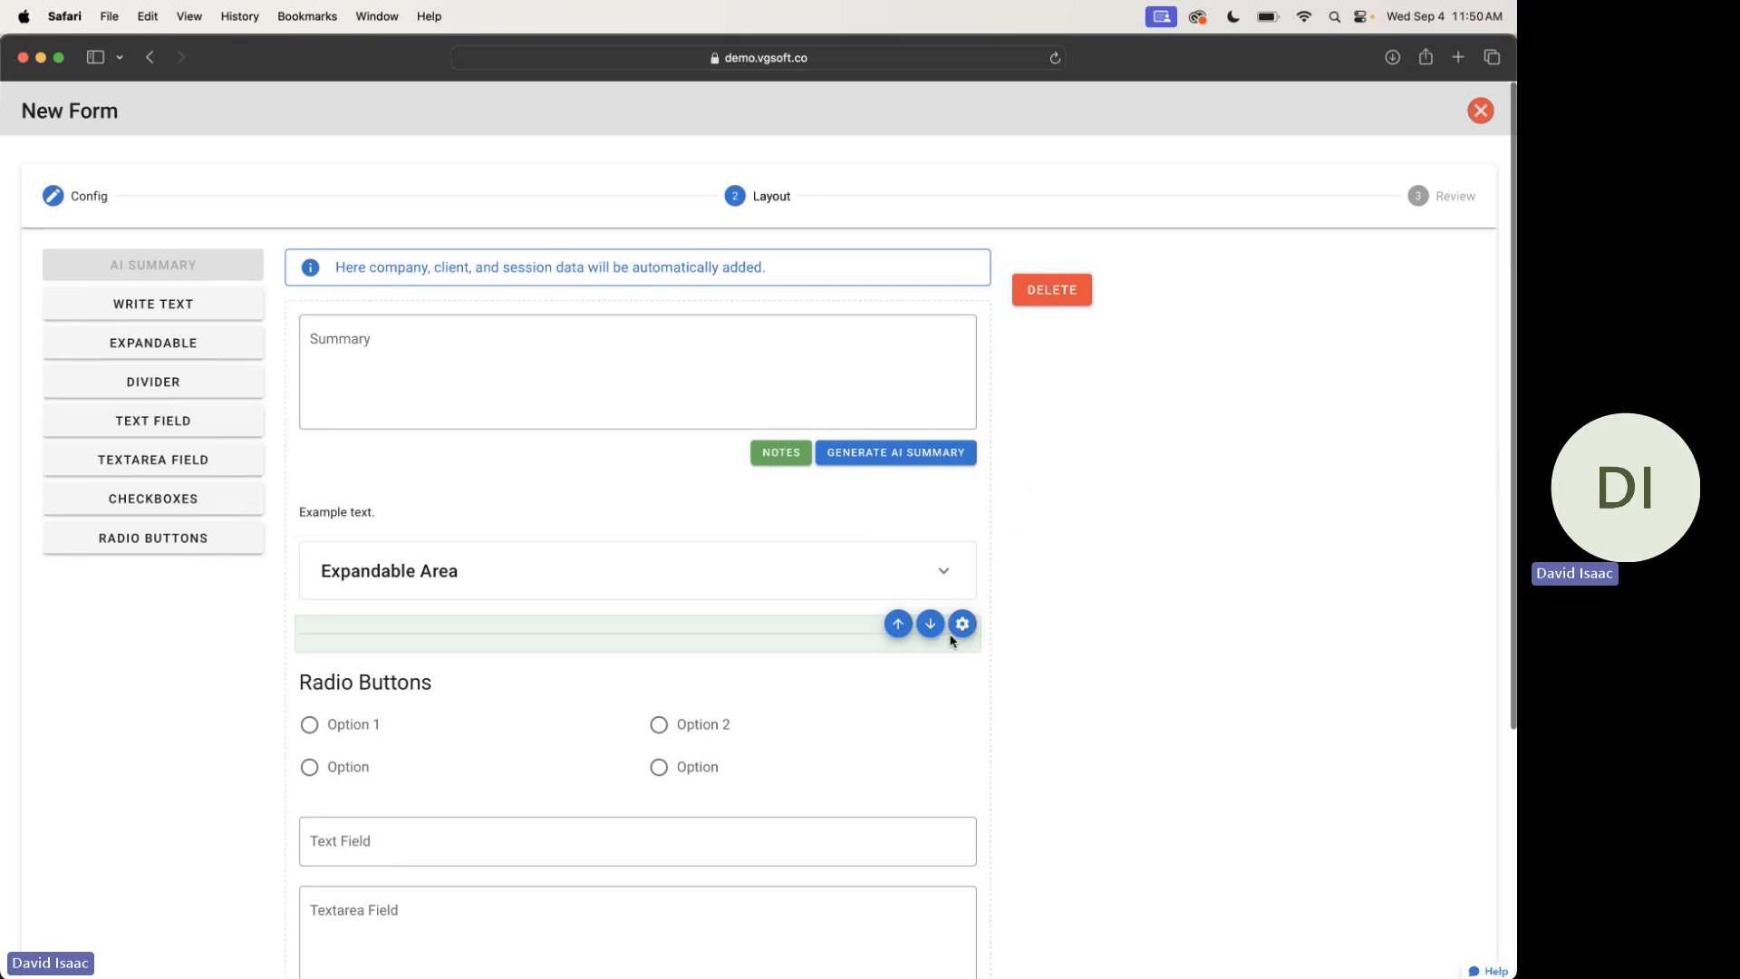
pyautogui.click(961, 675)
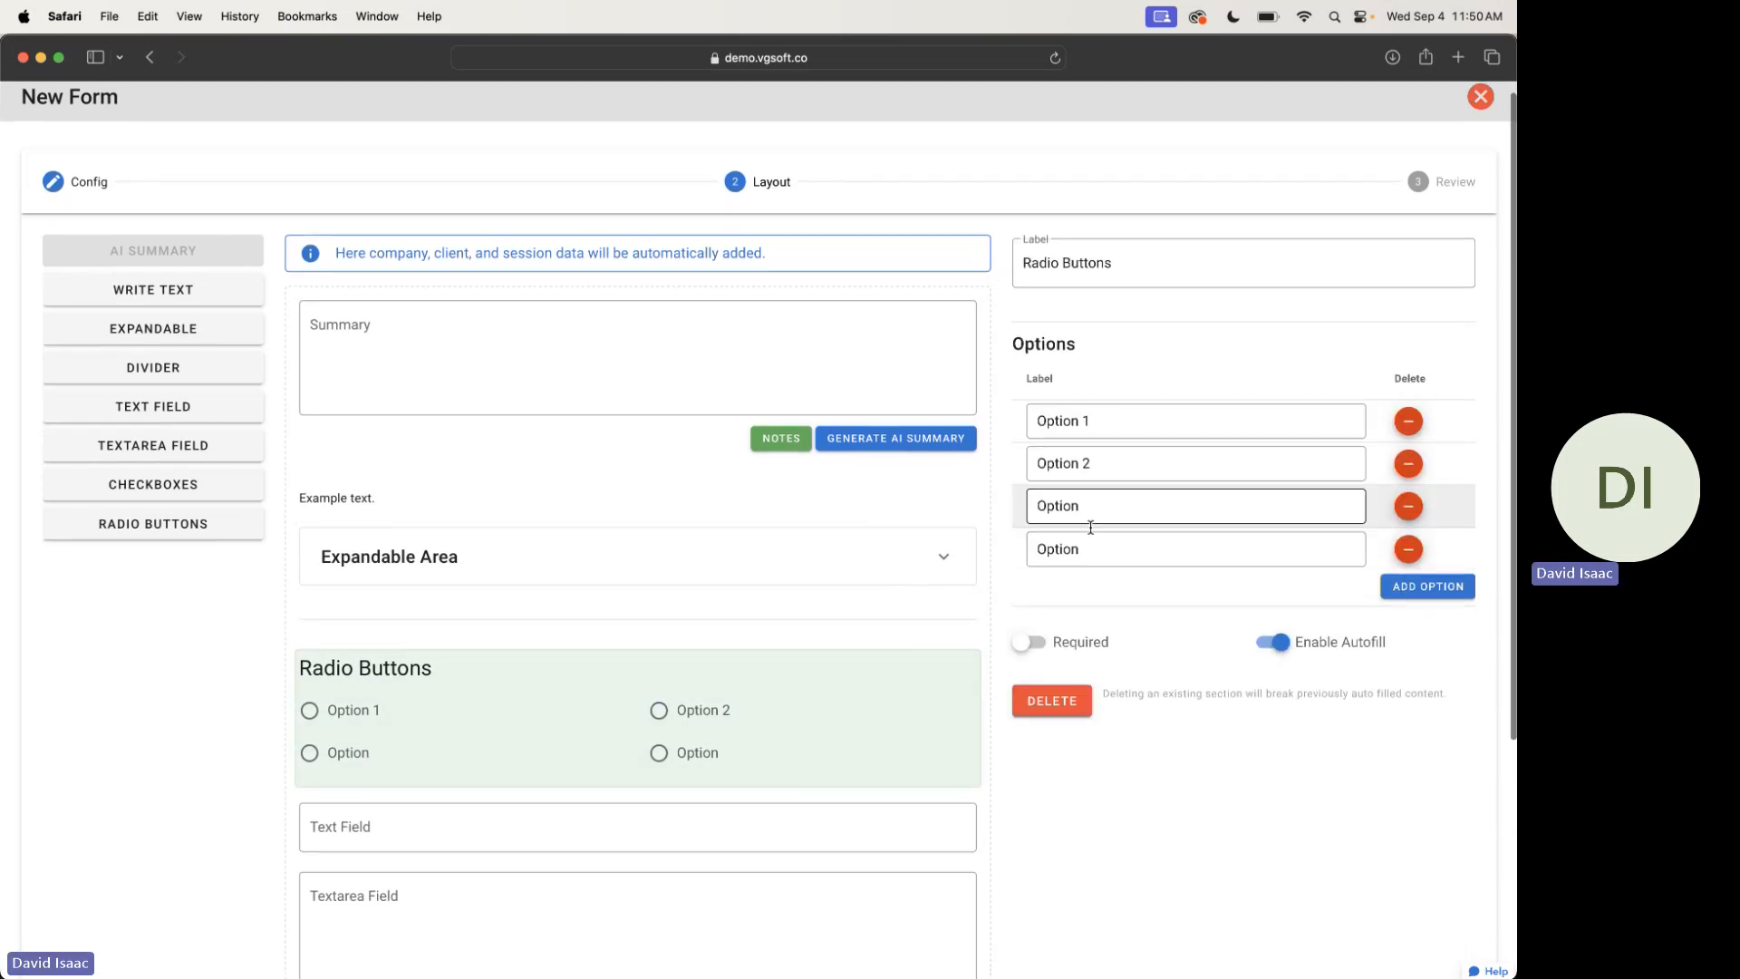
# Try the radio buttons section's Required setting by switching it on and back off
pyautogui.scroll(-3, 1083, 525)
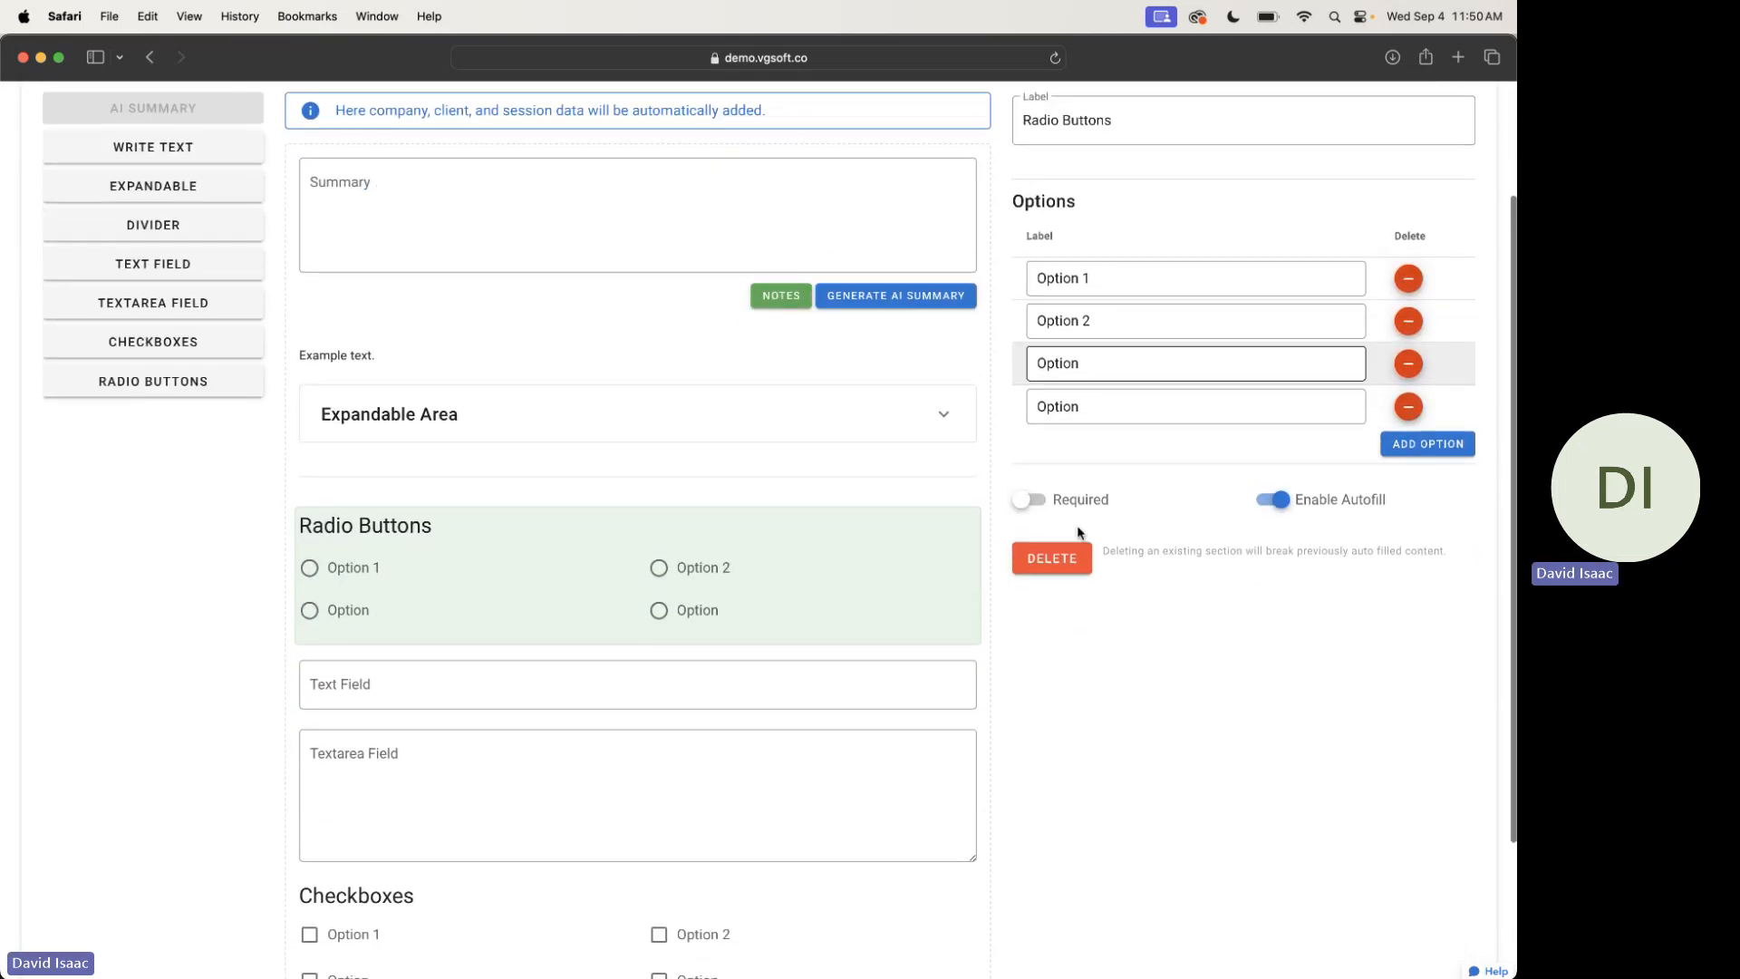
pyautogui.click(1031, 508)
pyautogui.click(1032, 507)
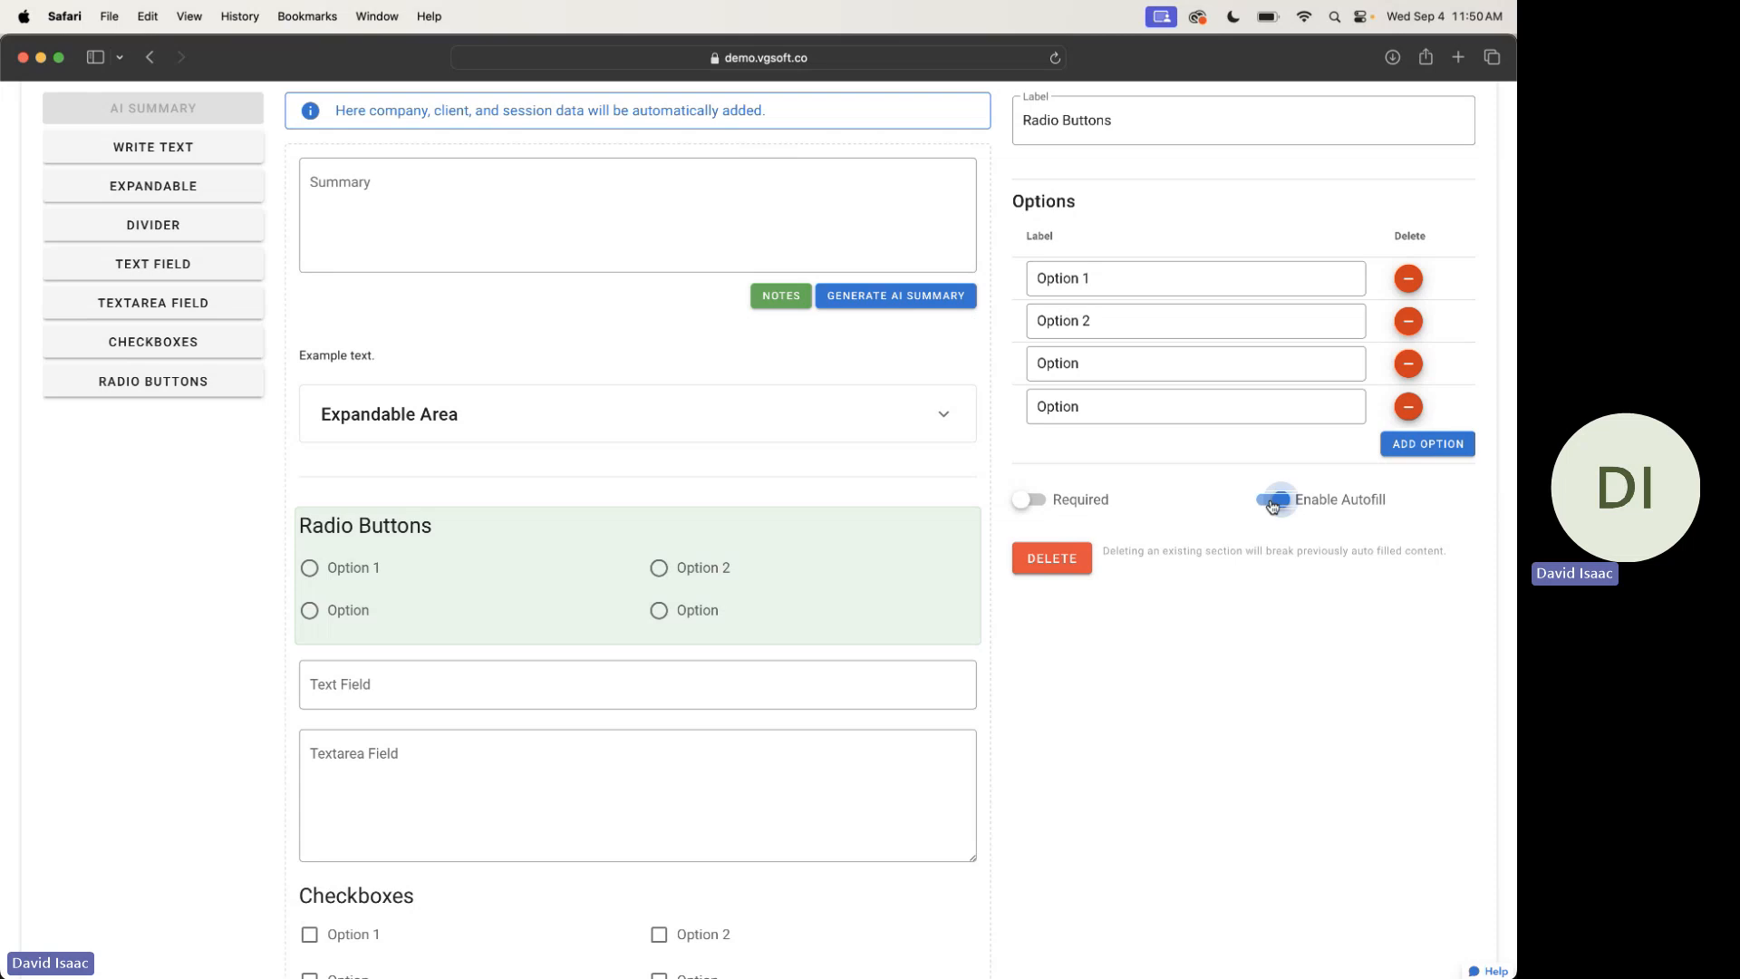
# Rename the radio buttons section's label to the presenter's first name in possessive form followed by "Button"
pyautogui.scroll(1, 1187, 516)
pyautogui.scroll(1, 1040, 475)
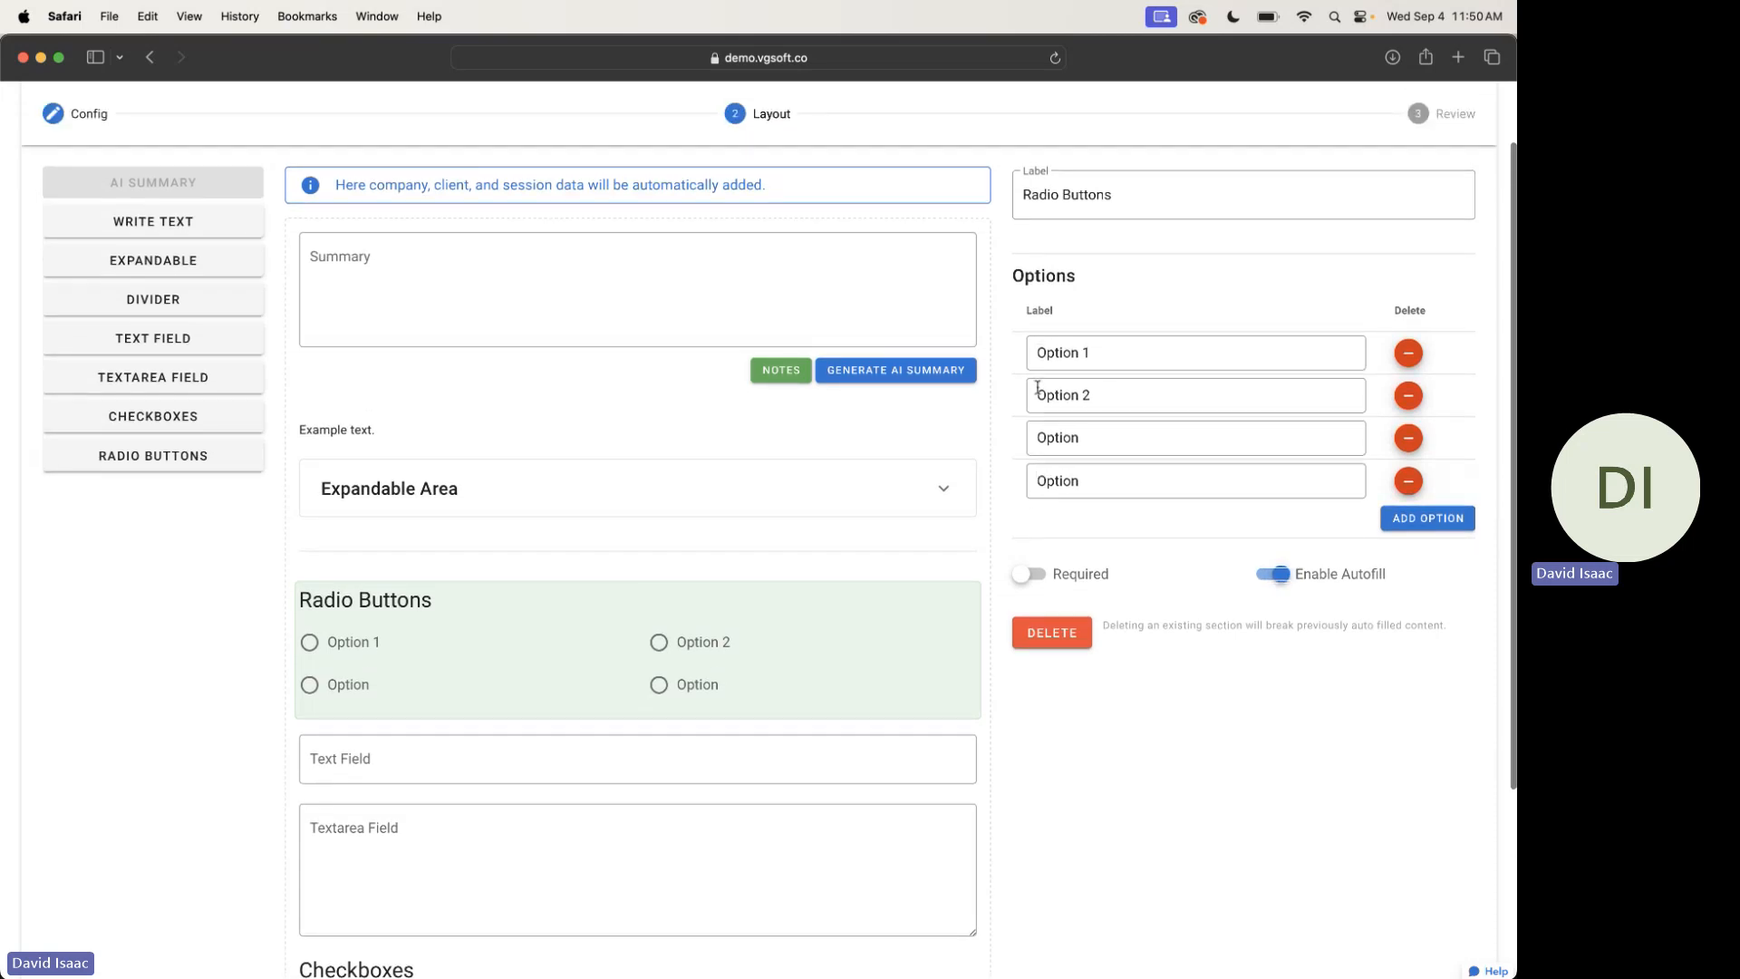
pyautogui.moveTo(1134, 182); pyautogui.dragTo(933, 181)
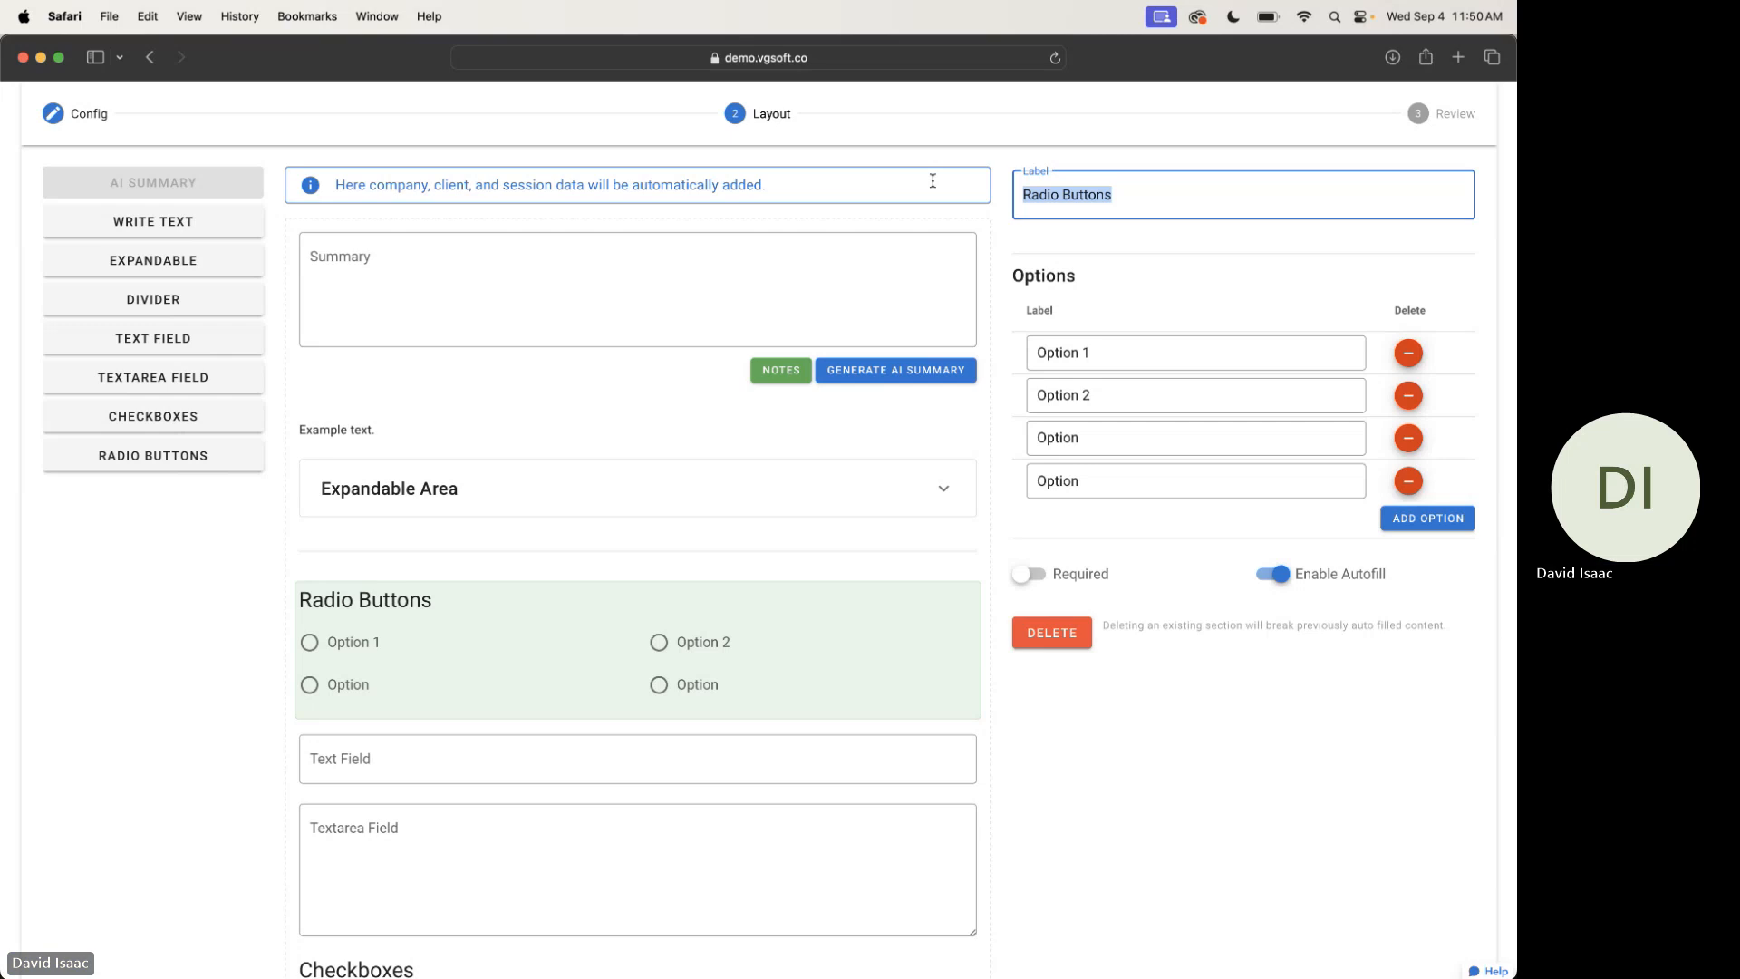
pyautogui.write("David'")
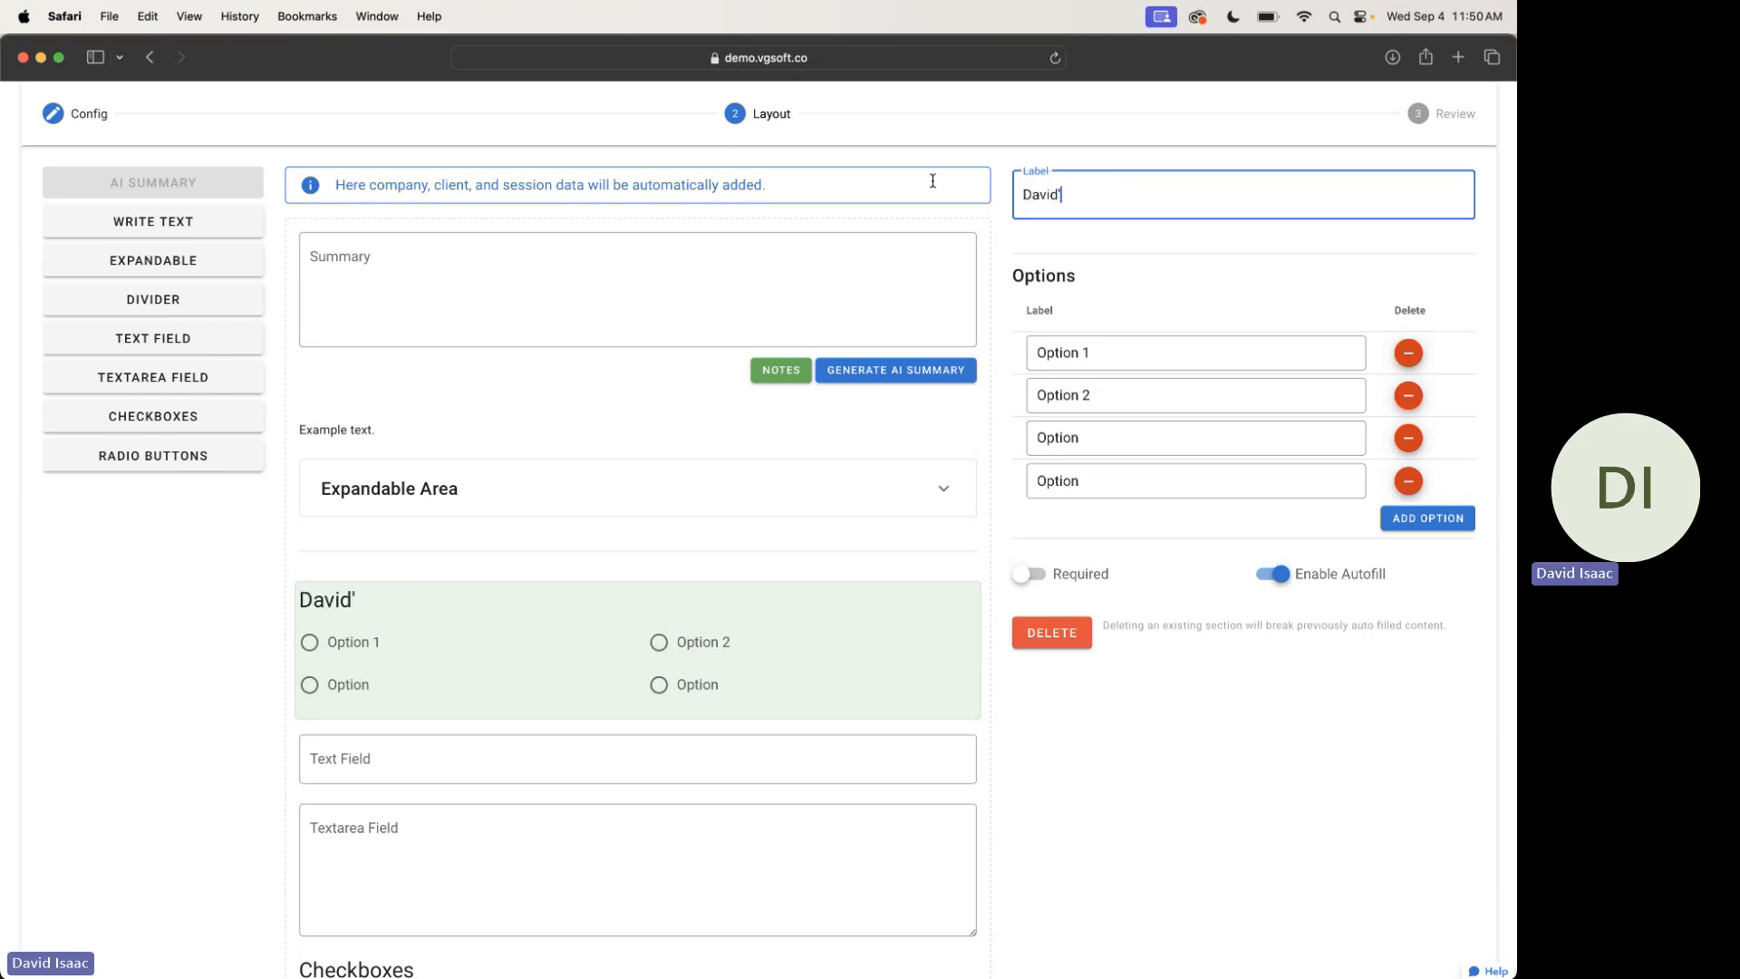
pyautogui.write('s Button')
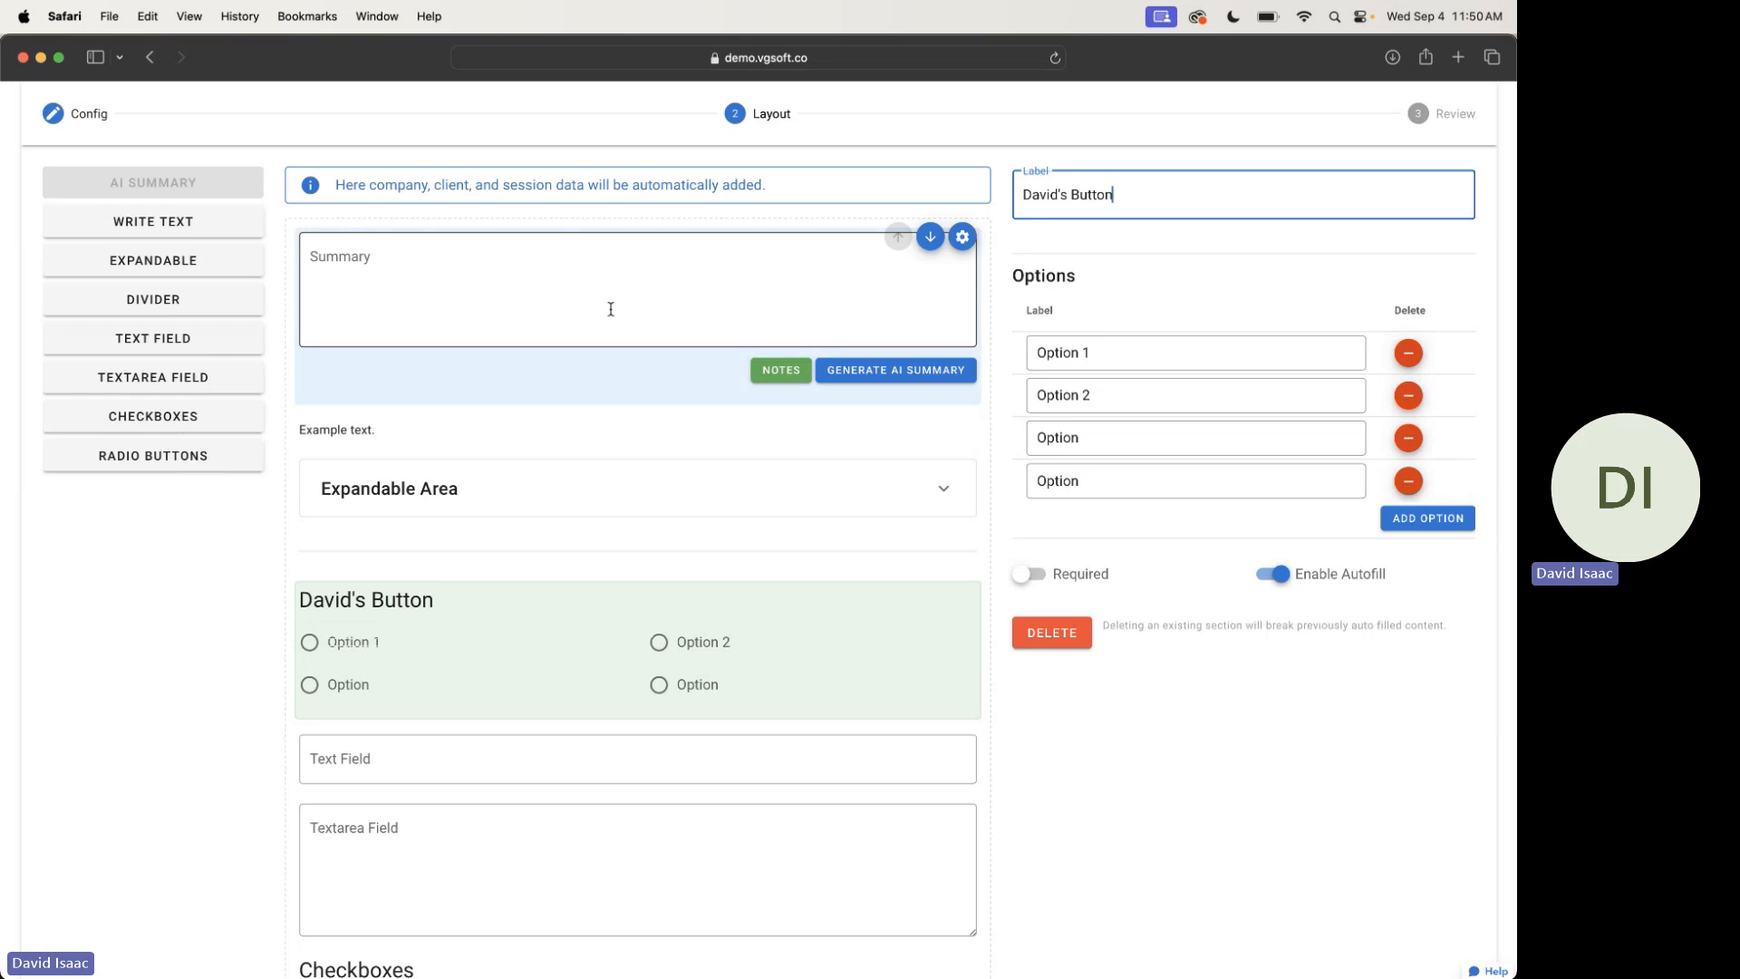
# Look over the layout and open the form's review stage to examine the company, client and session details in its header
pyautogui.scroll(-4, 540, 761)
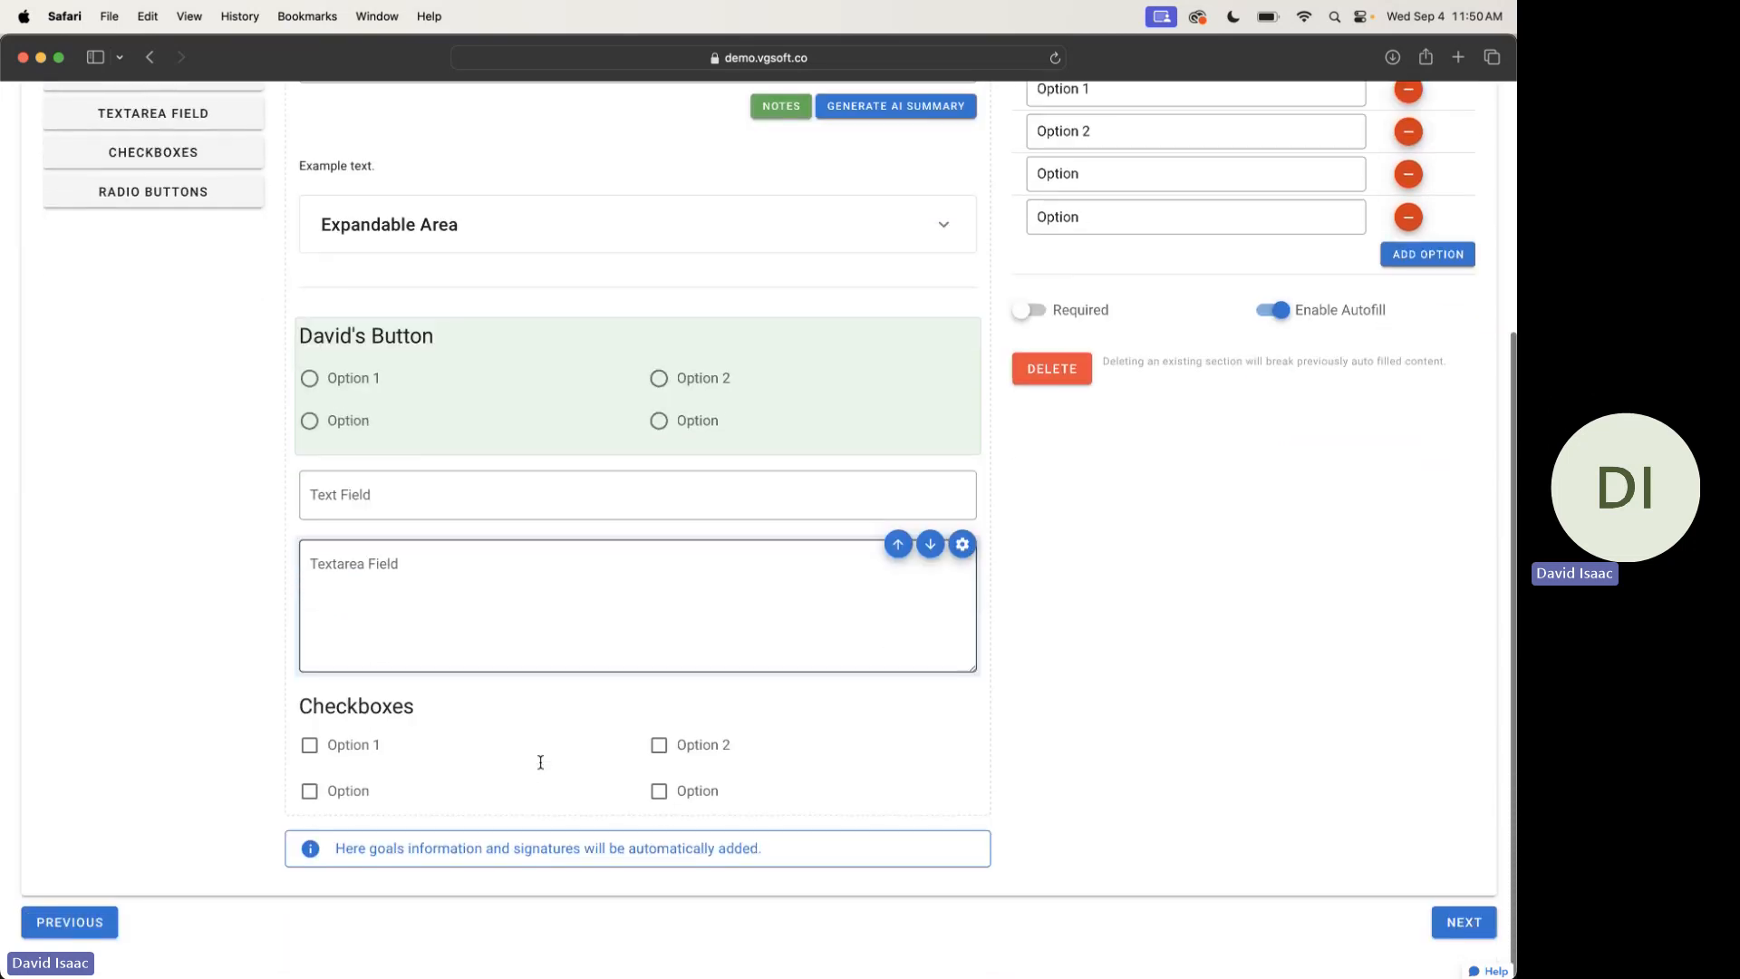
pyautogui.scroll(2, 540, 768)
pyautogui.scroll(2, 541, 767)
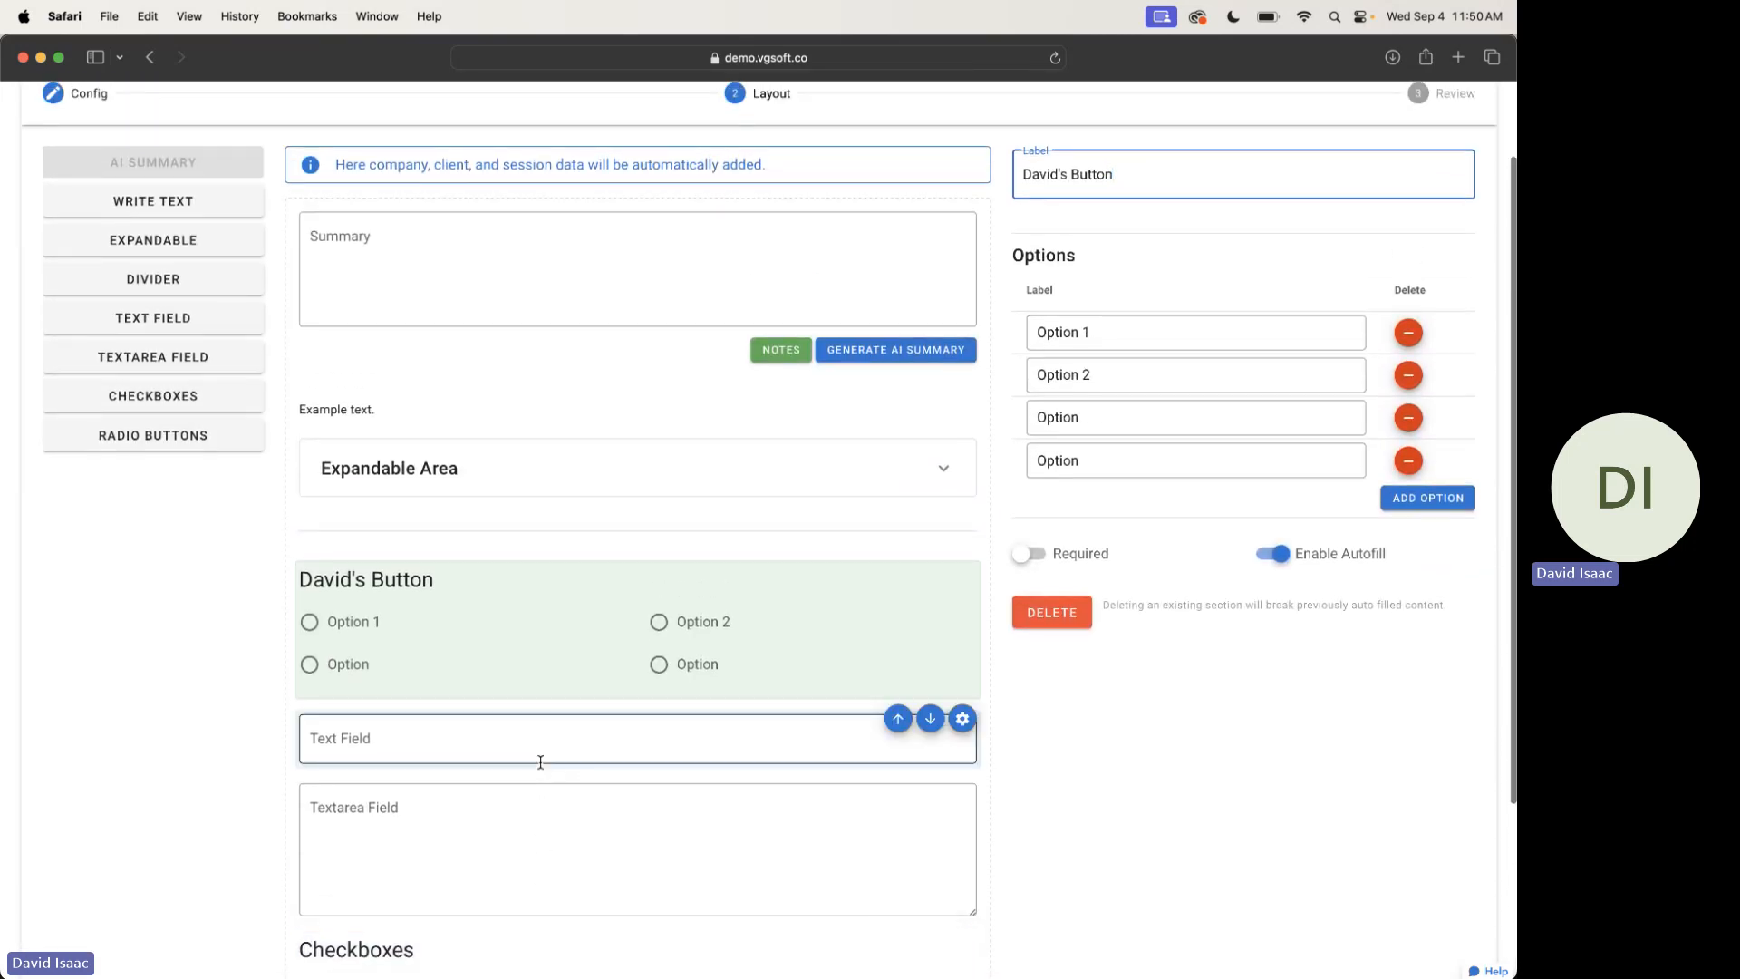
pyautogui.scroll(2, 541, 761)
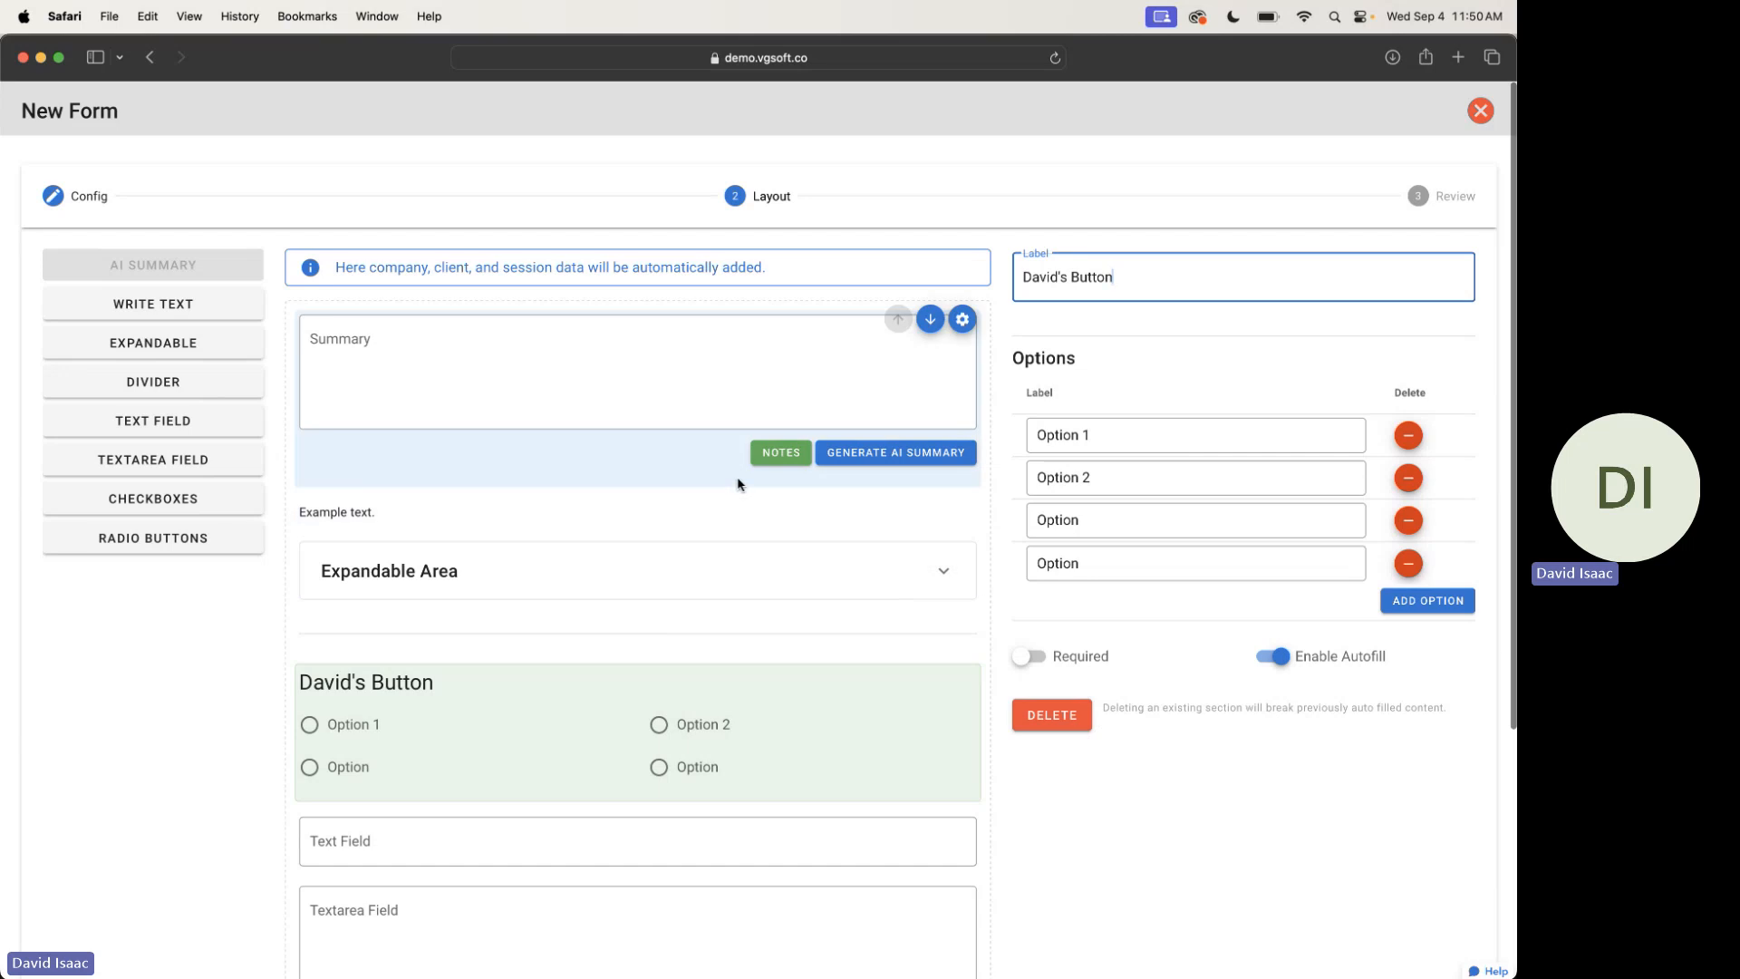
pyautogui.click(1396, 212)
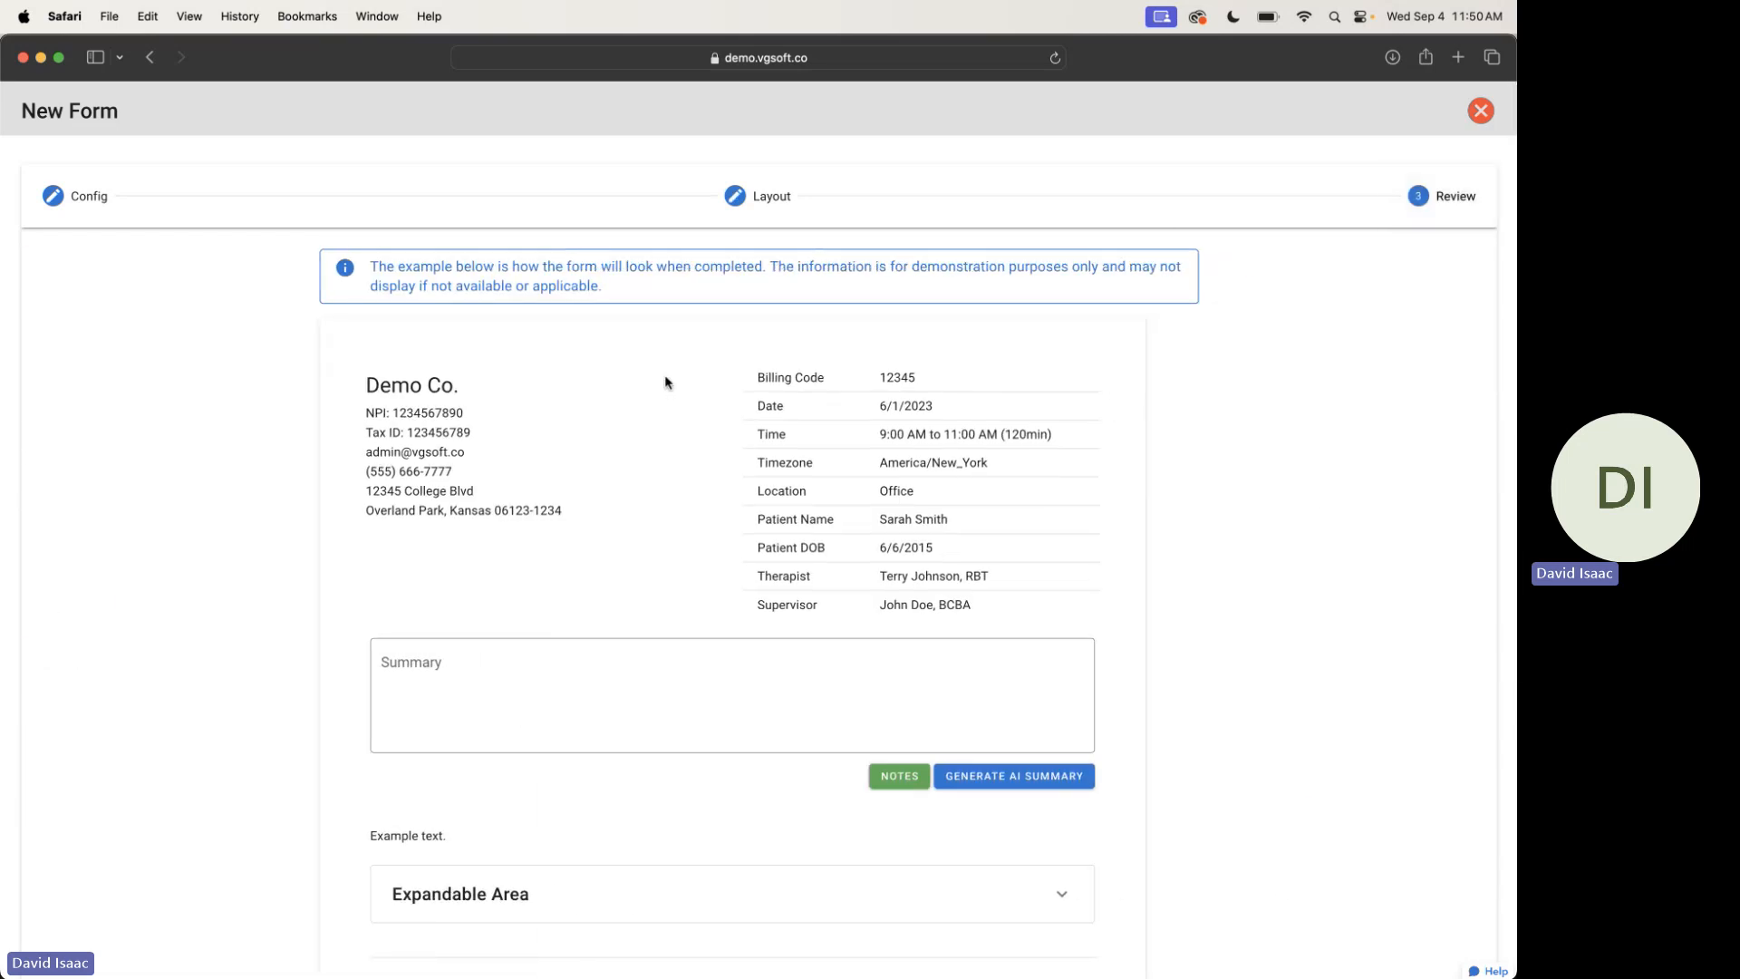
pyautogui.scroll(-1, 788, 573)
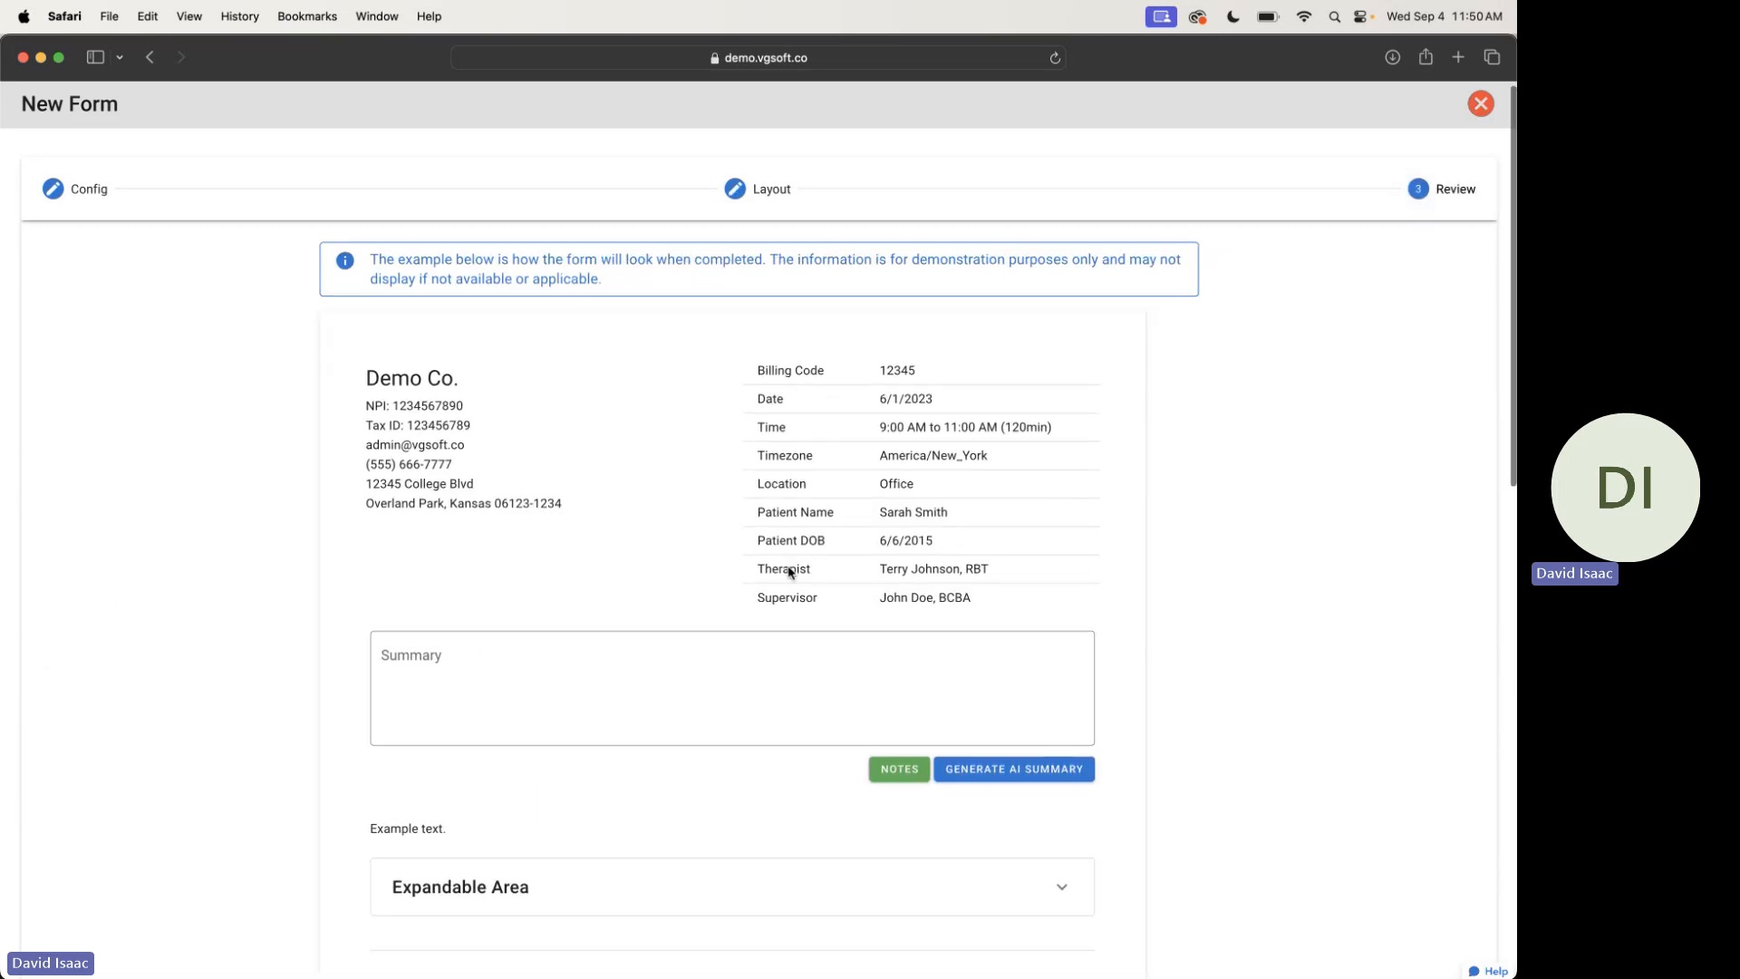
pyautogui.scroll(1, 787, 573)
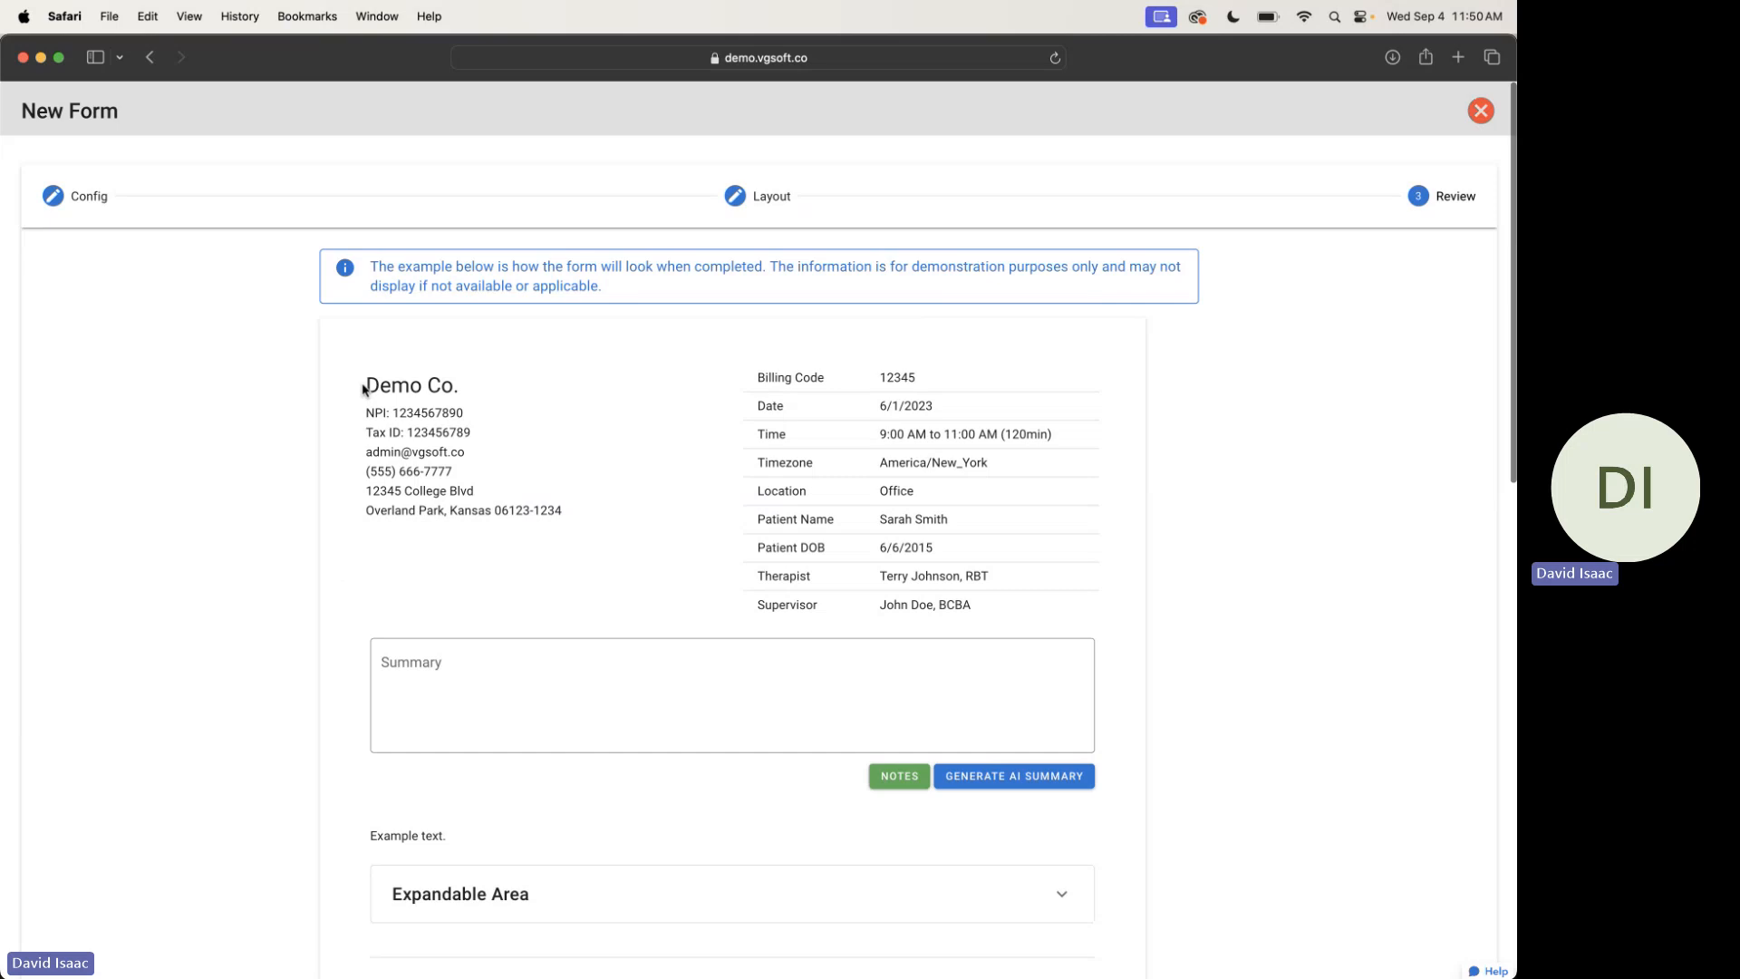
pyautogui.moveTo(364, 389); pyautogui.dragTo(999, 607)
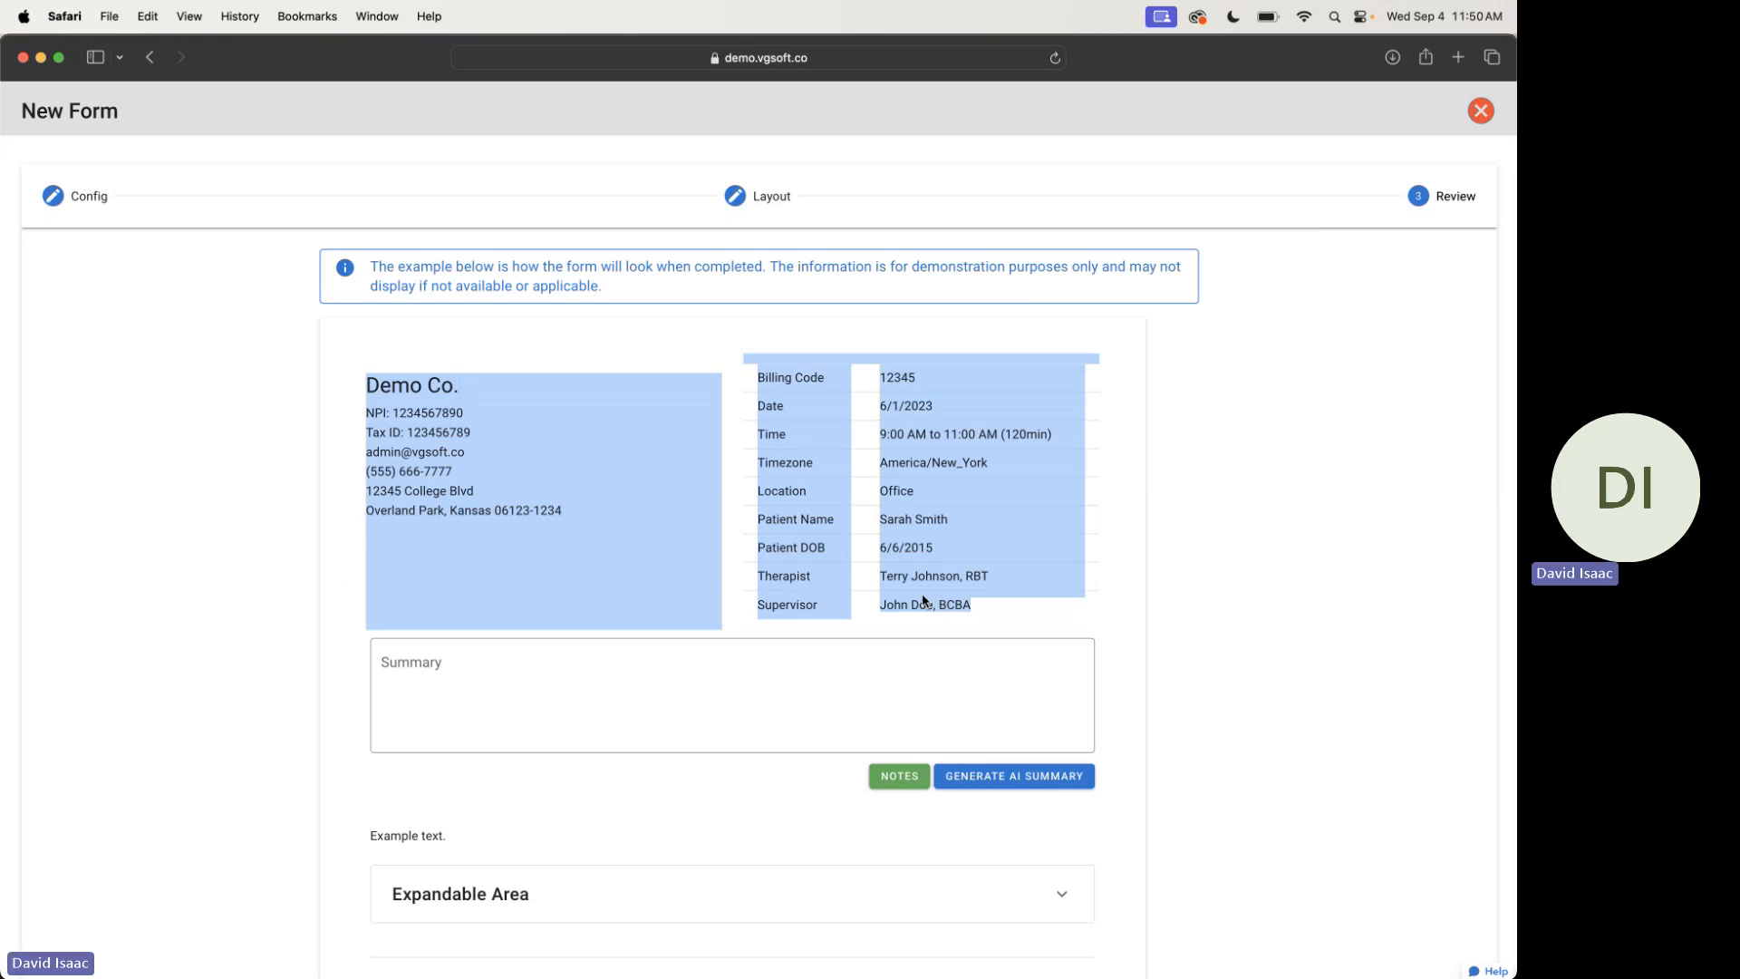
pyautogui.scroll(-1, 924, 600)
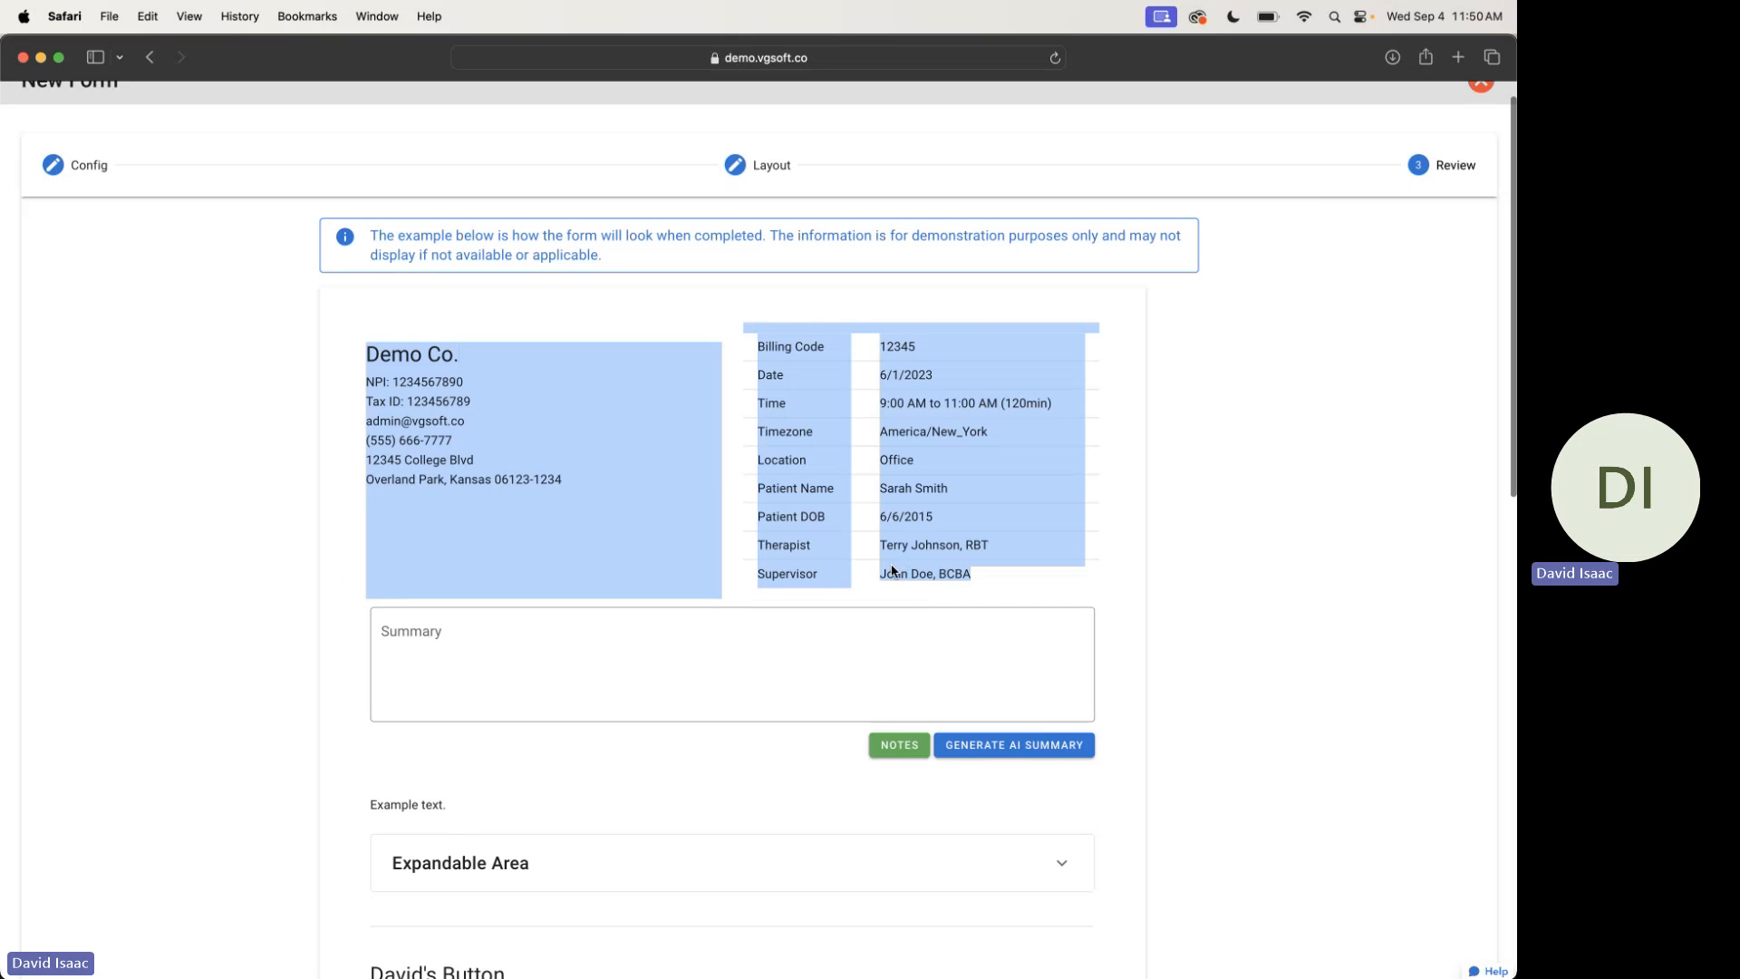
pyautogui.click(888, 574)
pyautogui.scroll(-3, 880, 578)
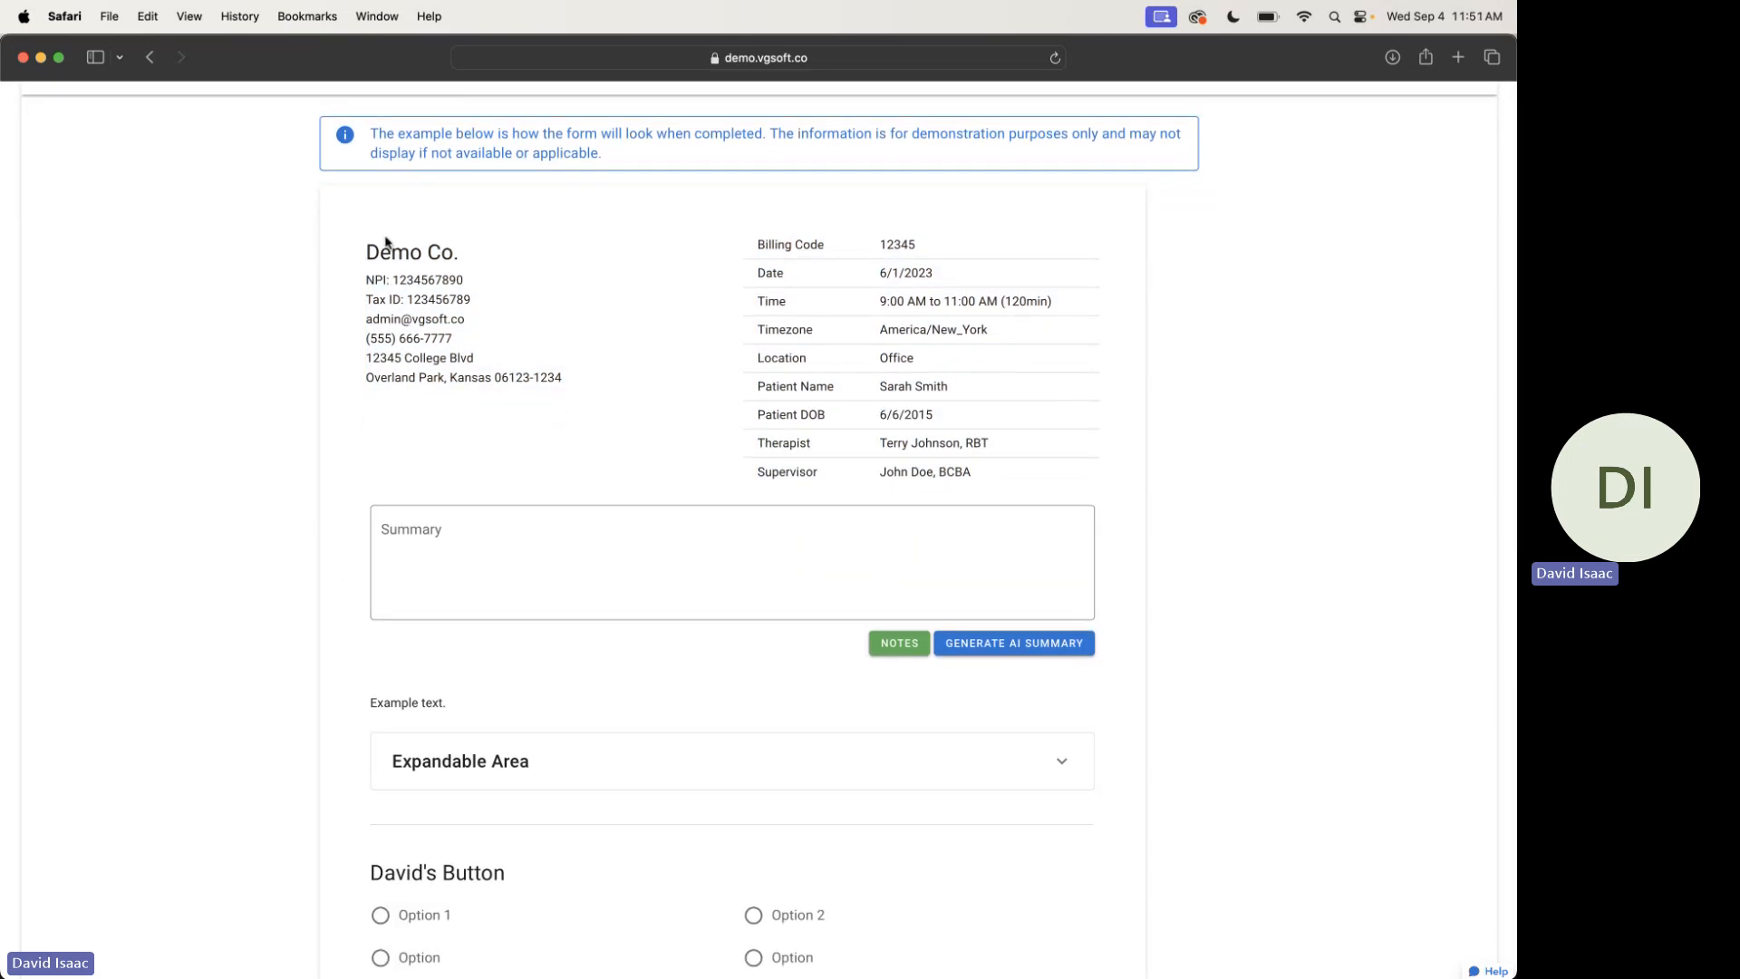
# Fill in the review example by selecting the fourth radio option, entering a first name in Textarea Field, and checking Option 1 and Option 2
pyautogui.scroll(-4, 855, 458)
pyautogui.scroll(-3, 855, 458)
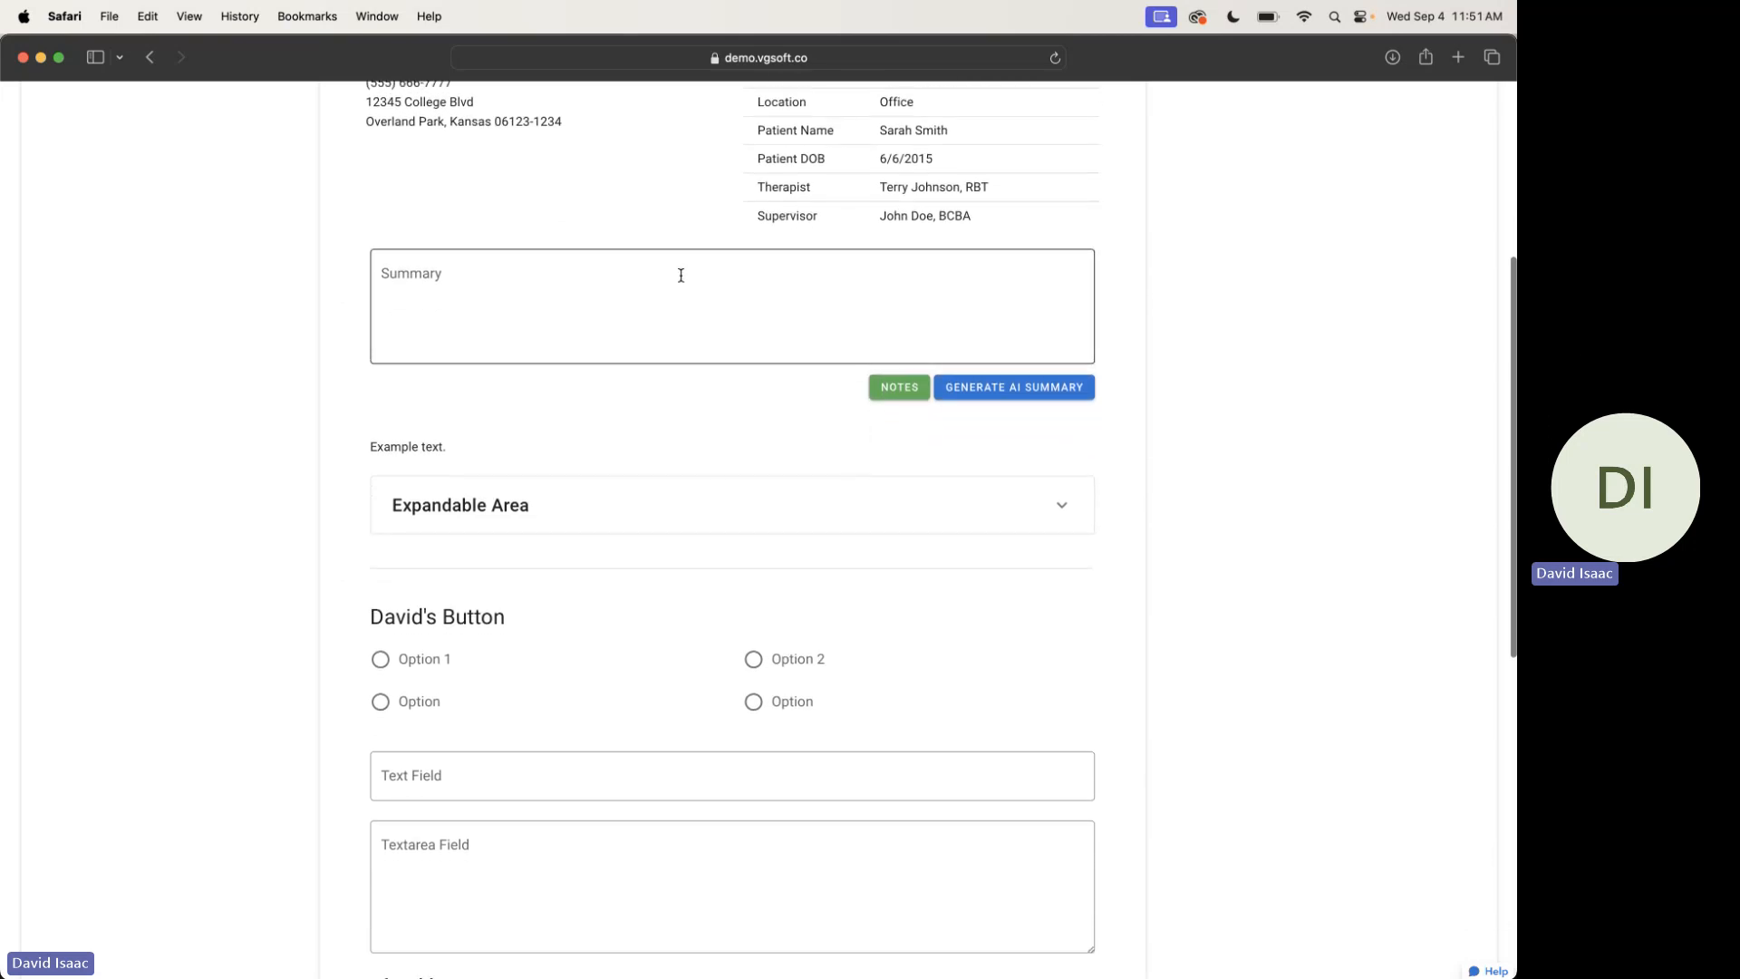
pyautogui.scroll(-5, 714, 540)
pyautogui.click(380, 413)
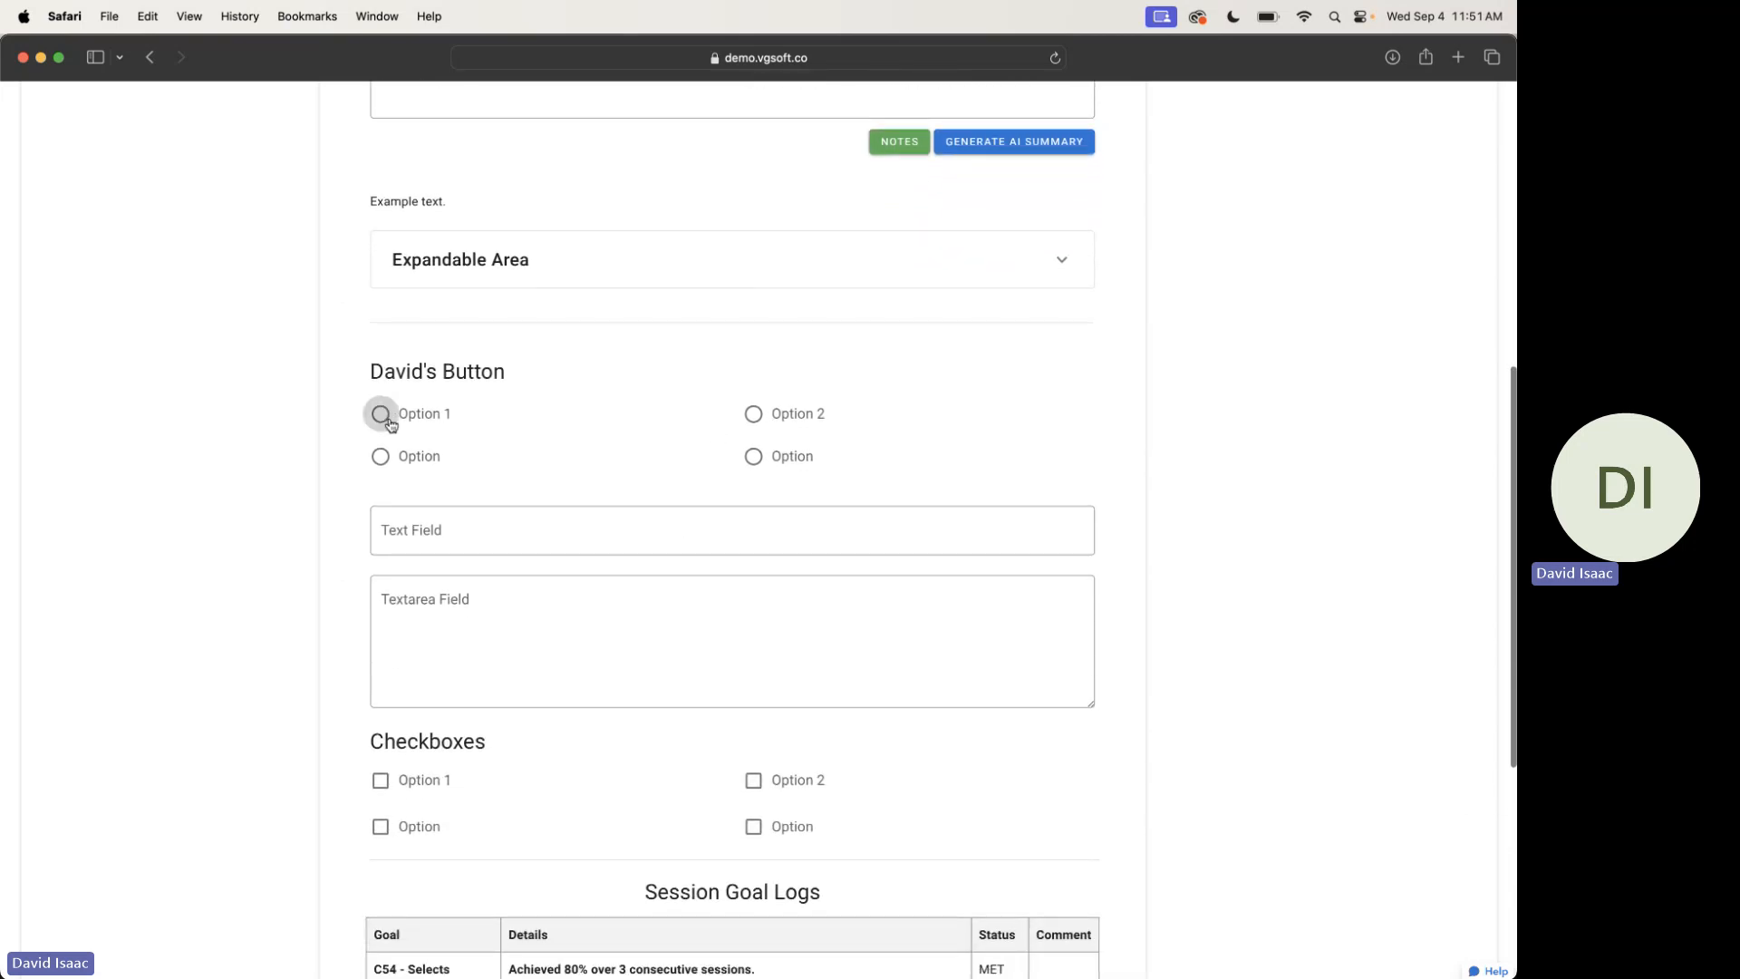
pyautogui.click(754, 456)
pyautogui.scroll(-3, 672, 569)
pyautogui.click(454, 473)
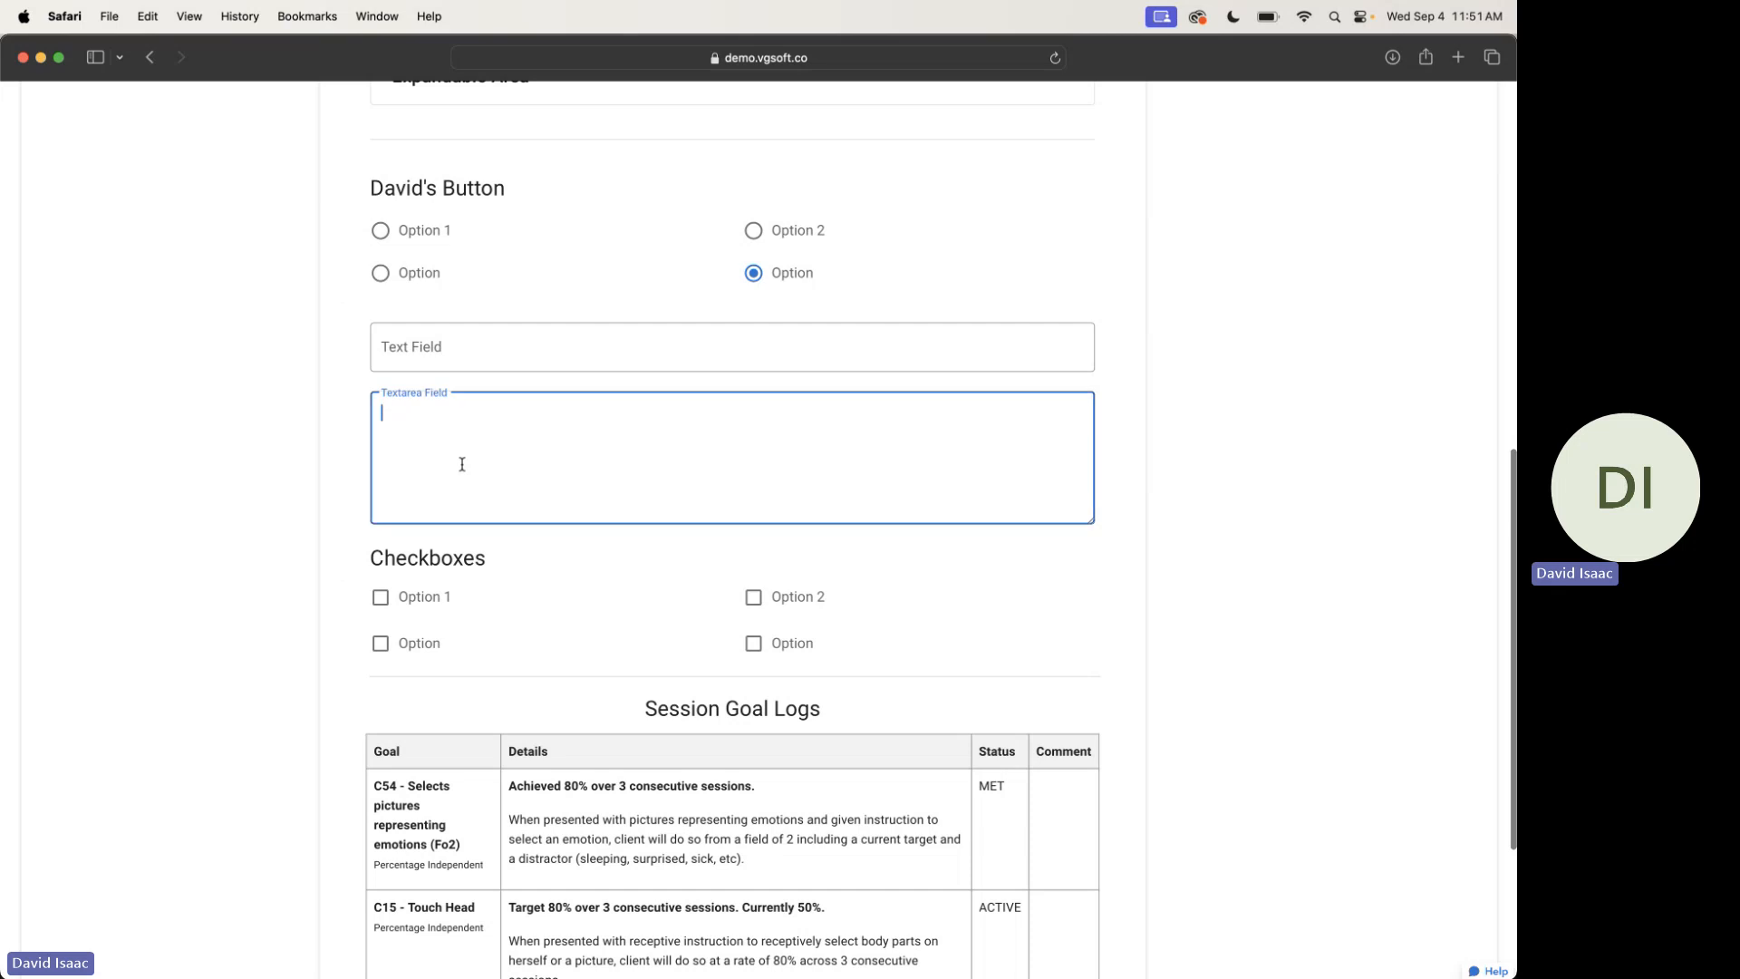
pyautogui.write('Dave')
pyautogui.click(381, 600)
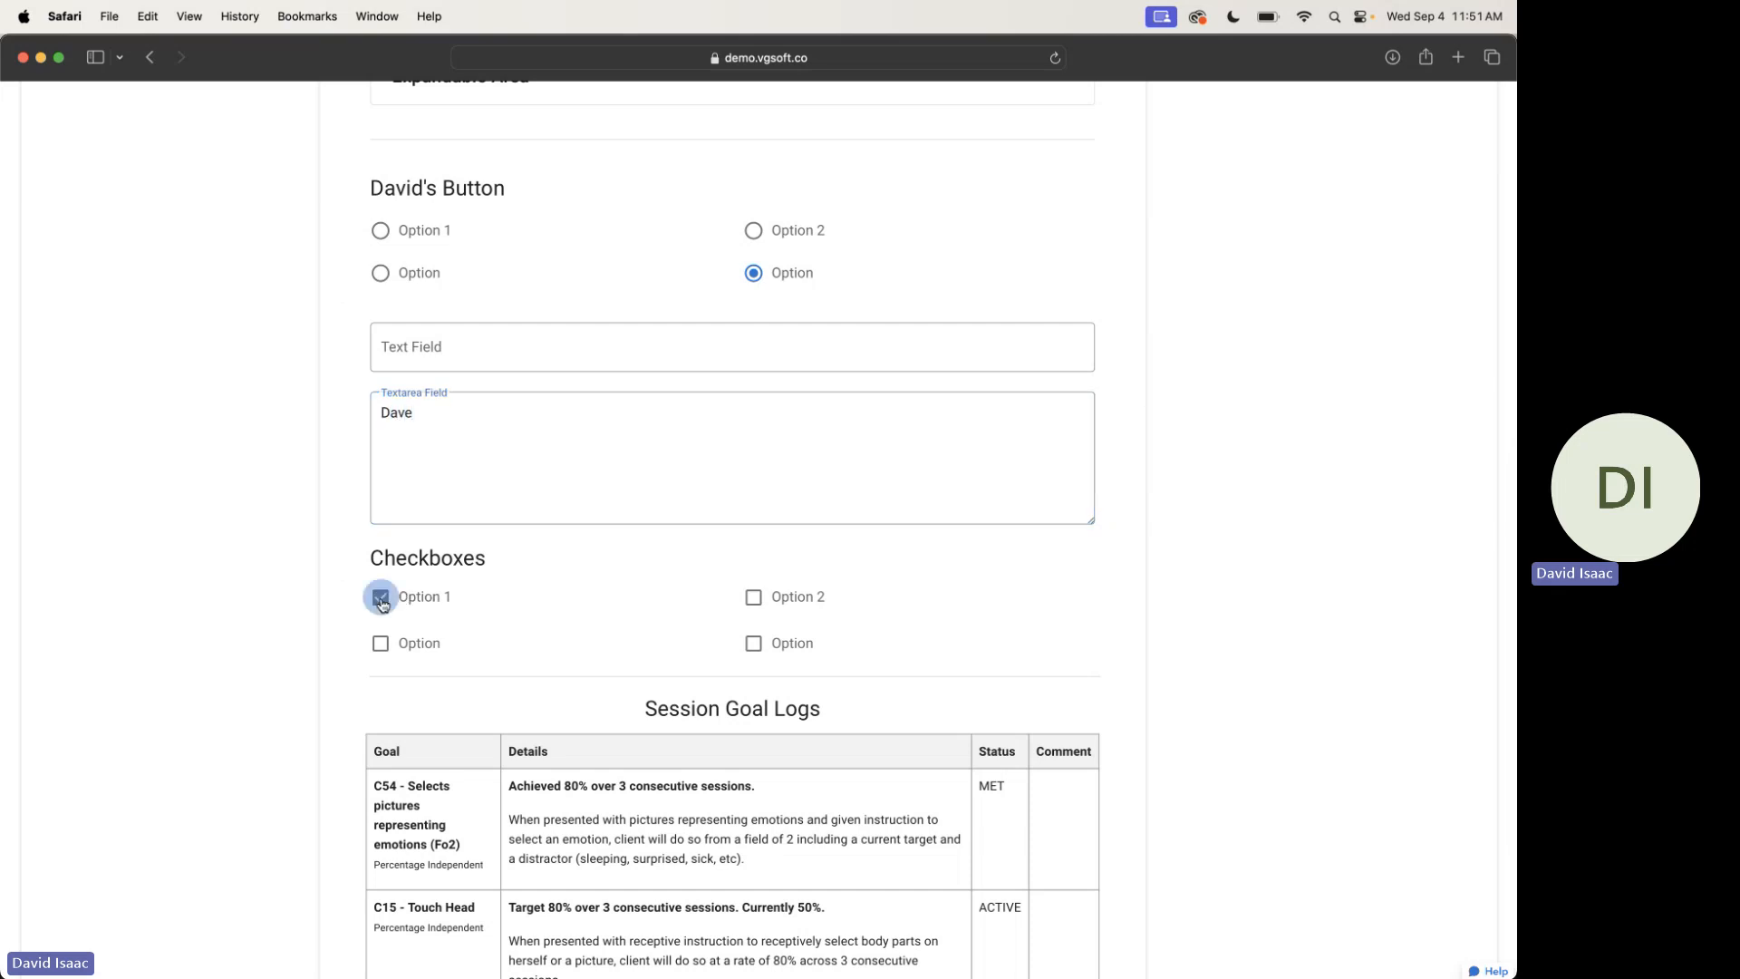
pyautogui.click(753, 598)
pyautogui.scroll(-1, 662, 659)
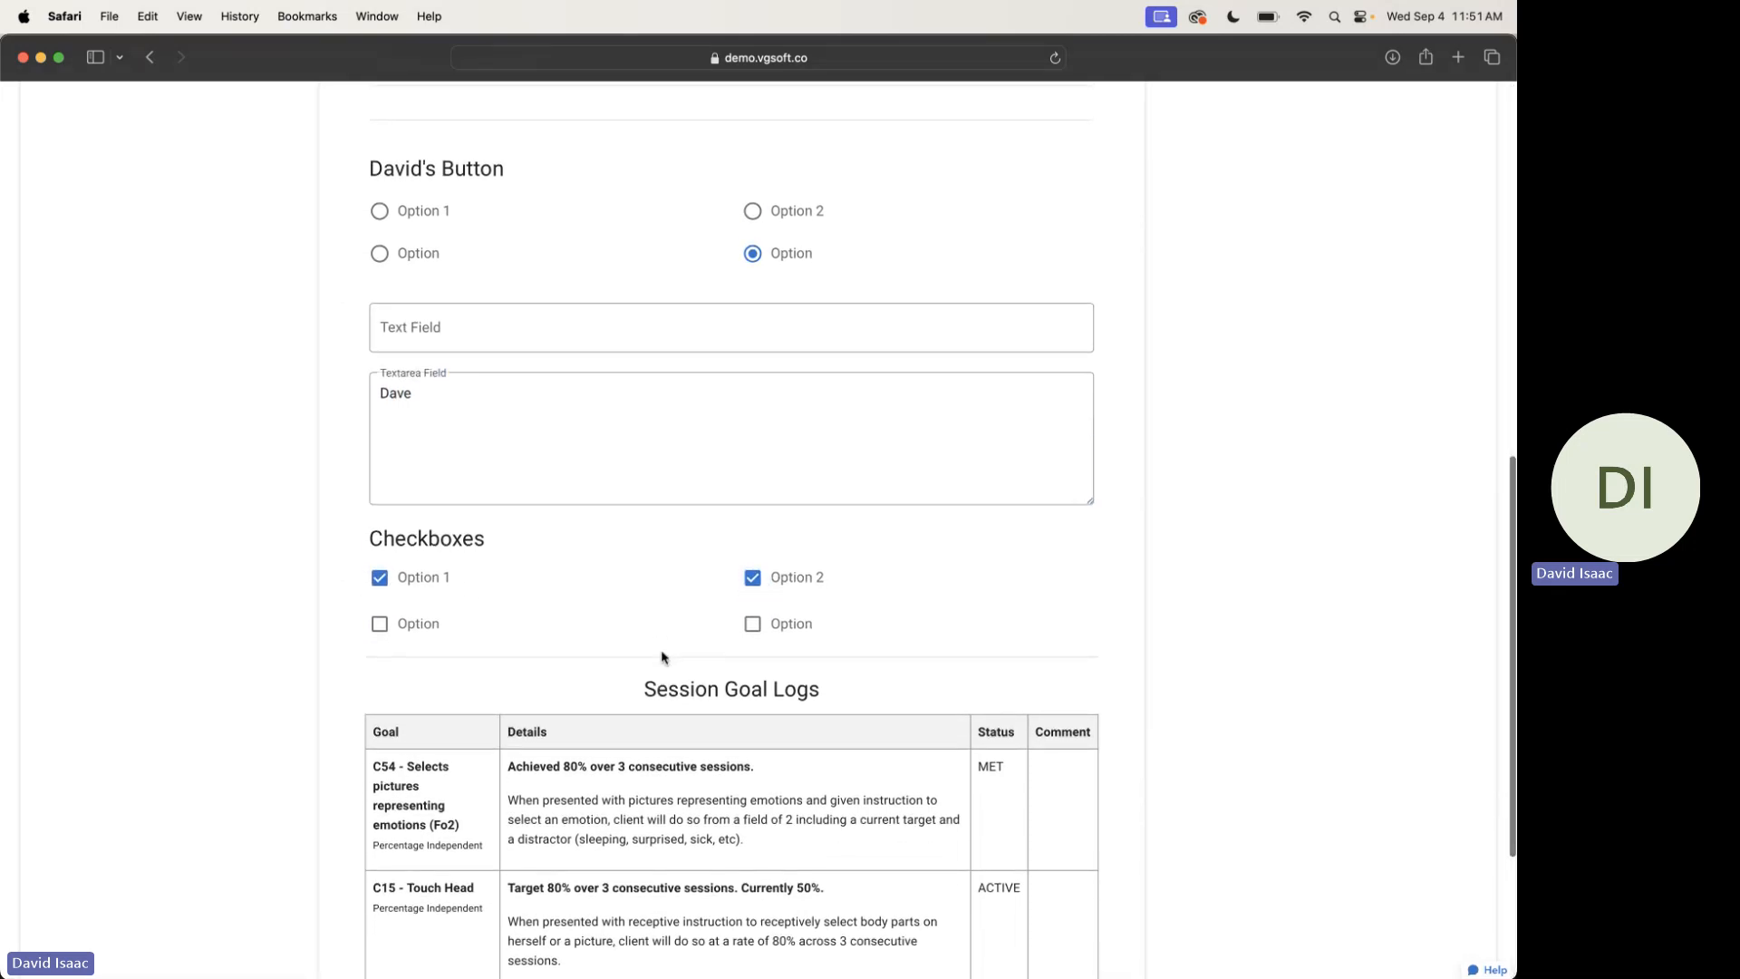
# Examine the review example from its header through the Session Goal Logs table to the therapist signature
pyautogui.scroll(10, 663, 658)
pyautogui.scroll(-2, 416, 518)
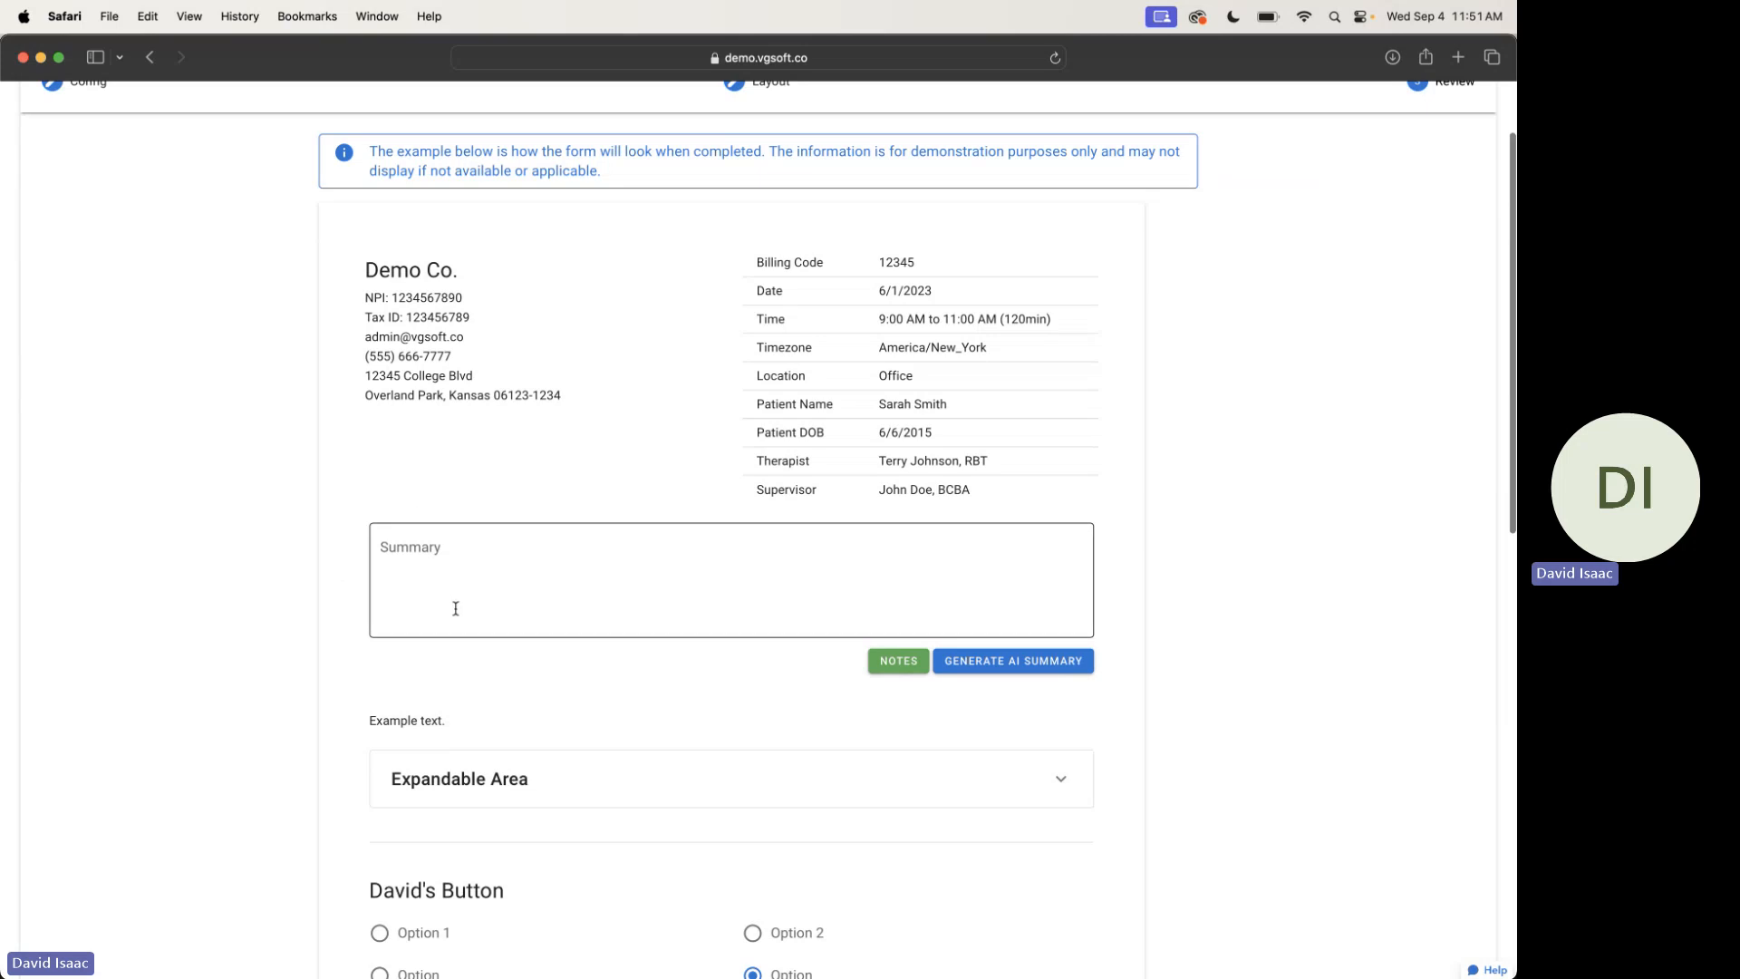
pyautogui.scroll(-10, 455, 605)
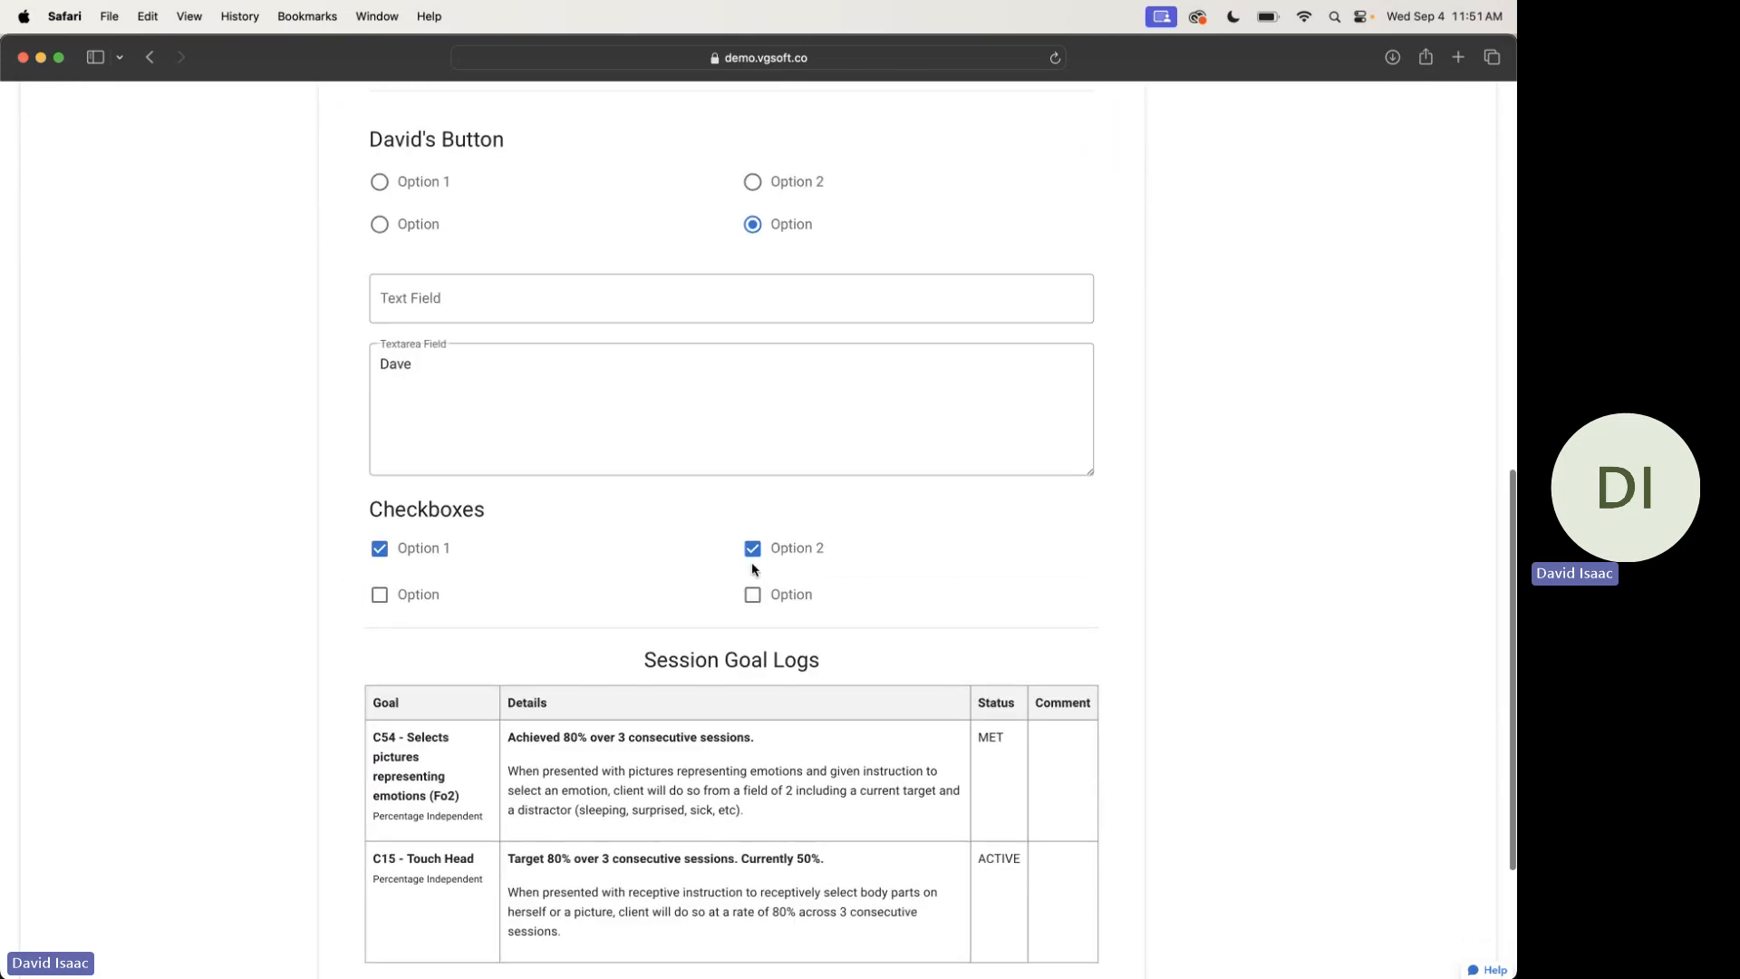
pyautogui.scroll(-1, 771, 605)
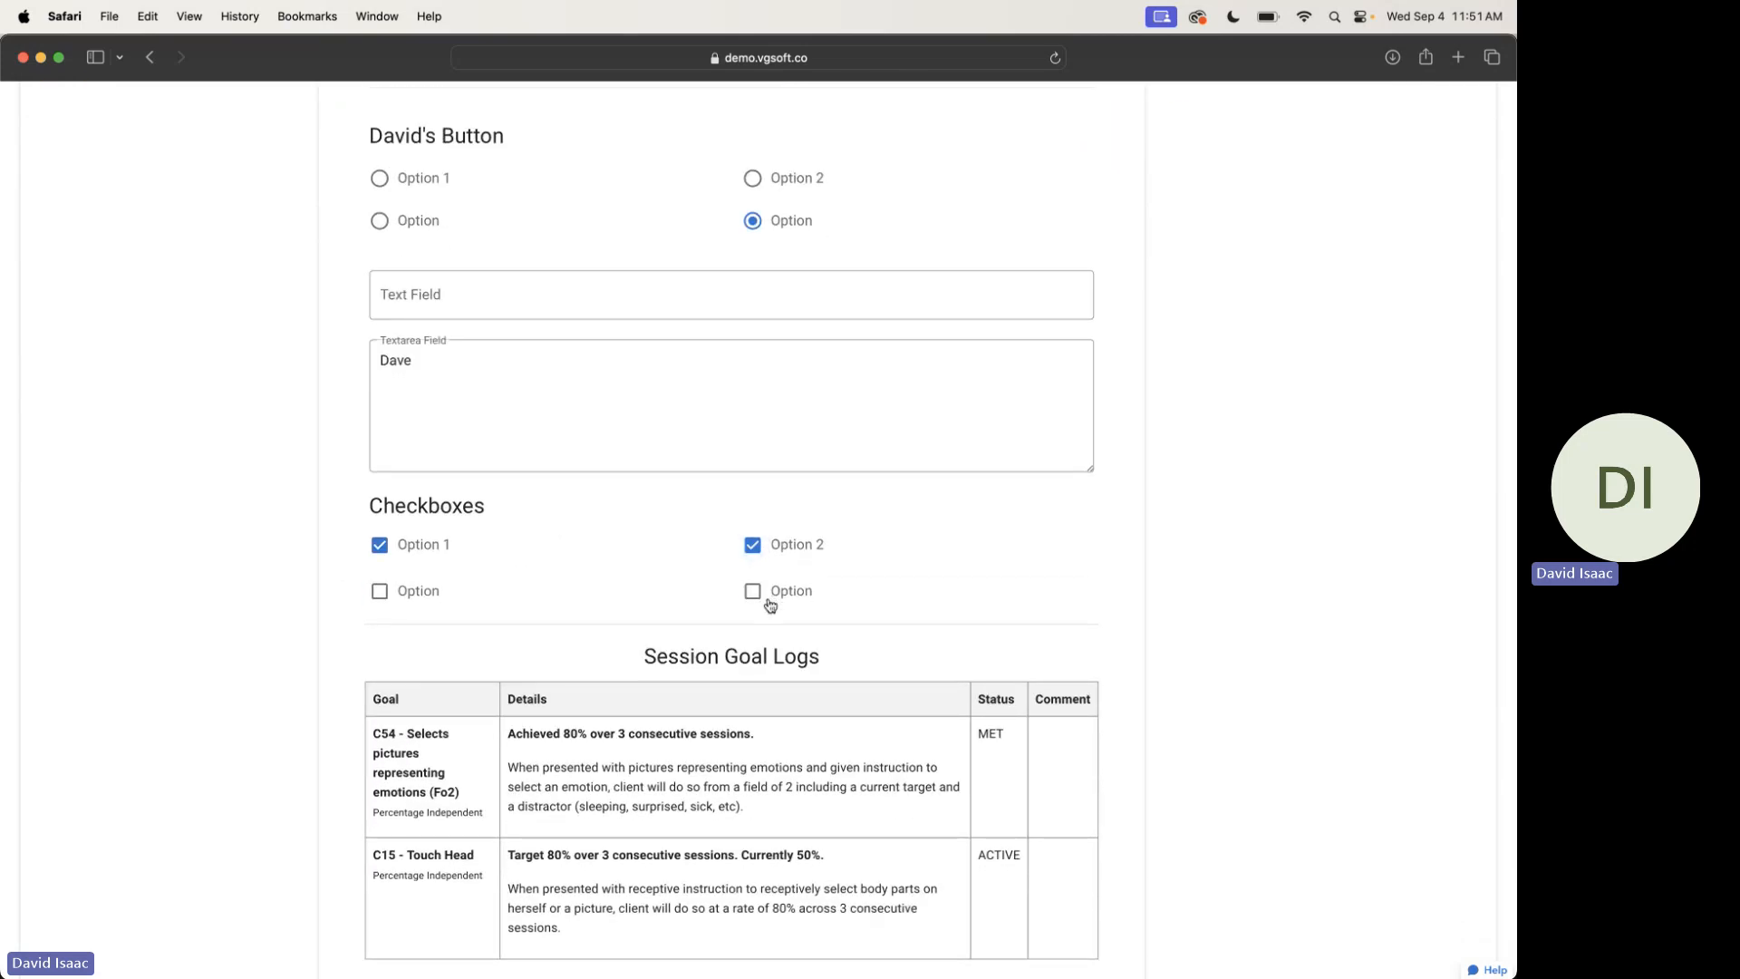
pyautogui.scroll(-5, 770, 605)
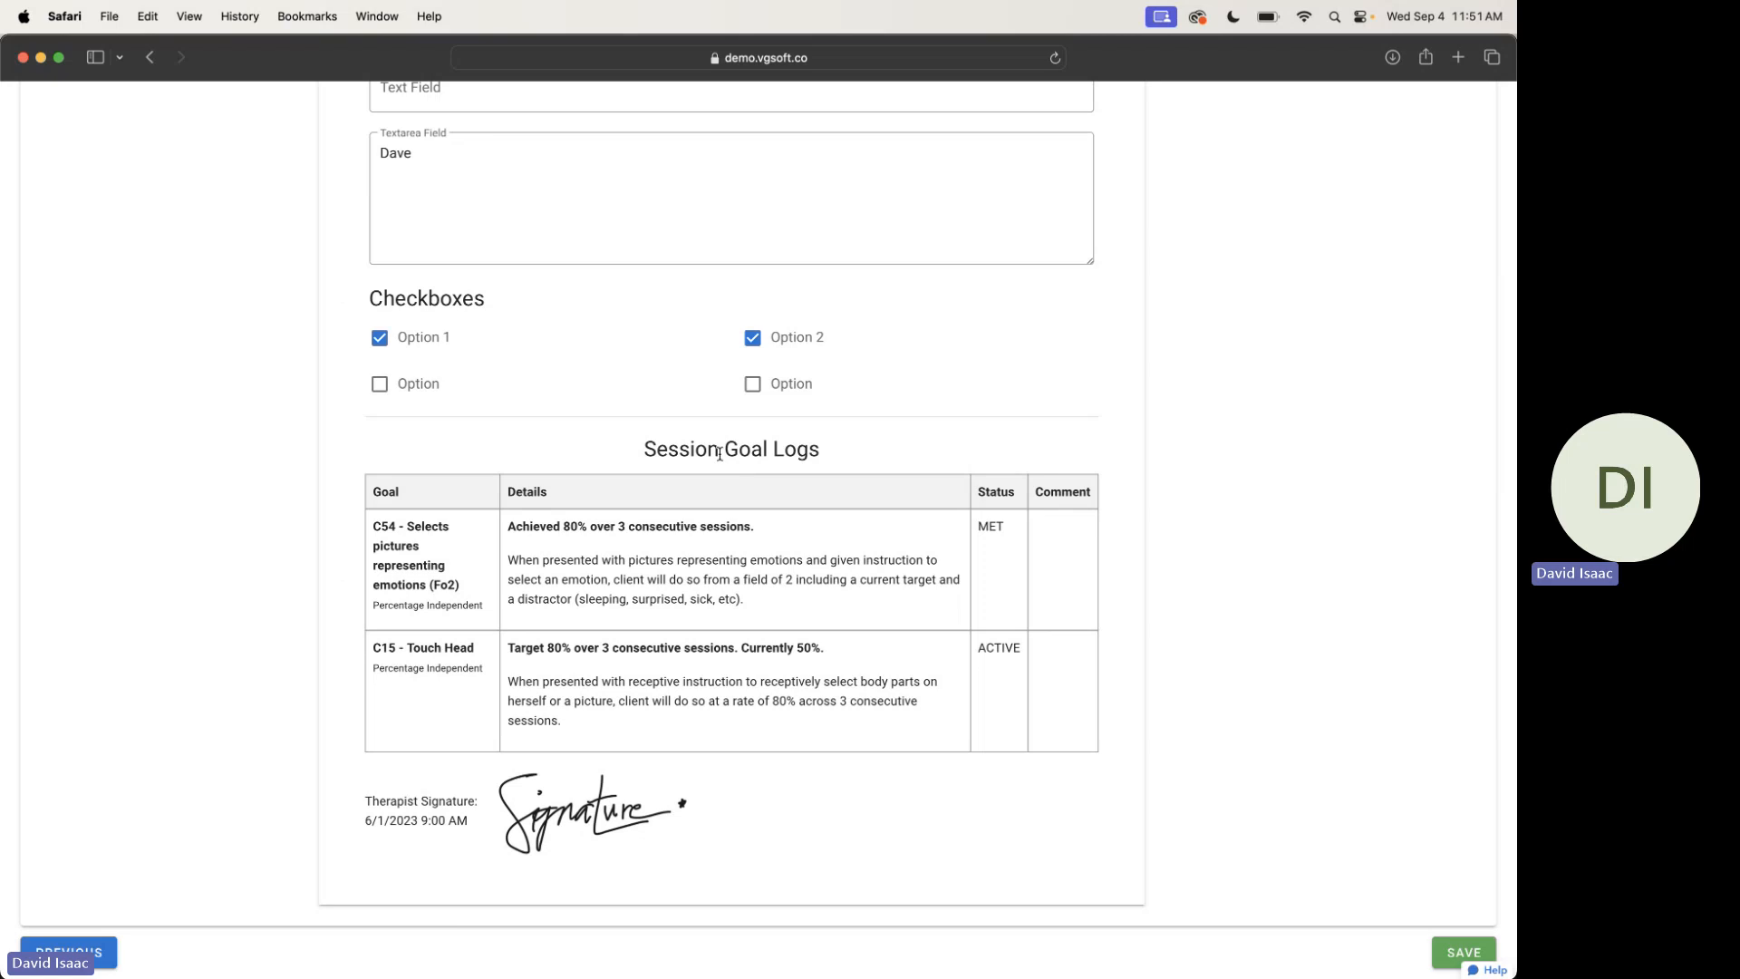
pyautogui.moveTo(644, 451); pyautogui.dragTo(850, 696)
pyautogui.click(850, 697)
pyautogui.scroll(-2, 840, 736)
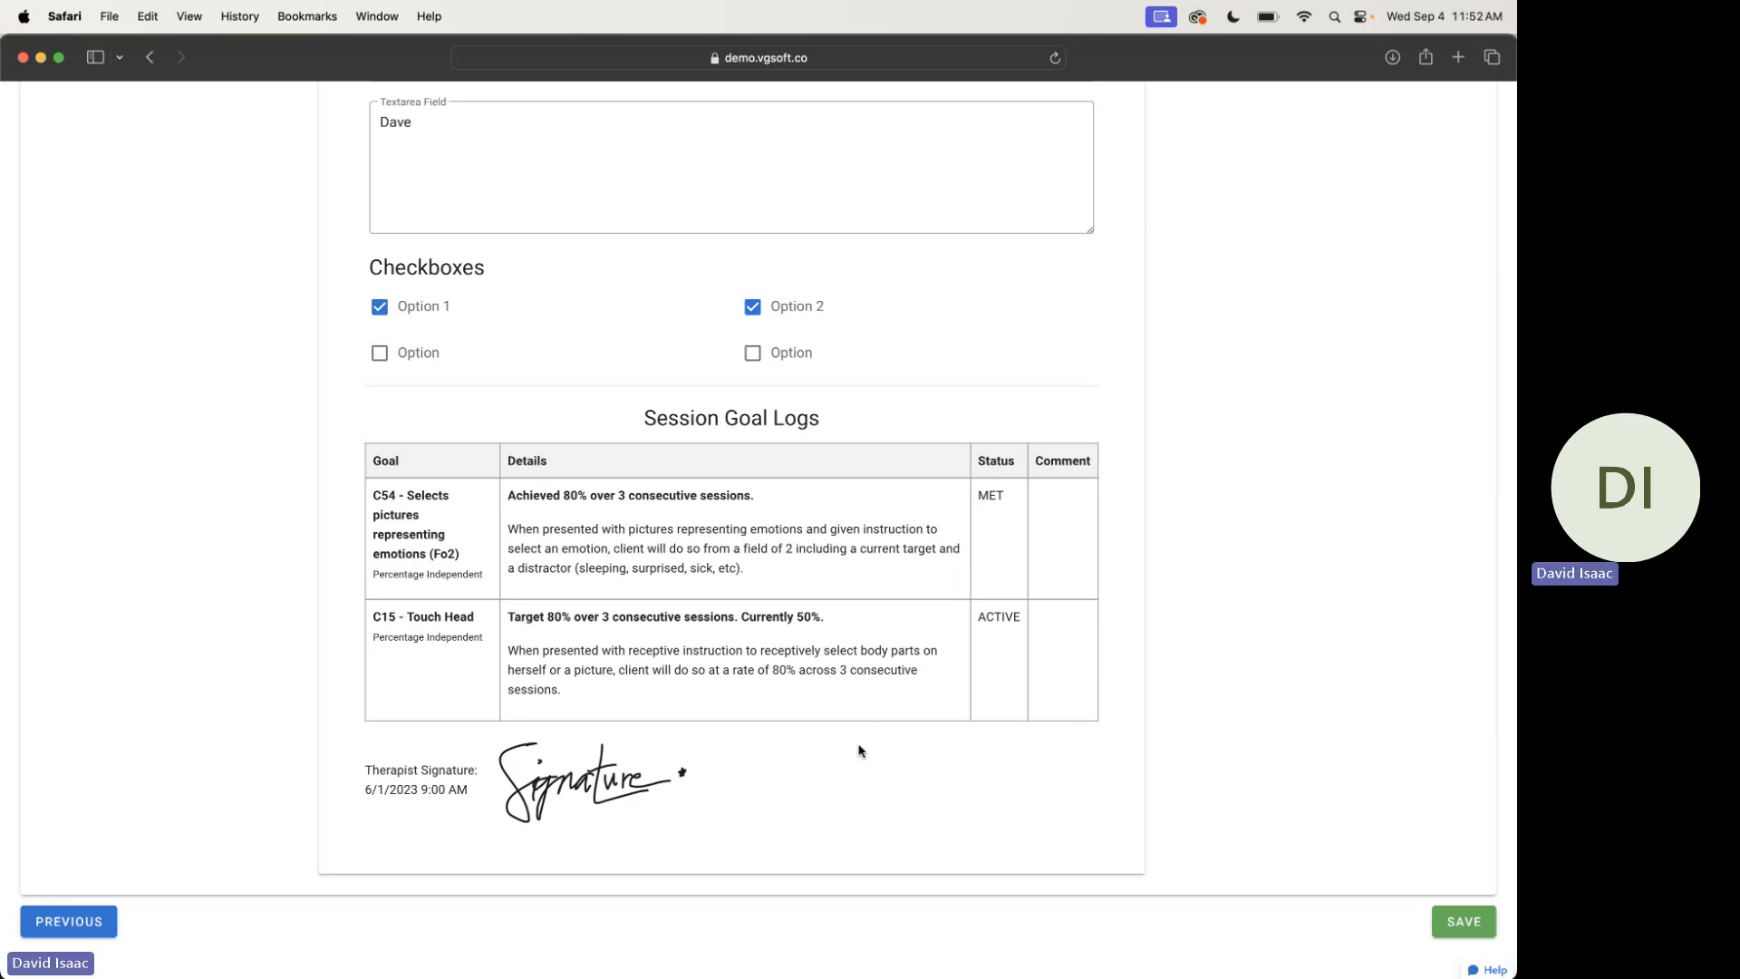
pyautogui.scroll(15, 875, 674)
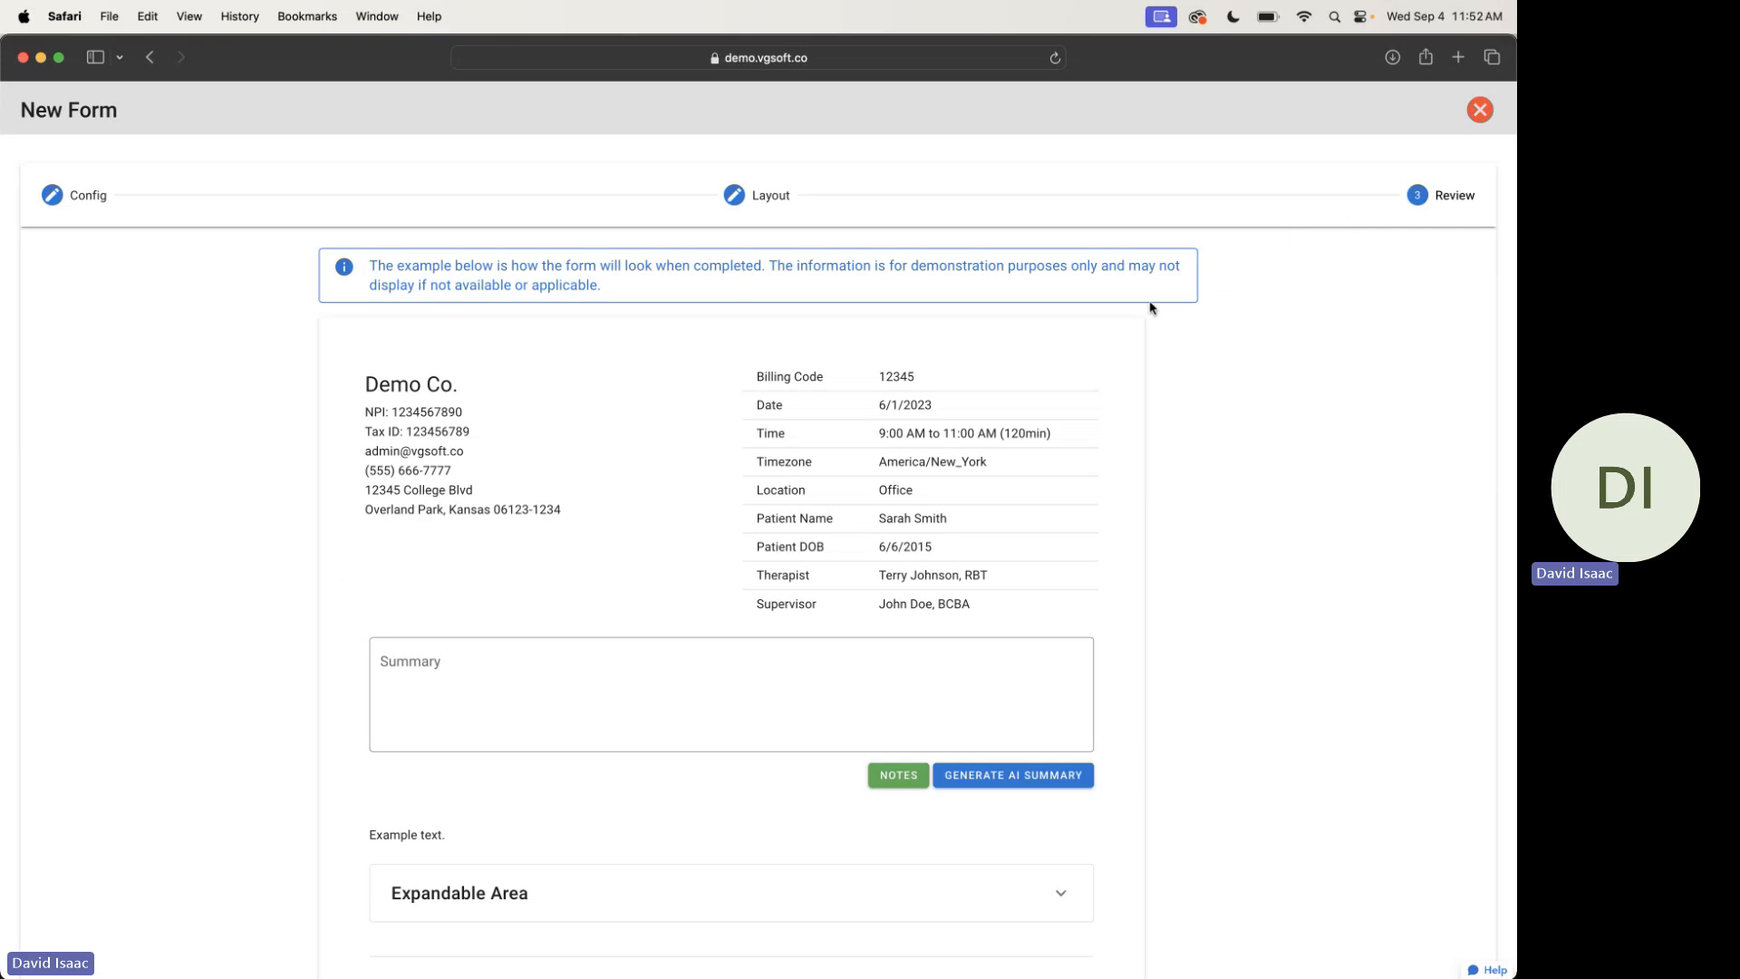
# Return to the layout stage, add six Write Text sections below the checkboxes, and close the new form without saving
pyautogui.click(761, 195)
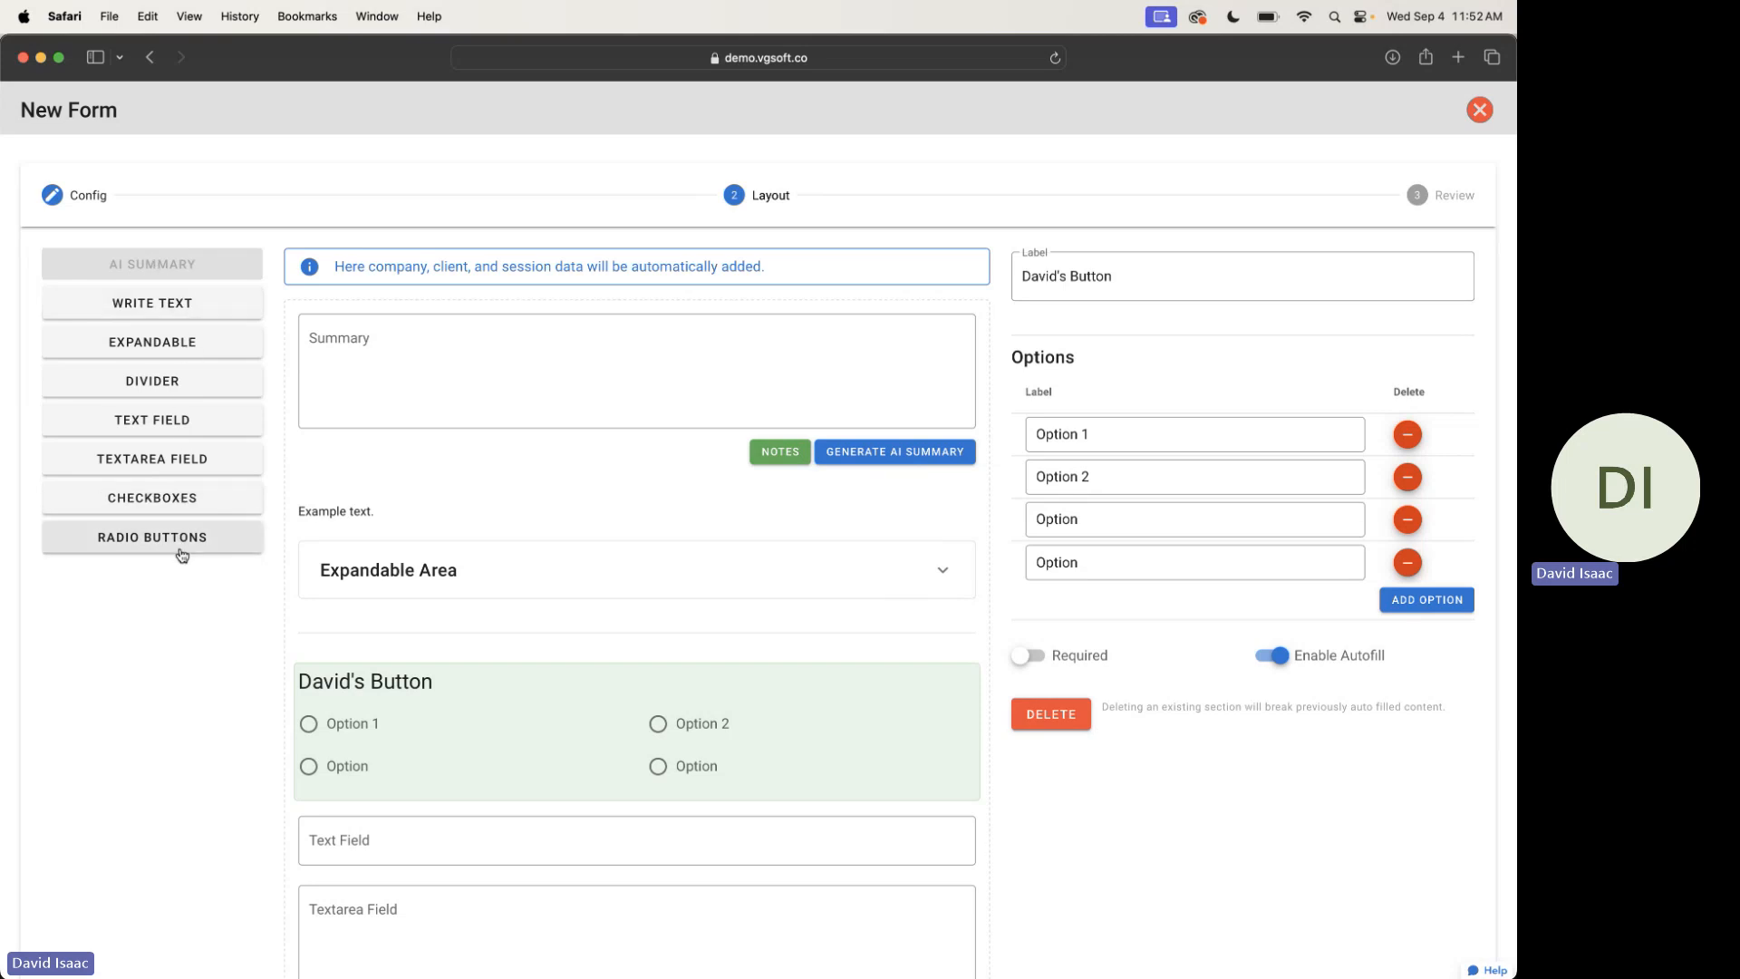
pyautogui.click(196, 305)
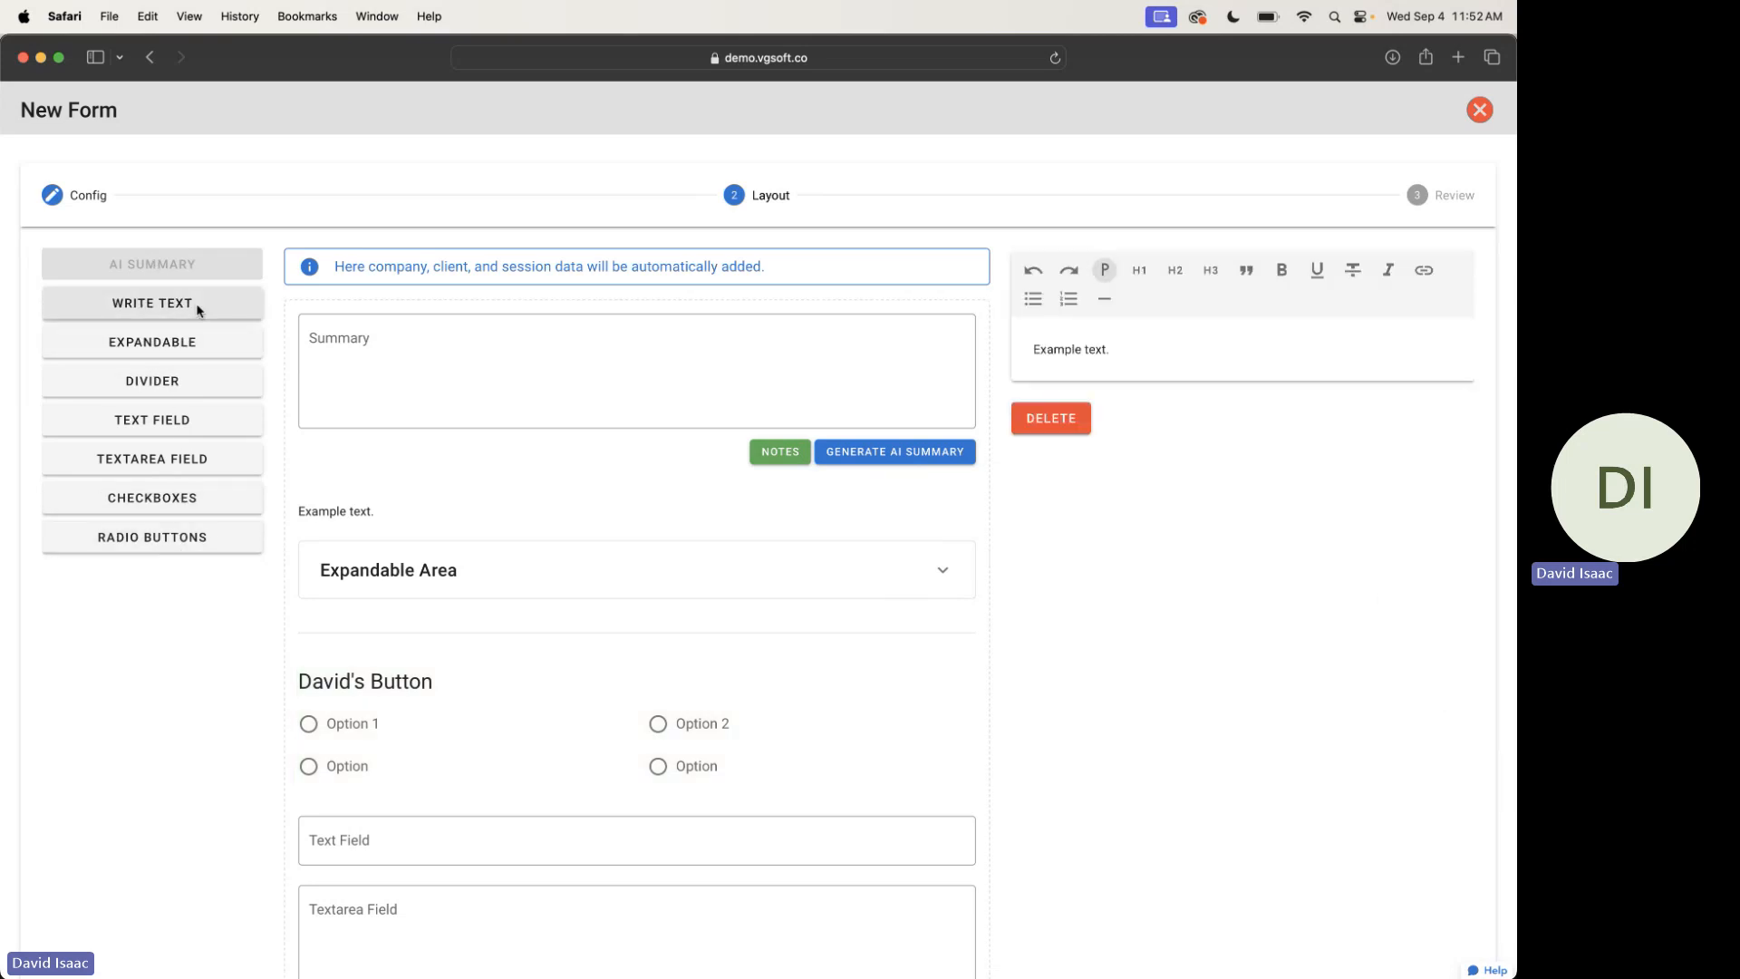
pyautogui.scroll(-6, 411, 574)
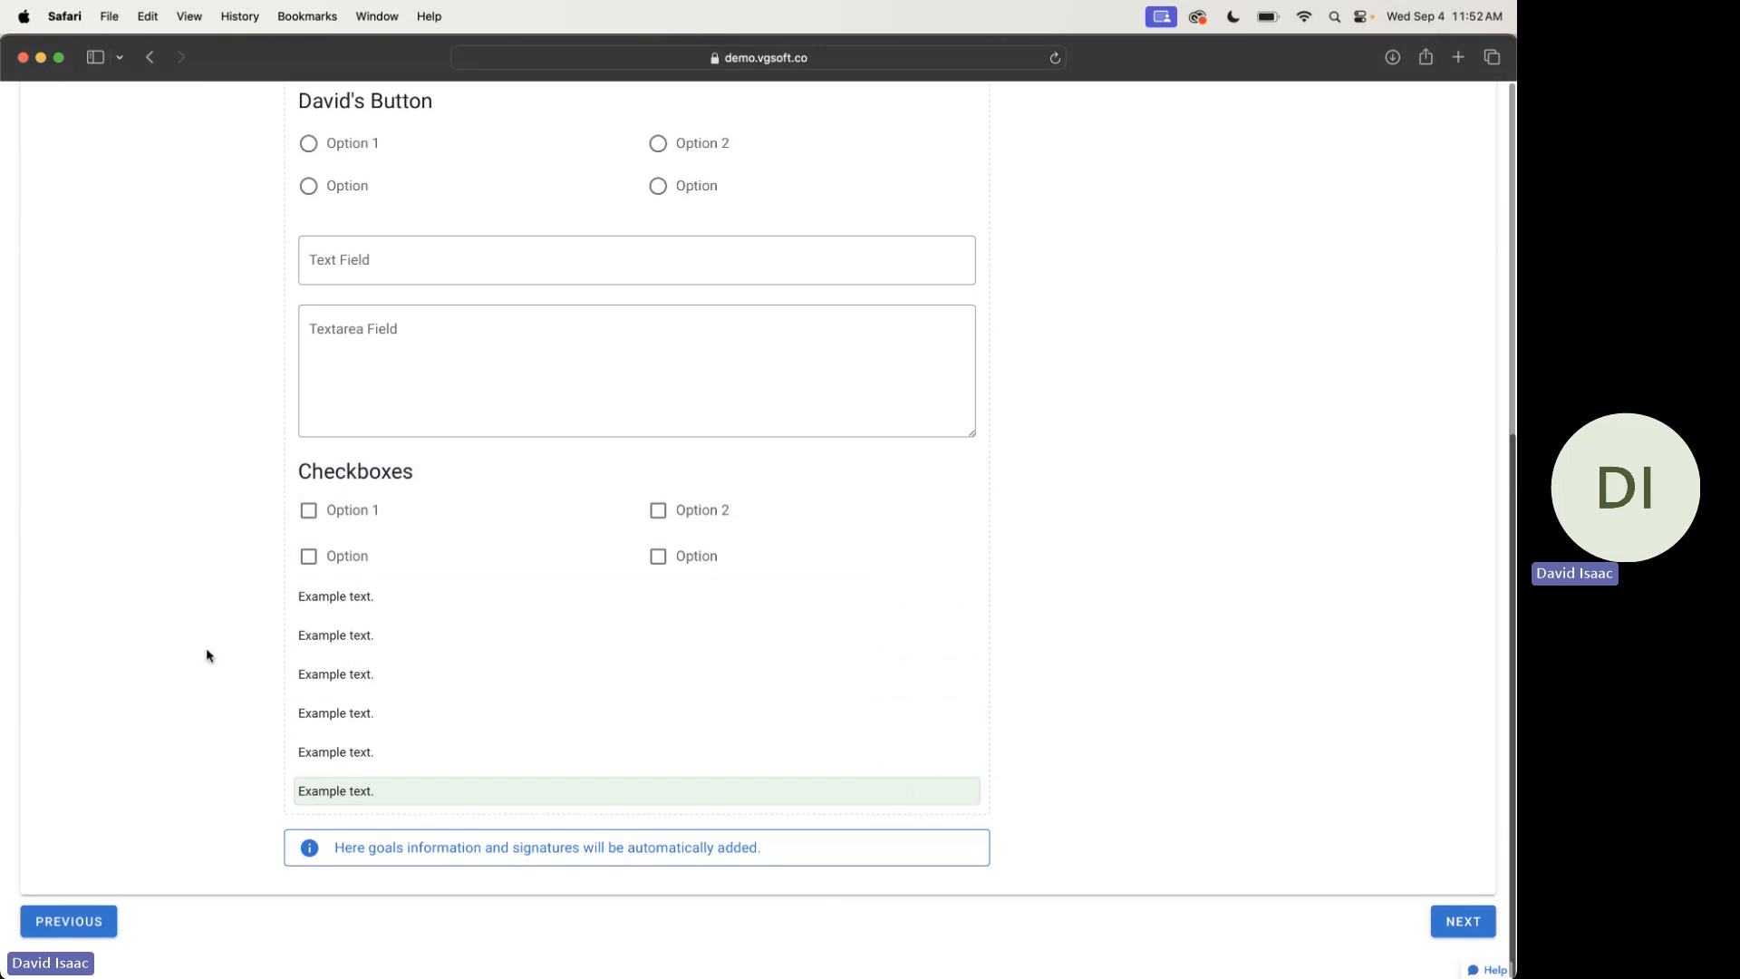
pyautogui.scroll(1, 205, 647)
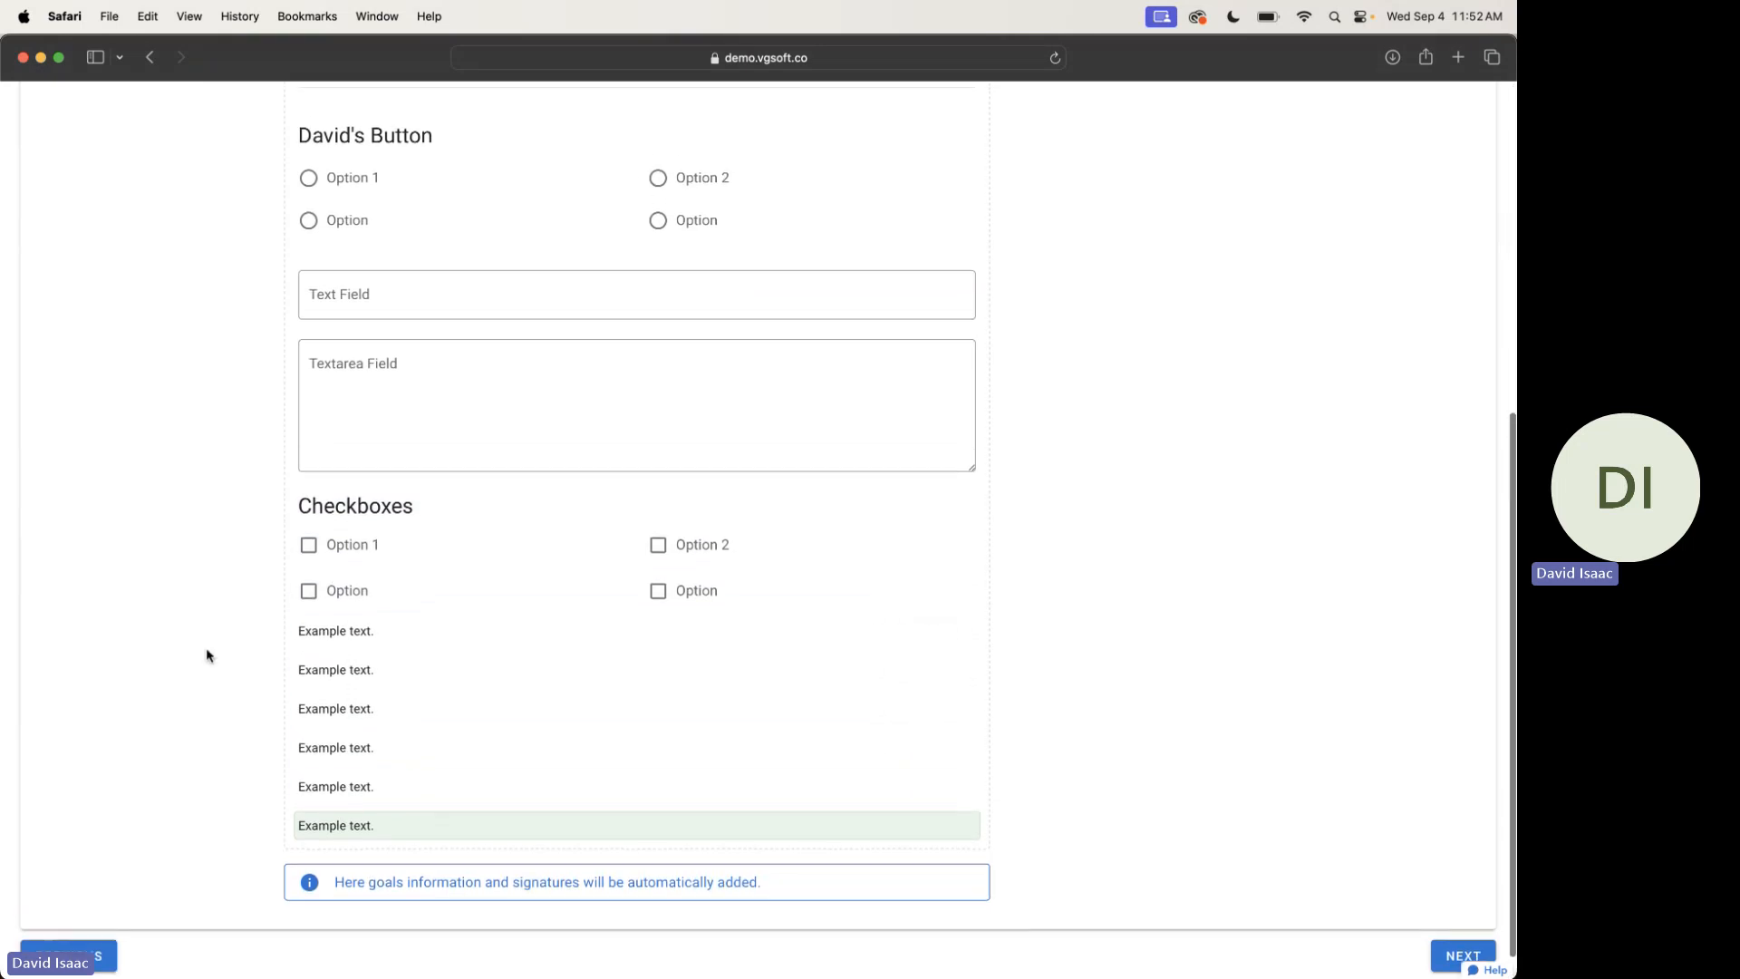
pyautogui.scroll(10, 205, 647)
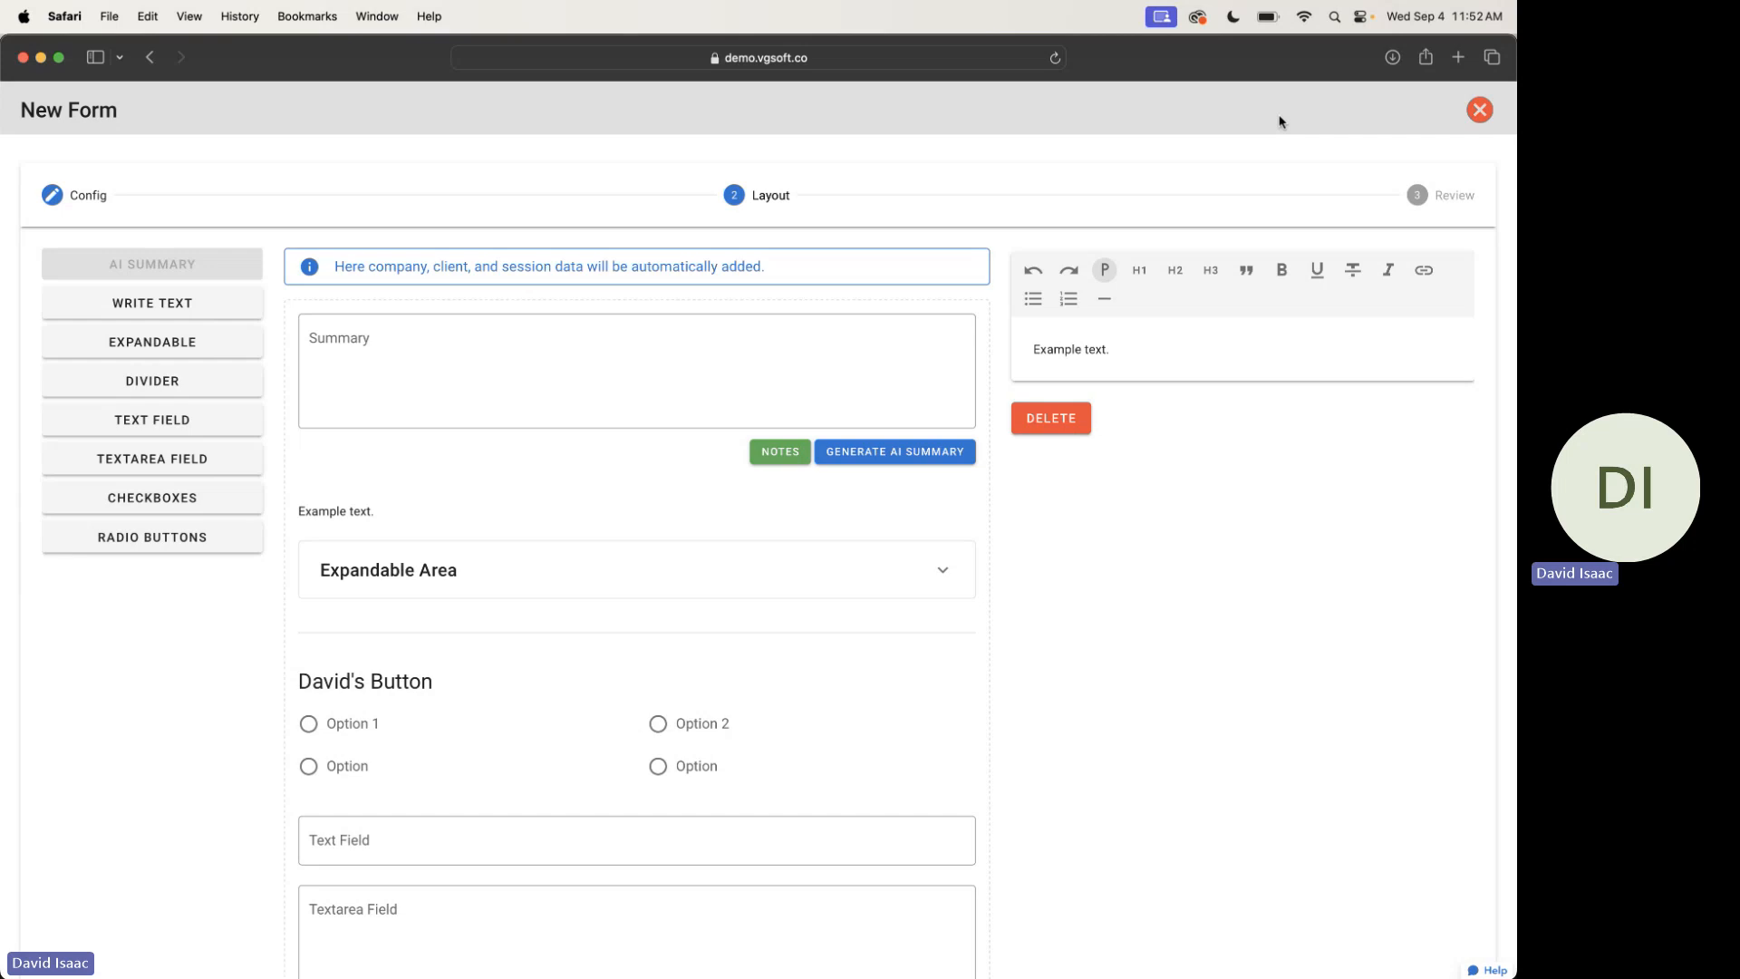
pyautogui.click(1481, 109)
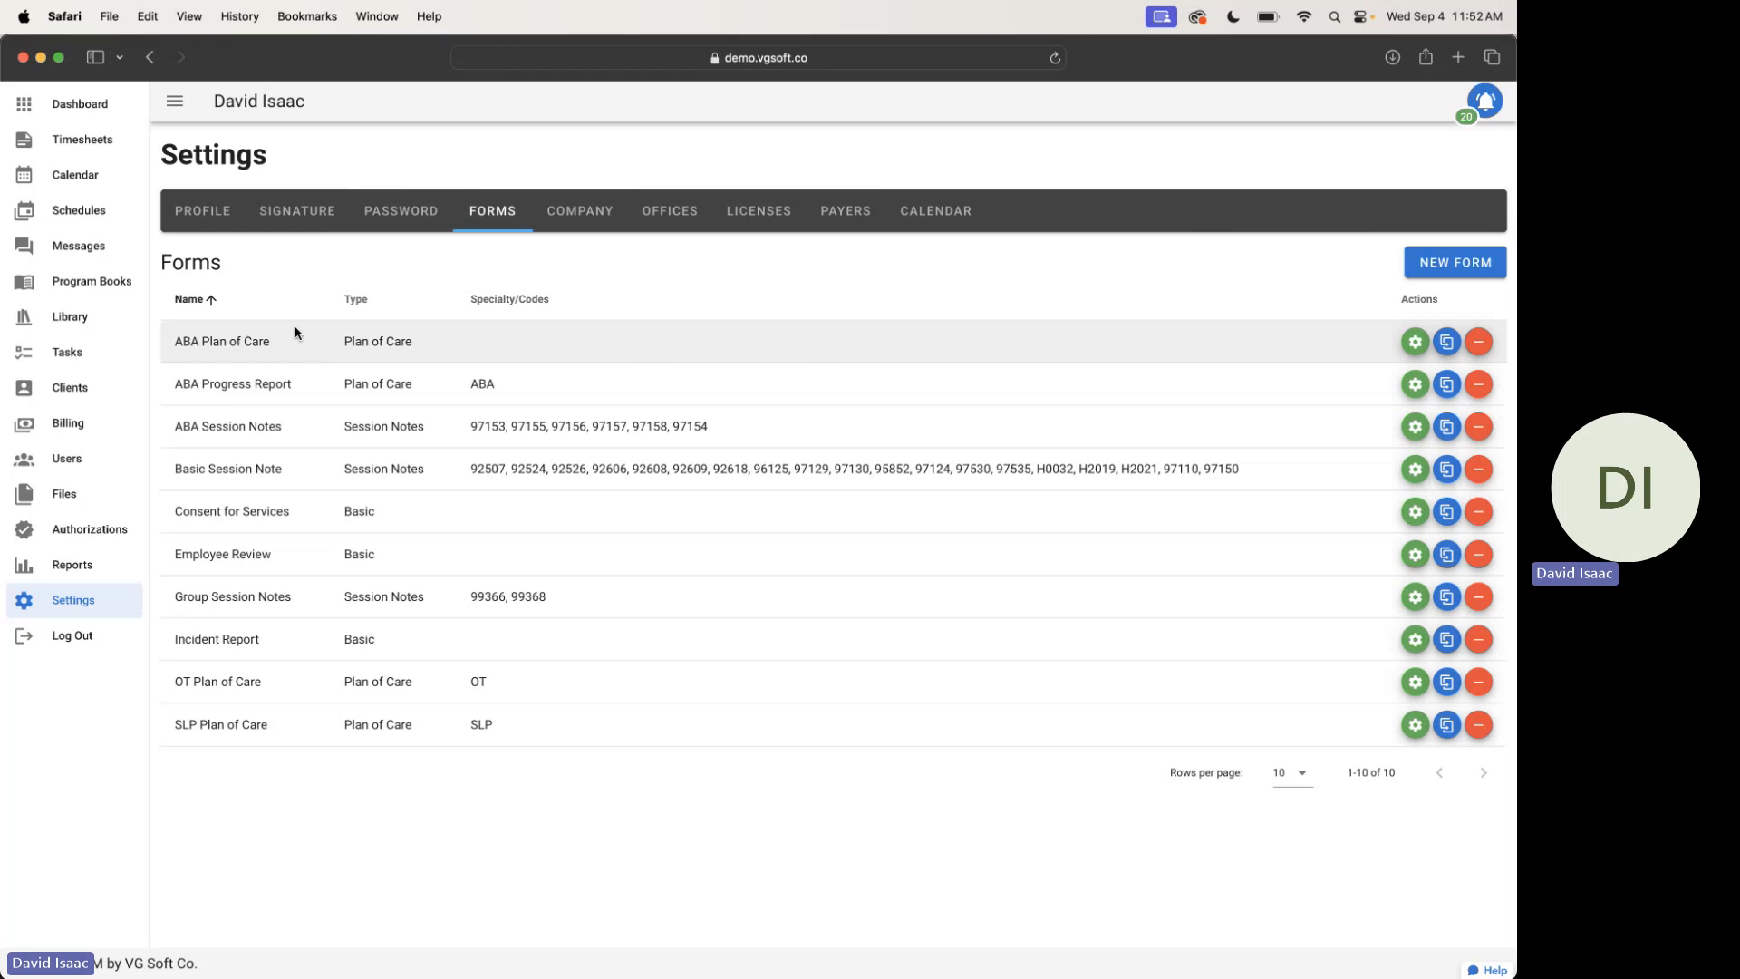
# Enter the 1:00 PM evaluation event on the 09/04/2024 schedule, look through its blank note form, and close it
pyautogui.click(80, 212)
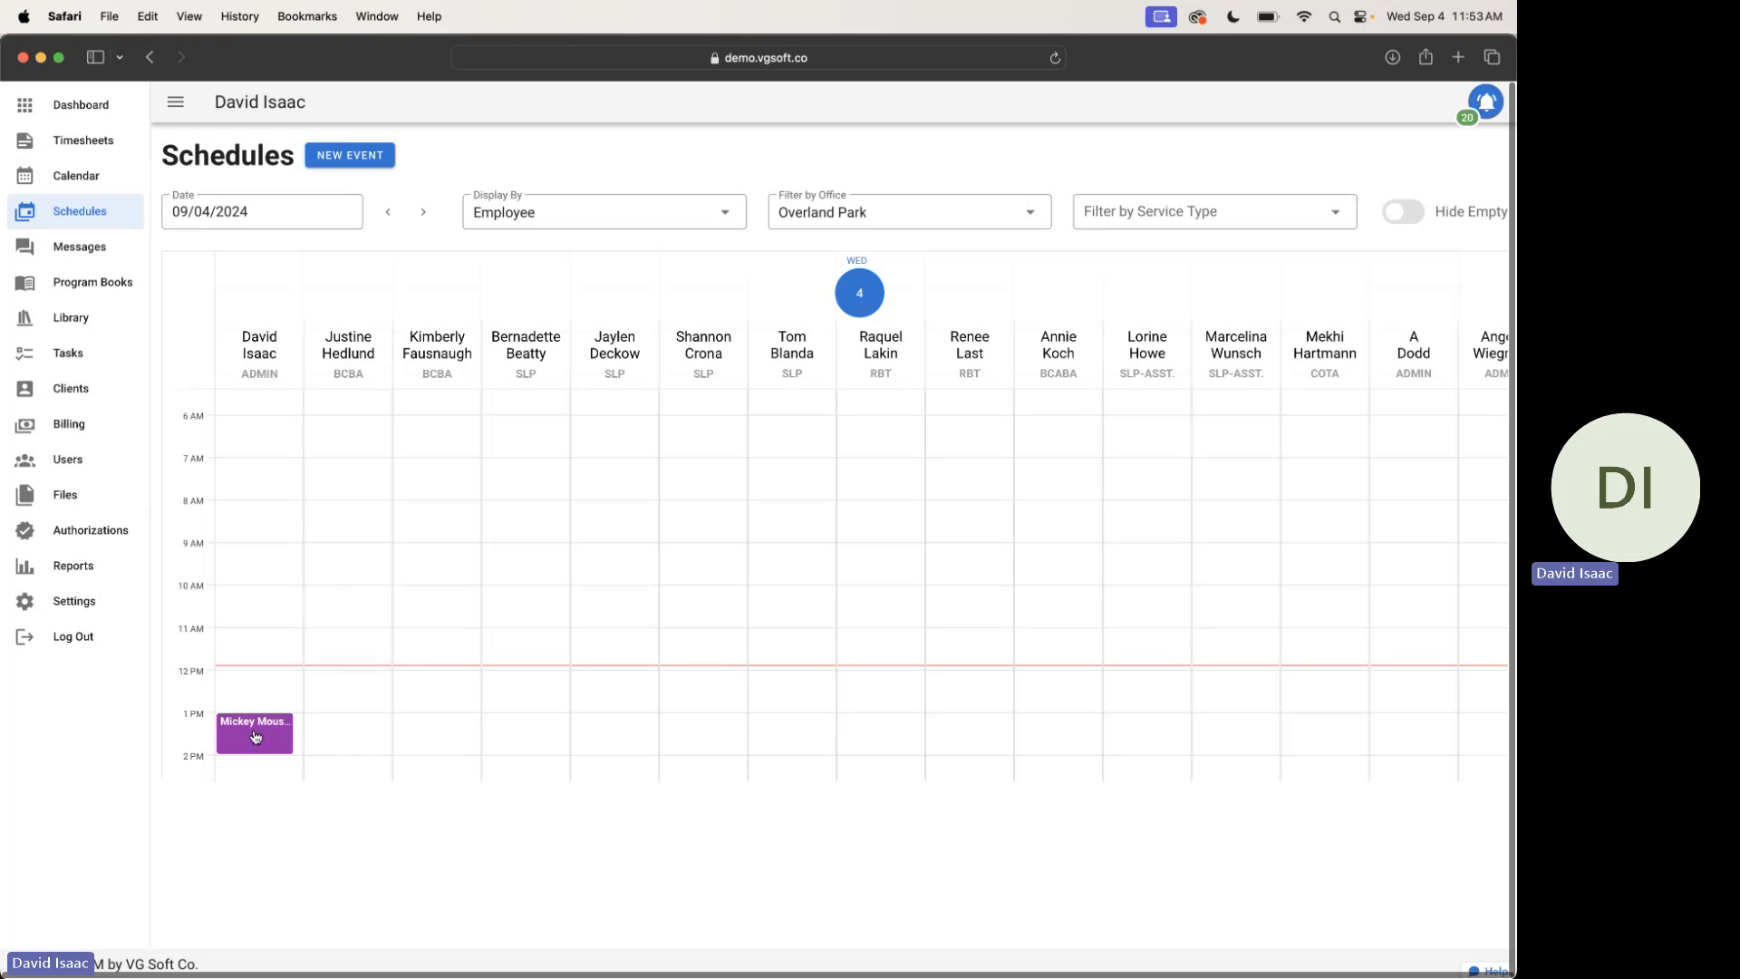
pyautogui.click(253, 738)
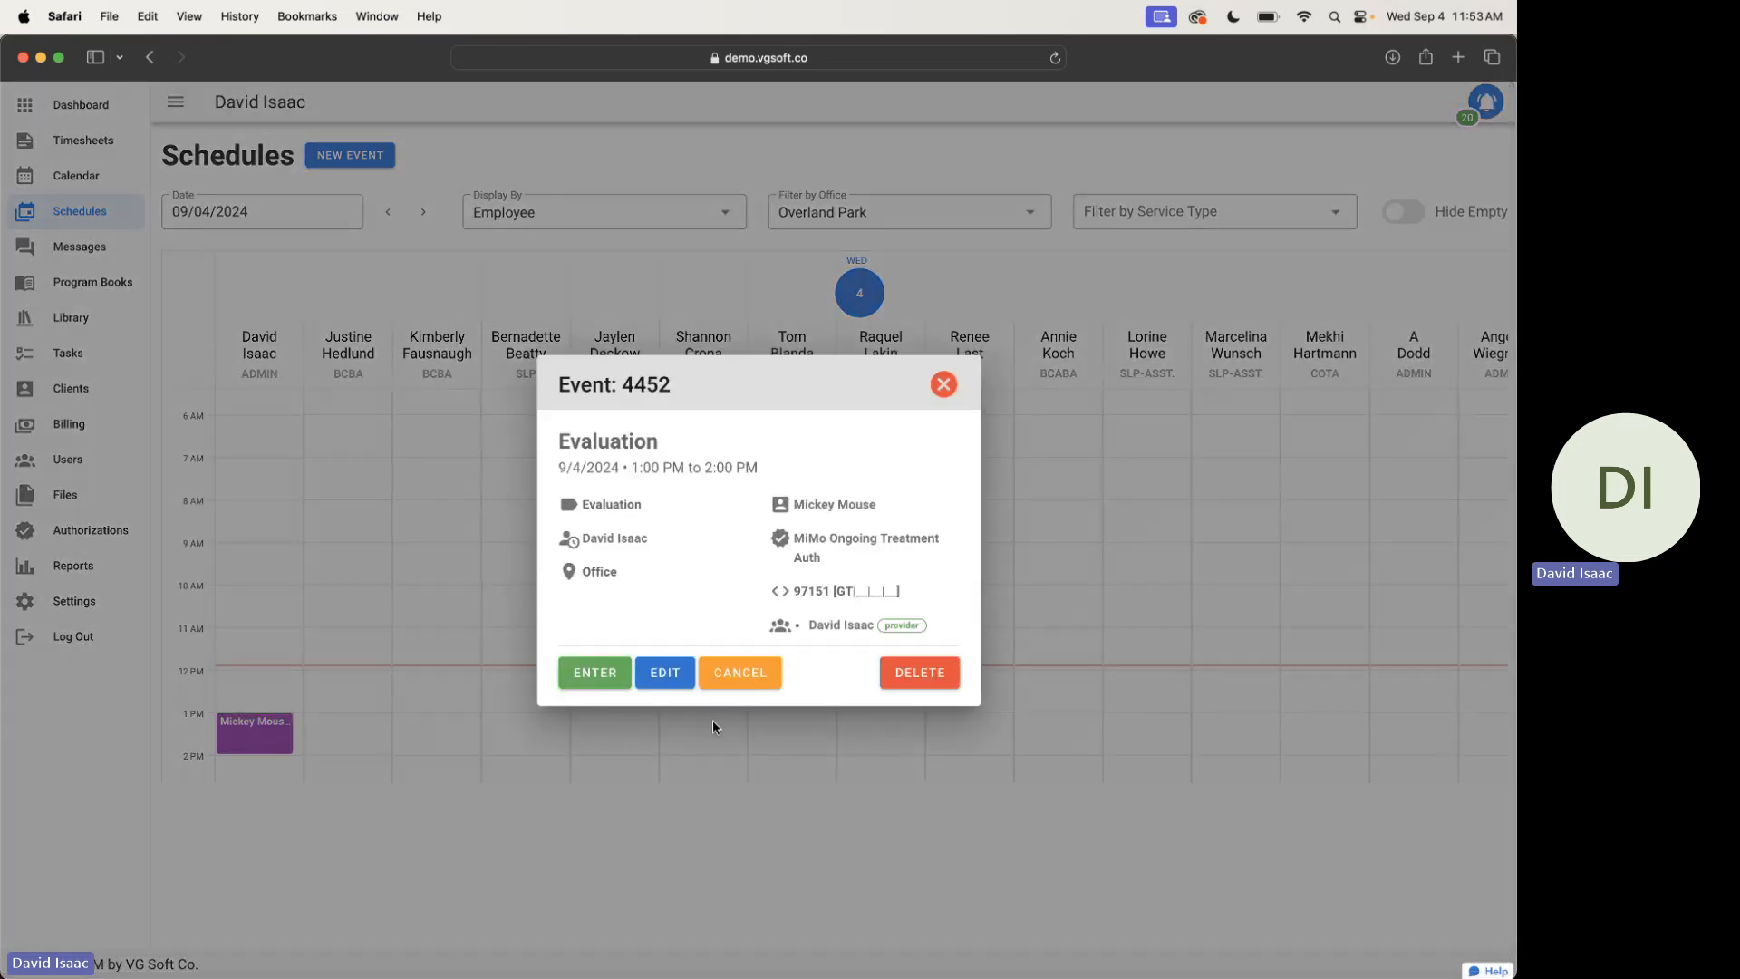
pyautogui.click(596, 673)
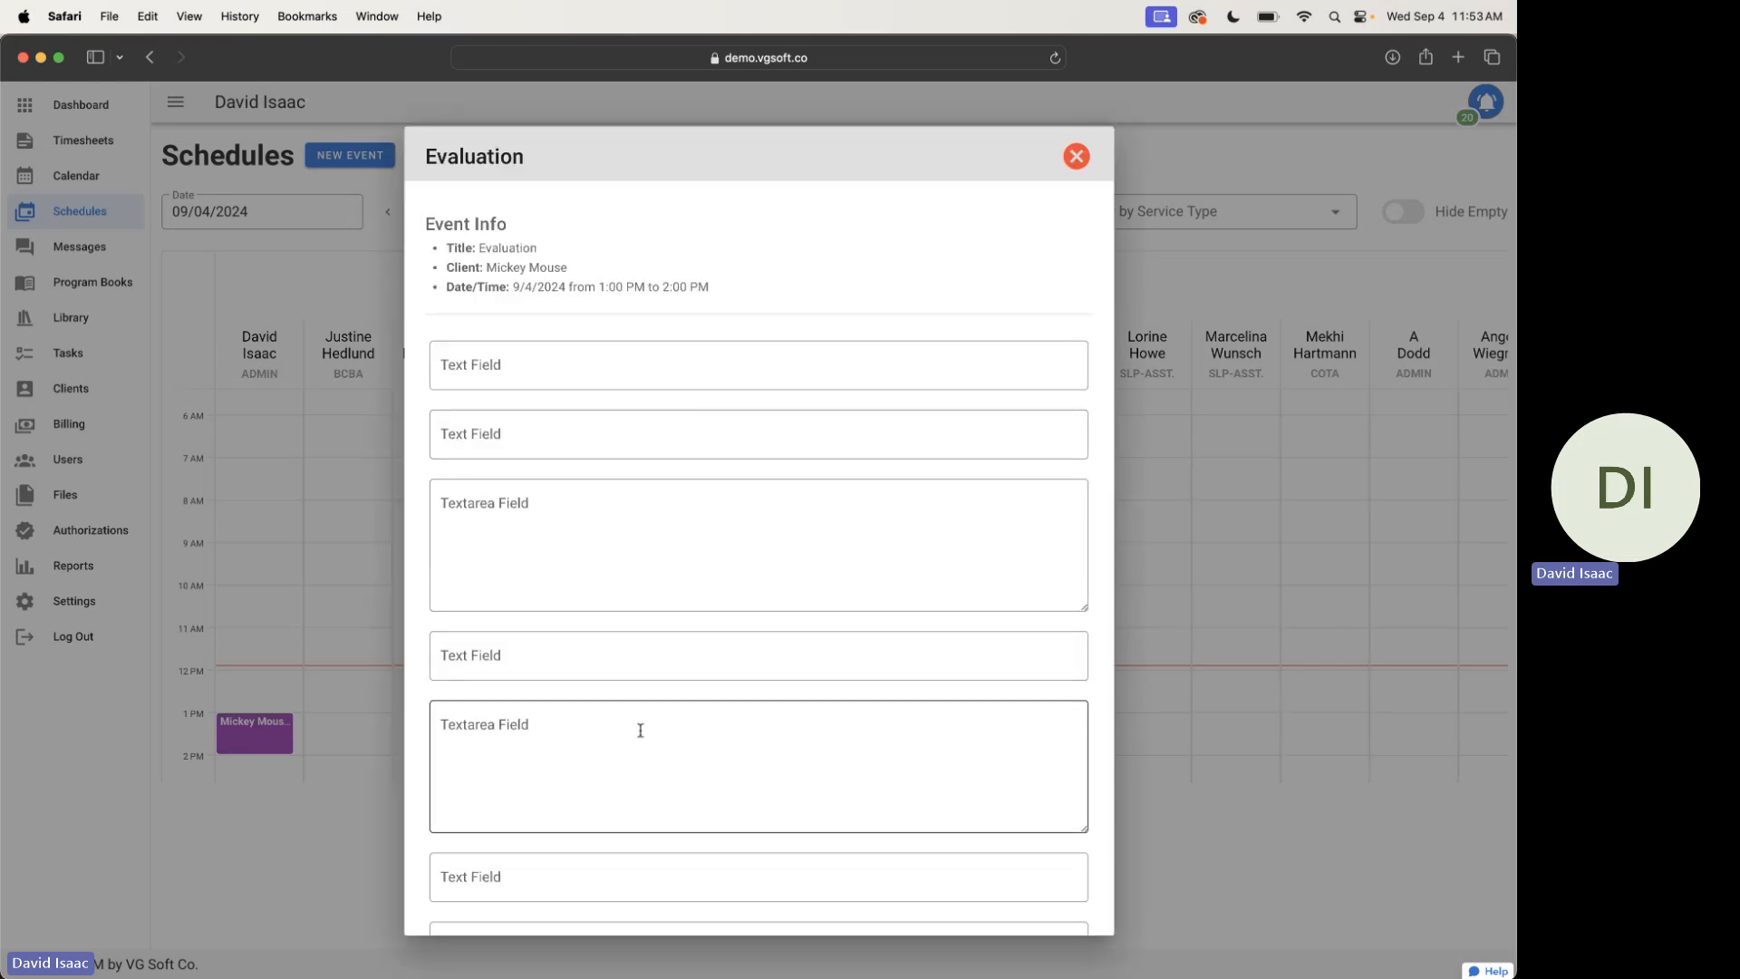
pyautogui.scroll(-10, 640, 729)
pyautogui.scroll(10, 640, 729)
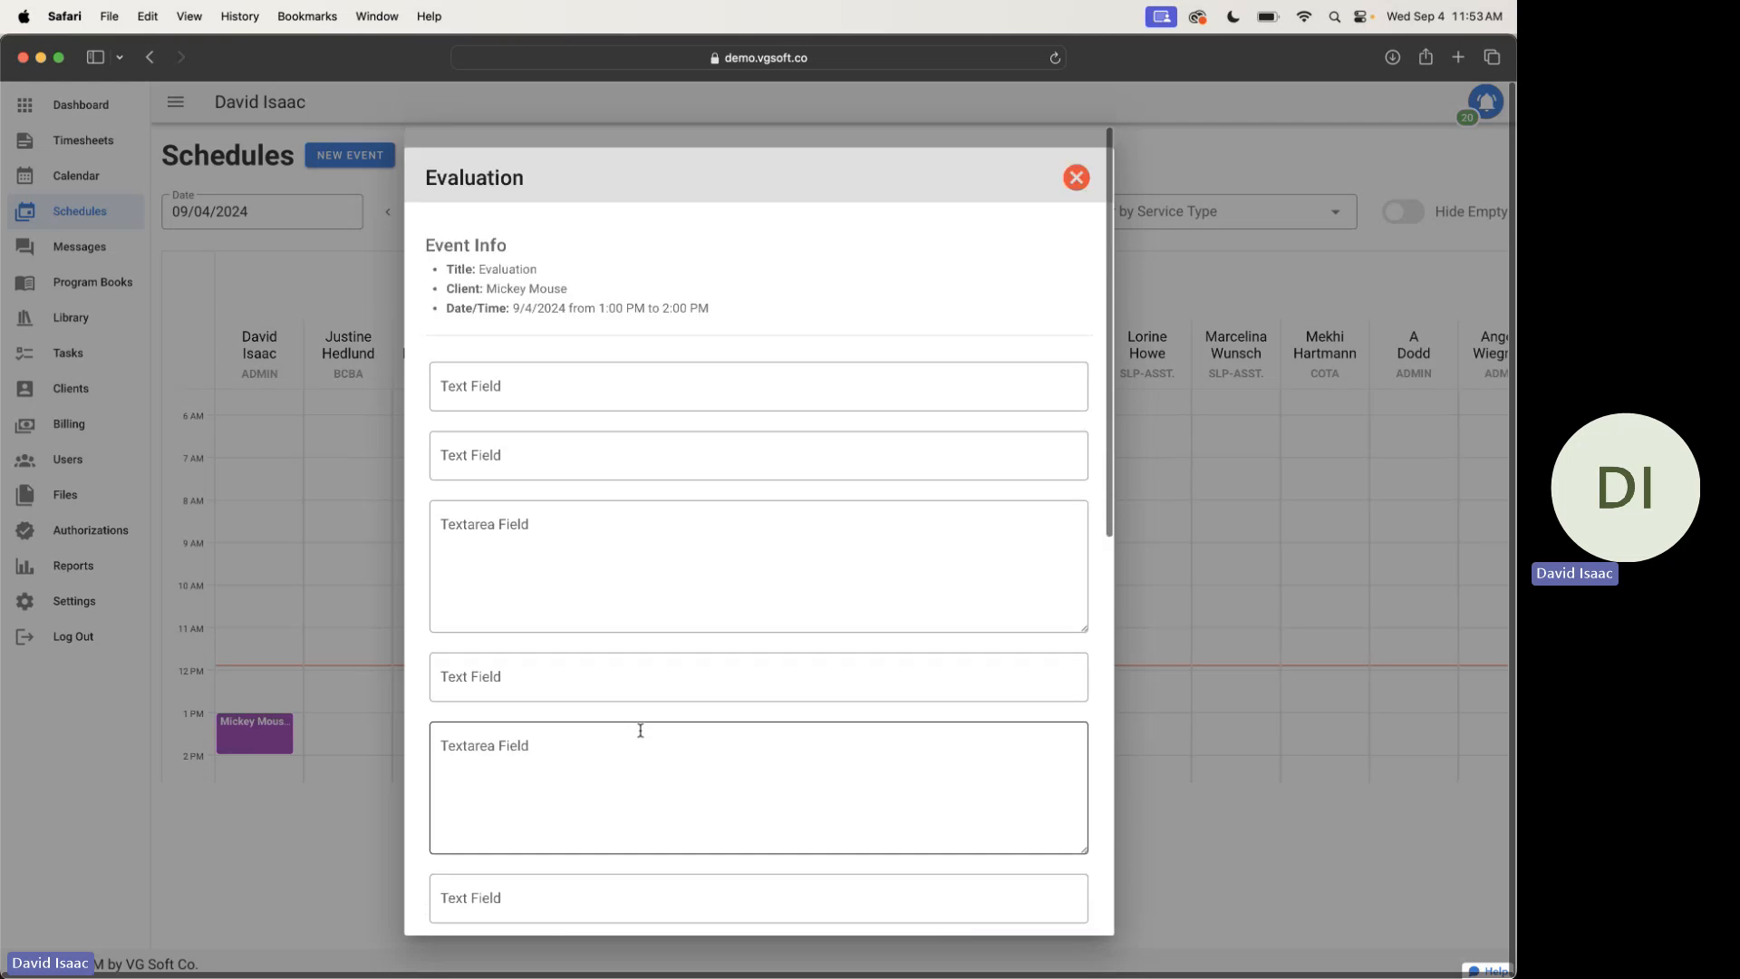
pyautogui.click(1076, 157)
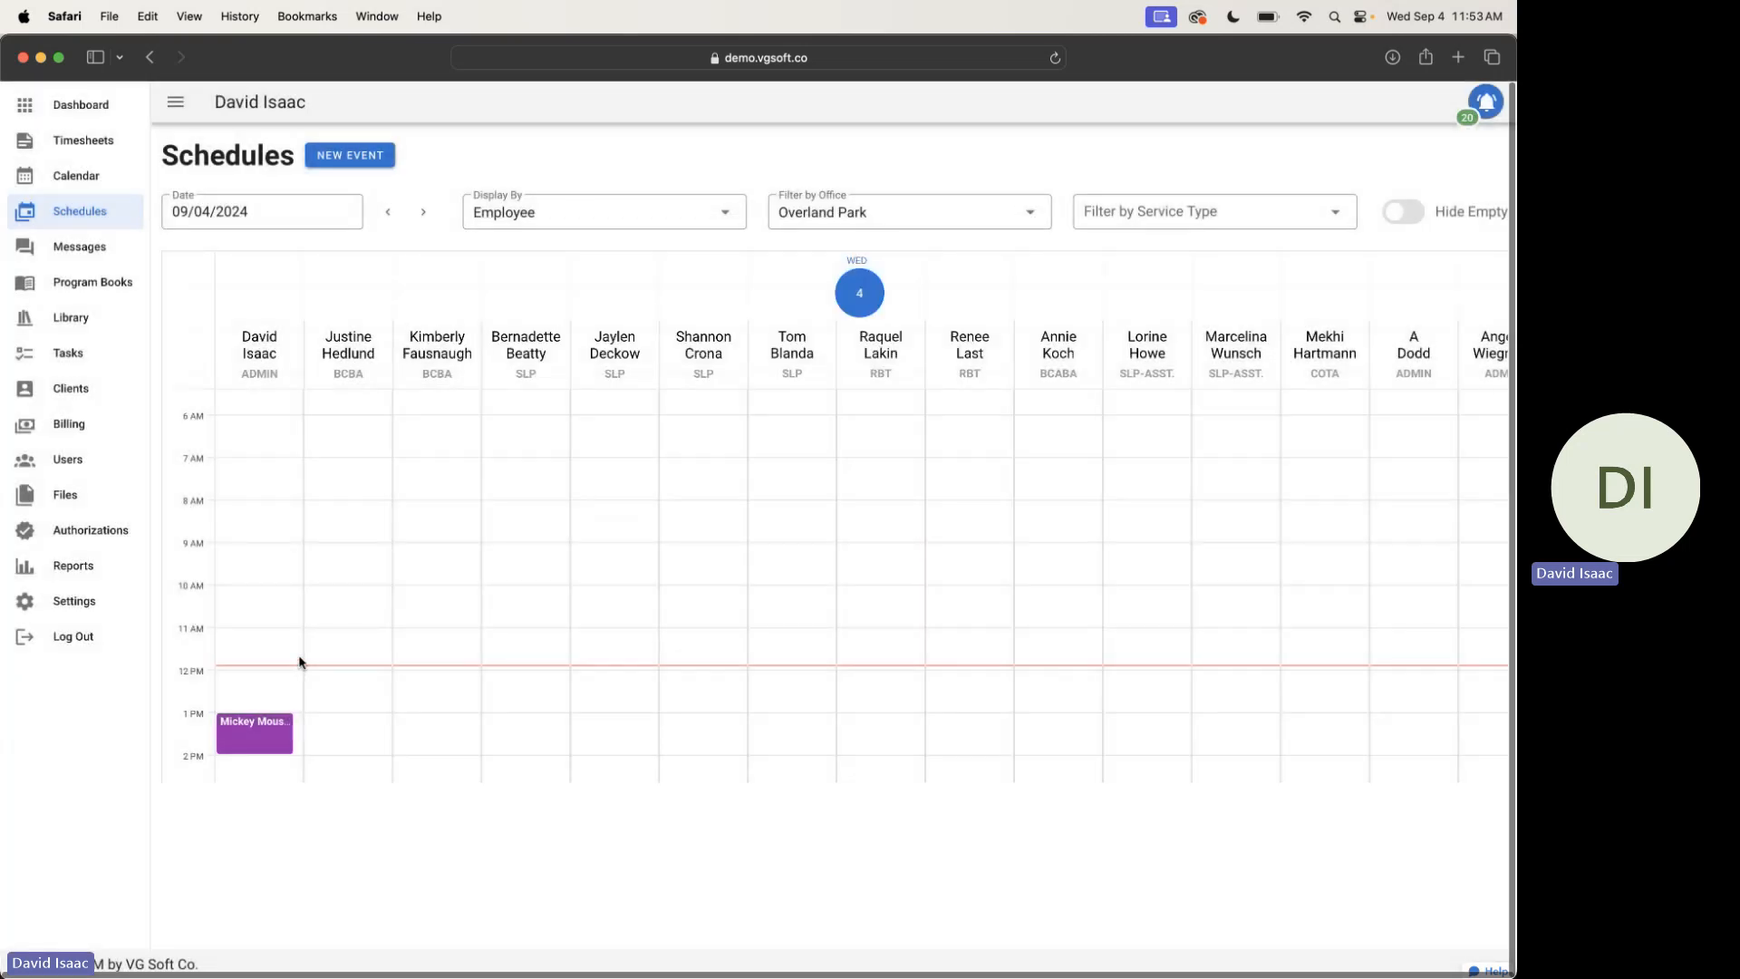
# Start a new Therapy event at the Office for the same client as the 1:00 PM evaluation
pyautogui.click(391, 166)
pyautogui.click(672, 416)
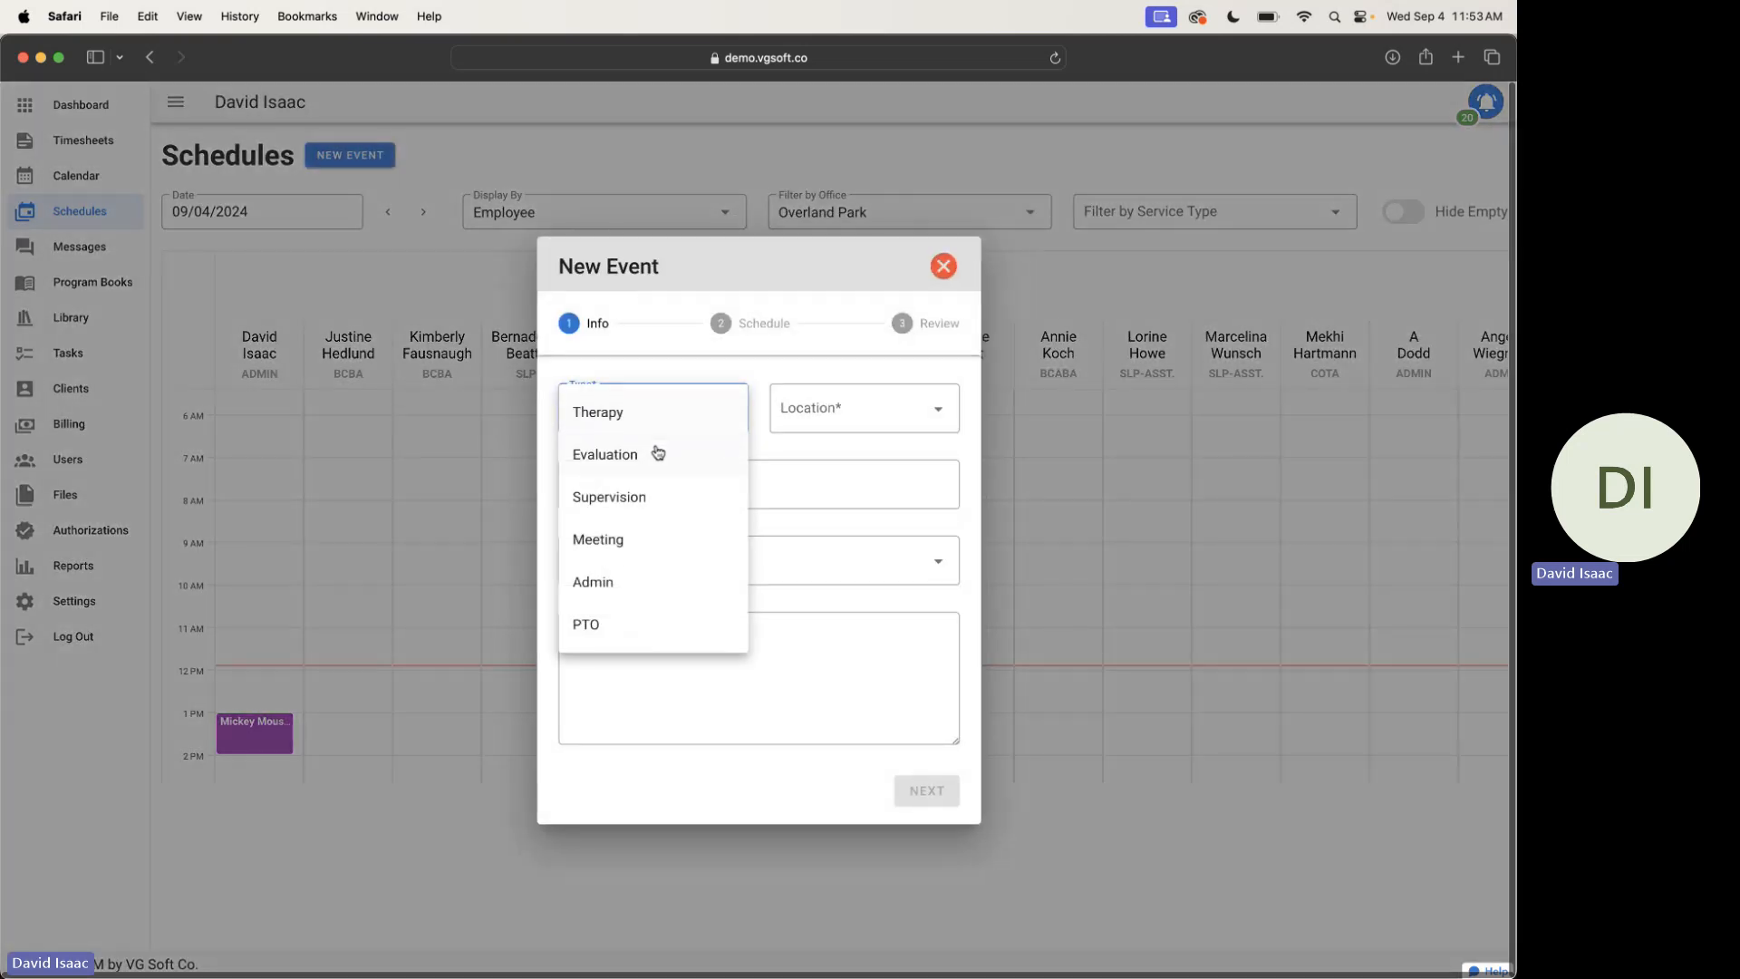
pyautogui.click(658, 424)
pyautogui.click(877, 390)
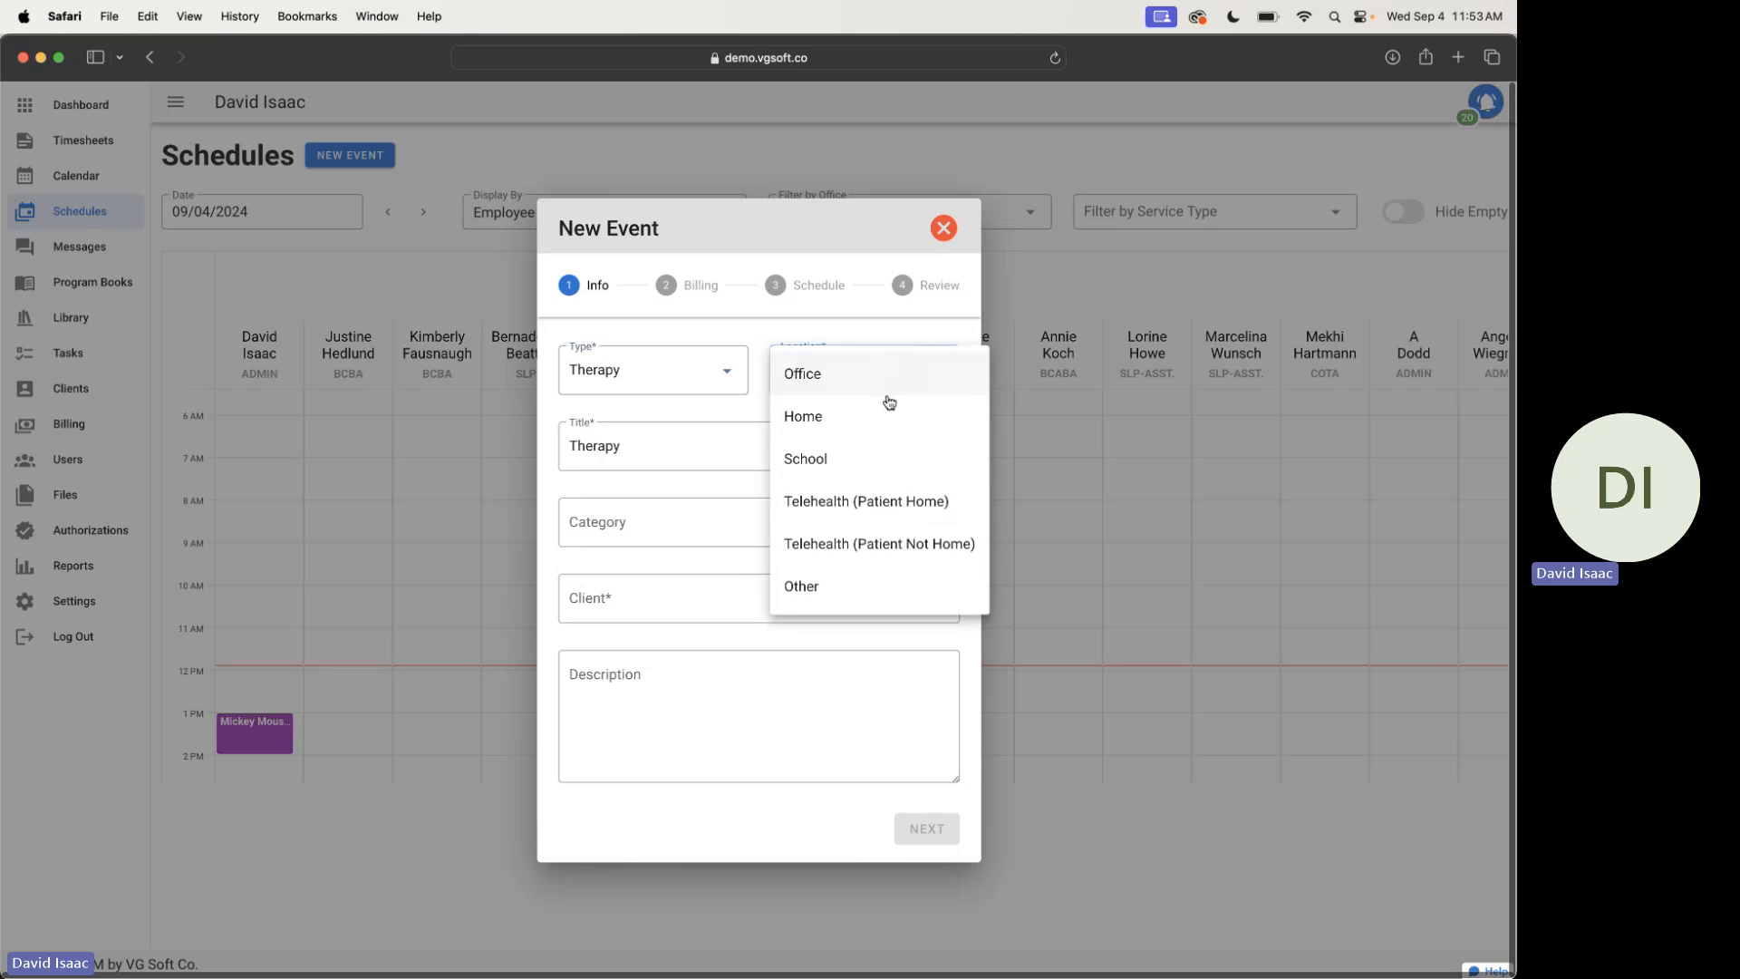
pyautogui.click(877, 382)
pyautogui.click(730, 598)
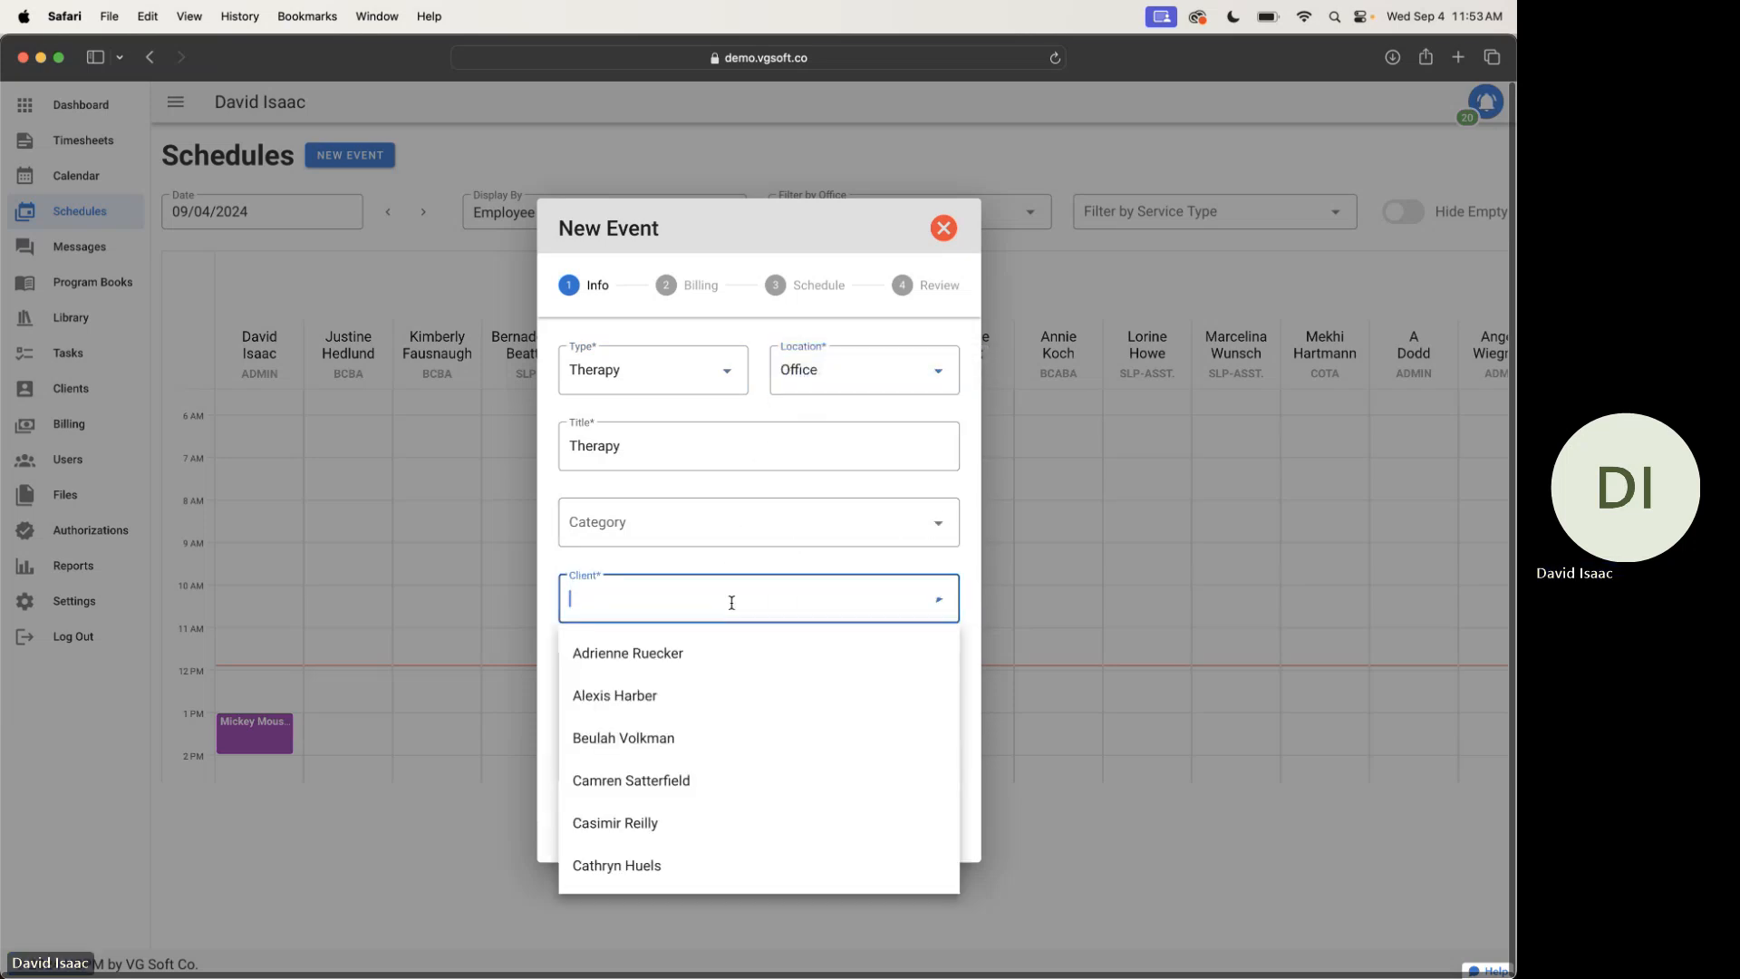
pyautogui.write('mickey')
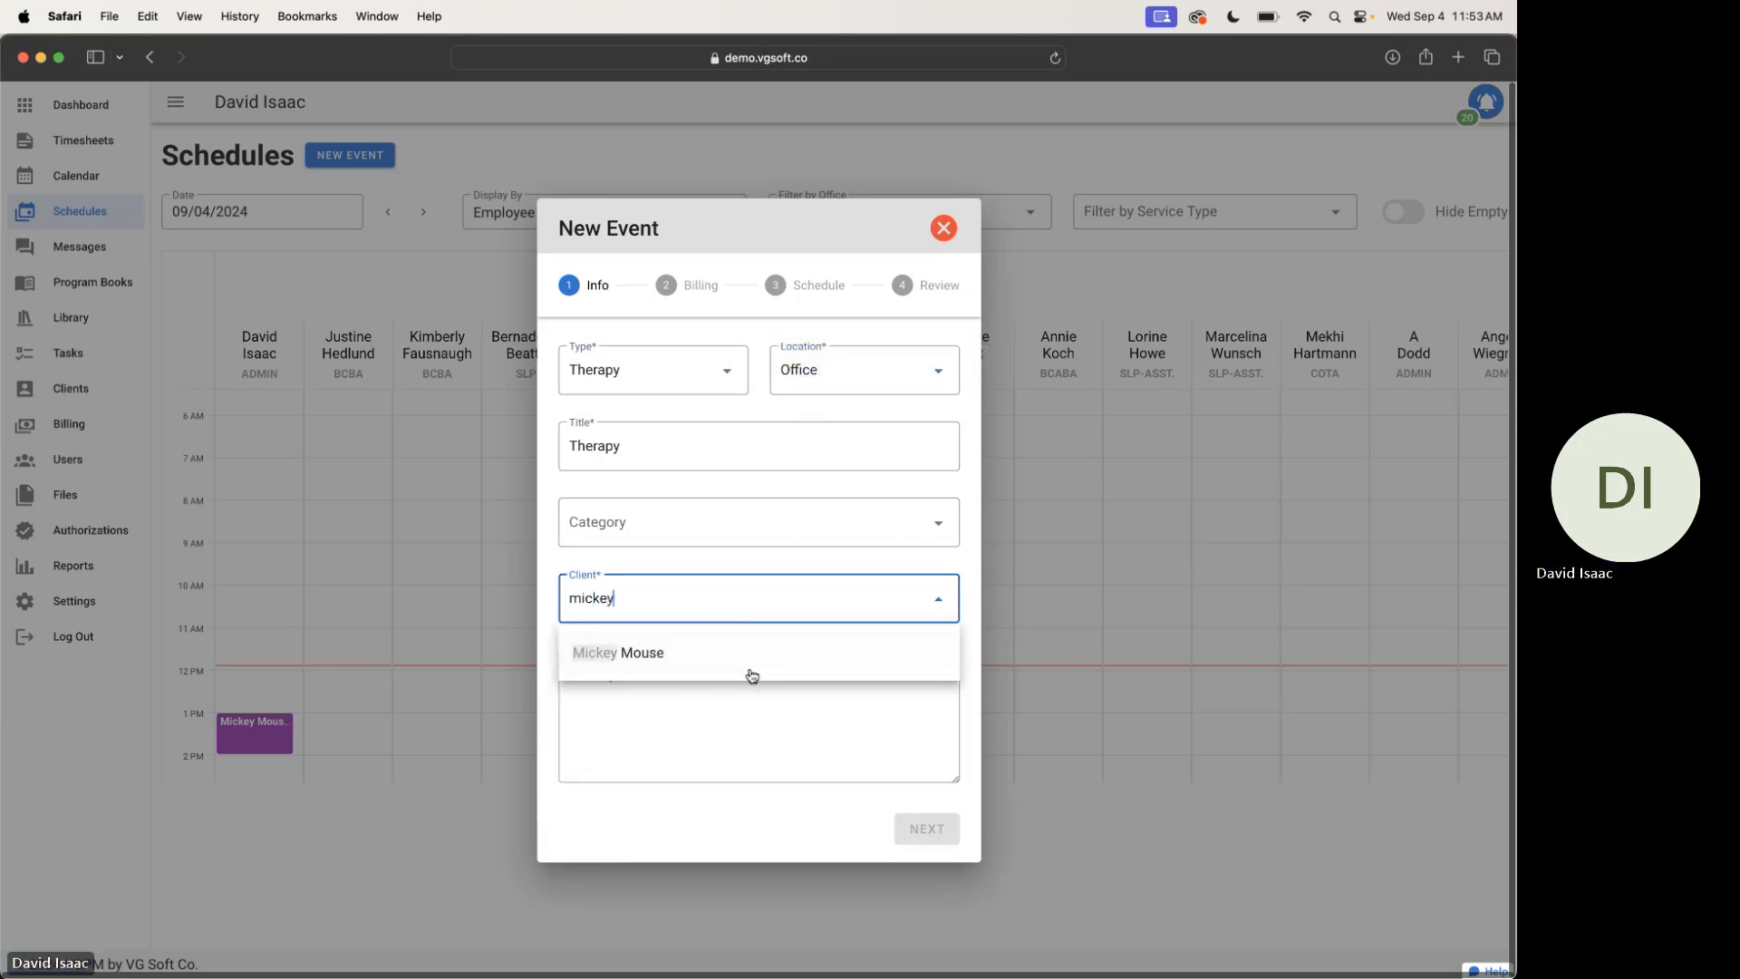
pyautogui.click(750, 671)
pyautogui.click(926, 829)
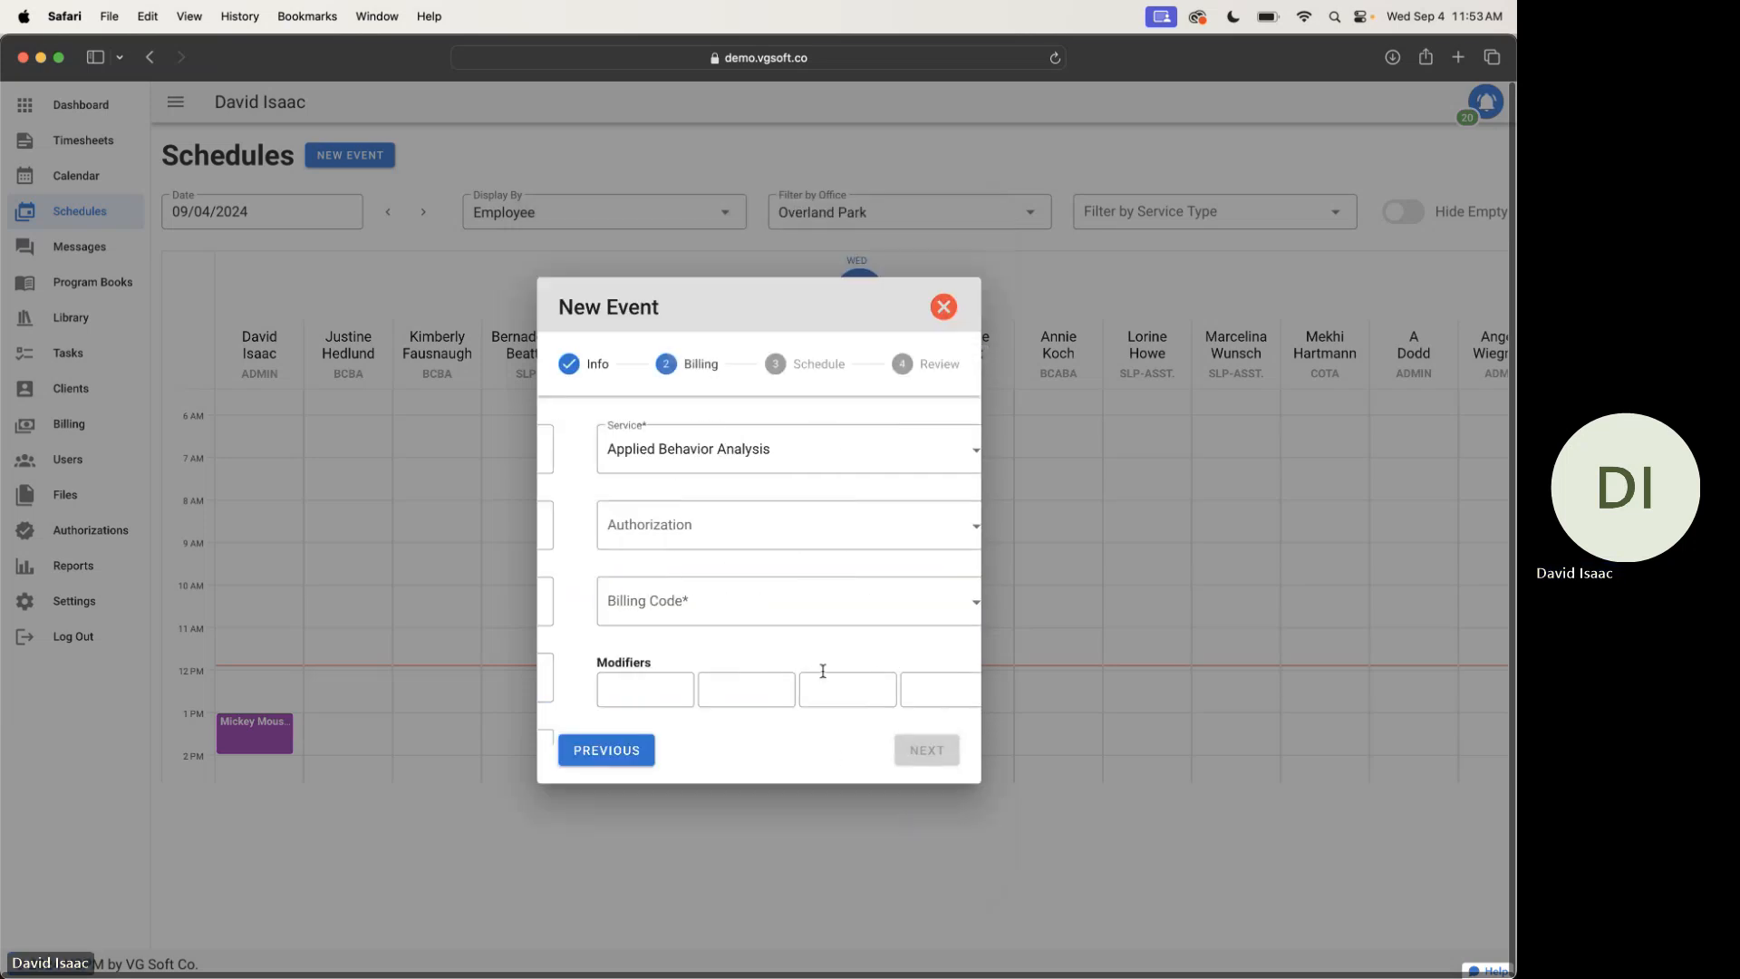
# Bill the event to MiMo Ongoing Treatment Auth with code 97153 and modifier GT
pyautogui.click(676, 526)
pyautogui.click(670, 542)
pyautogui.click(661, 602)
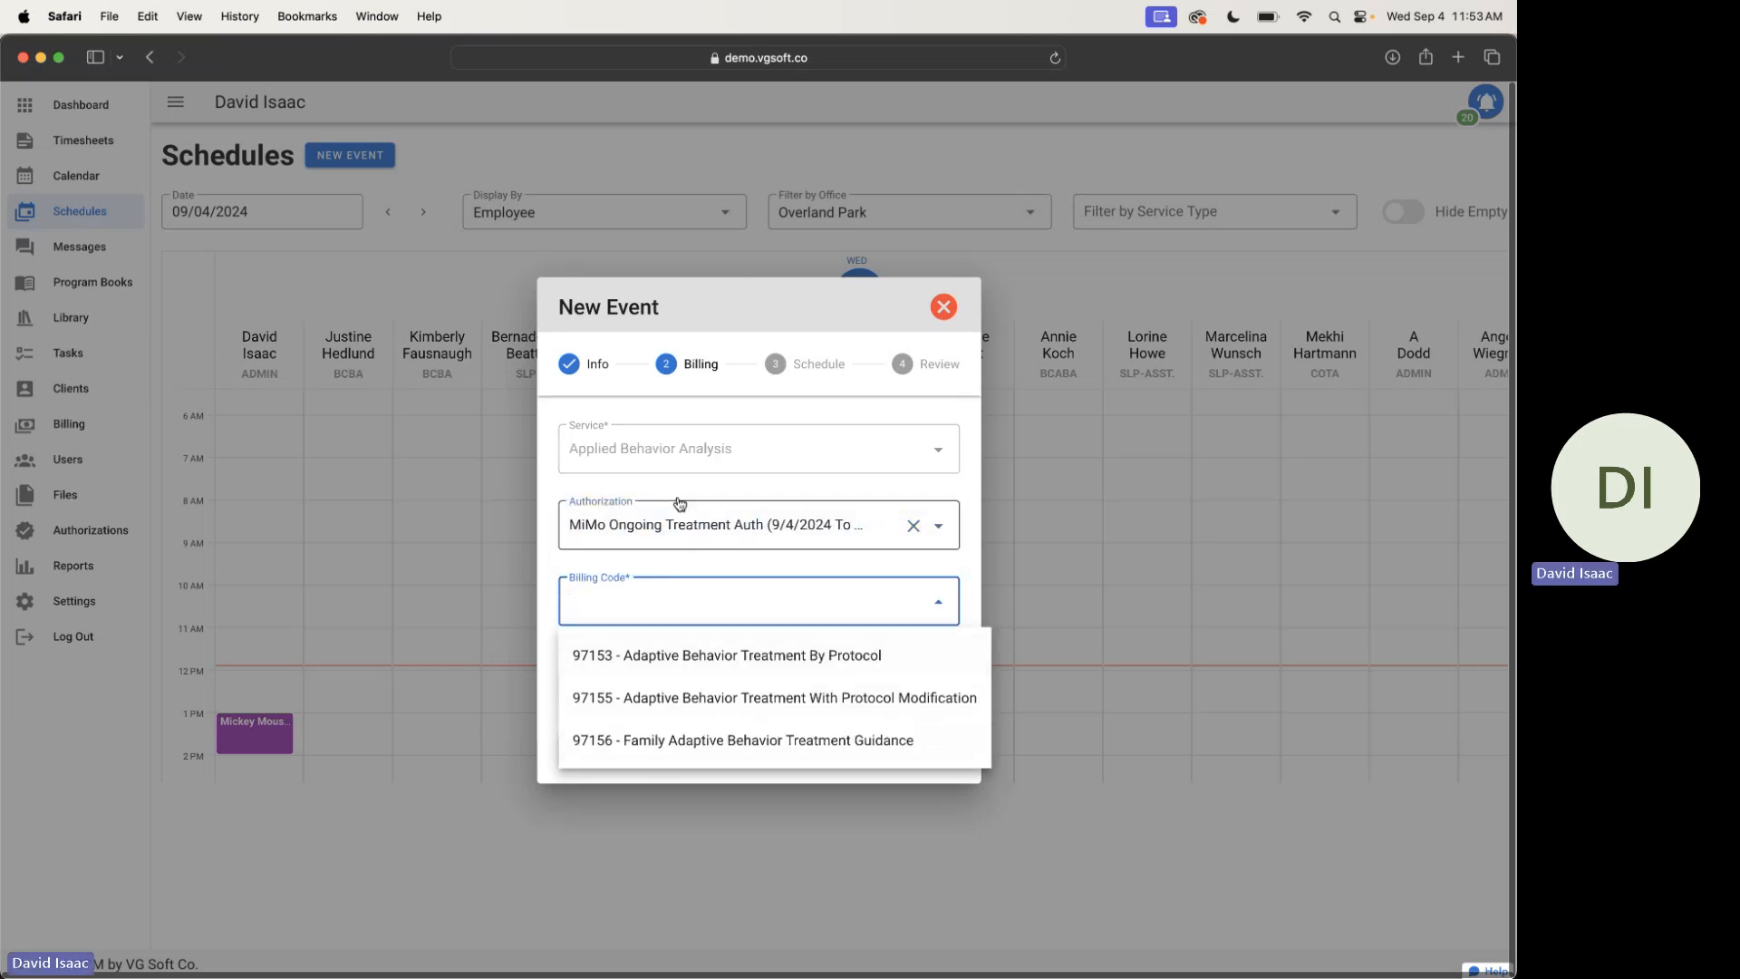
pyautogui.click(670, 662)
pyautogui.click(618, 680)
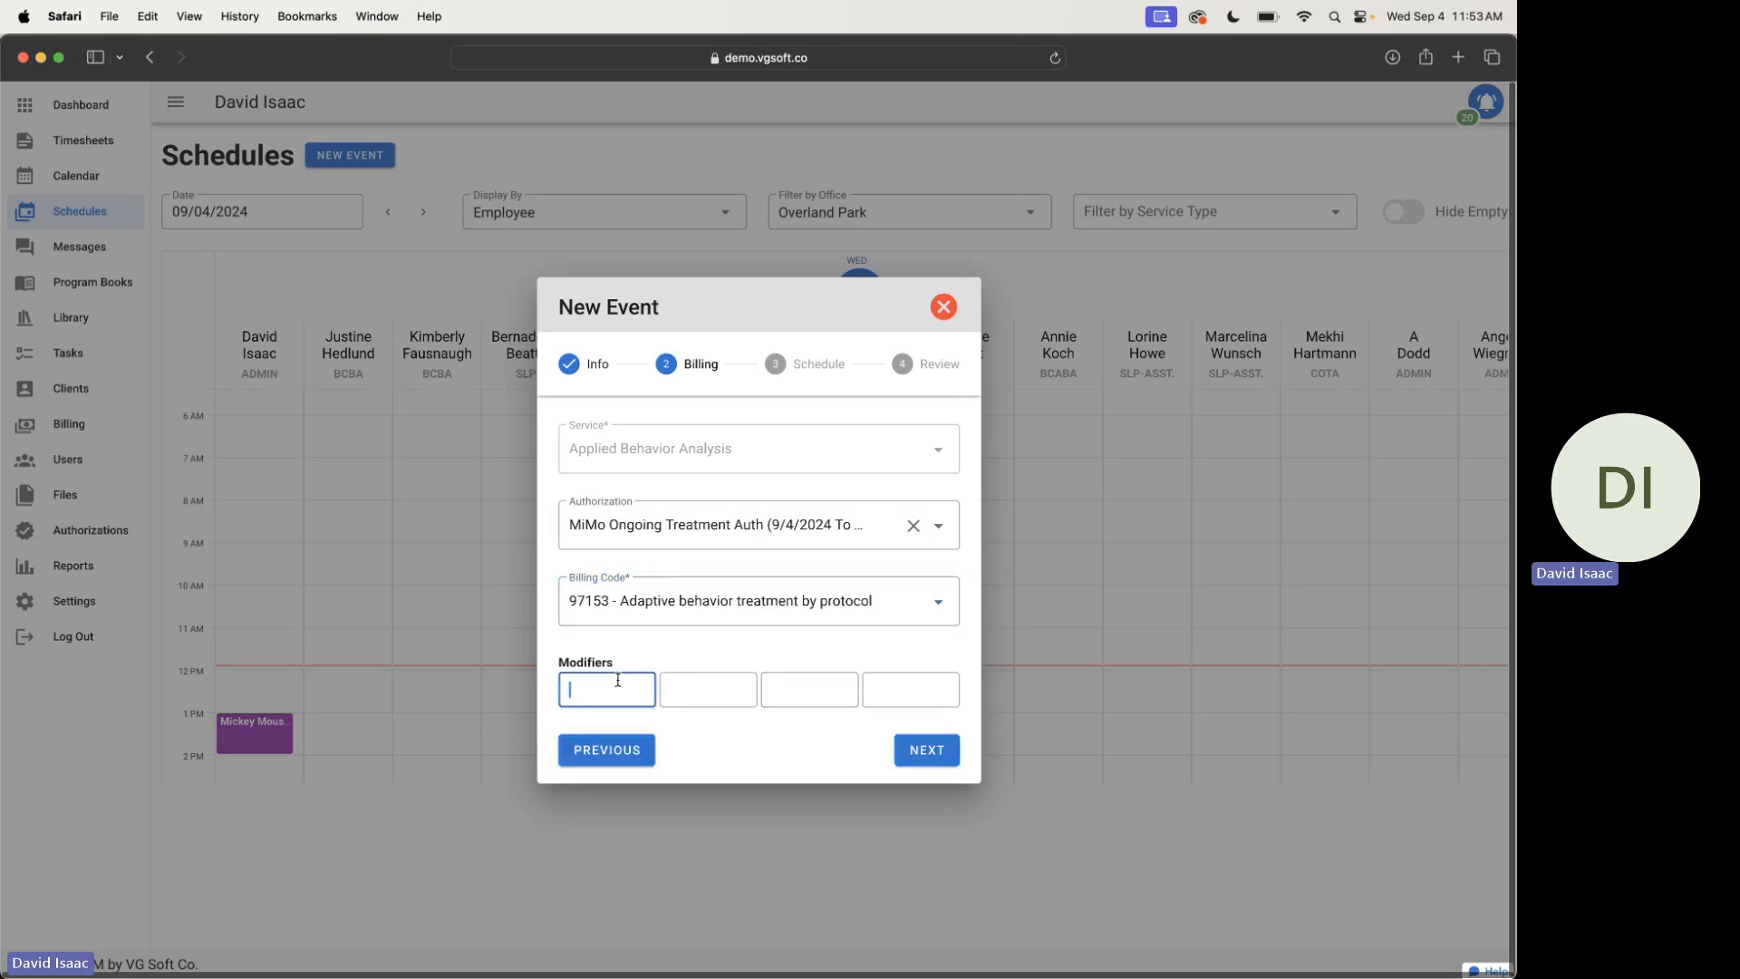
pyautogui.write('GT')
pyautogui.click(924, 750)
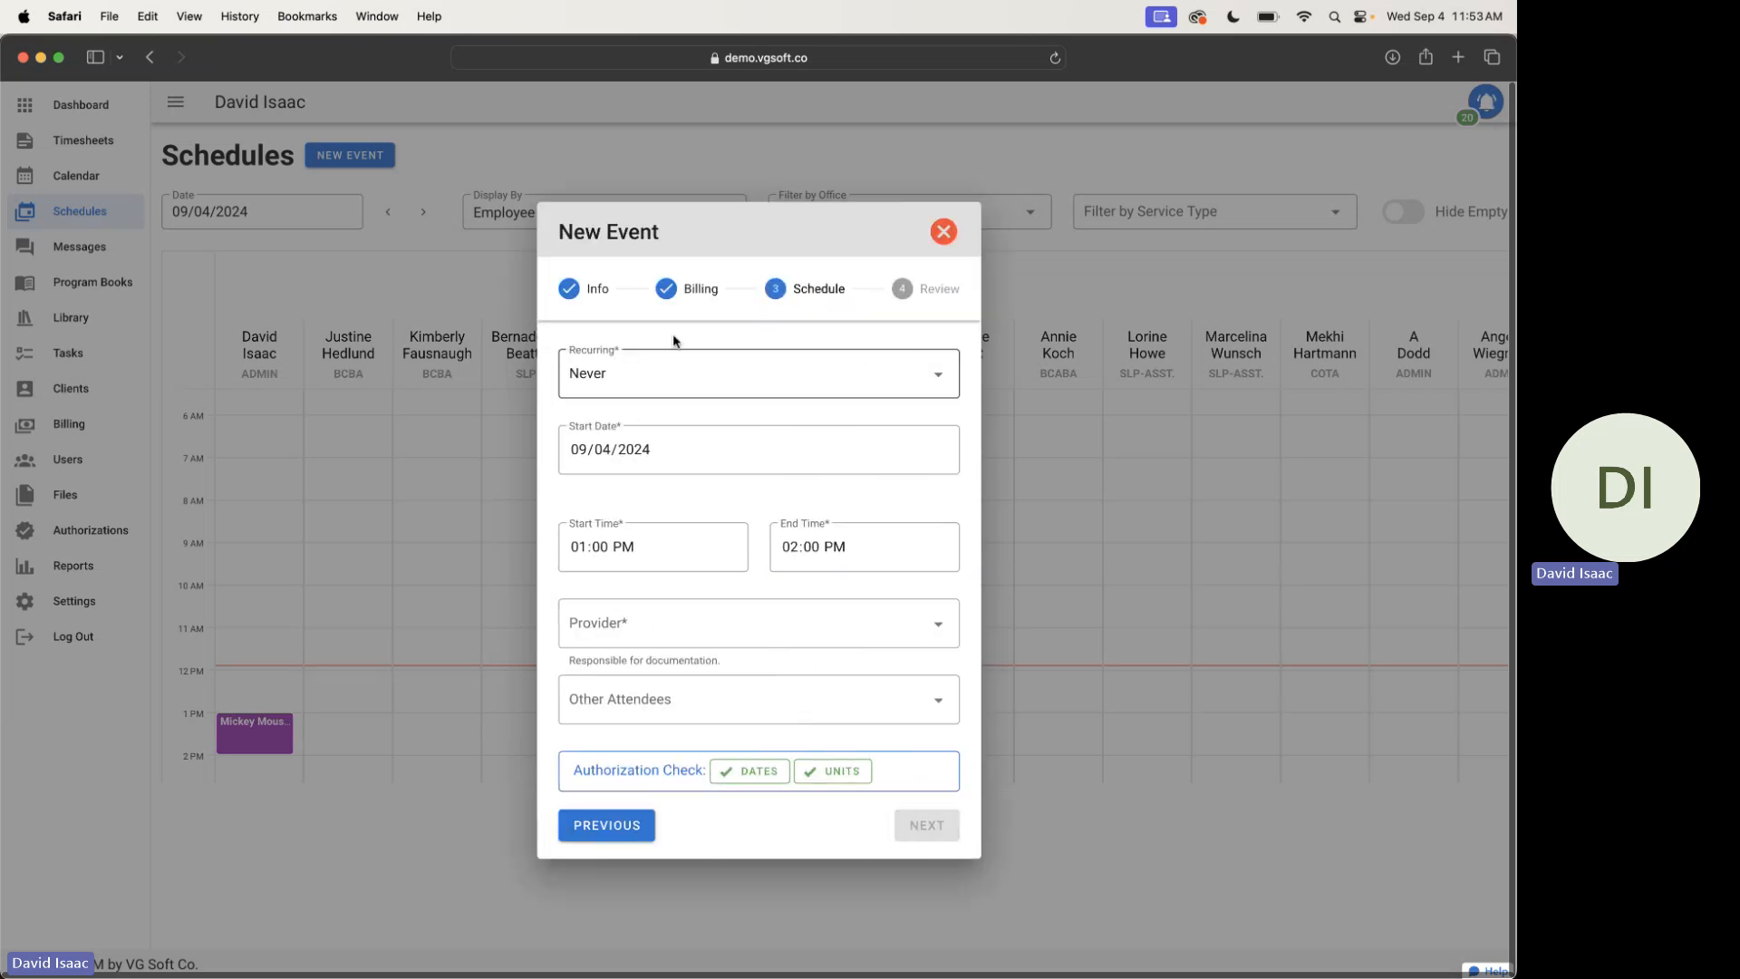
# Set the therapy event's start time to 11:00 AM
pyautogui.click(577, 551)
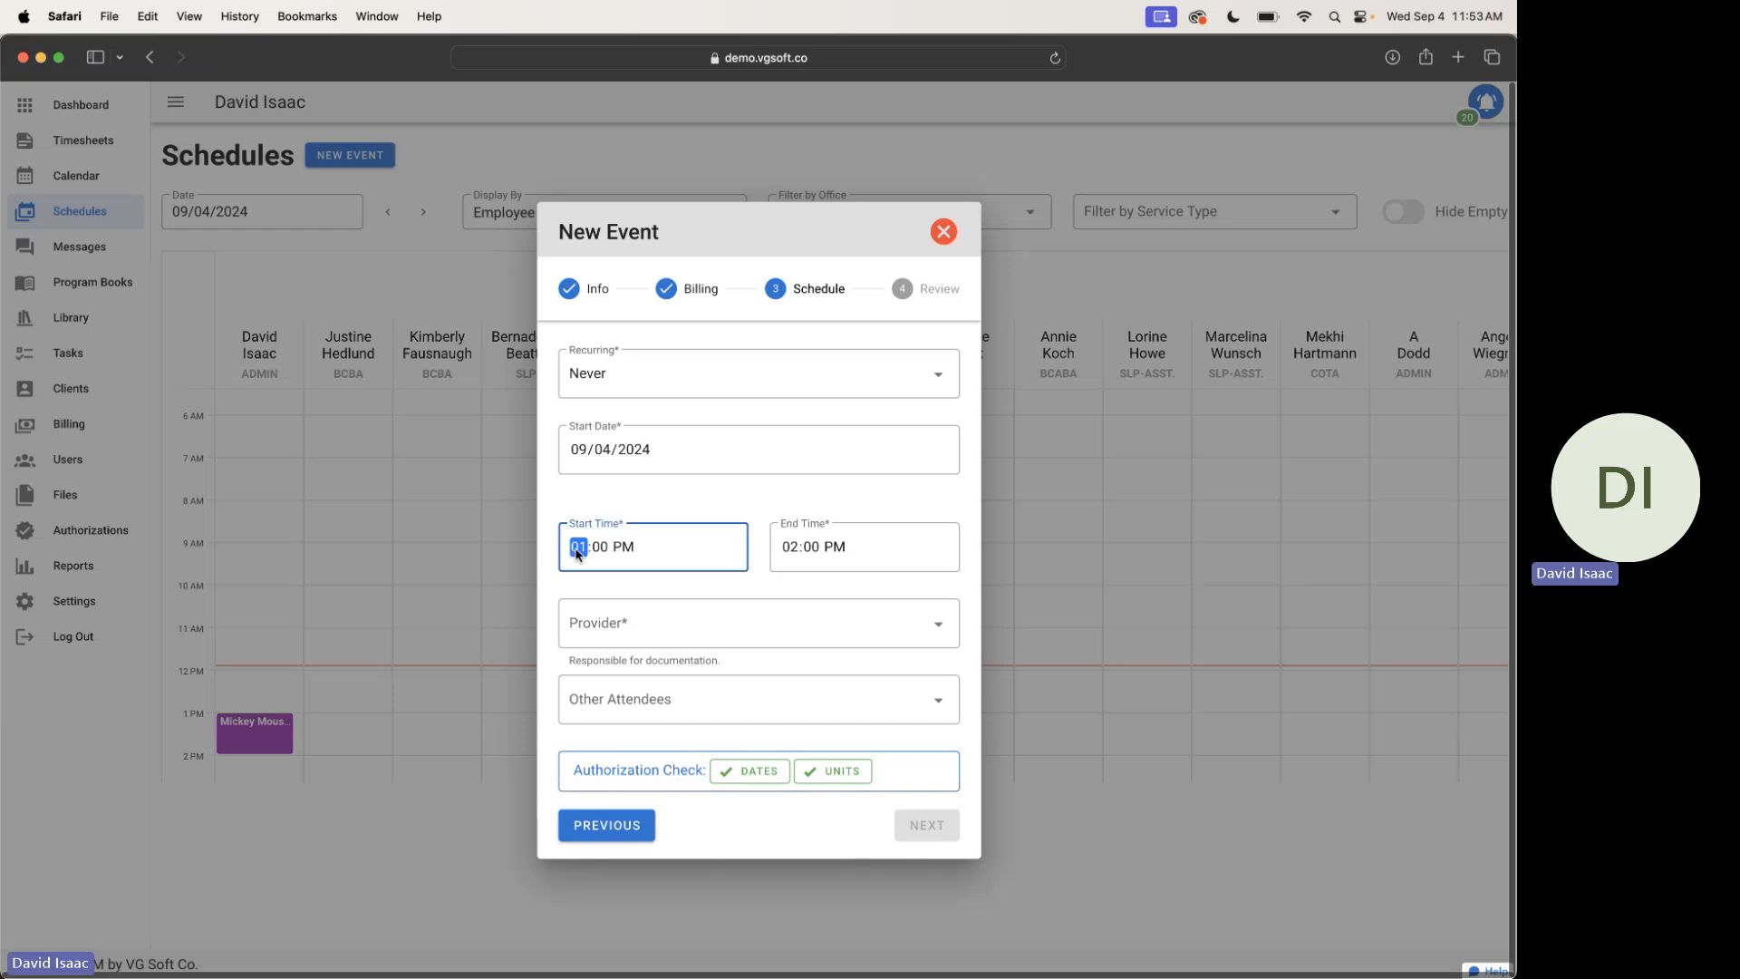
pyautogui.press('Up')
pyautogui.press('Down')
pyautogui.write('7113')
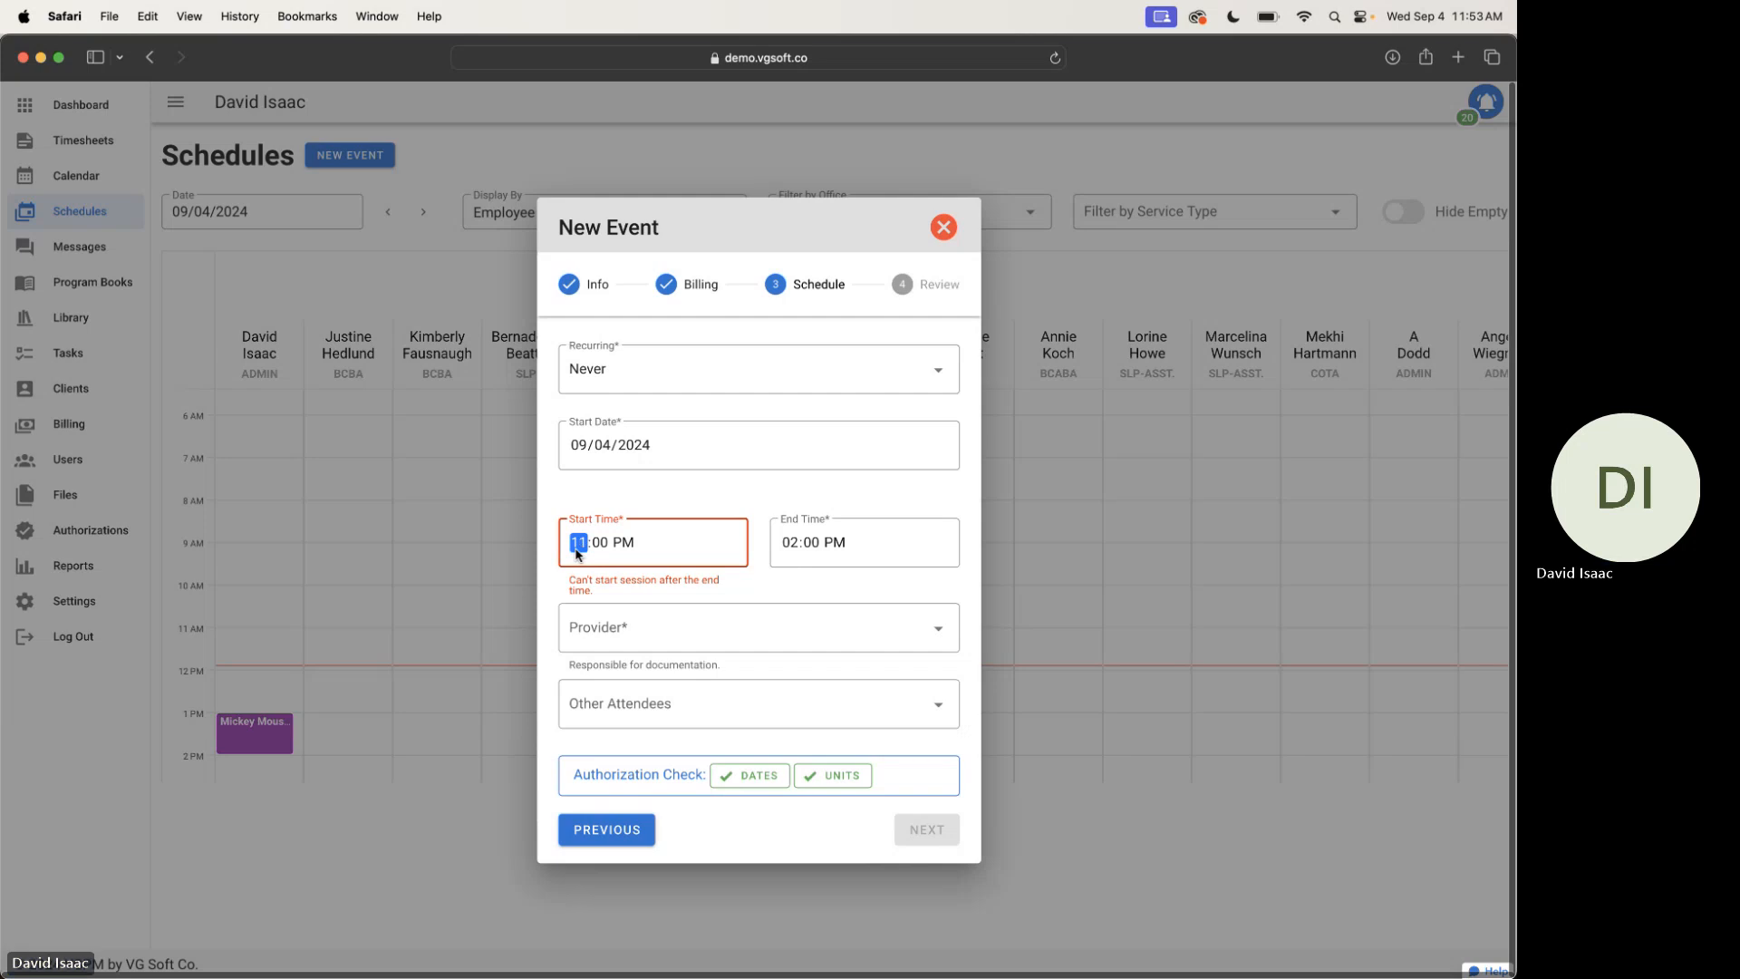
pyautogui.press('Up')
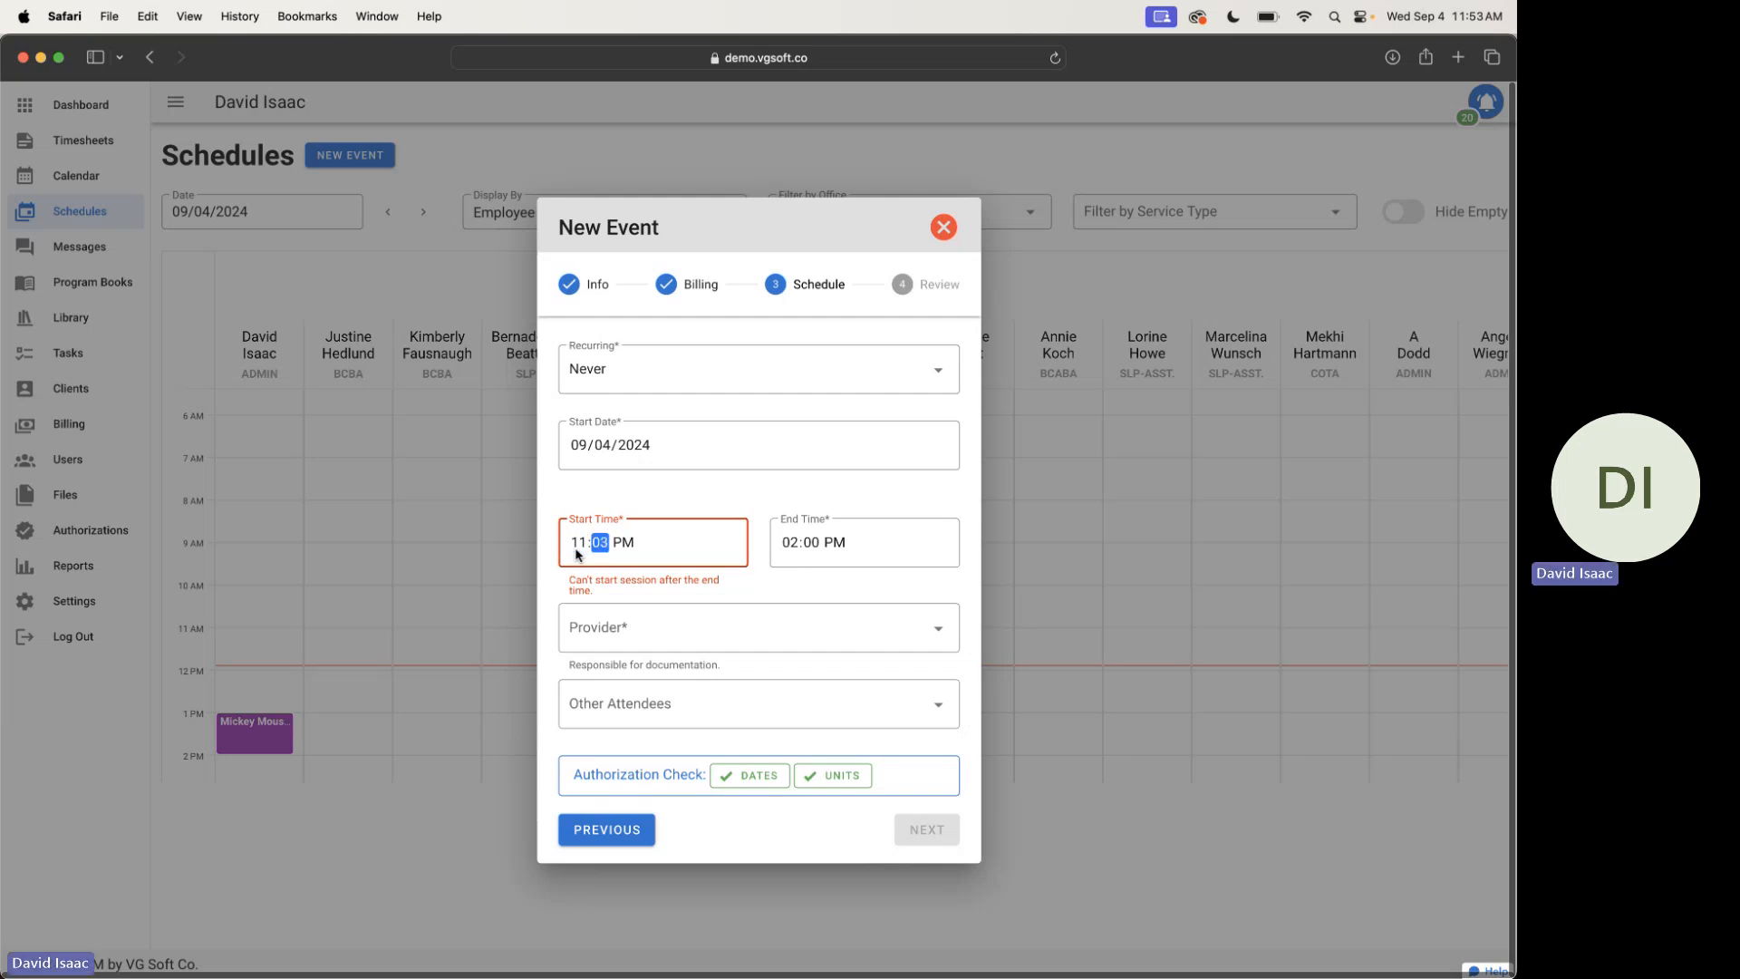
pyautogui.write('00a')
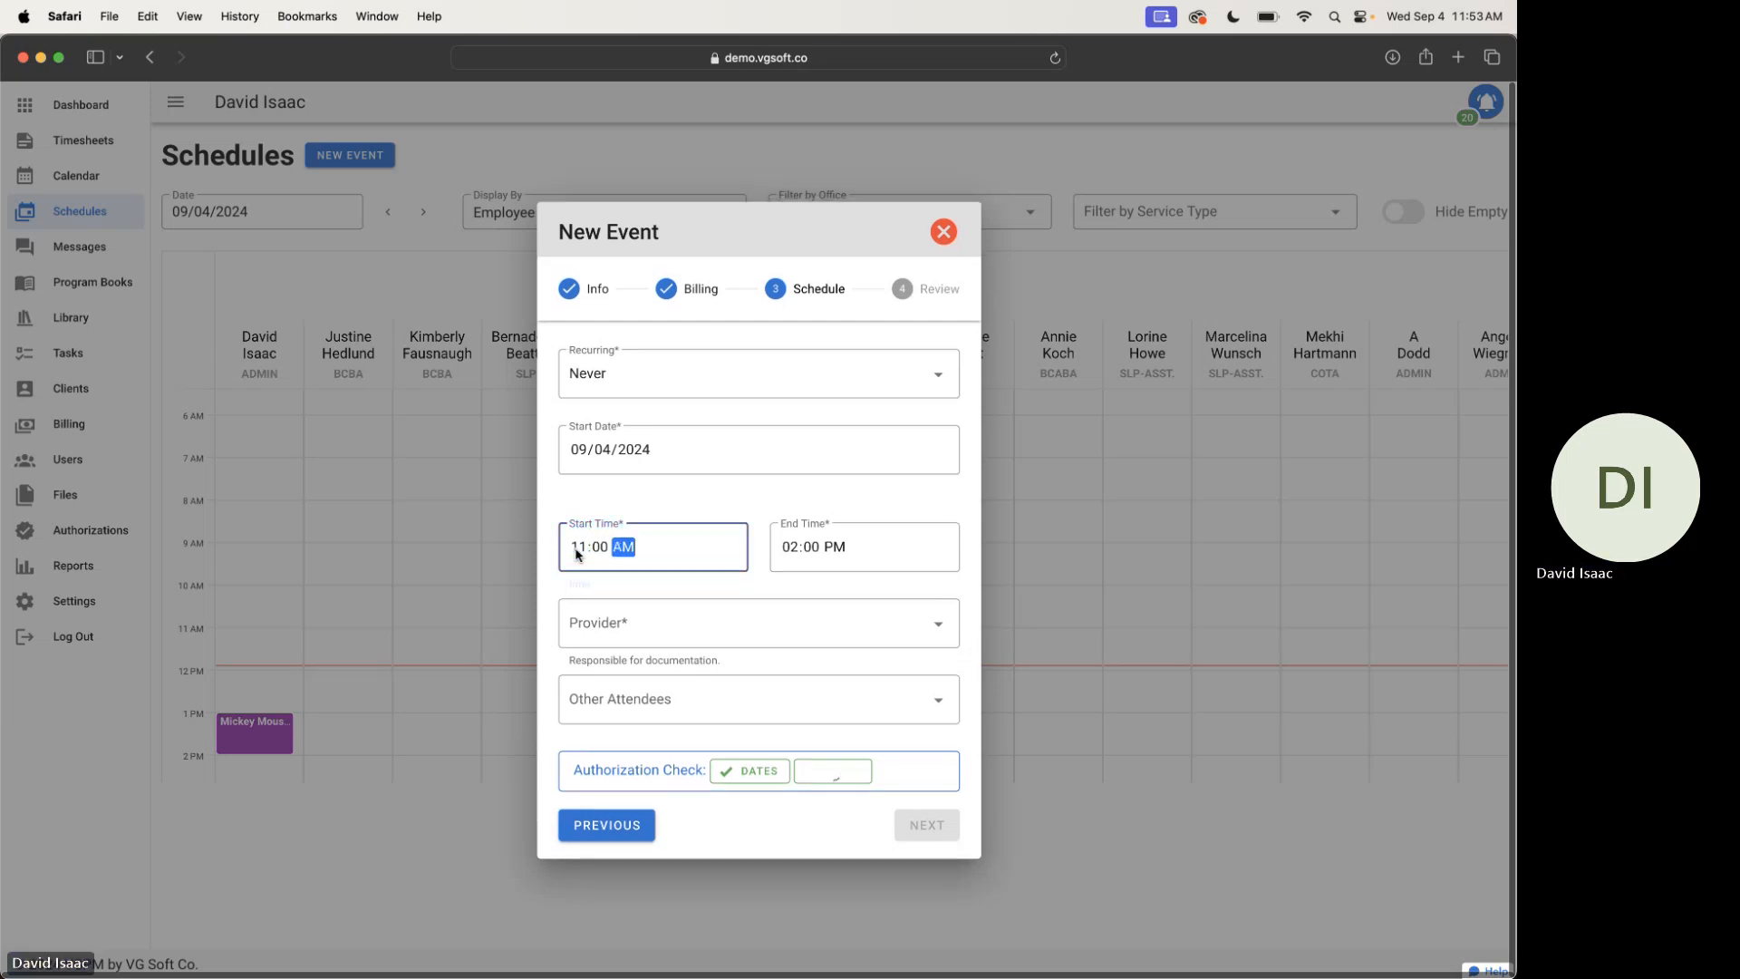
pyautogui.press('Tab')
# Assign the founder as provider and schedule the therapy event
pyautogui.click(580, 624)
pyautogui.write('david')
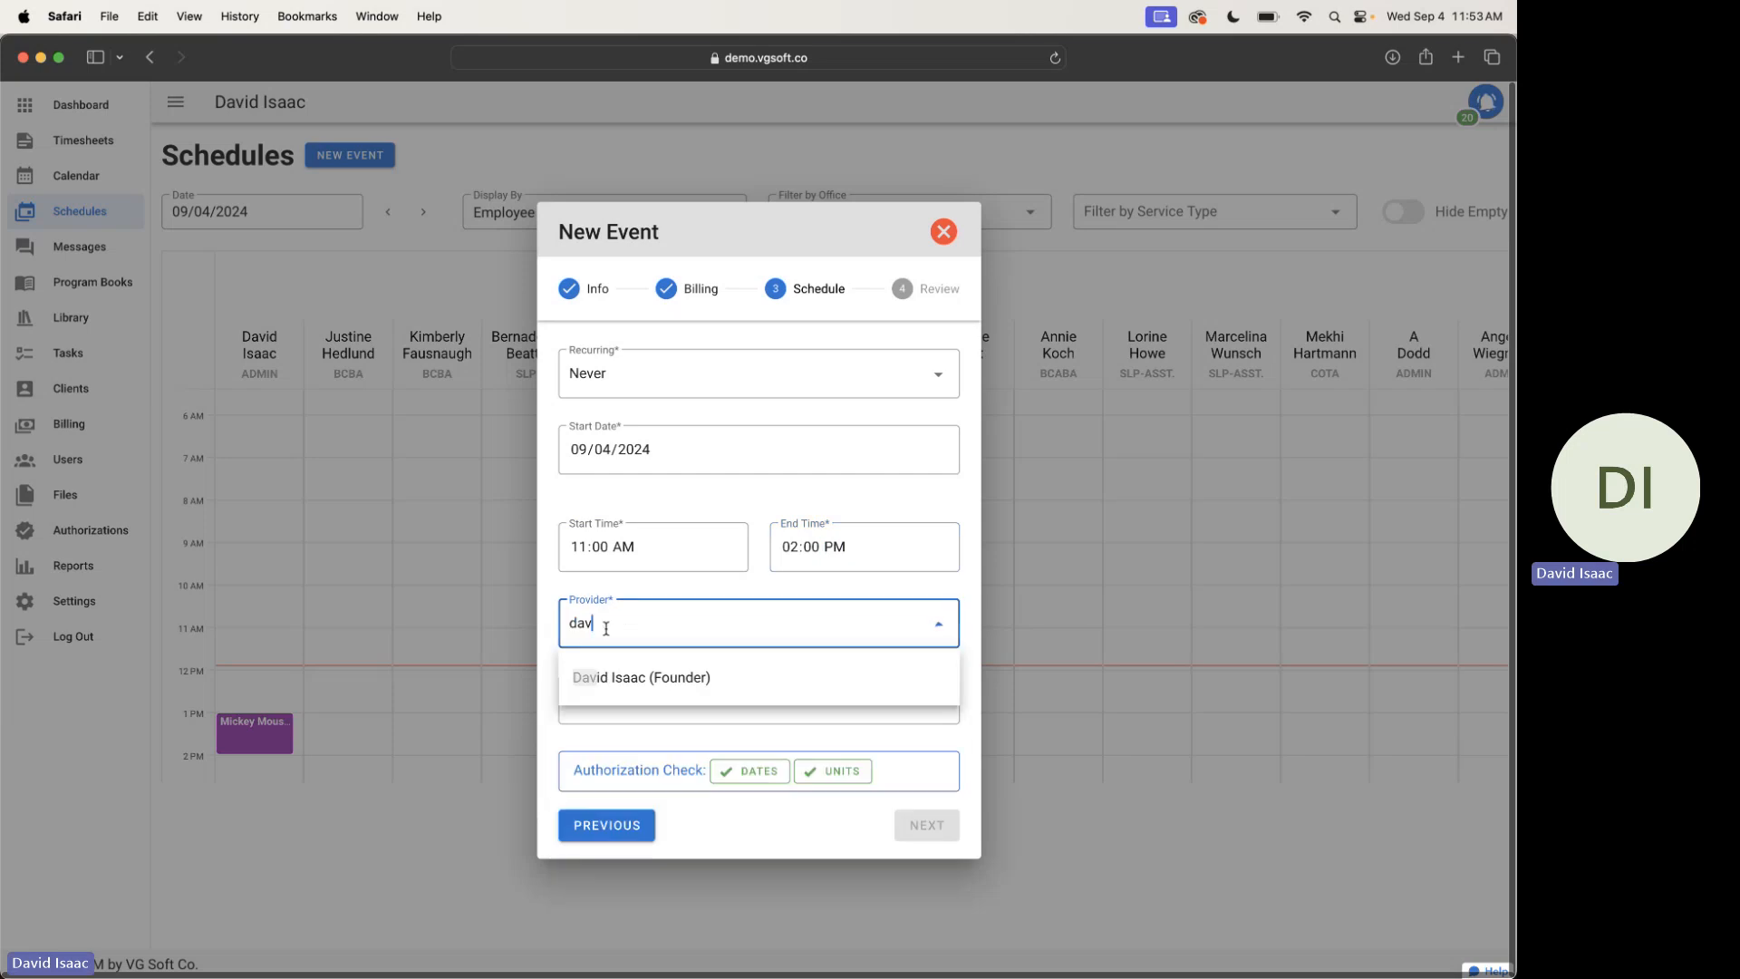
pyautogui.click(634, 677)
pyautogui.click(923, 823)
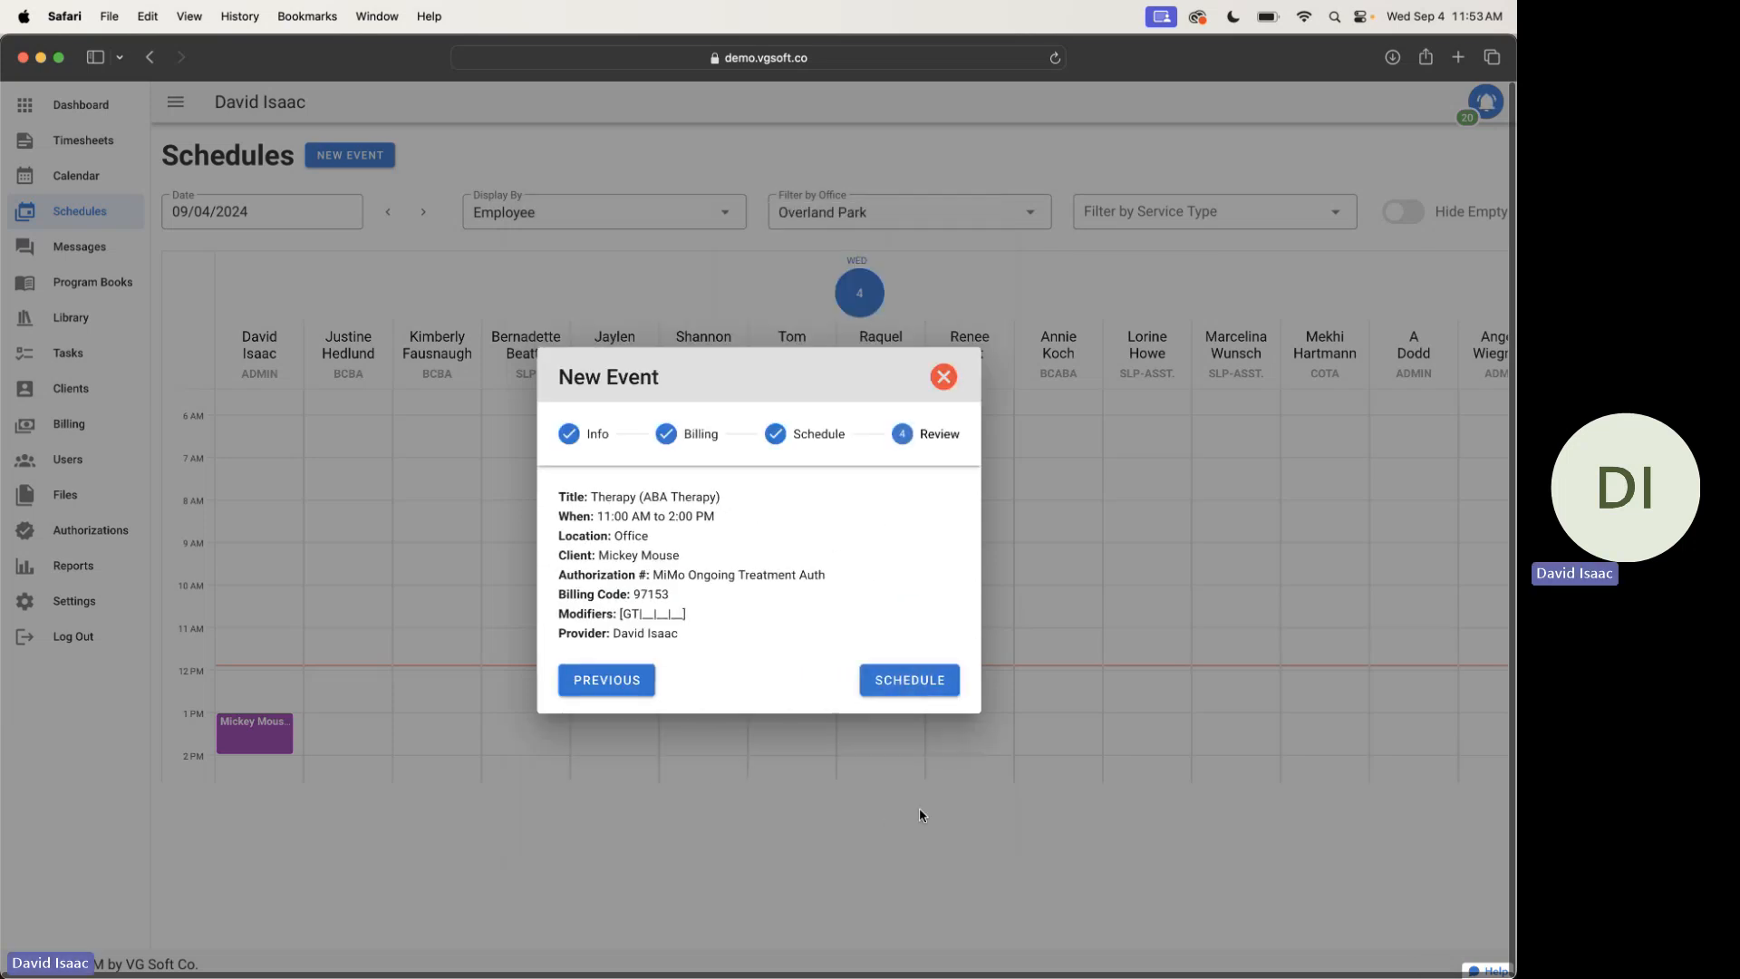
pyautogui.click(886, 679)
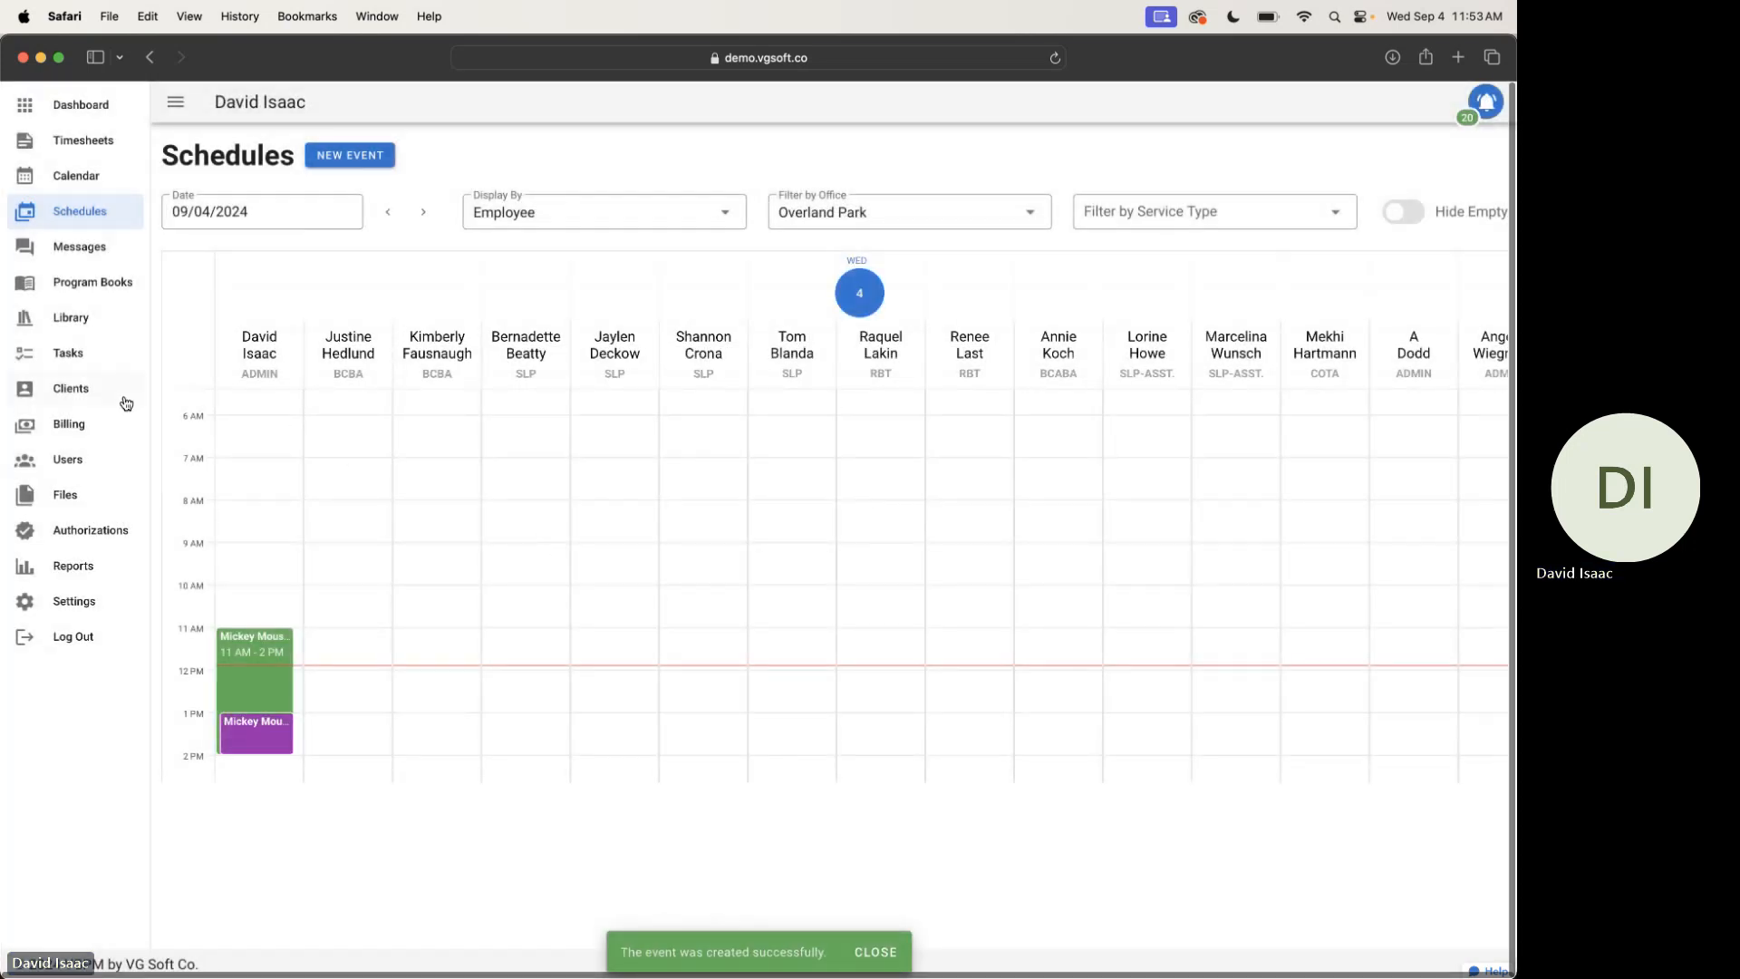
# Enter the 11 AM therapy session from the schedule, and go to the same client's program book
pyautogui.click(252, 671)
pyautogui.click(598, 673)
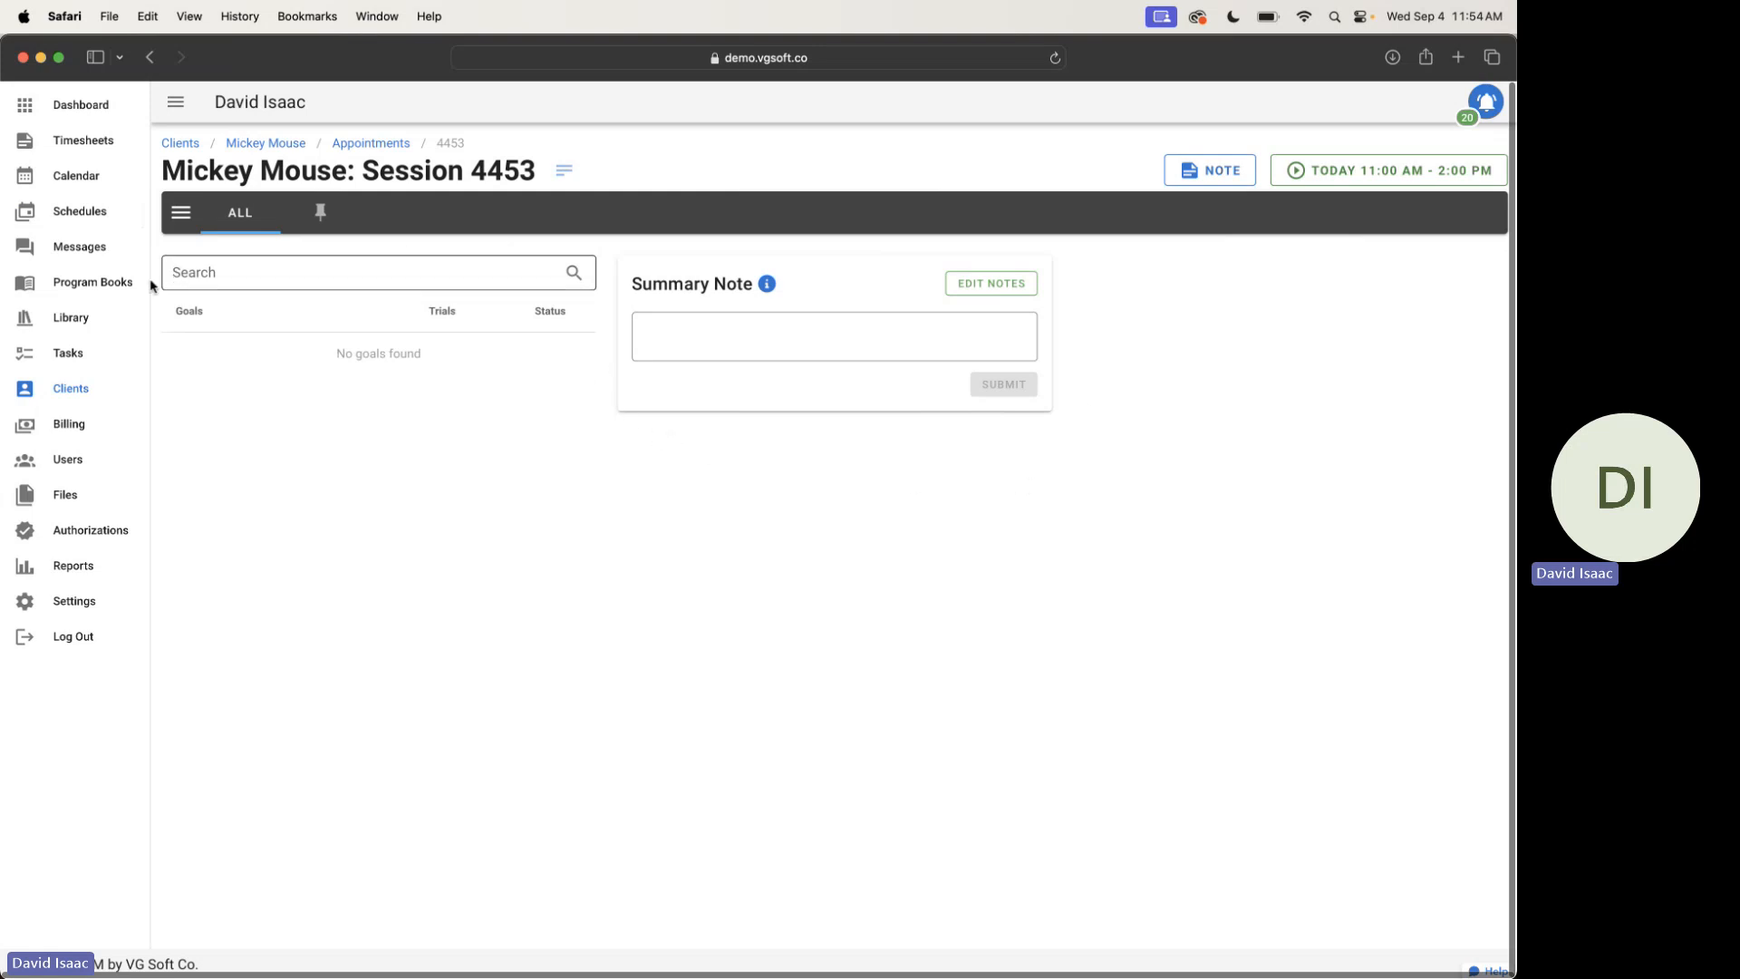
pyautogui.click(76, 288)
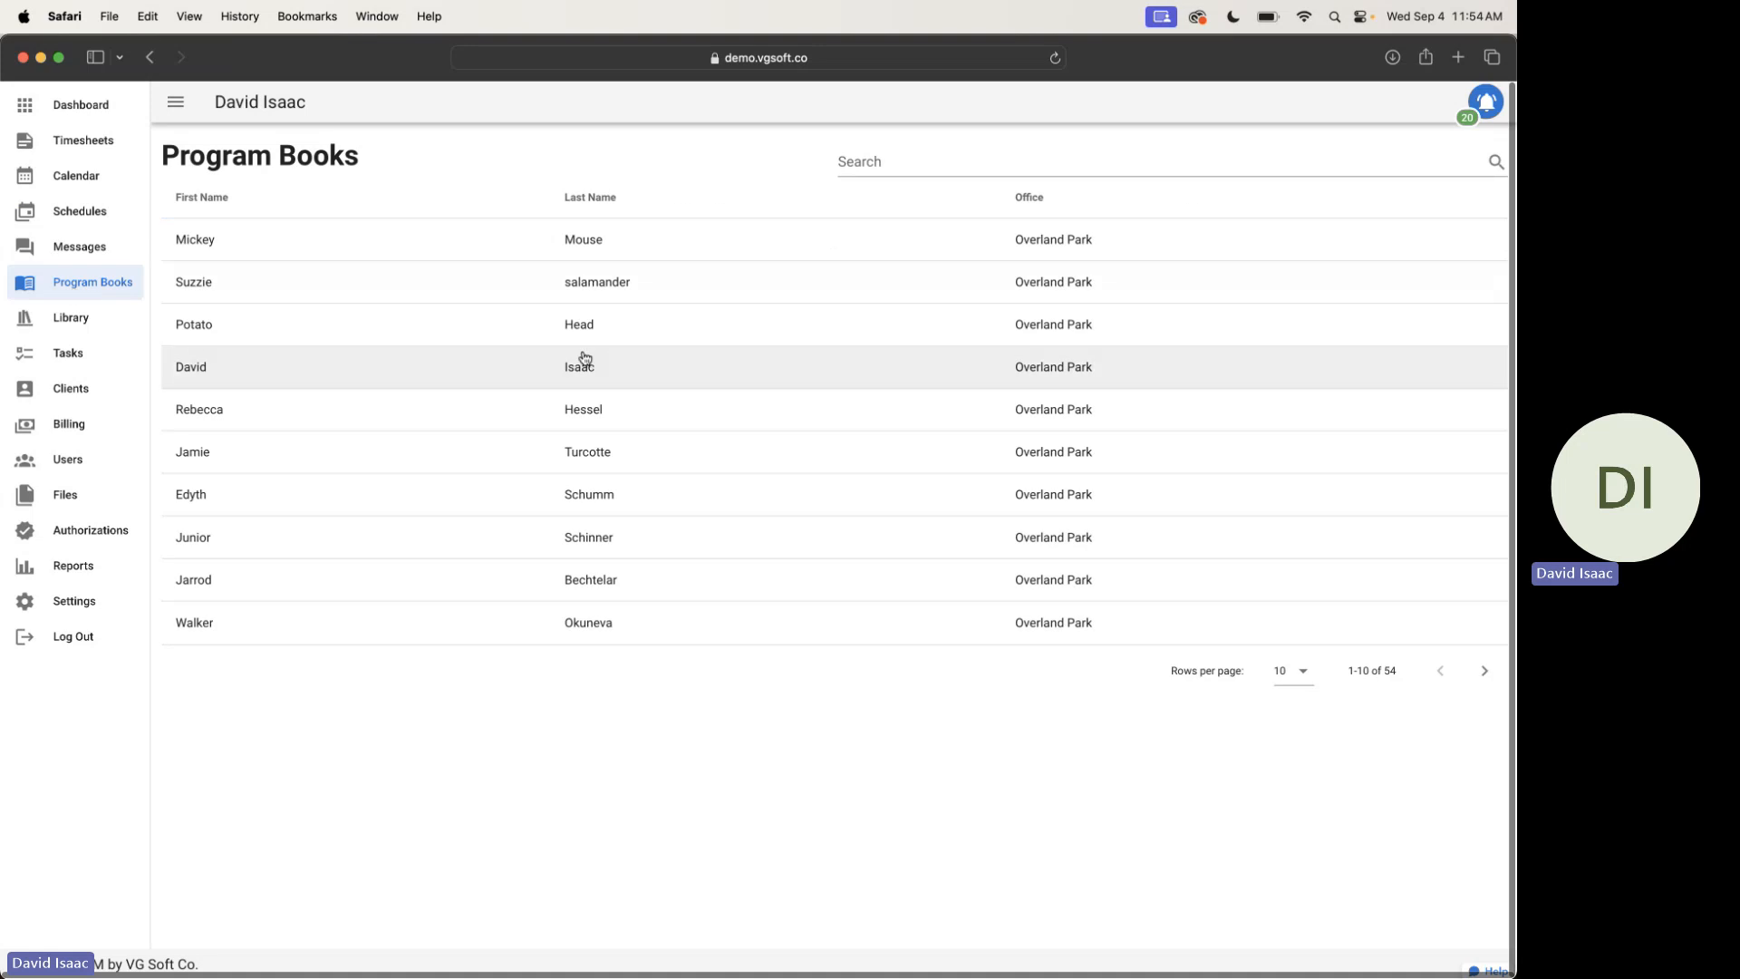
pyautogui.click(443, 241)
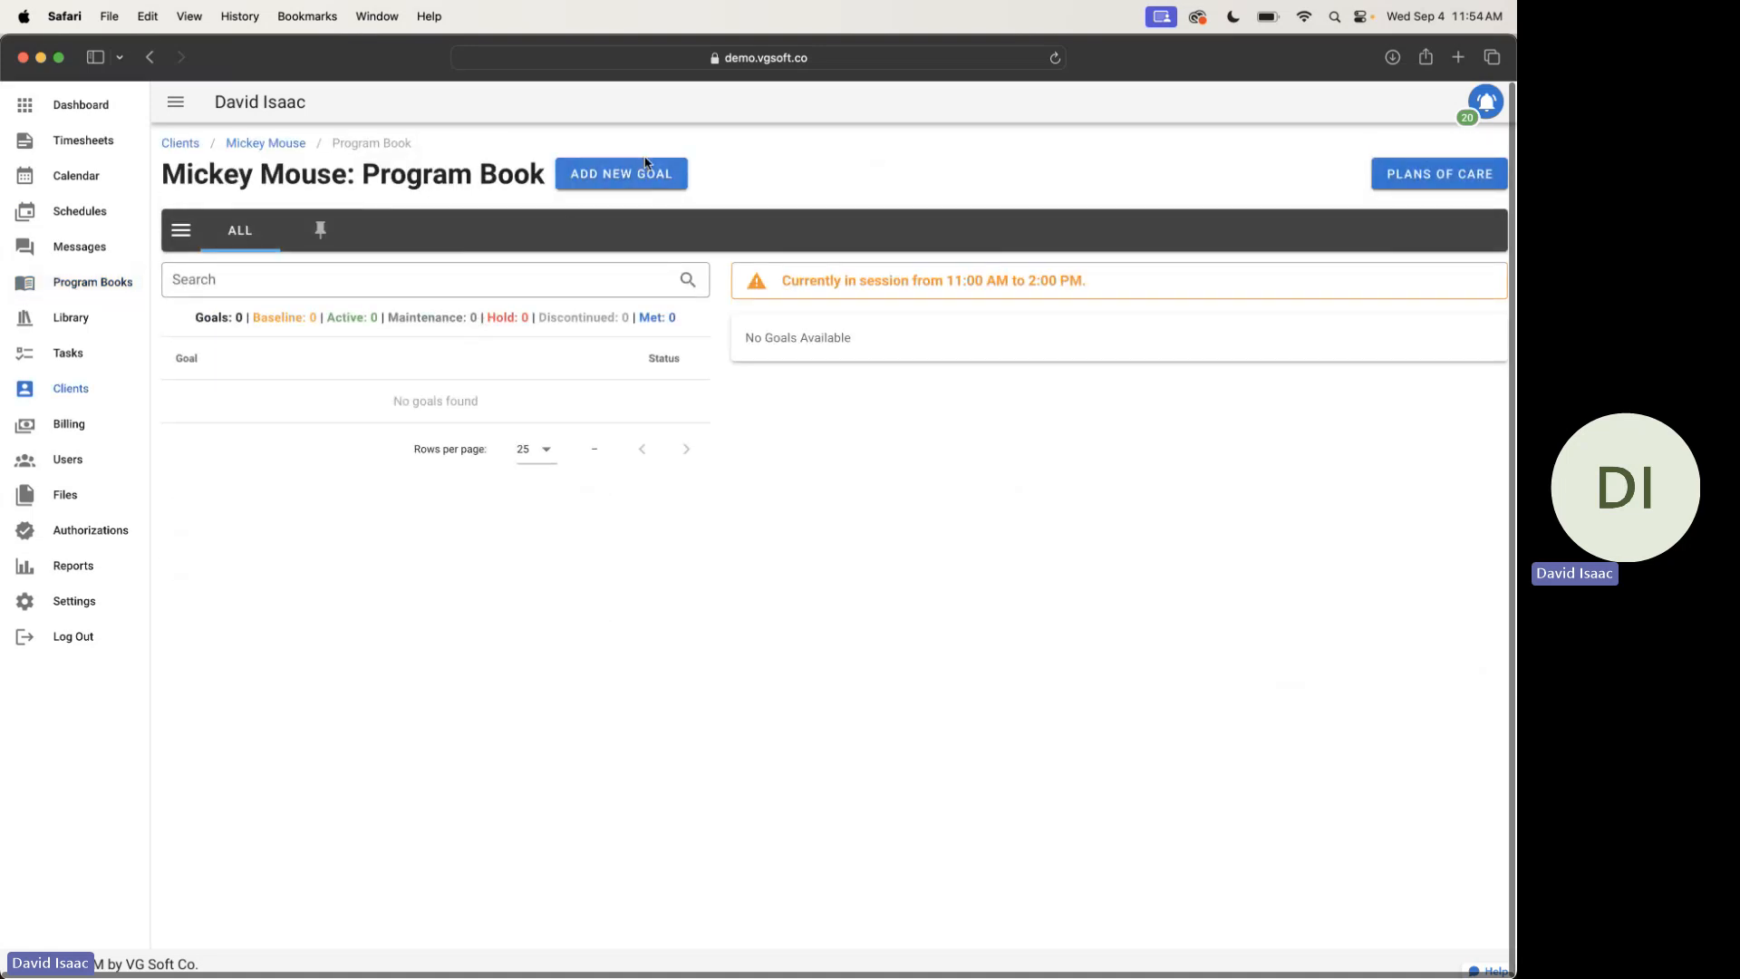
# Look through the goal templates and mastery criteria fields of the blank Add Client Goal form, and close it
pyautogui.click(638, 177)
pyautogui.click(734, 243)
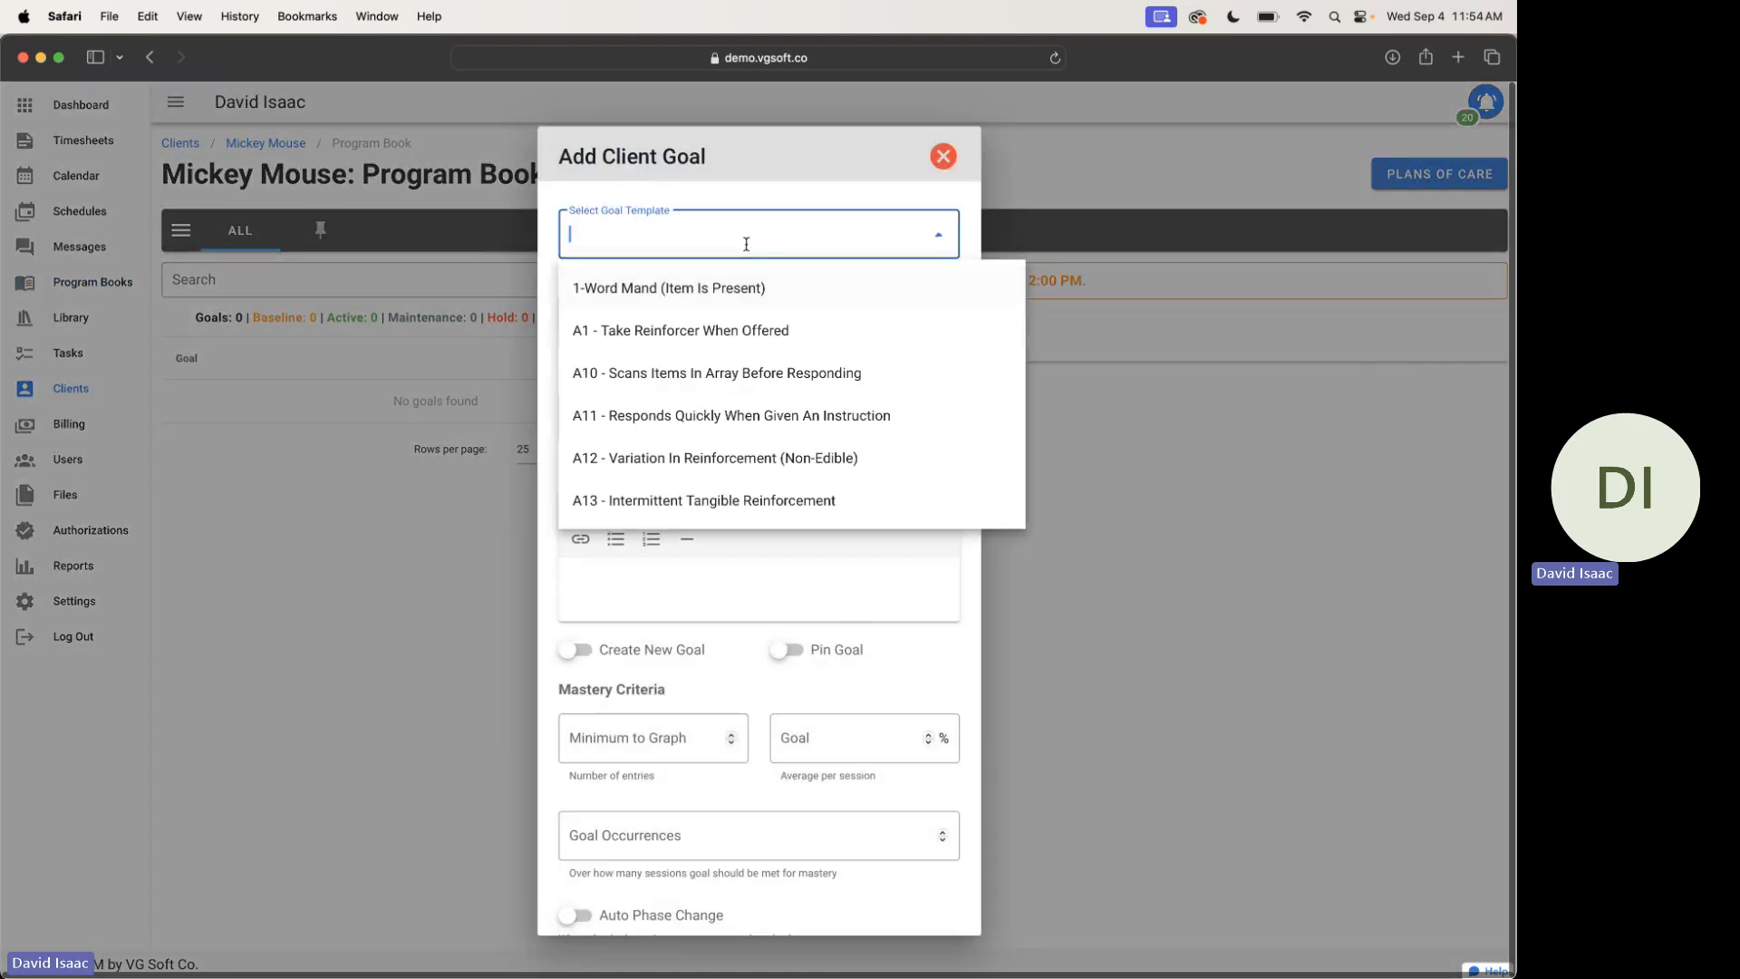
pyautogui.click(536, 552)
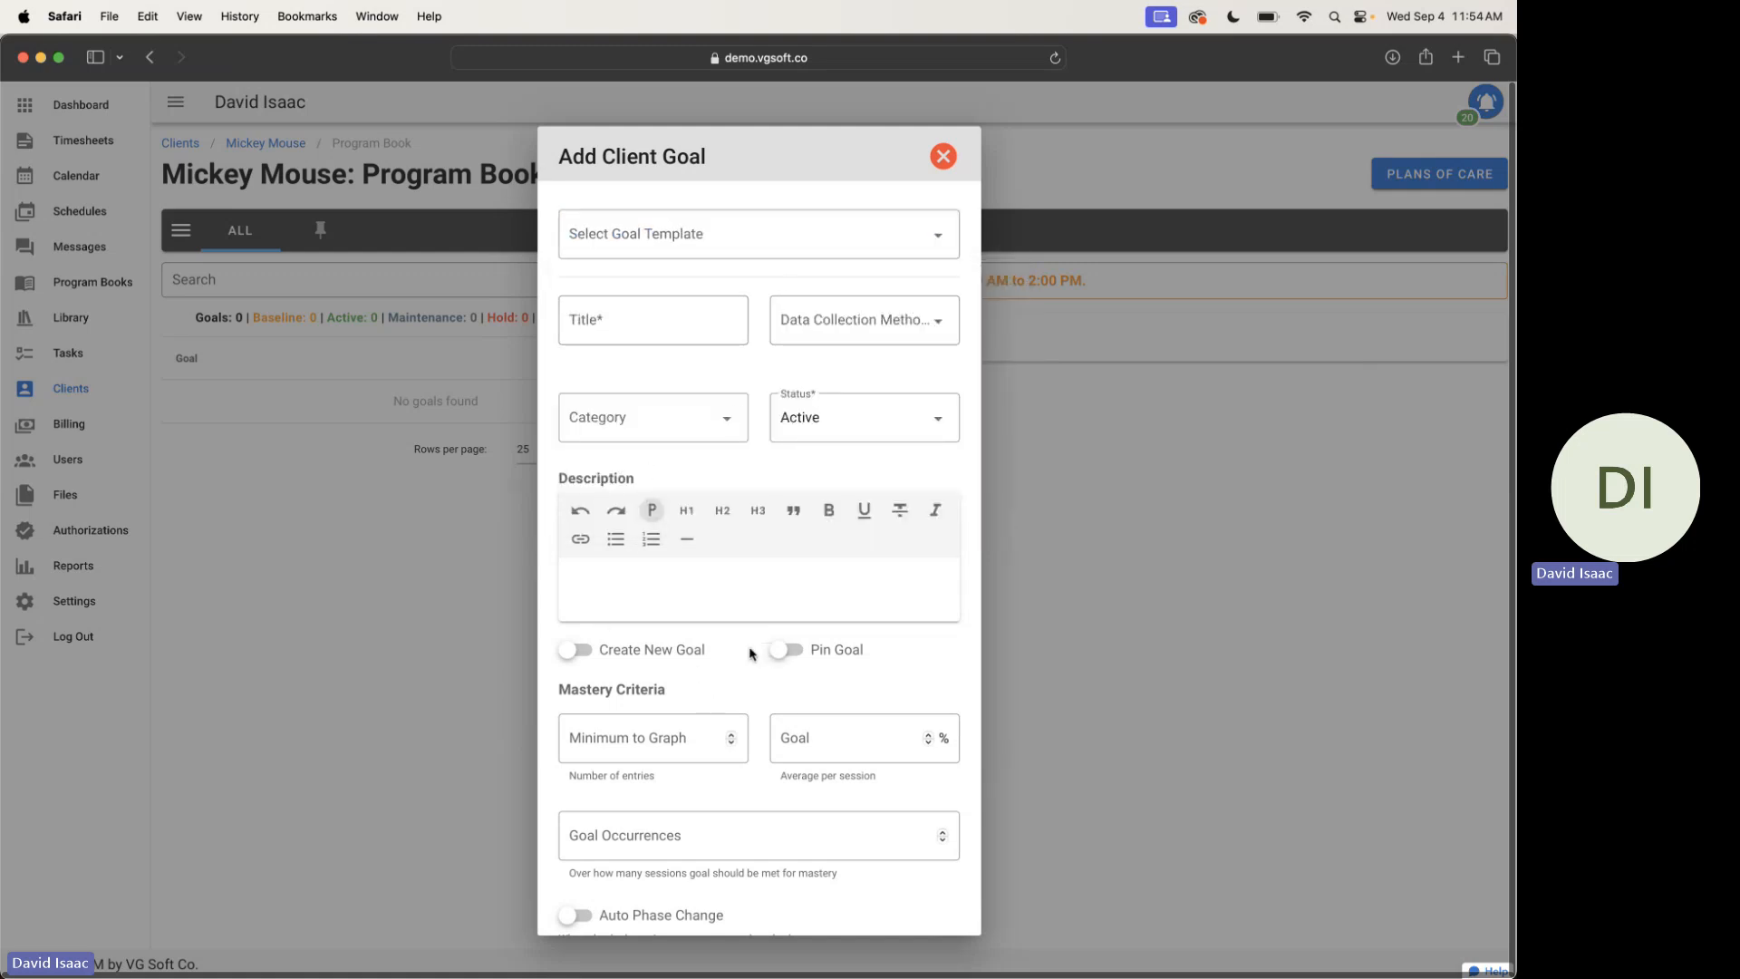
pyautogui.scroll(-1, 750, 652)
pyautogui.scroll(1, 750, 649)
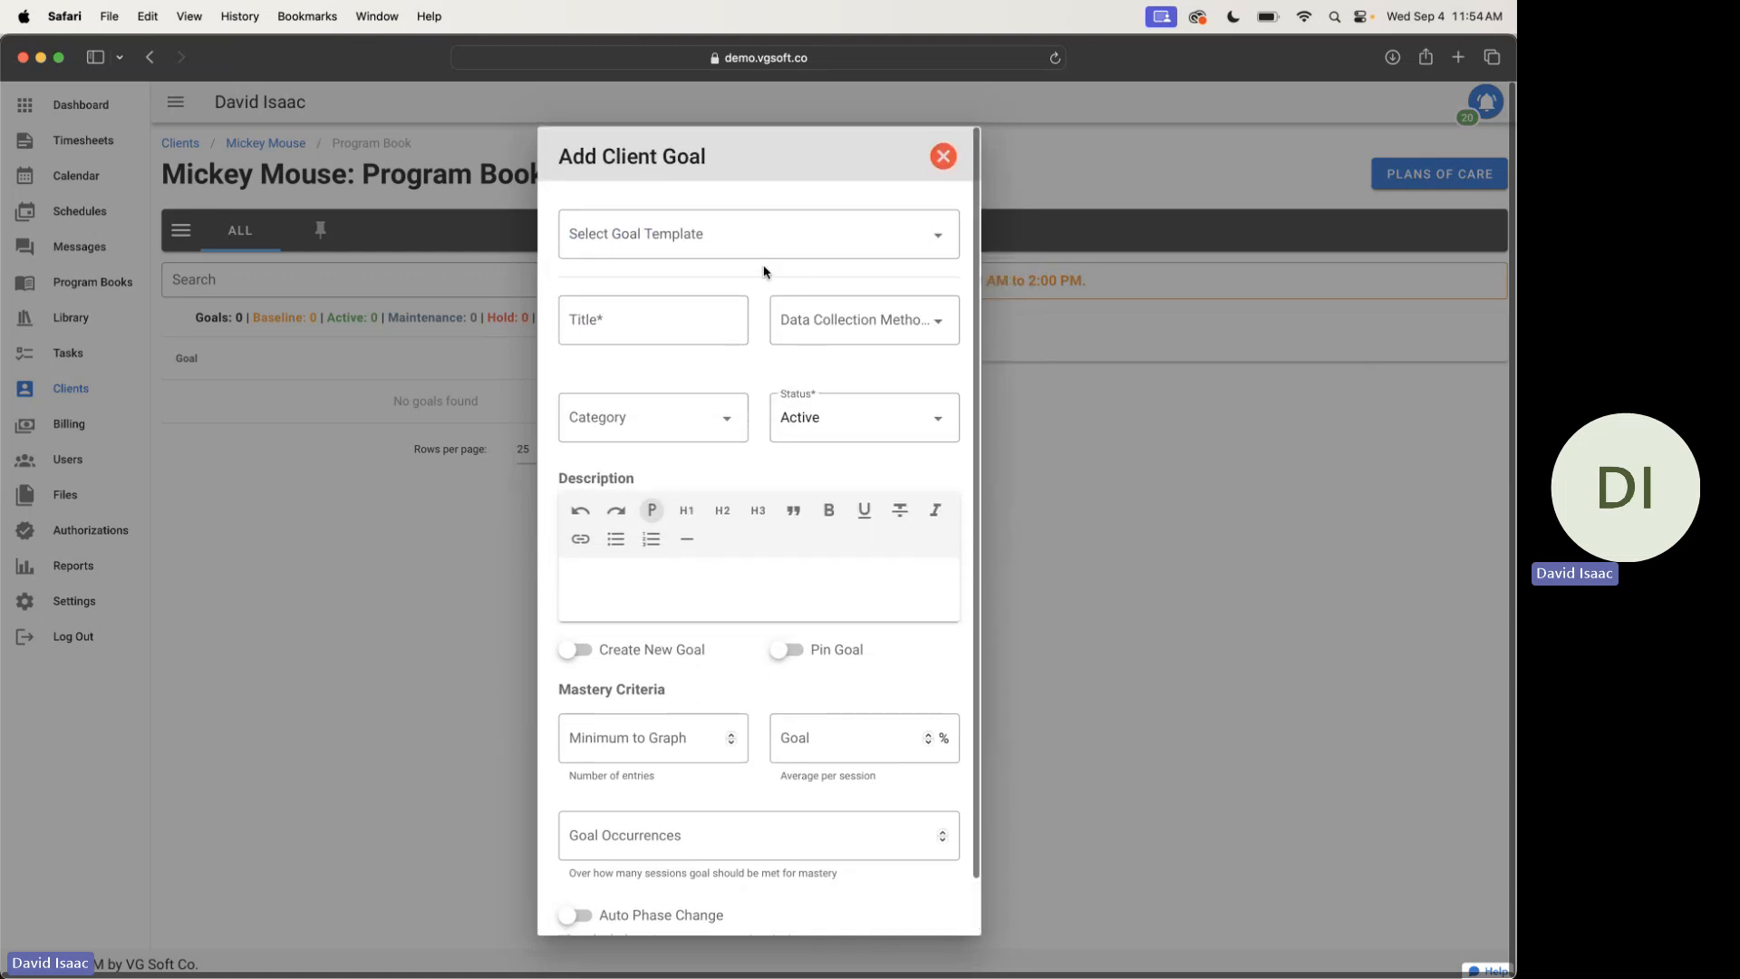
pyautogui.scroll(-1, 816, 625)
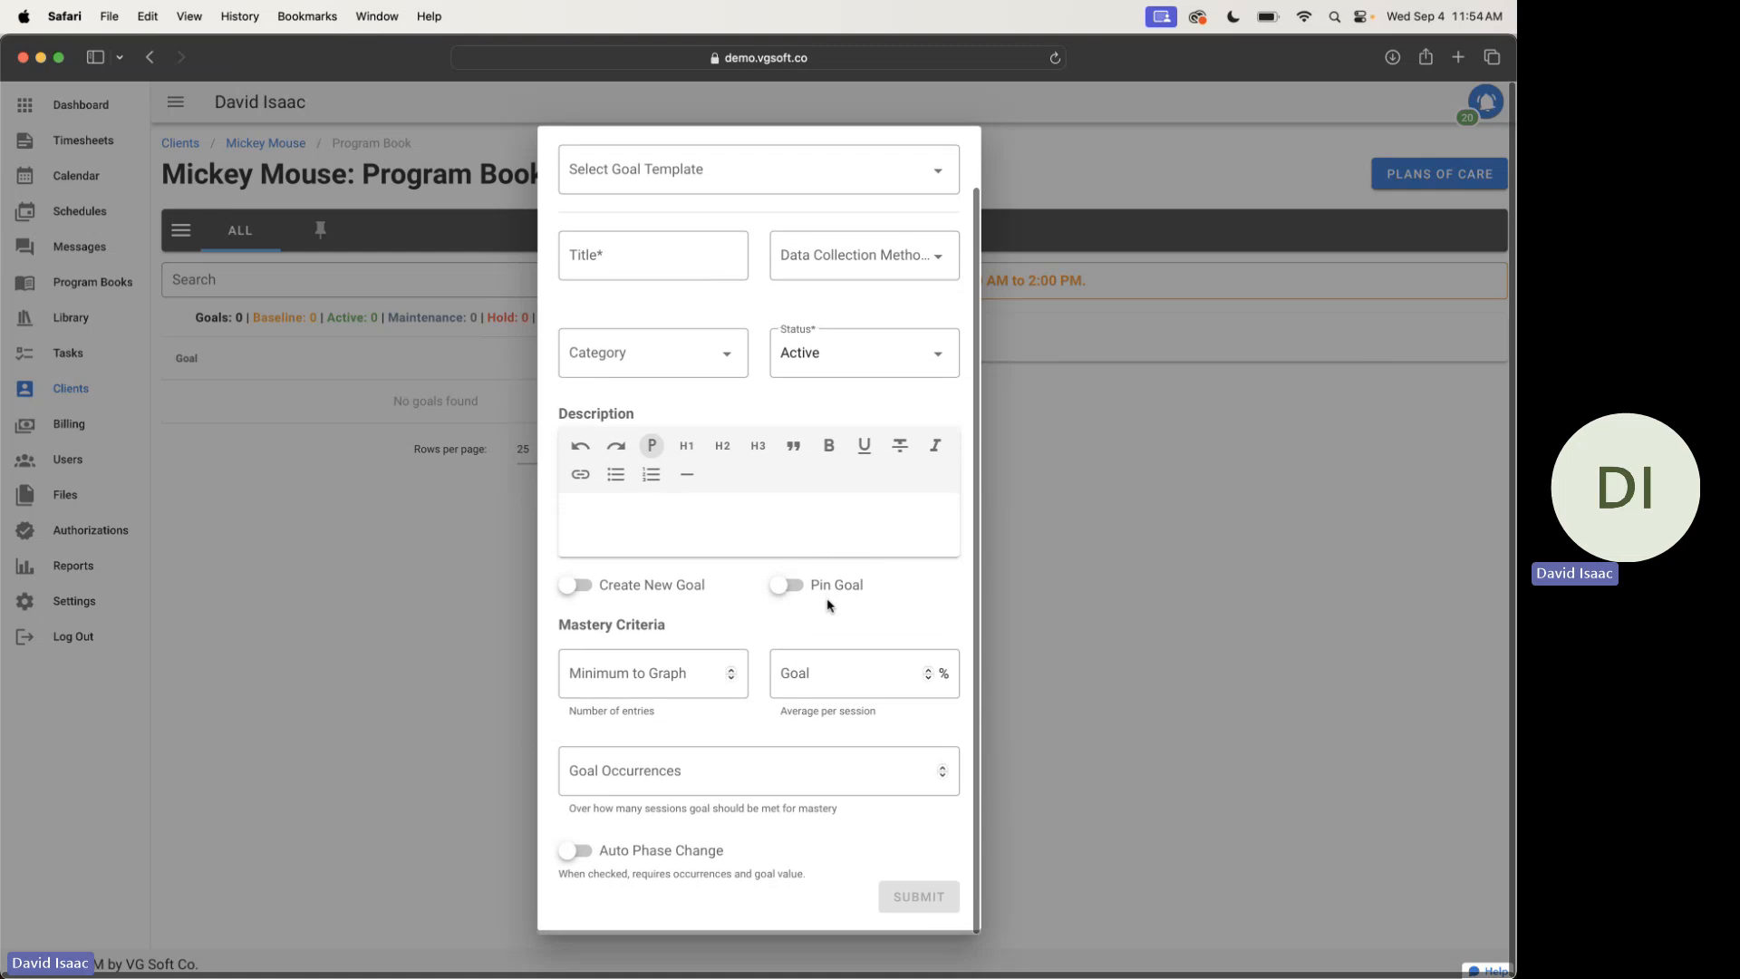
pyautogui.scroll(1, 826, 605)
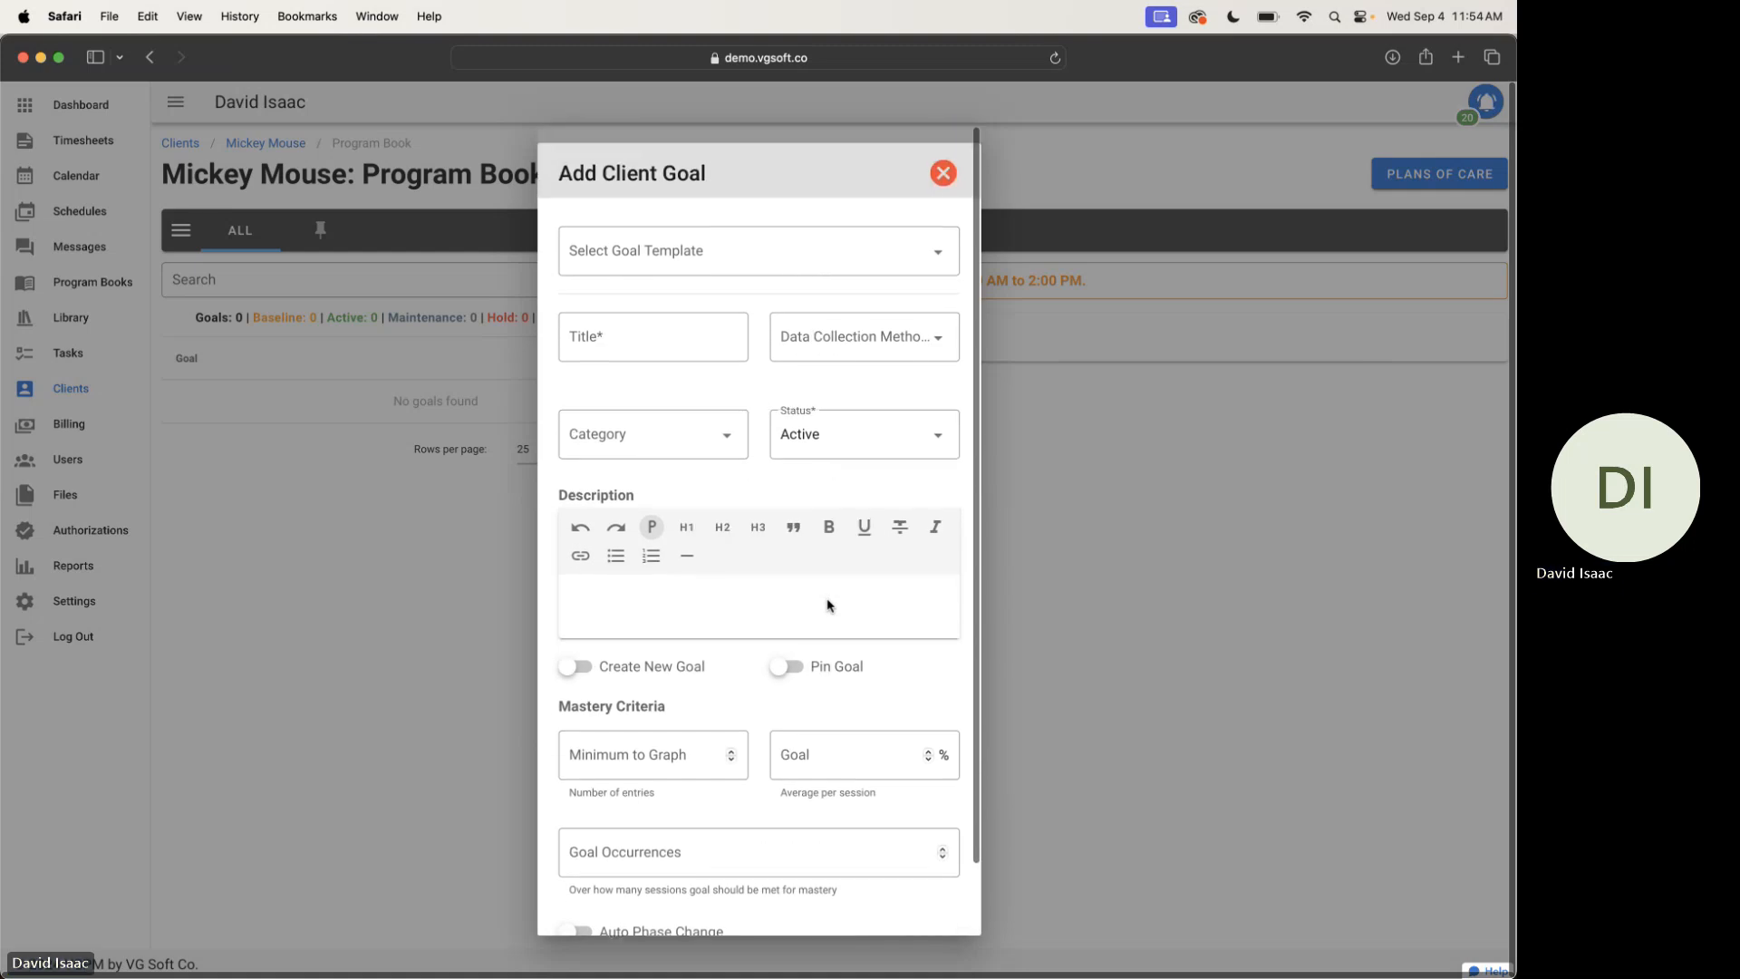
pyautogui.click(945, 158)
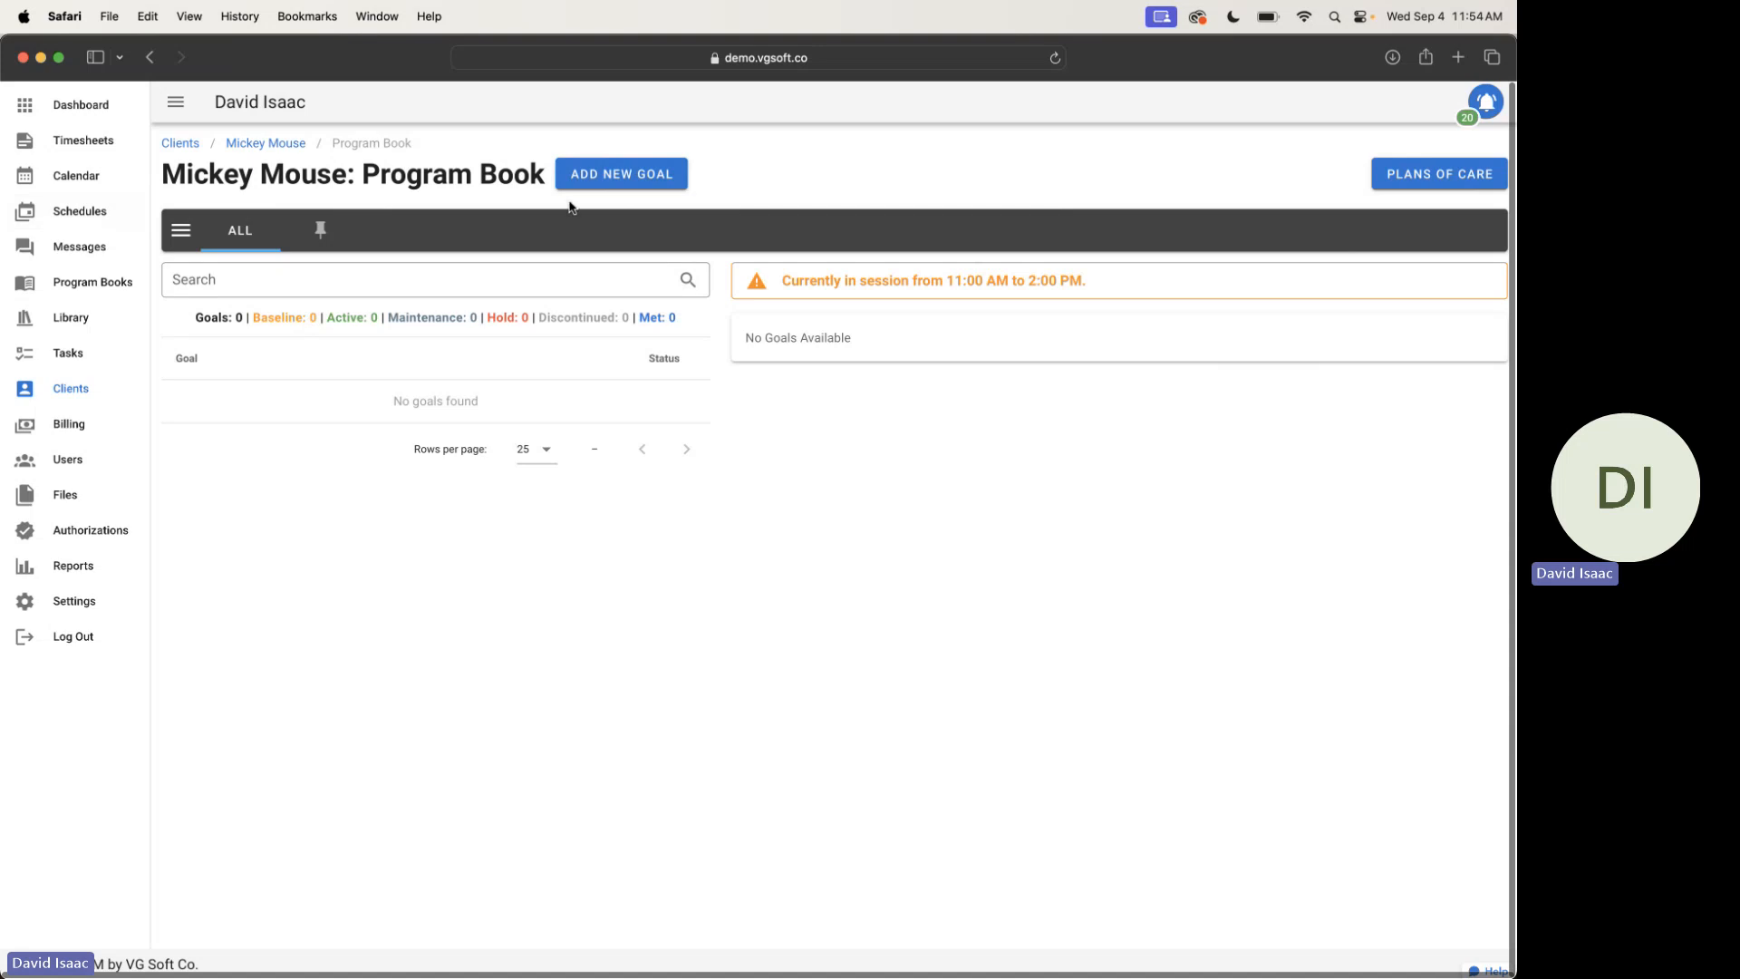
# Add a goal to the client's program book from the template A1 - Take Reinforcer When Offered
pyautogui.click(589, 175)
pyautogui.click(690, 236)
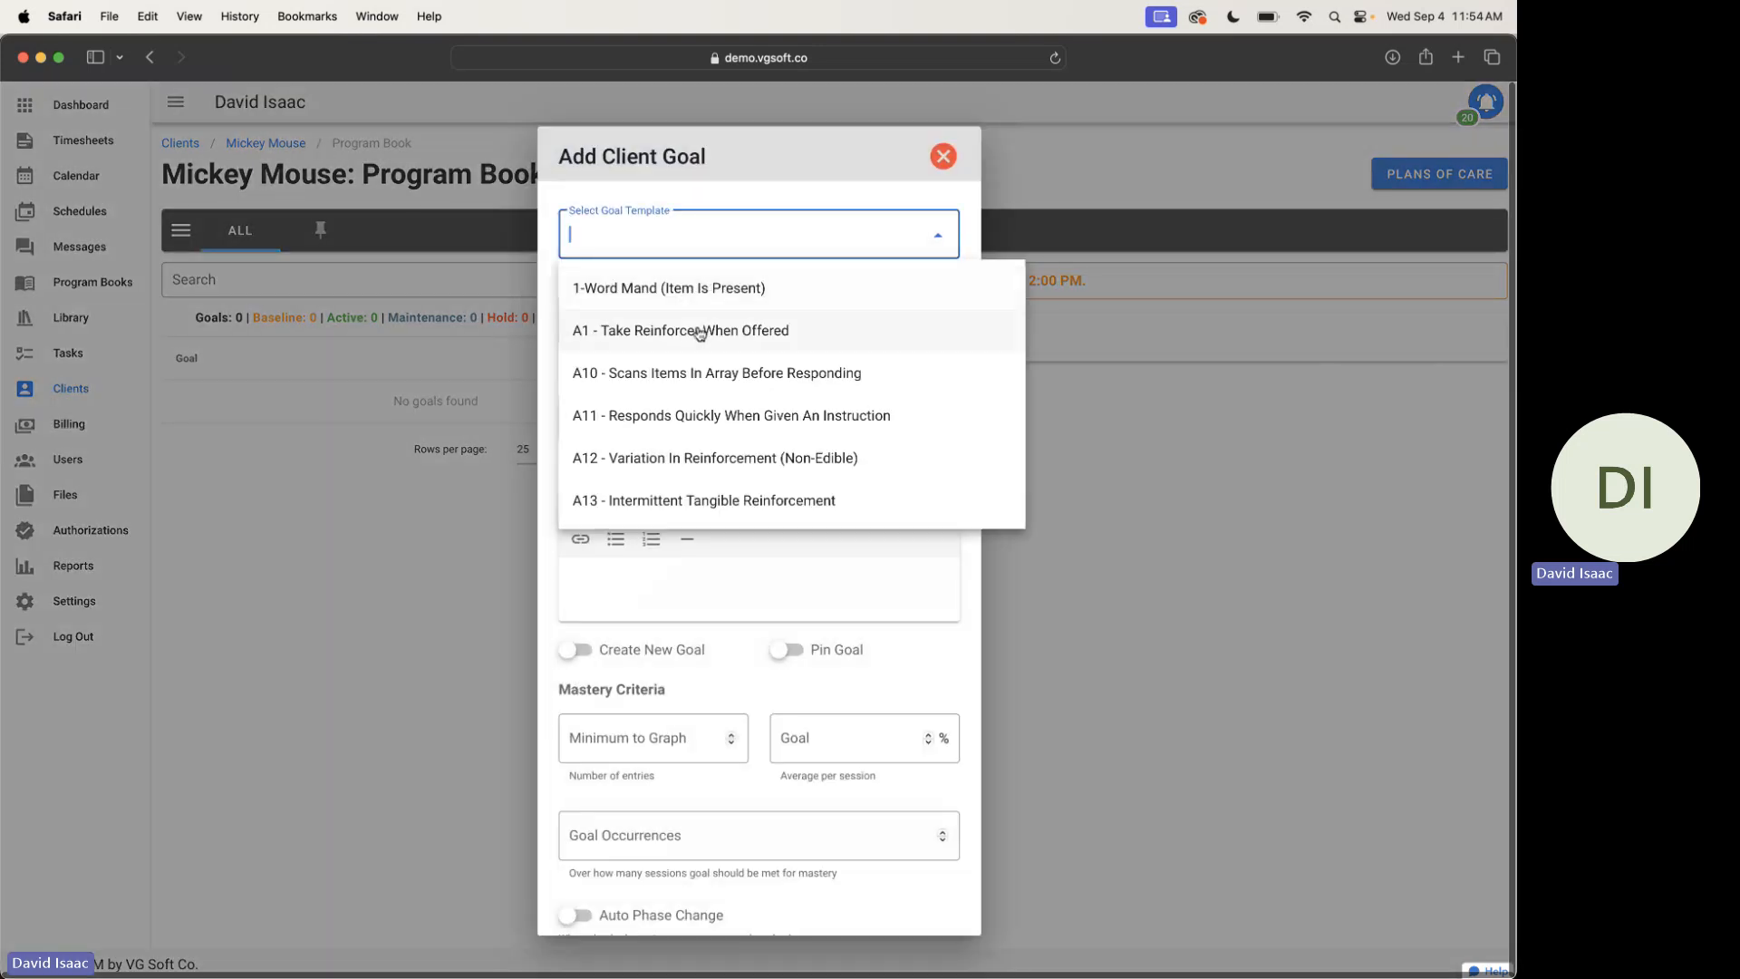
pyautogui.click(707, 330)
pyautogui.scroll(-5, 809, 804)
pyautogui.click(919, 900)
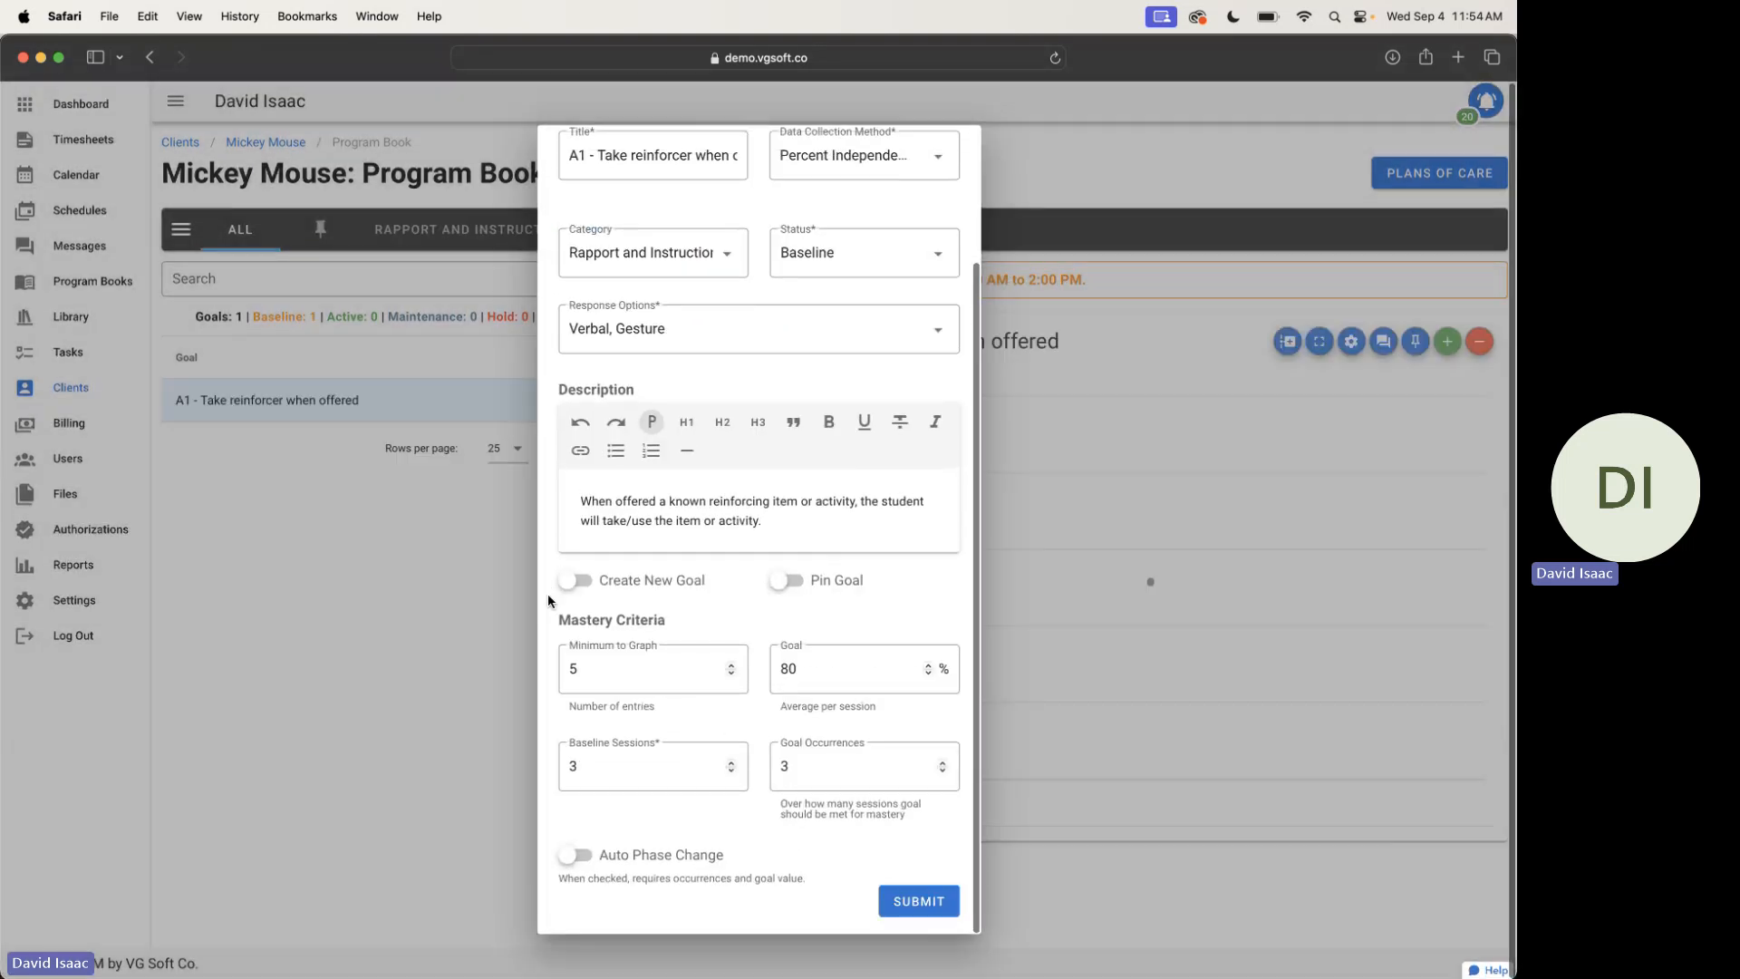
# Enter the 11 AM therapy session from the calendar and record one minus and one plus trial for the A1 goal
pyautogui.click(82, 178)
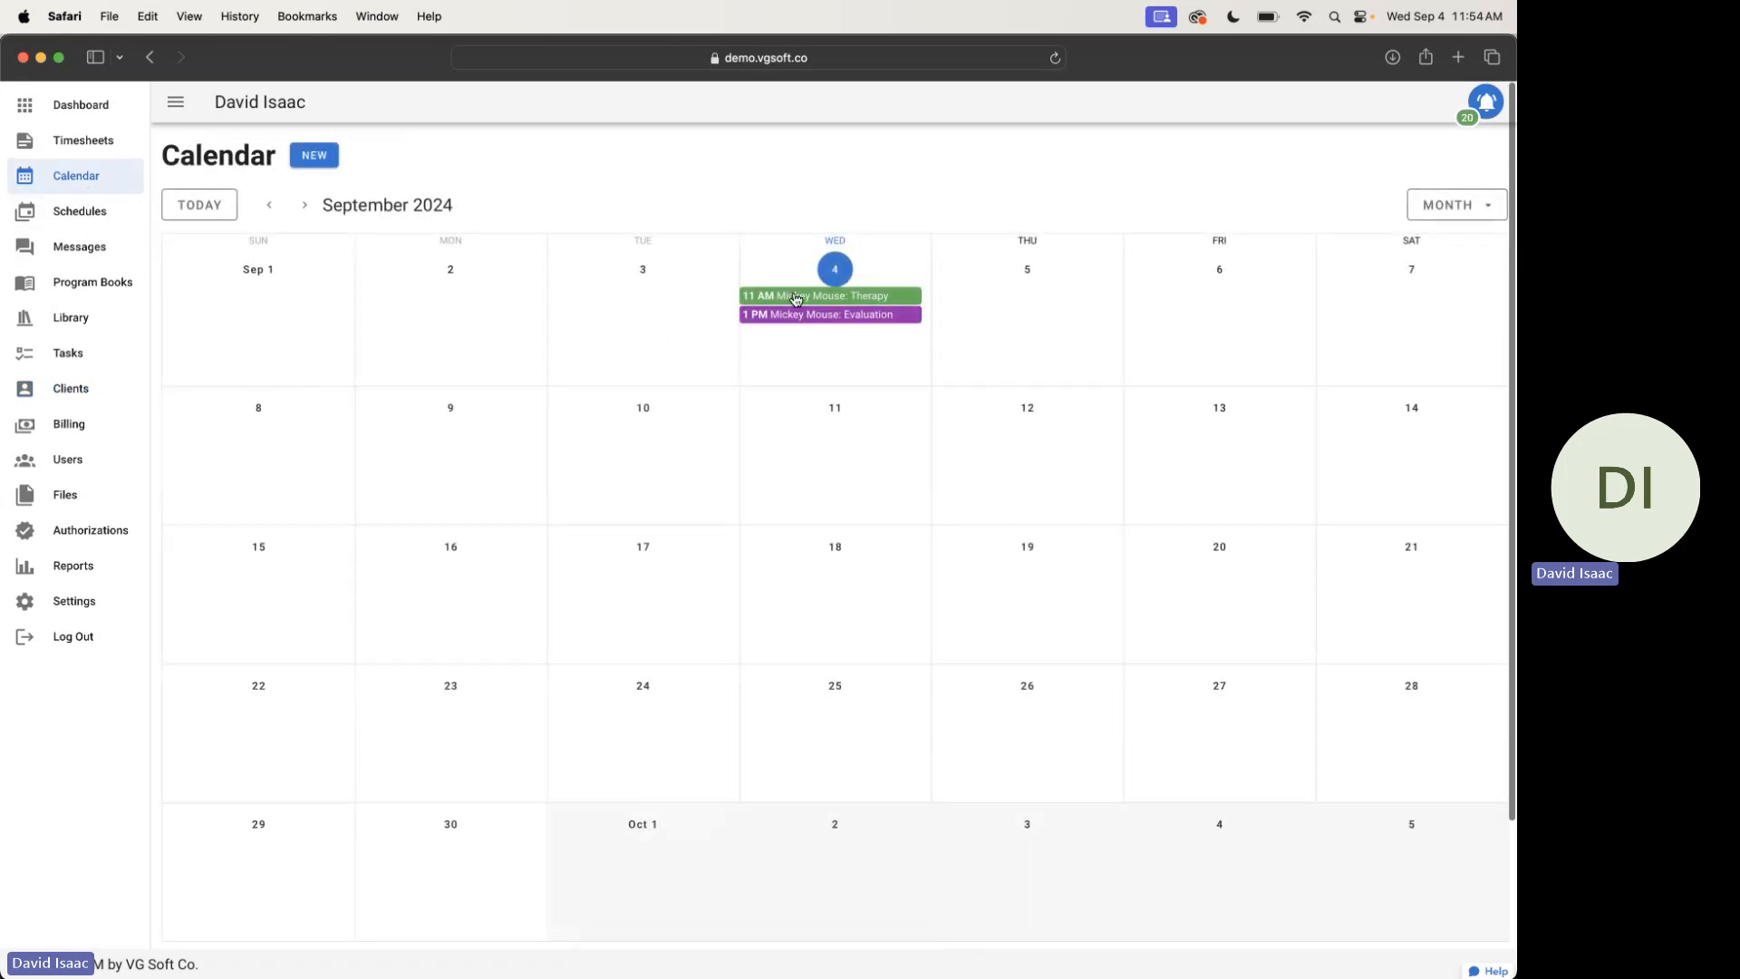
pyautogui.click(796, 299)
pyautogui.click(585, 674)
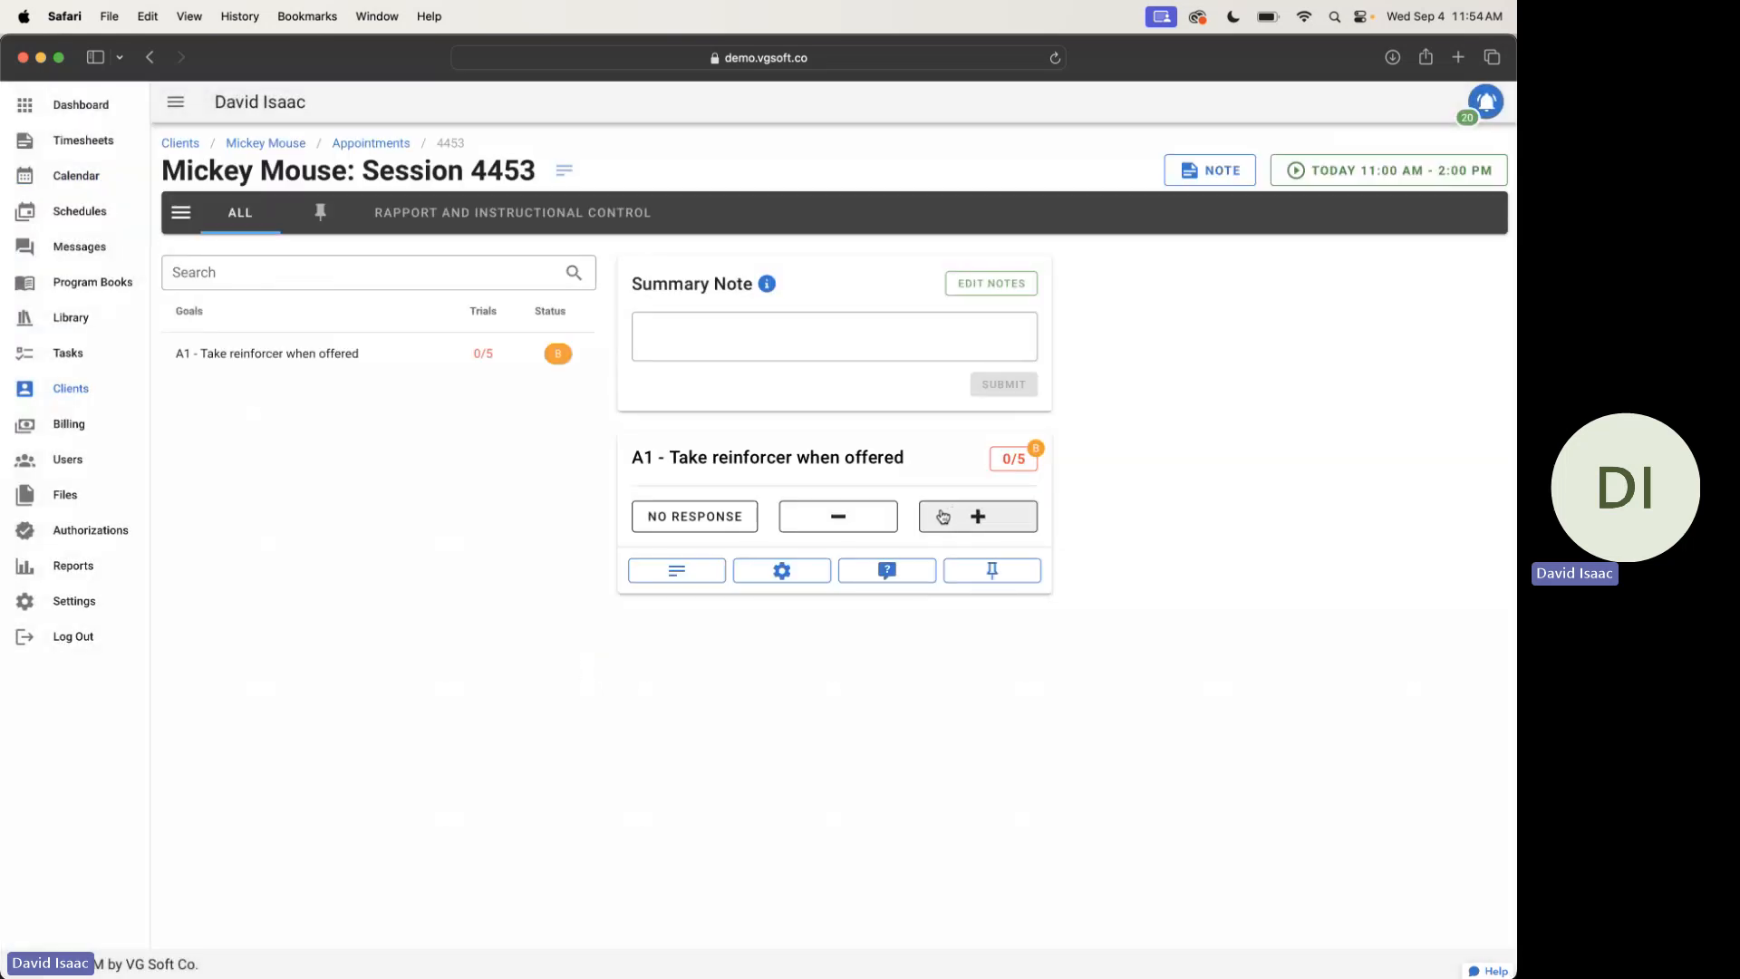
pyautogui.click(819, 516)
pyautogui.click(981, 512)
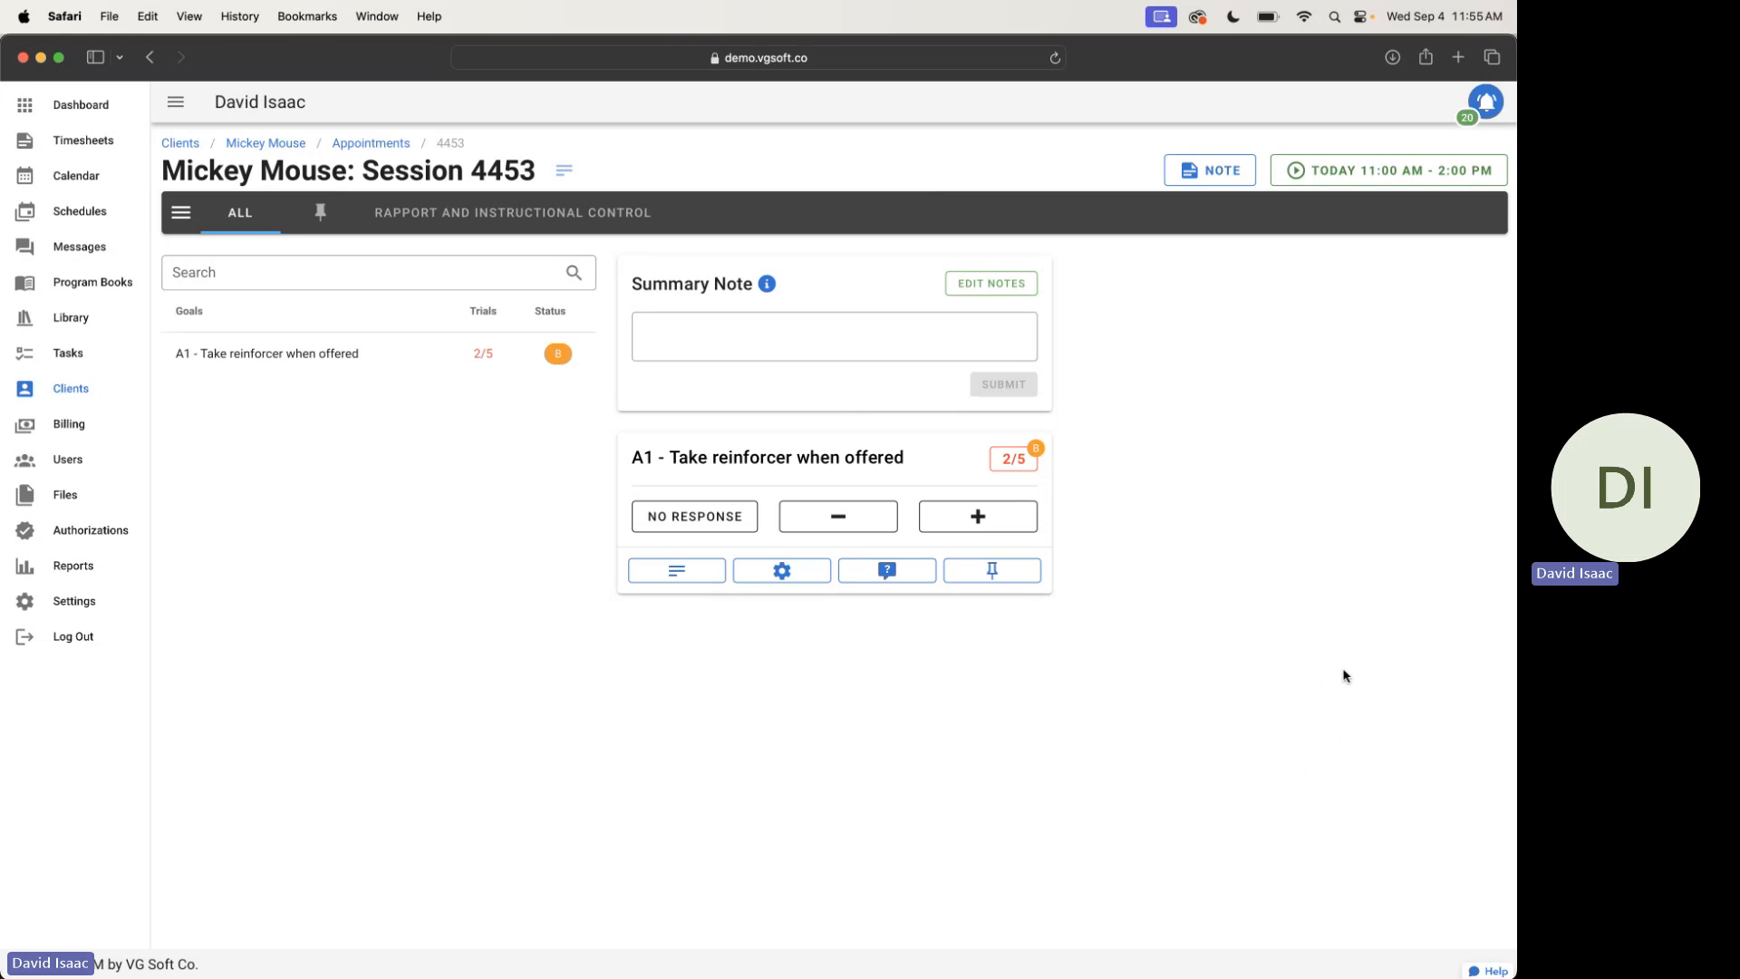
# Switch to Microsoft Teams and stop the meeting recording
pyautogui.press('super+Tab')
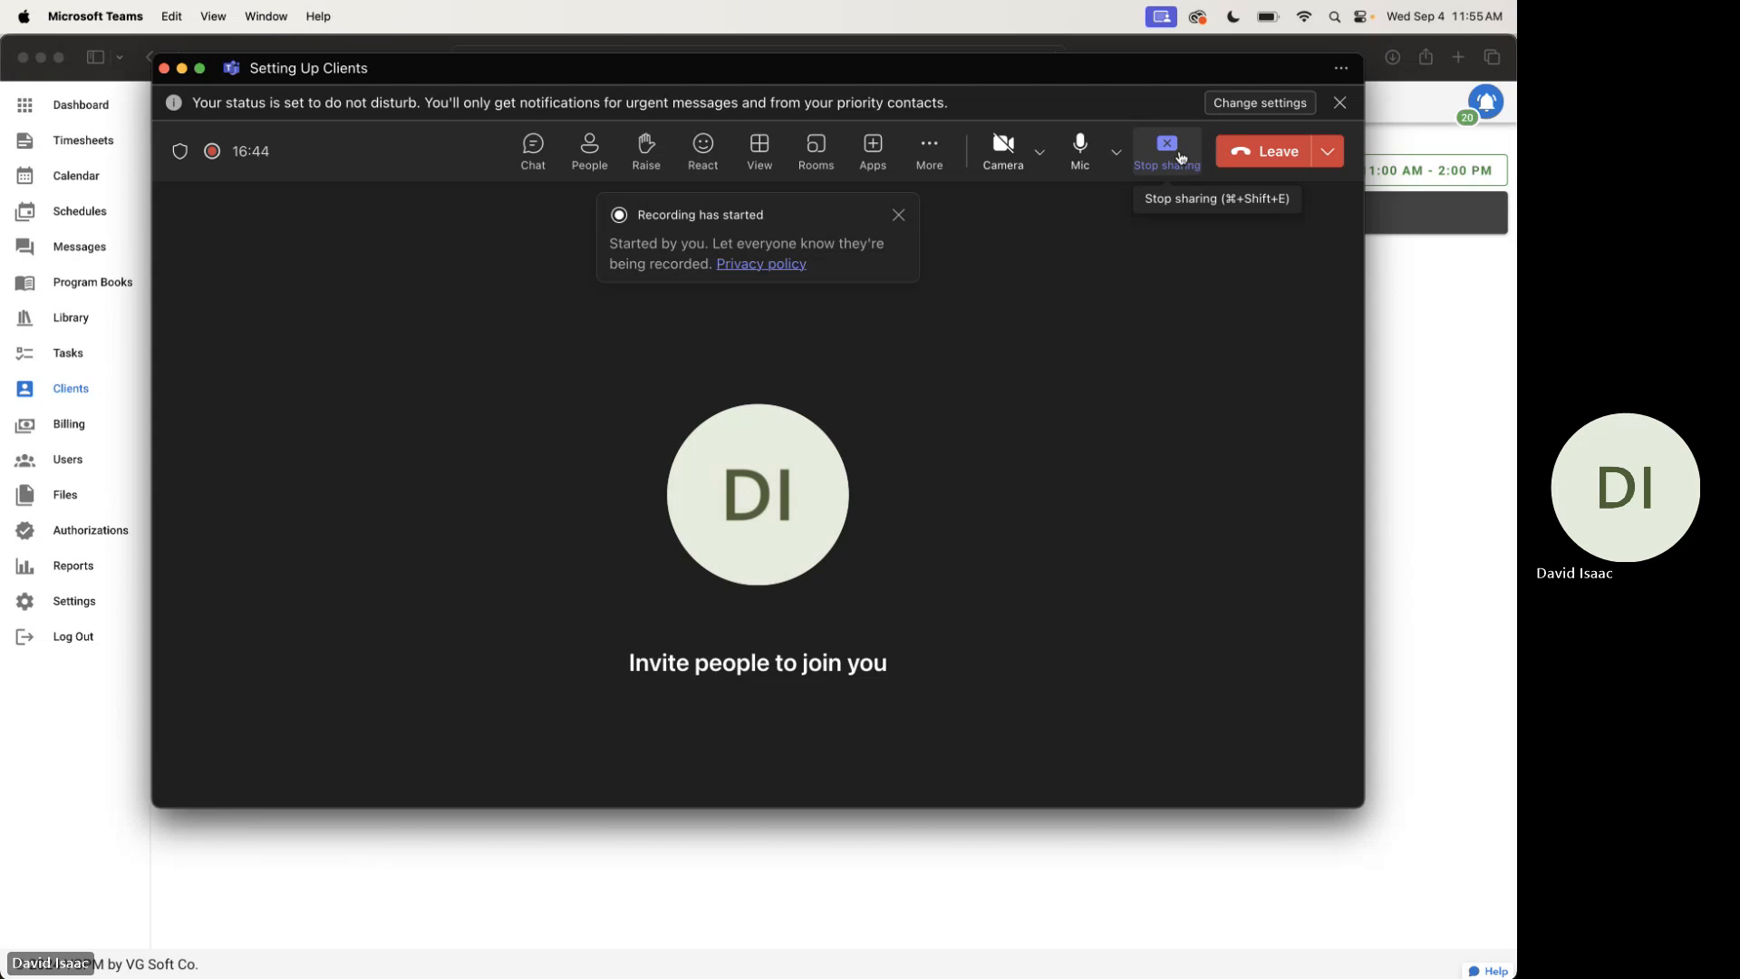
pyautogui.click(928, 146)
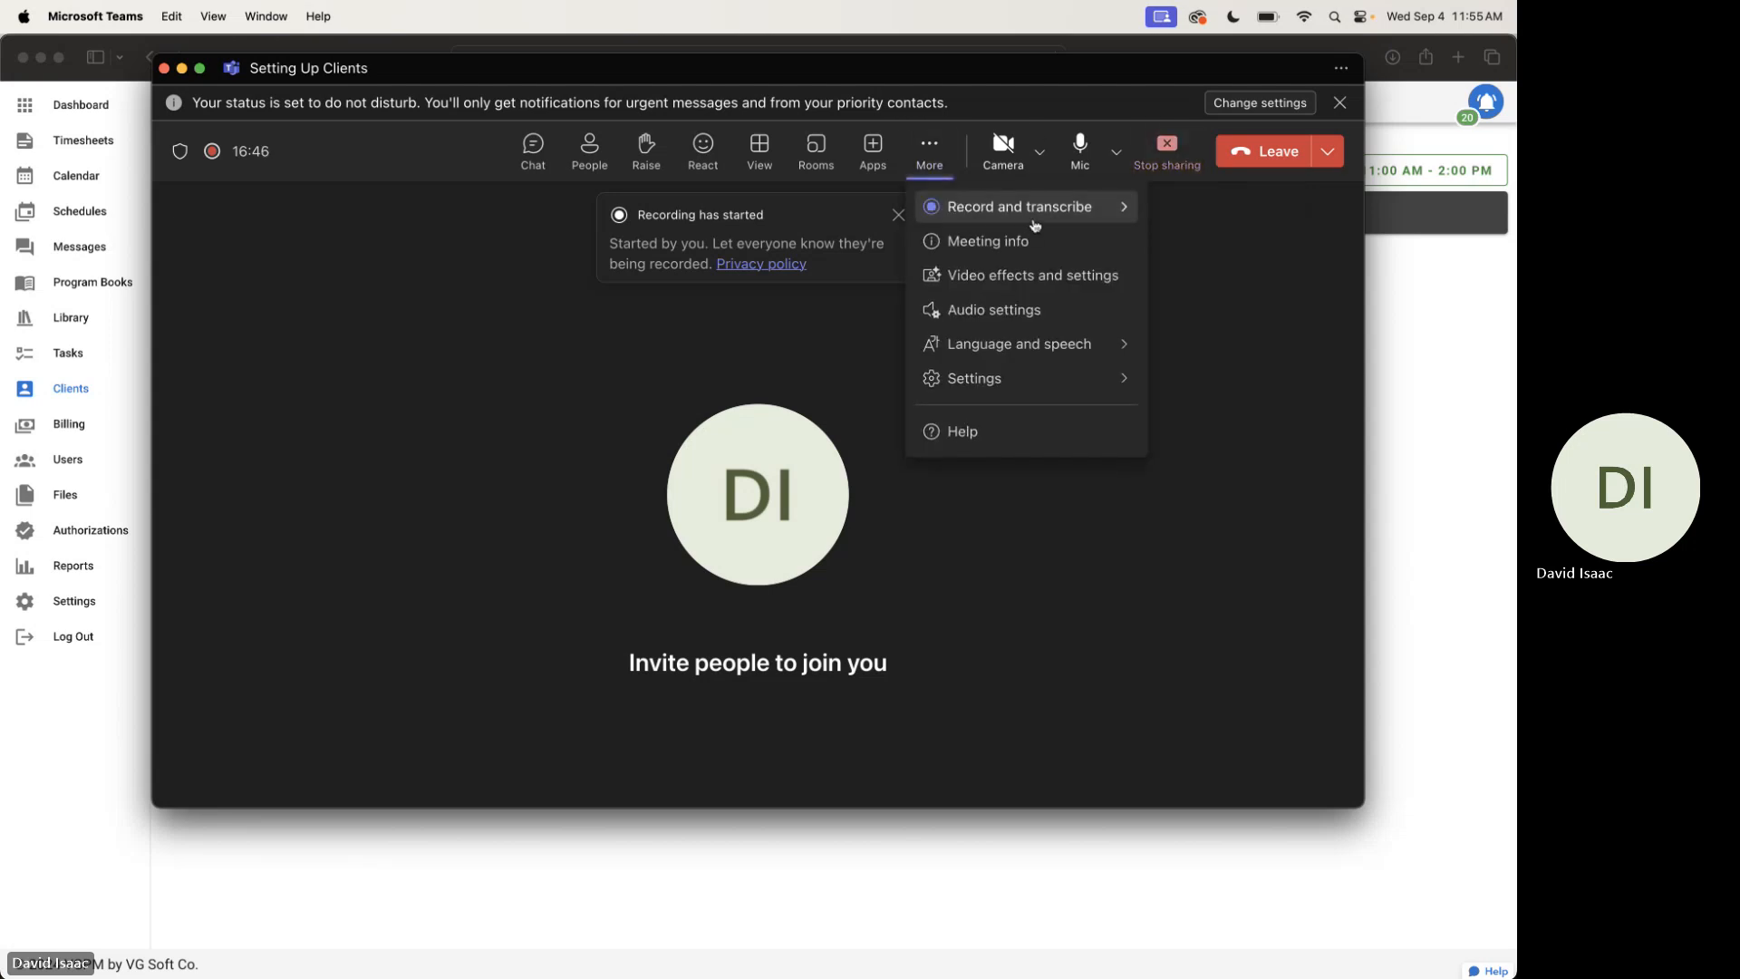
pyautogui.moveTo(1035, 225)
pyautogui.click(840, 220)
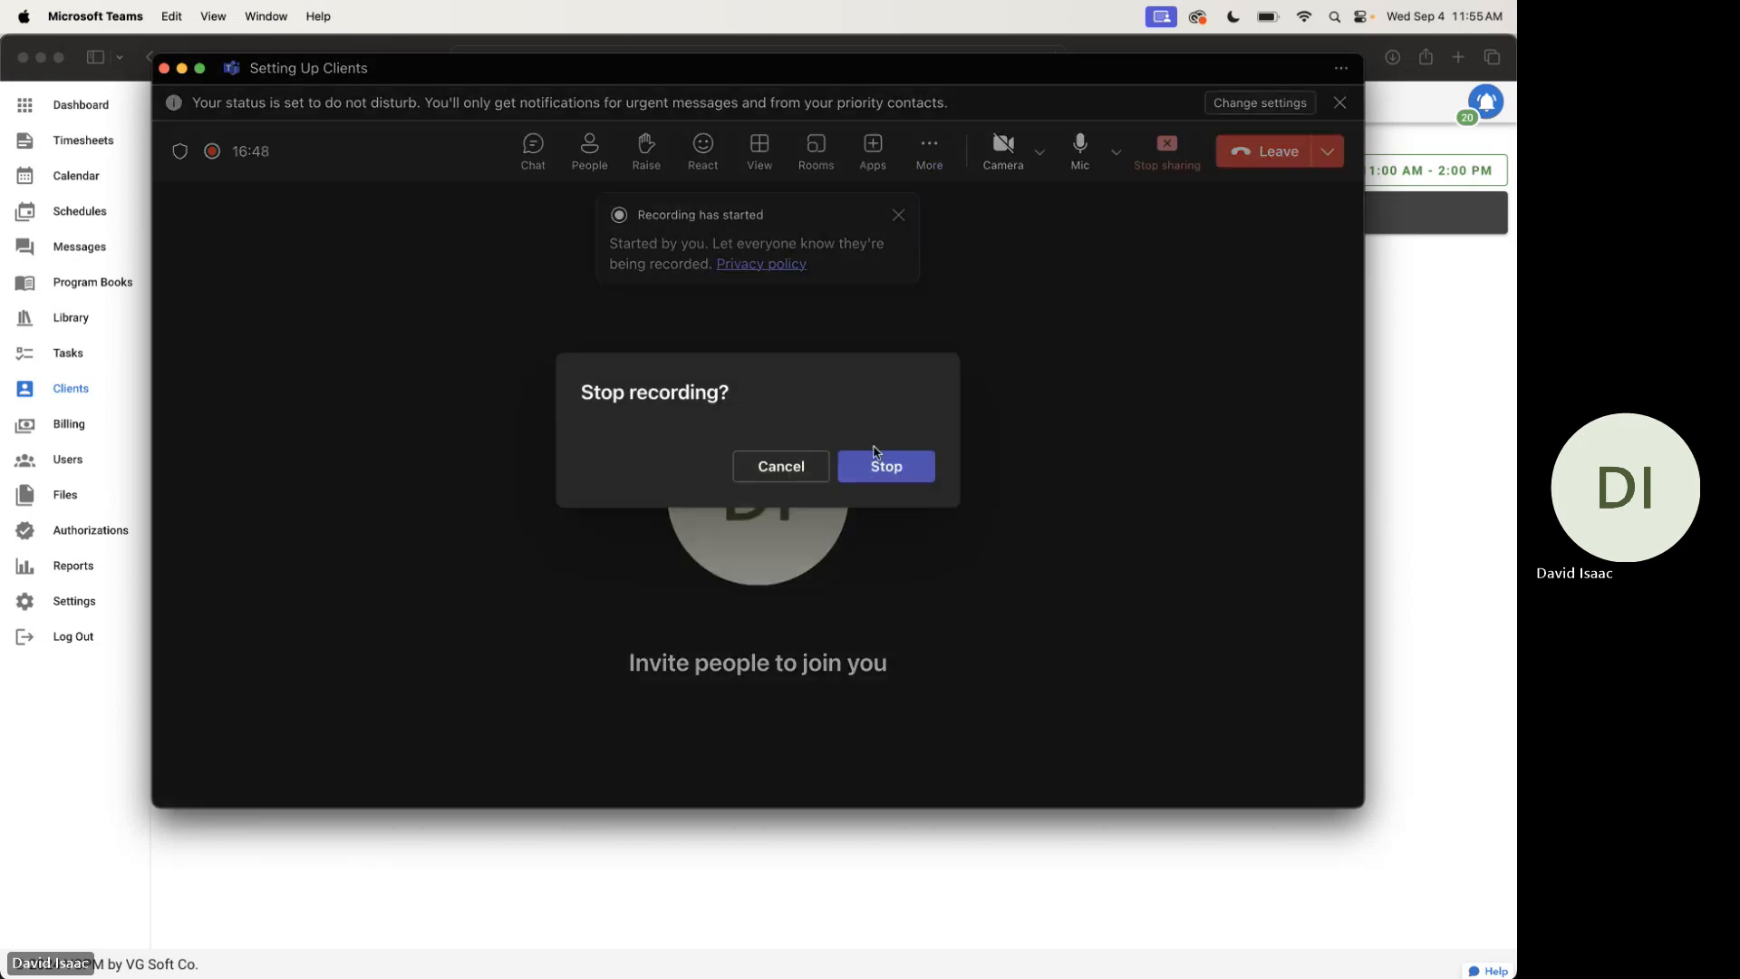